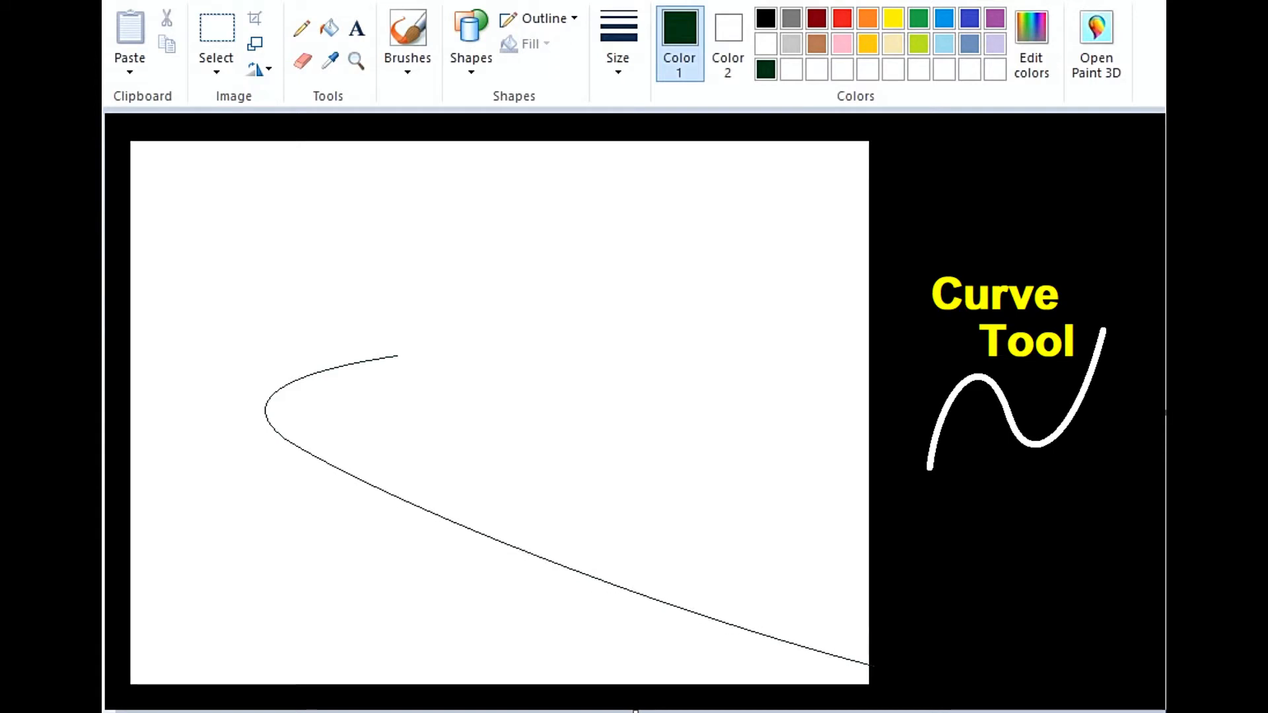
Step: Draw the river's upper bank as a bent curve from the river's tip to the canvas's right edge and fill the river light blue
{"action": "mouse_move", "coordinate": [396, 357]}
{"action": "left_mouse_down"}
{"action": "mouse_move", "coordinate": [637, 449]}
{"action": "mouse_move", "coordinate": [871, 476]}
{"action": "mouse_move", "coordinate": [880, 439]}
{"action": "left_mouse_up"}
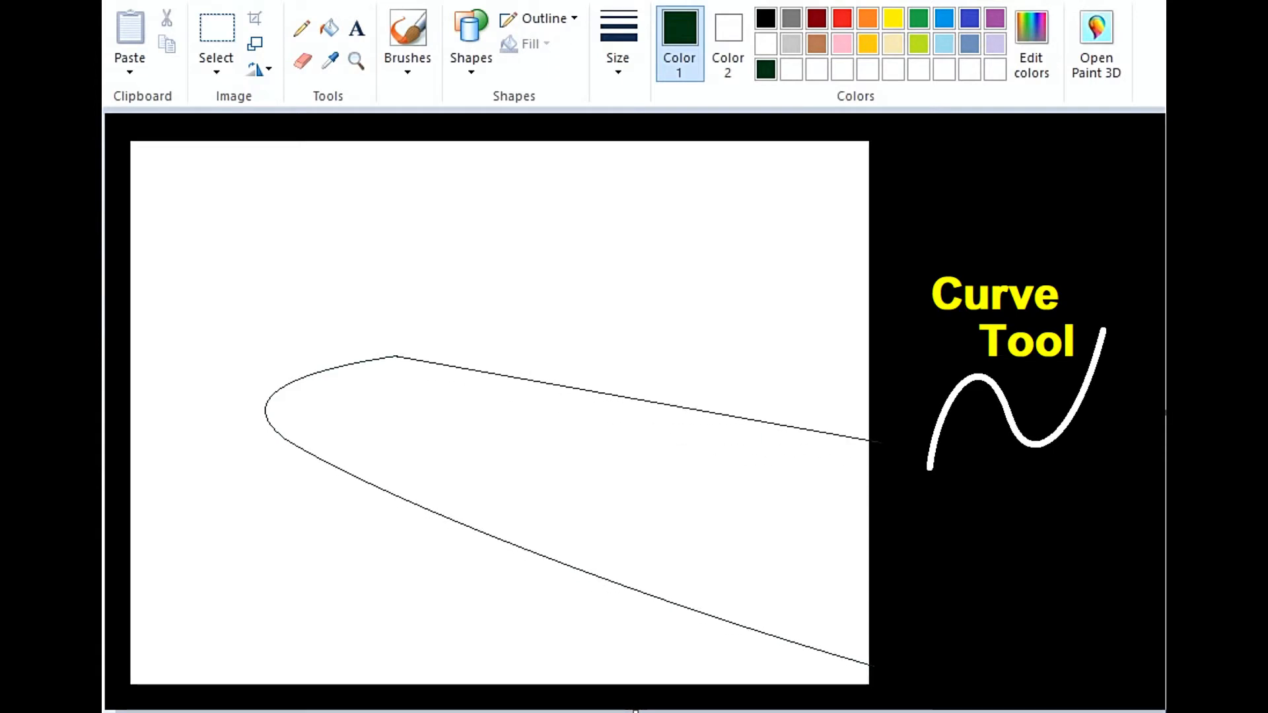
{"action": "left_click_drag", "start_coordinate": [330, 370], "coordinate": [440, 400]}
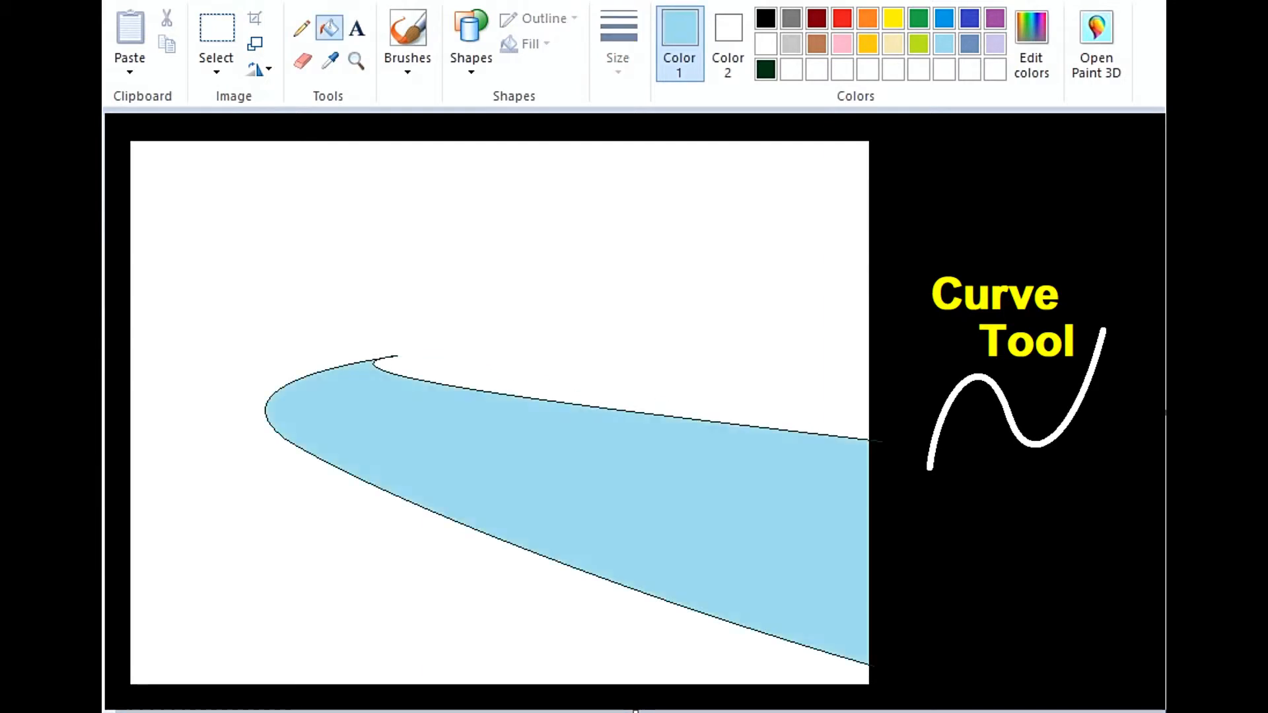
Step: Draw a slightly arched green horizon curve from the river's tip to the canvas's right edge
{"action": "left_click_drag", "start_coordinate": [396, 356], "coordinate": [877, 356]}
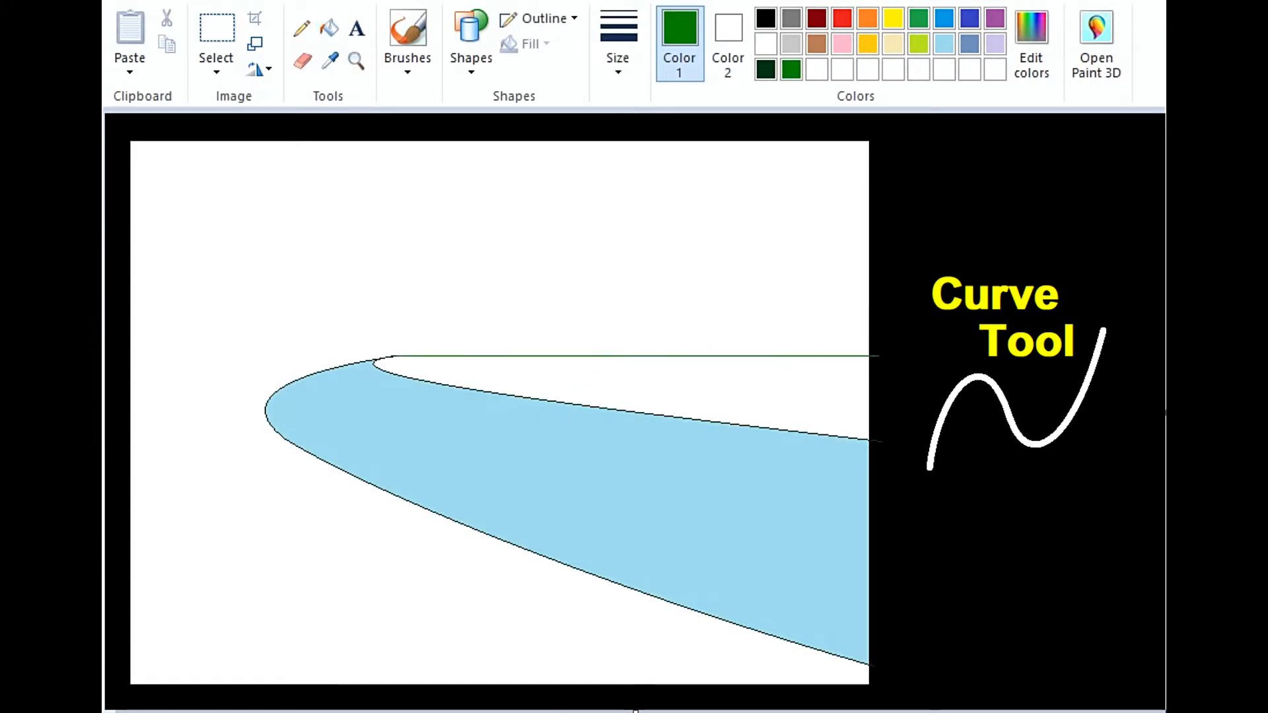
{"action": "left_click", "coordinate": [645, 384]}
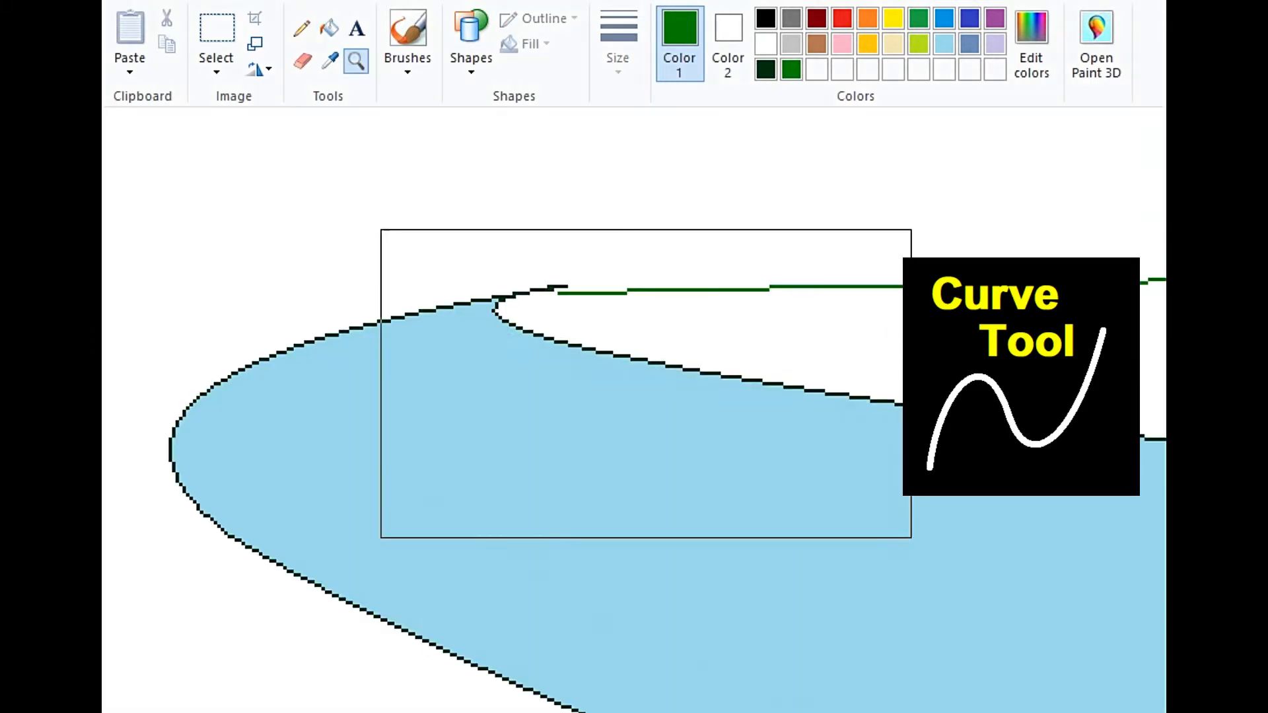
{"action": "left_click", "coordinate": [302, 28]}
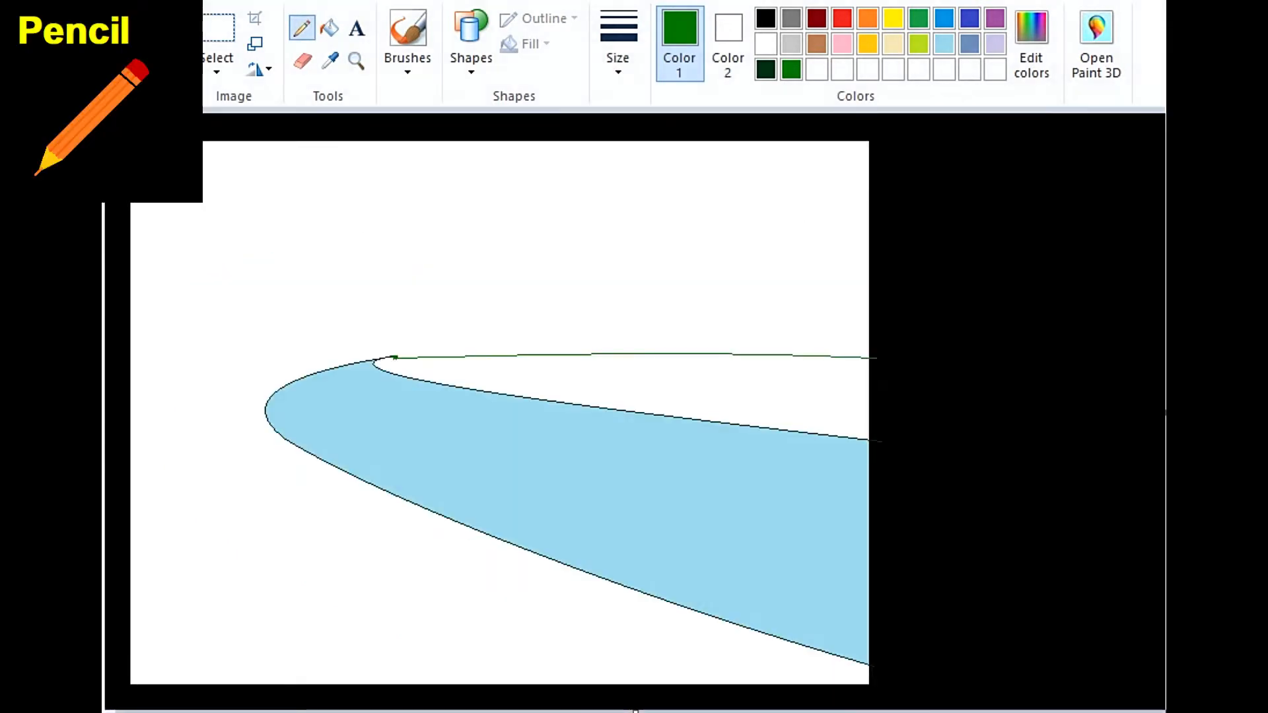
Step: Outline a long jagged brown earth patch just inside the river's tip with the Pencil and fill it brown
{"action": "left_click", "coordinate": [356, 61]}
{"action": "left_click", "coordinate": [597, 382]}
{"action": "left_click", "coordinate": [302, 28]}
{"action": "left_click", "coordinate": [817, 43]}
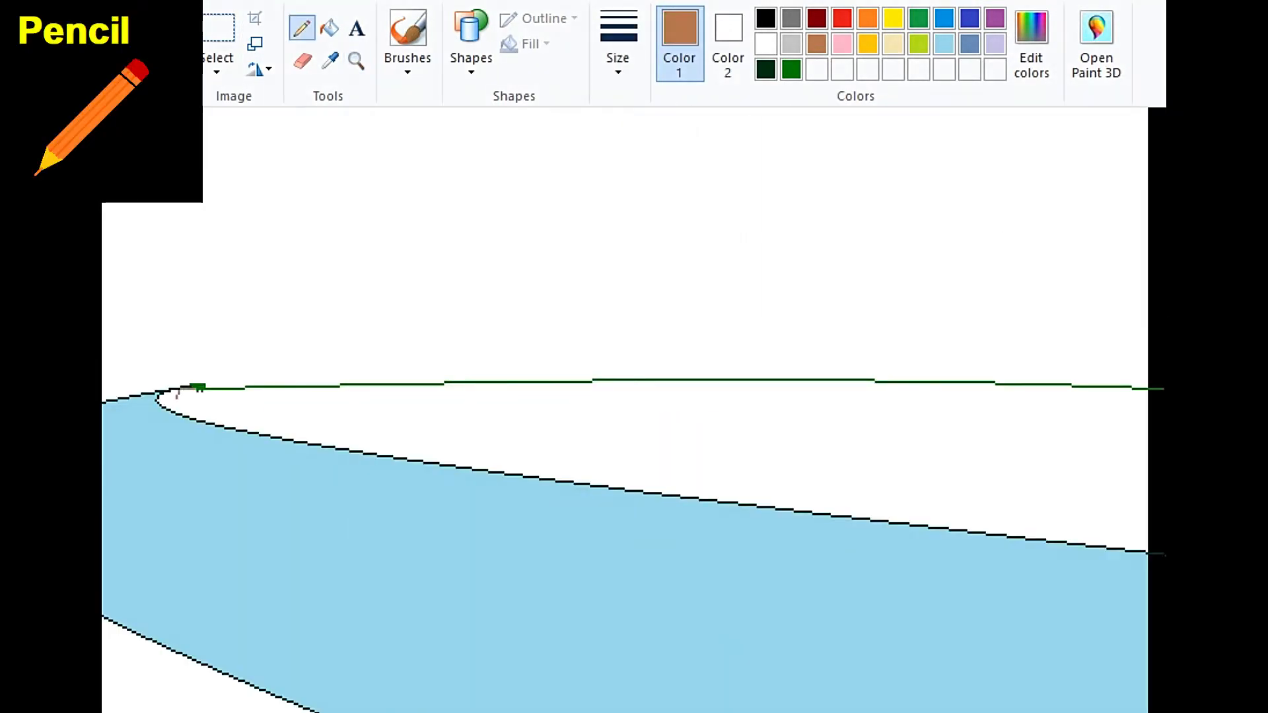
{"action": "mouse_move", "coordinate": [177, 403]}
{"action": "left_mouse_down"}
{"action": "mouse_move", "coordinate": [397, 449]}
{"action": "mouse_move", "coordinate": [445, 439]}
{"action": "left_mouse_up"}
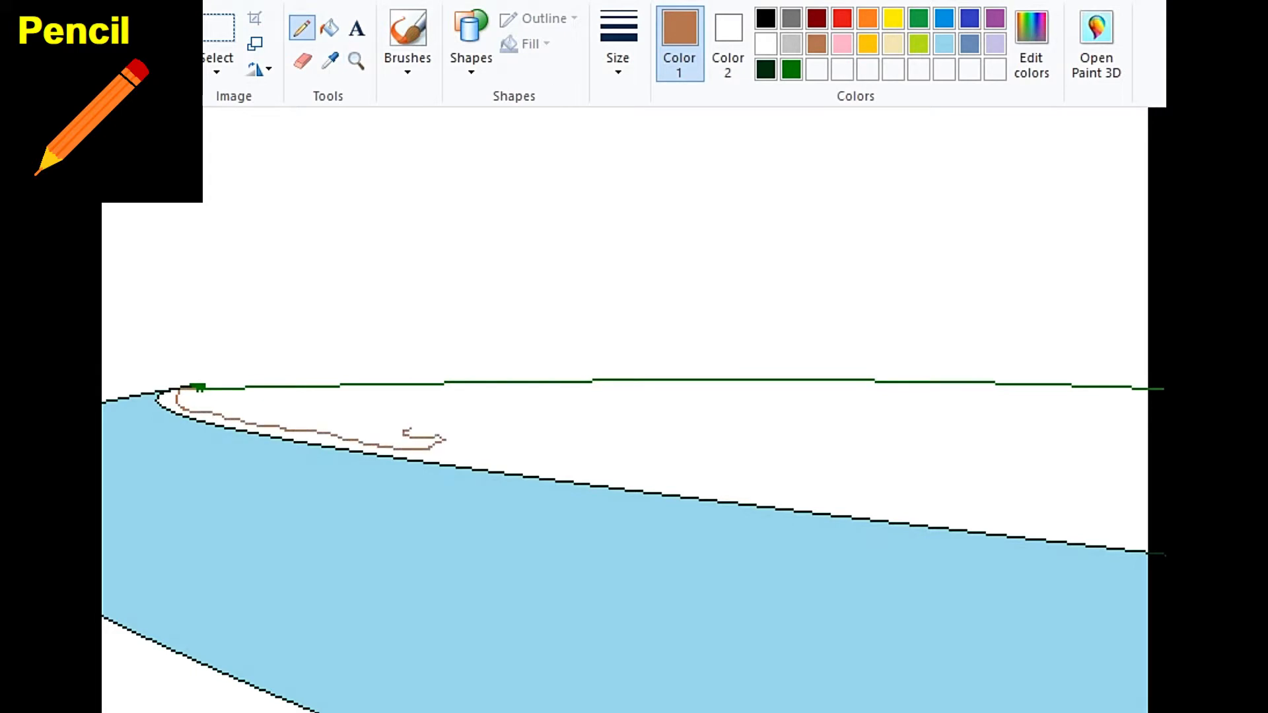
{"action": "left_click_drag", "start_coordinate": [399, 416], "coordinate": [195, 390]}
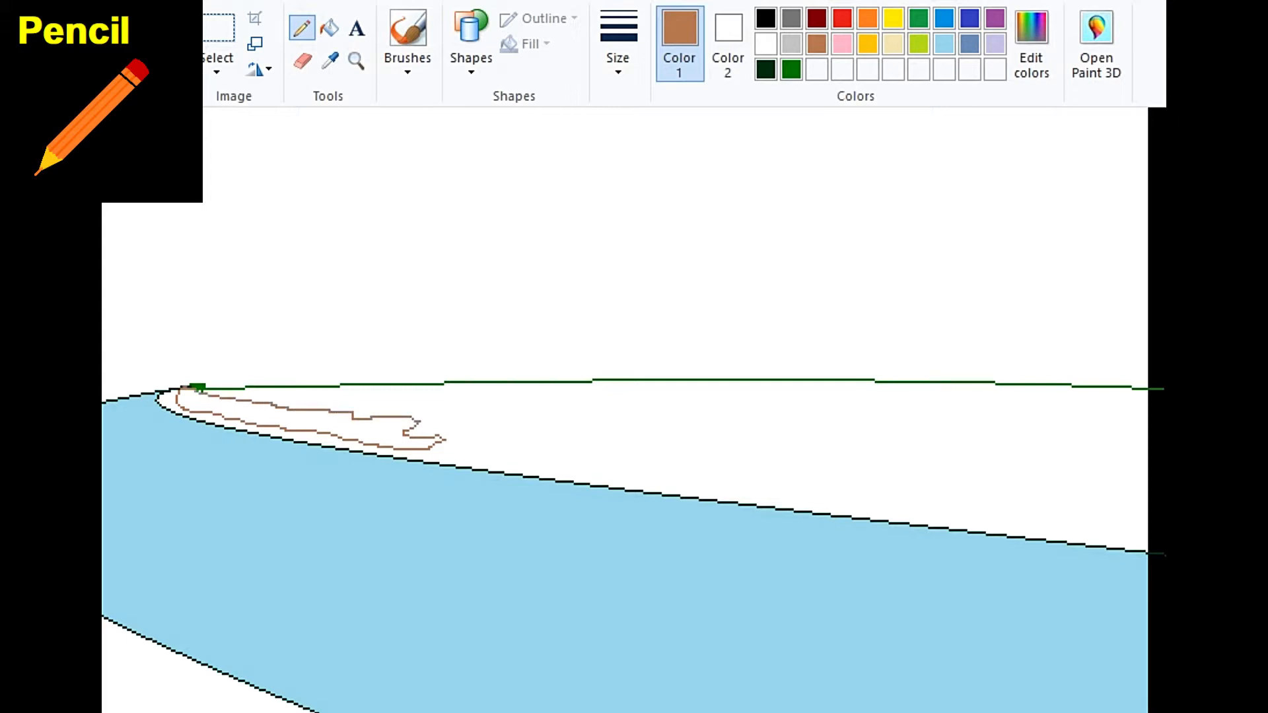
{"action": "left_click", "coordinate": [329, 28]}
{"action": "left_click", "coordinate": [298, 421]}
Step: Pencil a blue outline of distant hills above the horizon line and fill the hills with the same blue
{"action": "left_click", "coordinate": [302, 28]}
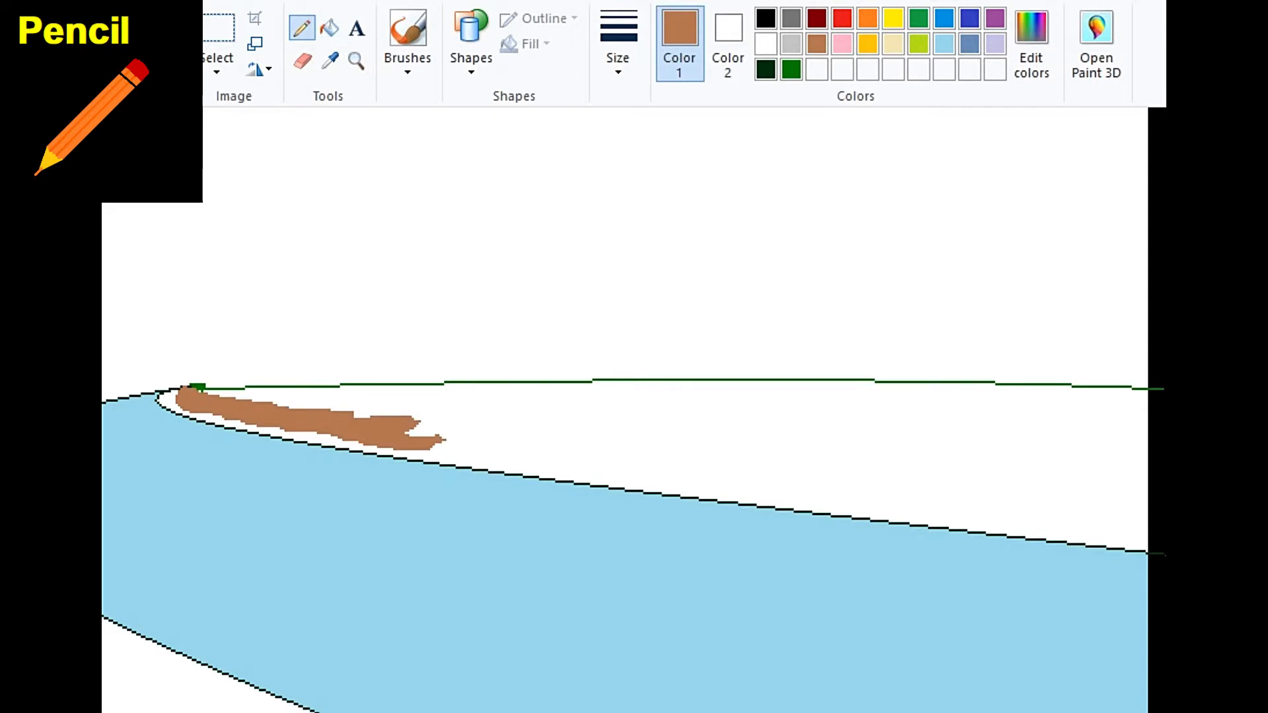
{"action": "mouse_move", "coordinate": [211, 385]}
{"action": "left_mouse_down"}
{"action": "mouse_move", "coordinate": [274, 368]}
{"action": "mouse_move", "coordinate": [672, 367]}
{"action": "mouse_move", "coordinate": [739, 354]}
{"action": "mouse_move", "coordinate": [950, 369]}
{"action": "mouse_move", "coordinate": [1149, 345]}
{"action": "left_mouse_up"}
{"action": "left_click", "coordinate": [329, 27]}
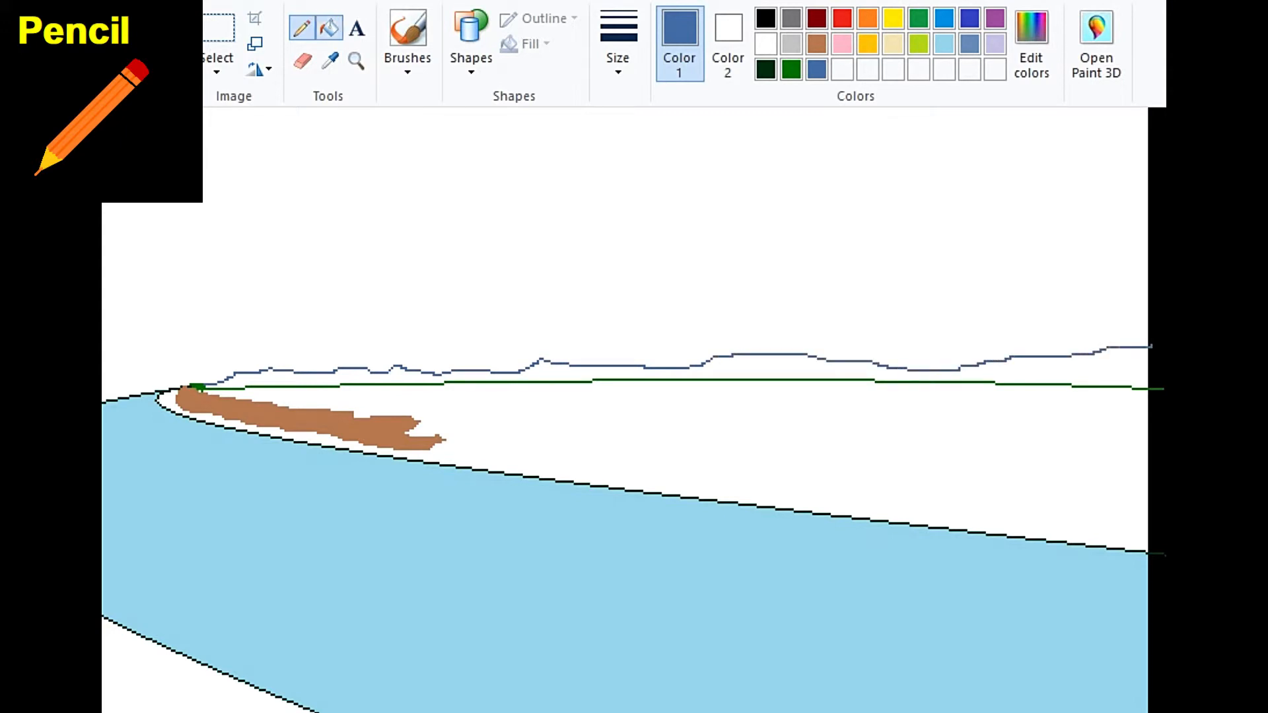
{"action": "left_click", "coordinate": [660, 373]}
Step: Mix a lighter blue with luminosity 128 (RGB 91, 130, 181) and refill the distant hills with it
{"action": "left_click", "coordinate": [1031, 45]}
{"action": "left_click_drag", "start_coordinate": [888, 320], "coordinate": [887, 312]}
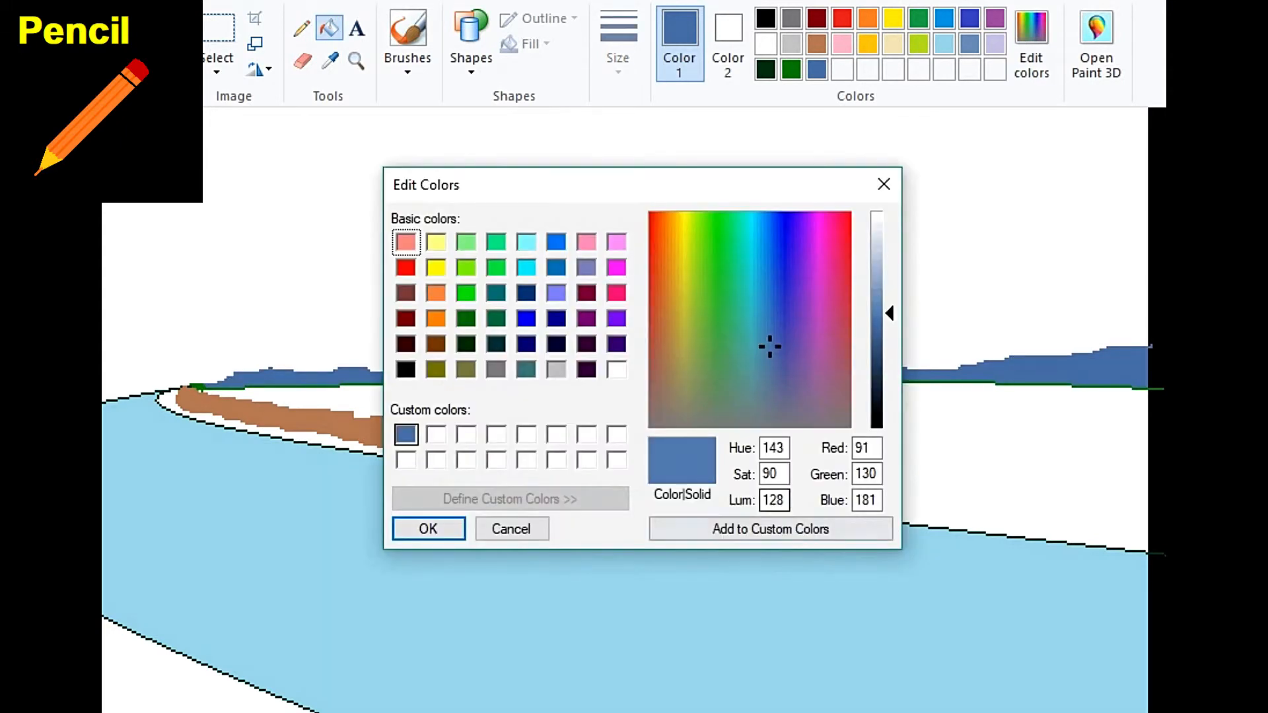
{"action": "left_click", "coordinate": [428, 529]}
{"action": "left_click", "coordinate": [753, 368]}
Step: Pencil near-black tree trunks on the horizon, one at mid-hills and a slanted pair farther right
{"action": "left_click", "coordinate": [302, 28]}
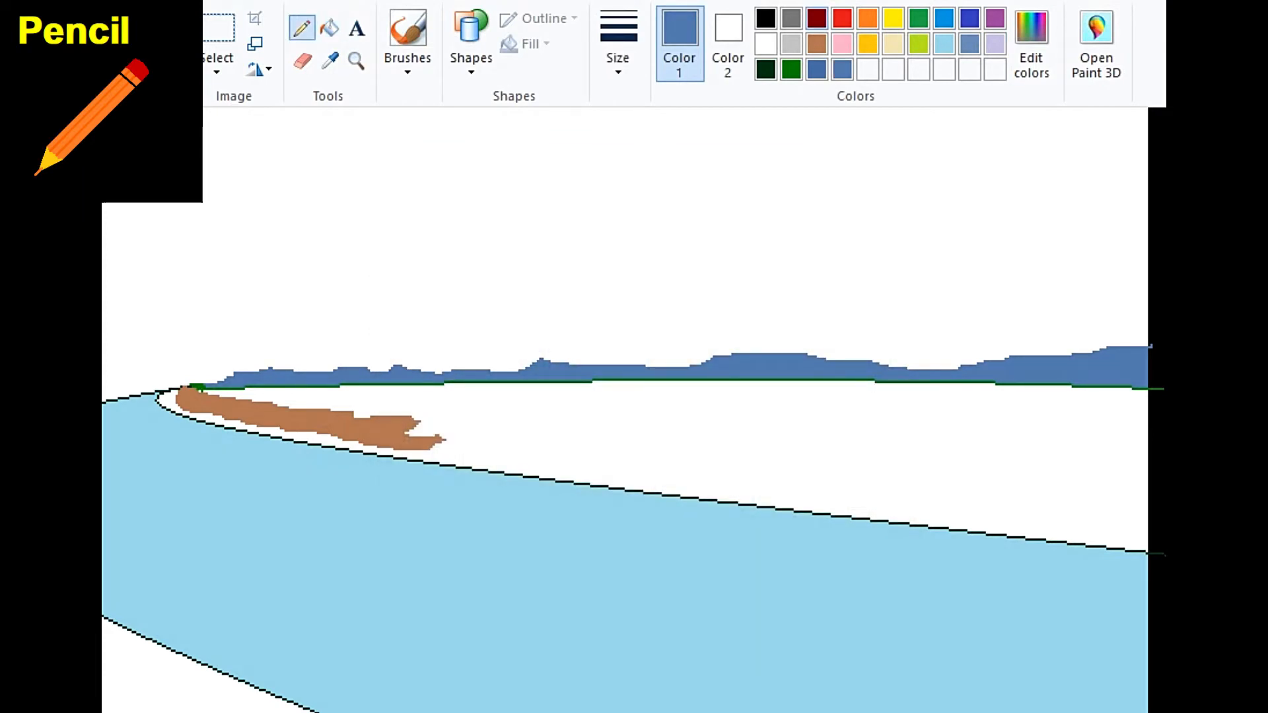
{"action": "left_click", "coordinate": [817, 18]}
{"action": "left_click", "coordinate": [1031, 44]}
{"action": "left_click", "coordinate": [510, 529]}
{"action": "left_click_drag", "start_coordinate": [910, 358], "coordinate": [917, 383]}
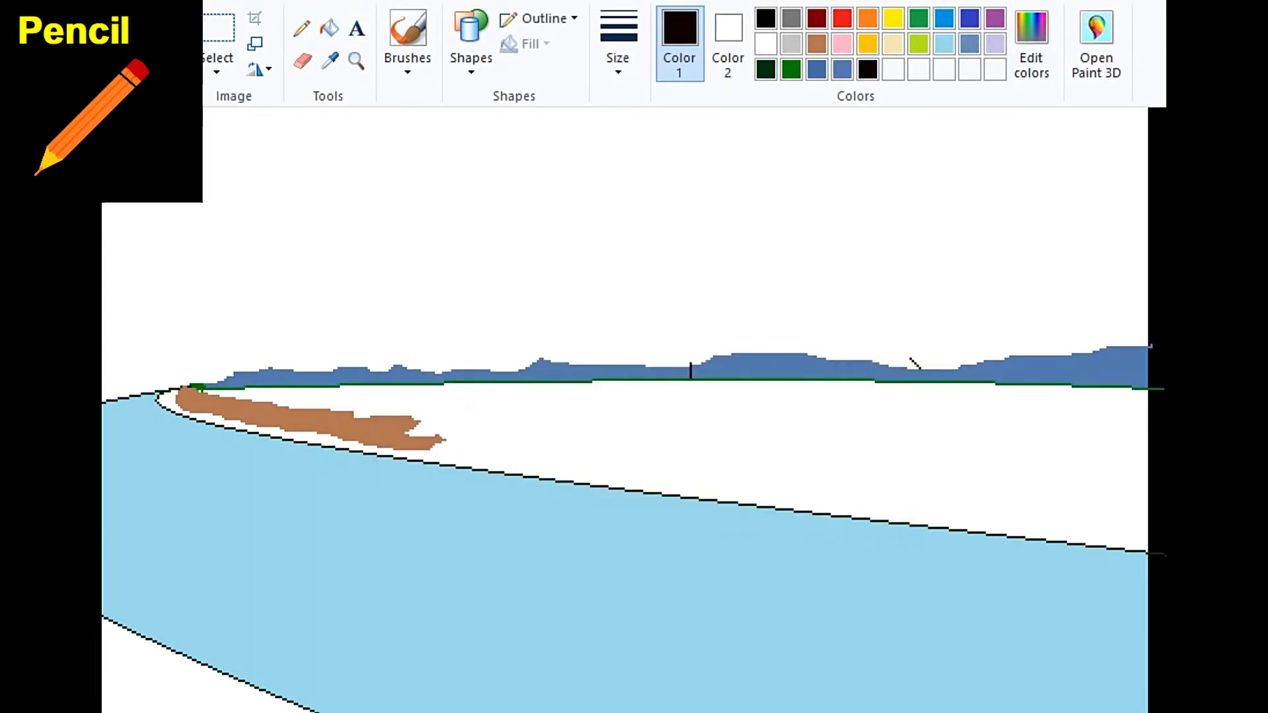
{"action": "mouse_move", "coordinate": [935, 357]}
{"action": "left_mouse_down"}
{"action": "mouse_move", "coordinate": [928, 381]}
{"action": "mouse_move", "coordinate": [944, 373]}
{"action": "left_mouse_up"}
{"action": "key", "text": "Escape"}
Step: Fill the land between the horizon and the river with lime green, leaving the area below the river white
{"action": "left_click", "coordinate": [356, 62]}
{"action": "left_click", "coordinate": [795, 352]}
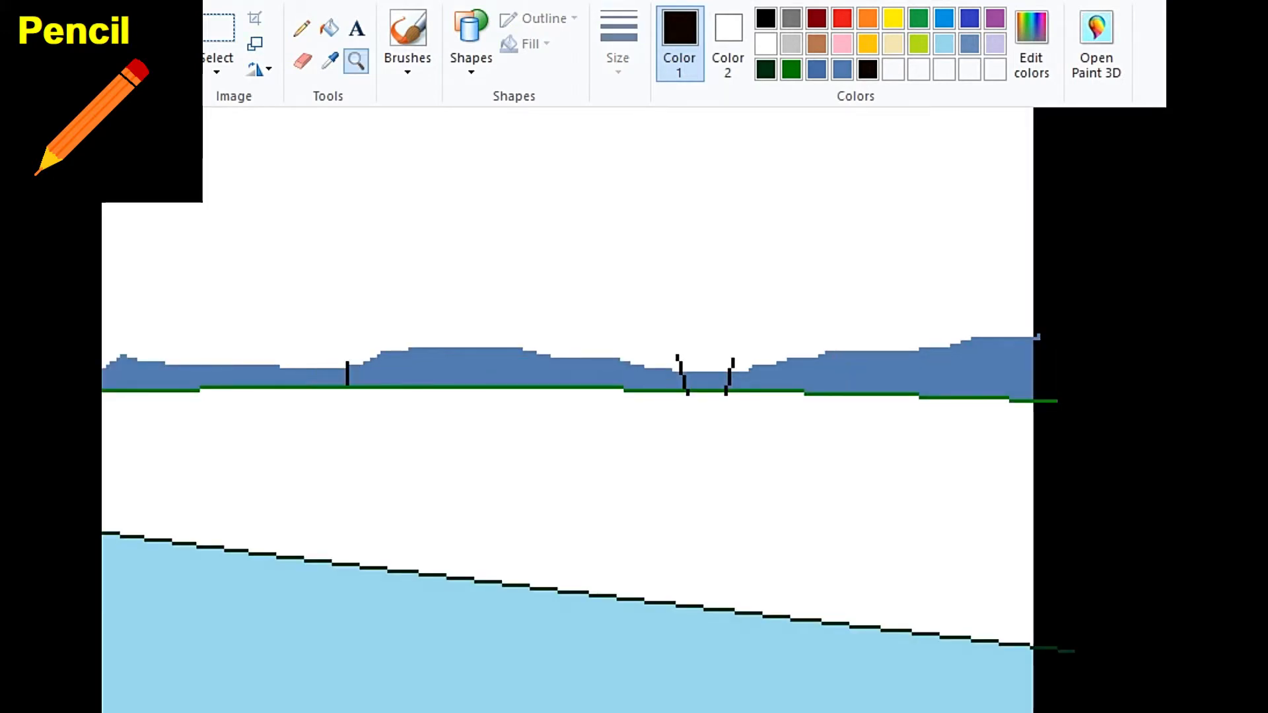
{"action": "right_click", "coordinate": [794, 353]}
{"action": "right_click", "coordinate": [794, 352]}
{"action": "left_click", "coordinate": [328, 28]}
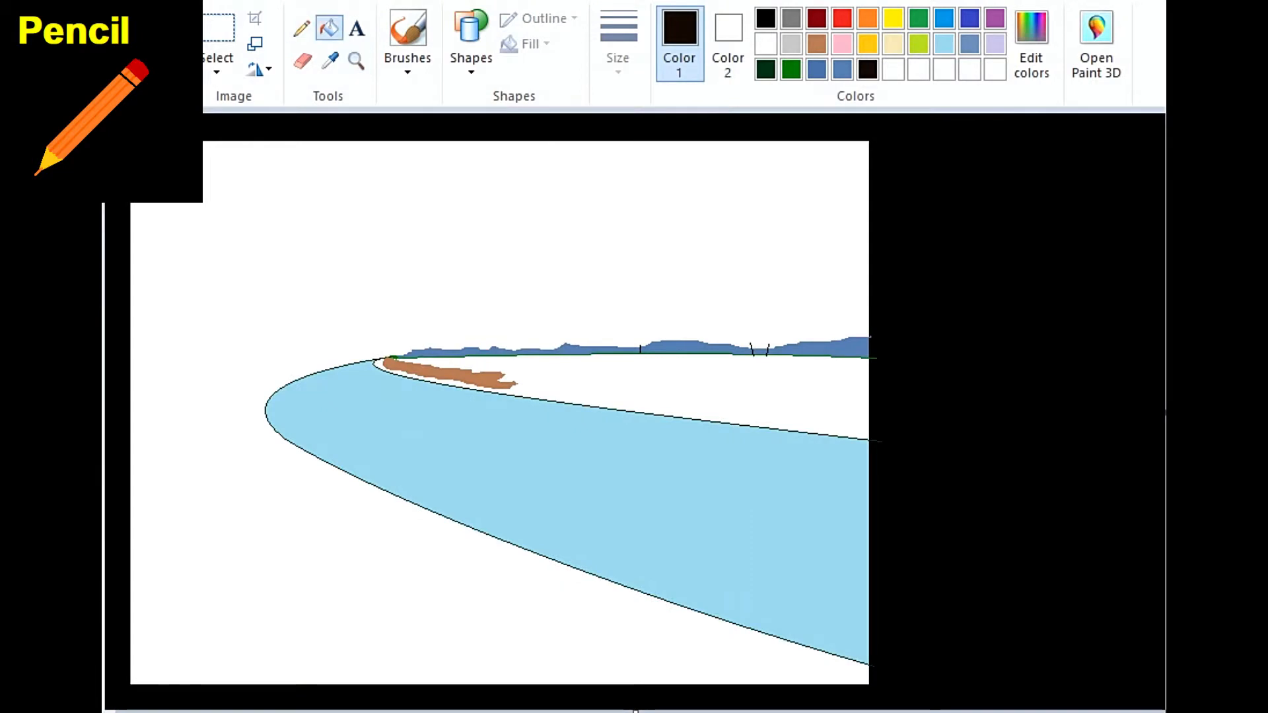
{"action": "left_click", "coordinate": [919, 44]}
{"action": "left_click", "coordinate": [693, 388]}
{"action": "left_click", "coordinate": [370, 567]}
{"action": "key", "text": "ctrl+z"}
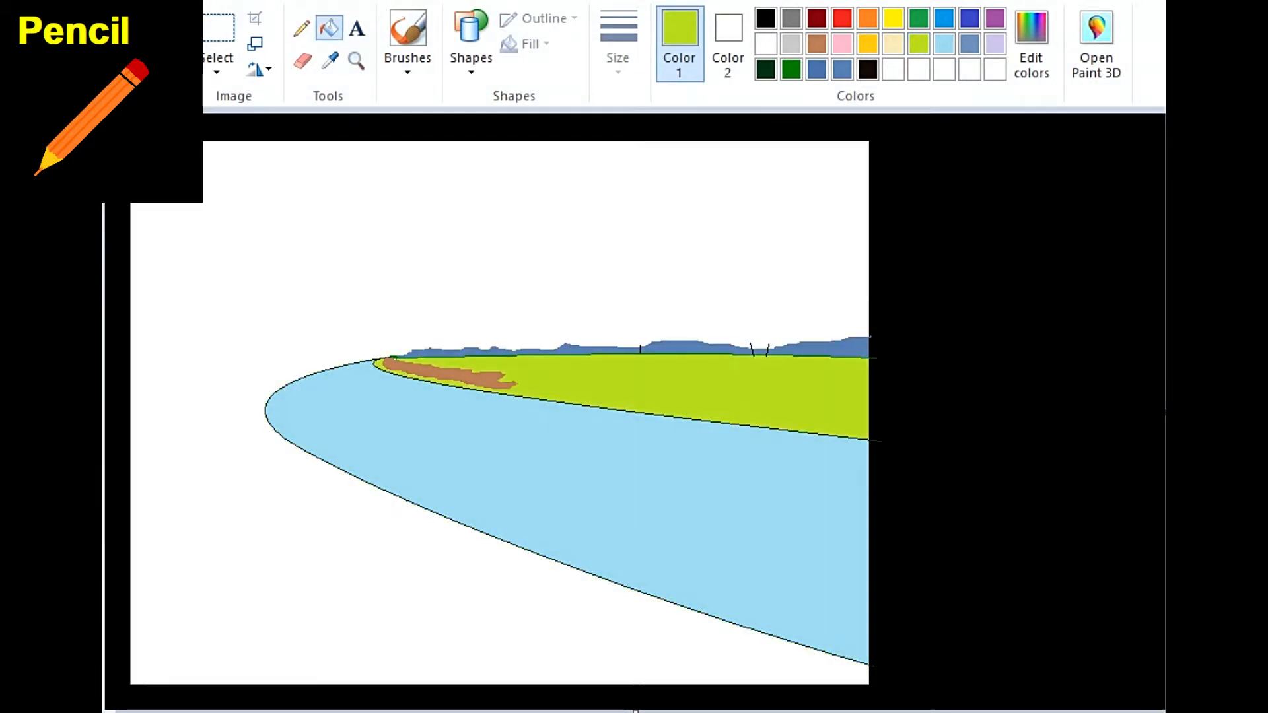
Step: Pencil a jagged, very dark green crown on the single trunk and fill it
{"action": "left_click", "coordinate": [356, 61]}
{"action": "left_click", "coordinate": [614, 286]}
{"action": "left_click", "coordinate": [692, 331]}
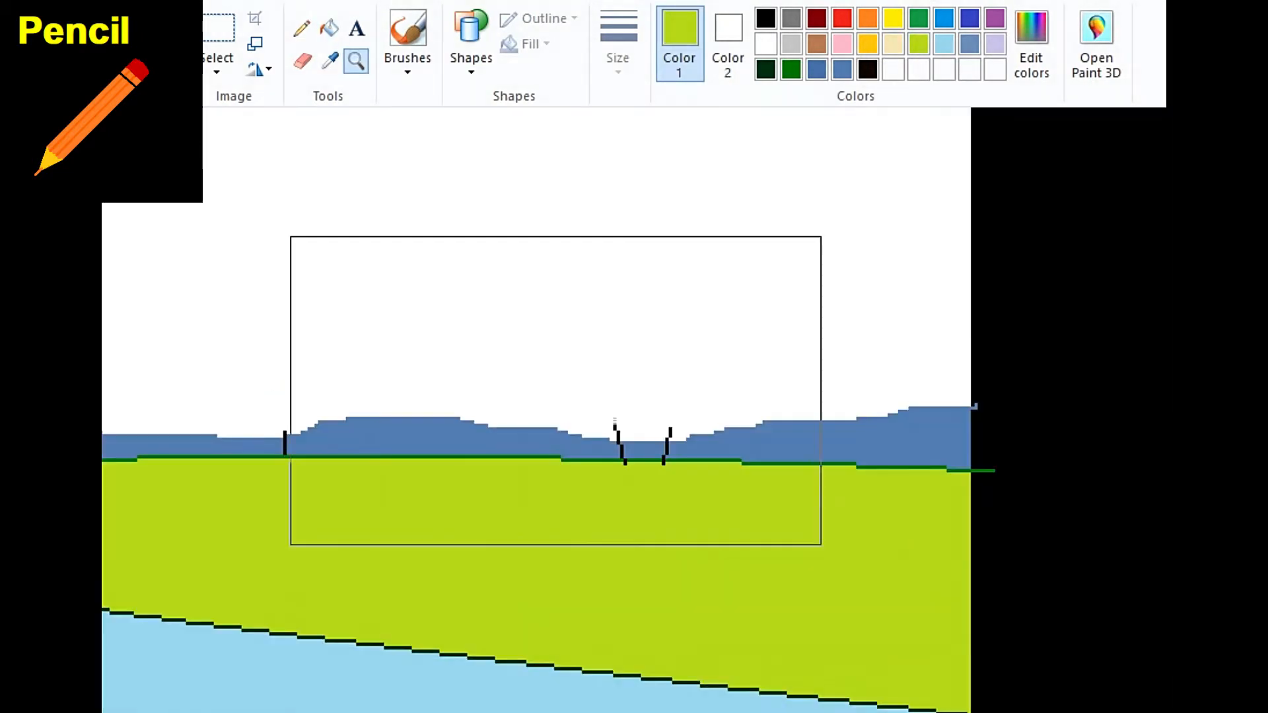
{"action": "left_click", "coordinate": [555, 391]}
{"action": "scroll", "coordinate": [634, 410], "scroll_direction": "left", "scroll_amount": 3}
{"action": "scroll", "coordinate": [634, 409], "scroll_direction": "up", "scroll_amount": 2}
{"action": "left_click", "coordinate": [302, 28]}
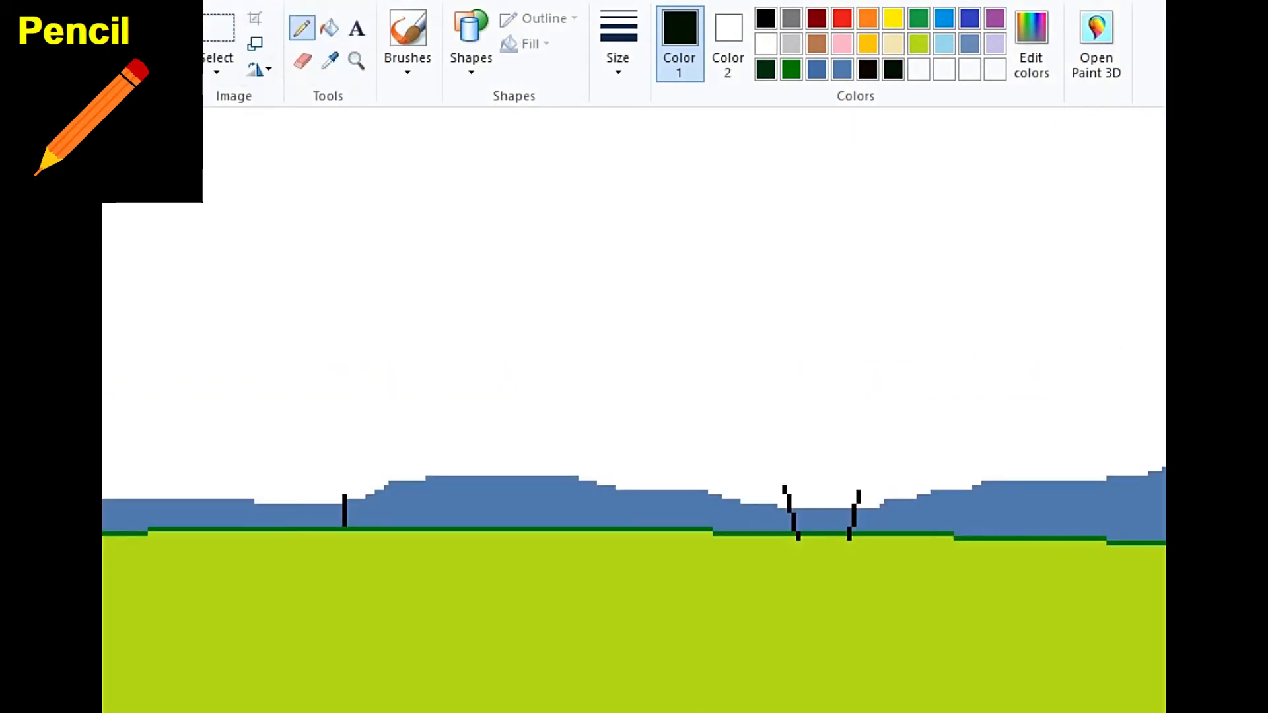
{"action": "mouse_move", "coordinate": [344, 495]}
{"action": "left_mouse_down"}
{"action": "mouse_move", "coordinate": [311, 482]}
{"action": "mouse_move", "coordinate": [347, 442]}
{"action": "mouse_move", "coordinate": [383, 460]}
{"action": "mouse_move", "coordinate": [373, 469]}
{"action": "mouse_move", "coordinate": [386, 478]}
{"action": "mouse_move", "coordinate": [349, 494]}
{"action": "mouse_move", "coordinate": [313, 460]}
{"action": "mouse_move", "coordinate": [332, 450]}
{"action": "mouse_move", "coordinate": [333, 482]}
{"action": "left_mouse_up"}
{"action": "left_click", "coordinate": [329, 28]}
{"action": "left_click", "coordinate": [347, 471]}
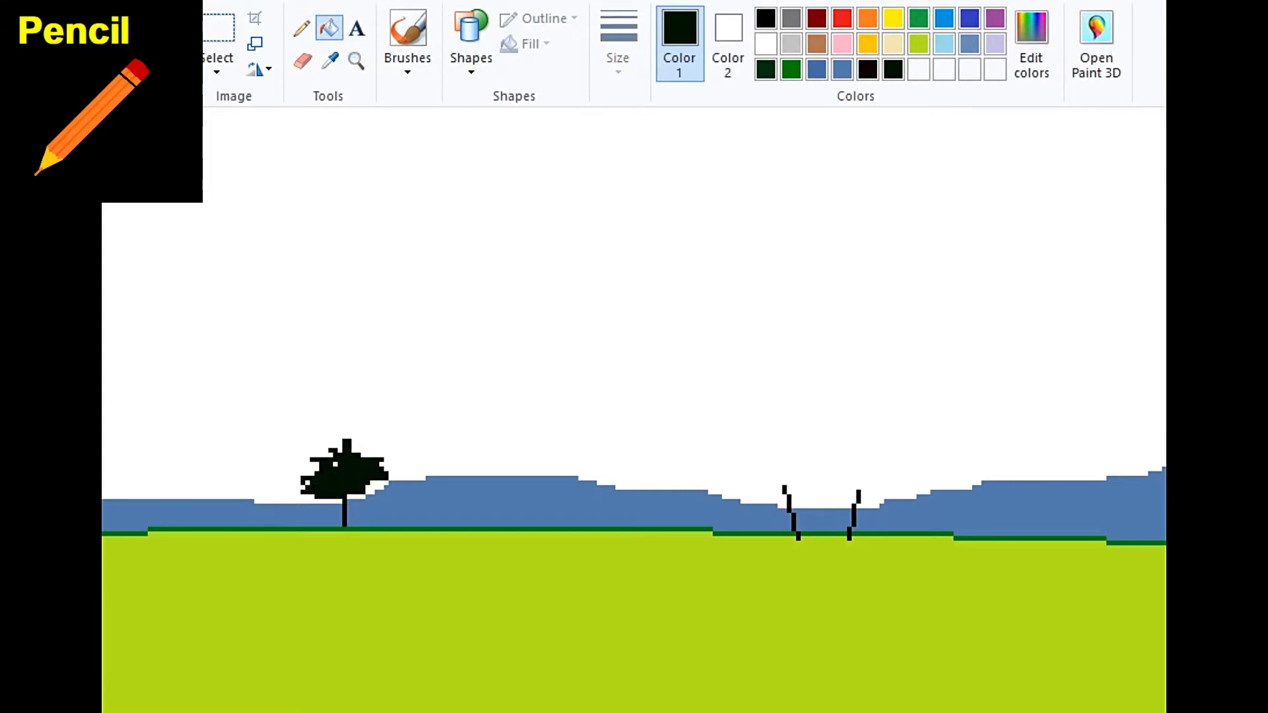
Step: Pencil jagged, very dark green crowns on the two paired trunks and fill them in
{"action": "left_click", "coordinate": [302, 28]}
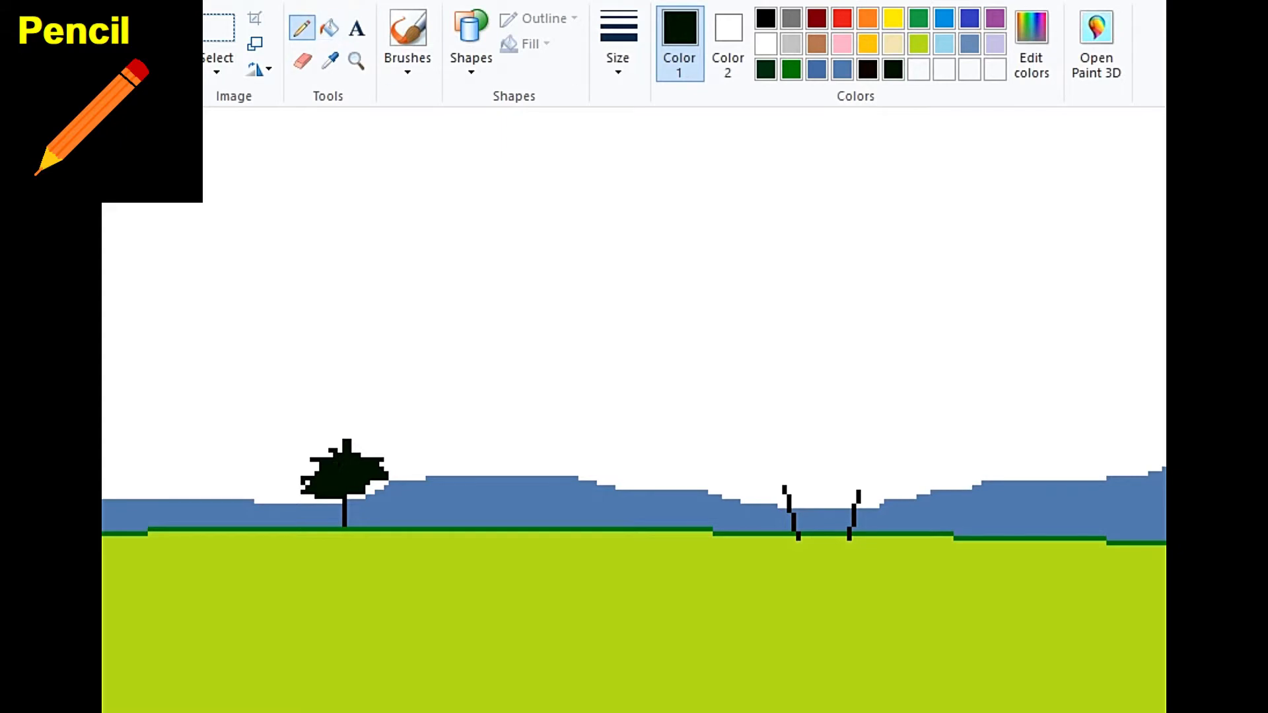
{"action": "mouse_move", "coordinate": [759, 488]}
{"action": "left_mouse_down"}
{"action": "mouse_move", "coordinate": [822, 473]}
{"action": "mouse_move", "coordinate": [749, 477]}
{"action": "mouse_move", "coordinate": [777, 481]}
{"action": "mouse_move", "coordinate": [791, 464]}
{"action": "mouse_move", "coordinate": [783, 476]}
{"action": "mouse_move", "coordinate": [767, 459]}
{"action": "mouse_move", "coordinate": [754, 474]}
{"action": "mouse_move", "coordinate": [803, 460]}
{"action": "mouse_move", "coordinate": [787, 463]}
{"action": "mouse_move", "coordinate": [797, 447]}
{"action": "mouse_move", "coordinate": [771, 455]}
{"action": "mouse_move", "coordinate": [812, 436]}
{"action": "mouse_move", "coordinate": [747, 436]}
{"action": "mouse_move", "coordinate": [750, 452]}
{"action": "mouse_move", "coordinate": [733, 441]}
{"action": "mouse_move", "coordinate": [789, 439]}
{"action": "left_mouse_up"}
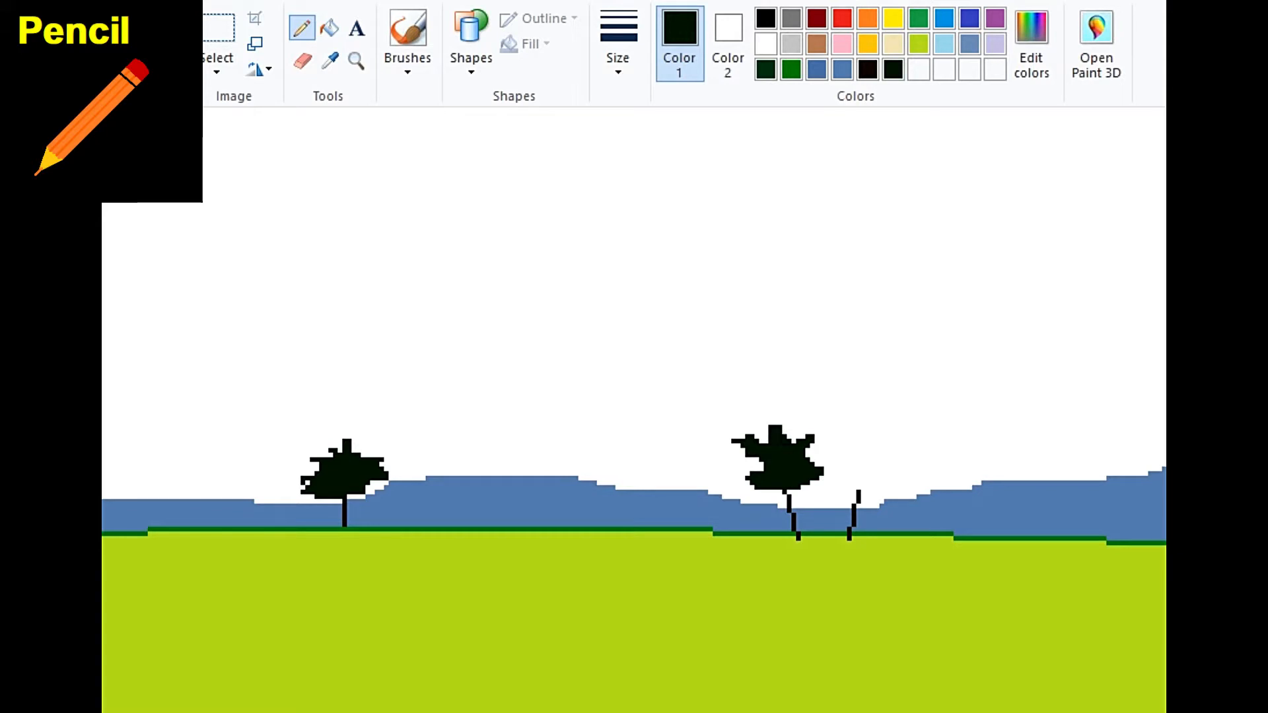
{"action": "mouse_move", "coordinate": [833, 482]}
{"action": "left_mouse_down"}
{"action": "mouse_move", "coordinate": [879, 497]}
{"action": "mouse_move", "coordinate": [900, 483]}
{"action": "mouse_move", "coordinate": [877, 431]}
{"action": "mouse_move", "coordinate": [827, 481]}
{"action": "left_mouse_up"}
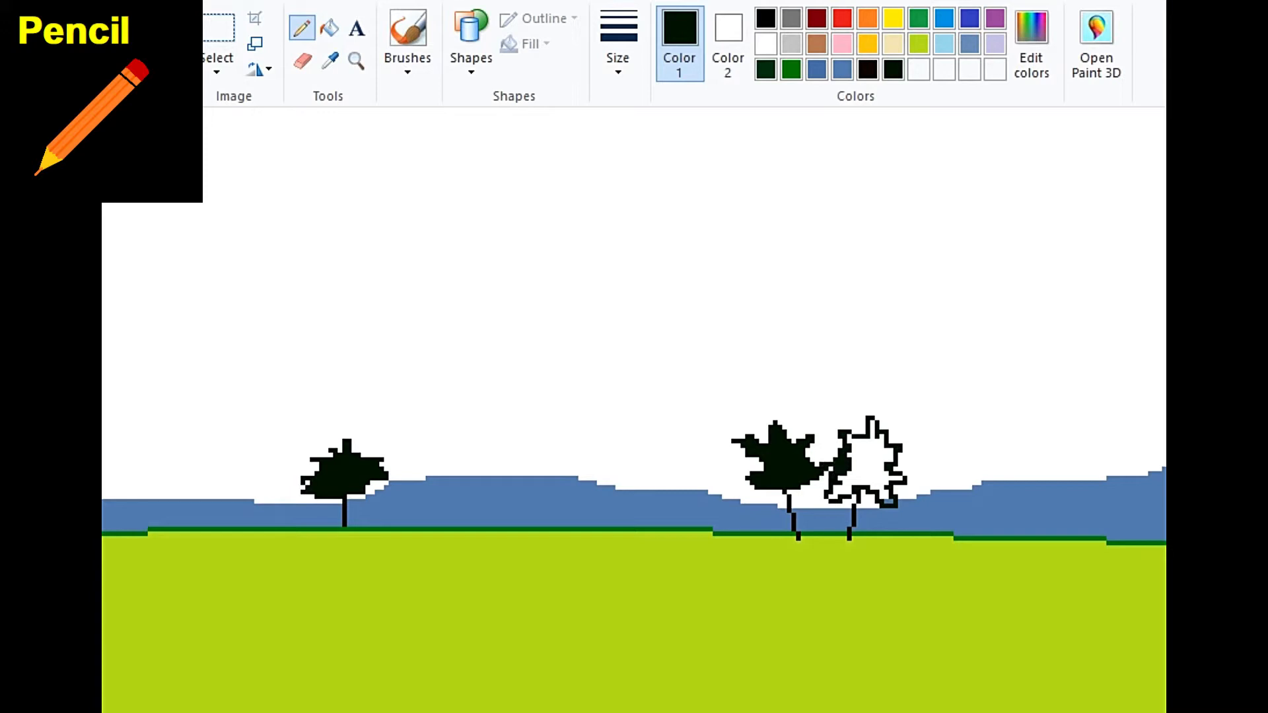
{"action": "left_click", "coordinate": [328, 28]}
{"action": "left_click", "coordinate": [873, 459]}
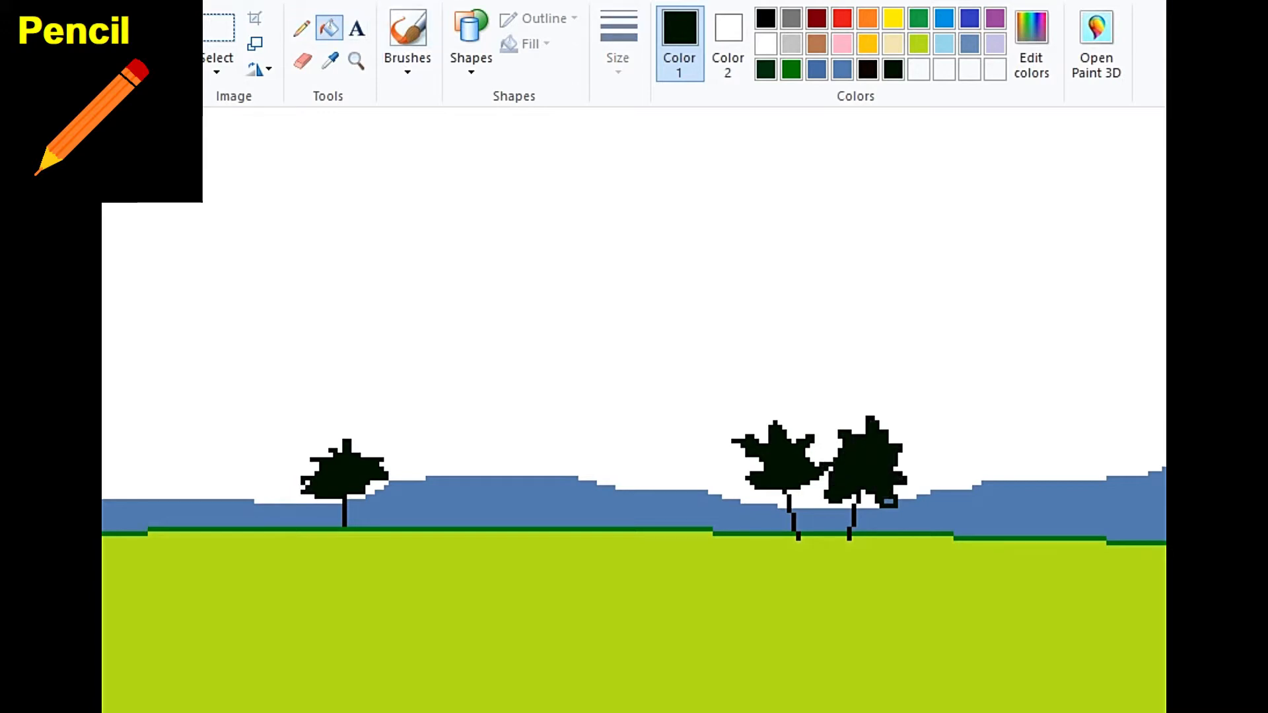
Step: Outline and fill a brown strip along the upper river bank to the right edge, and fill the lime sliver at its left end dark green
{"action": "scroll", "coordinate": [634, 410], "scroll_direction": "down", "scroll_amount": 3}
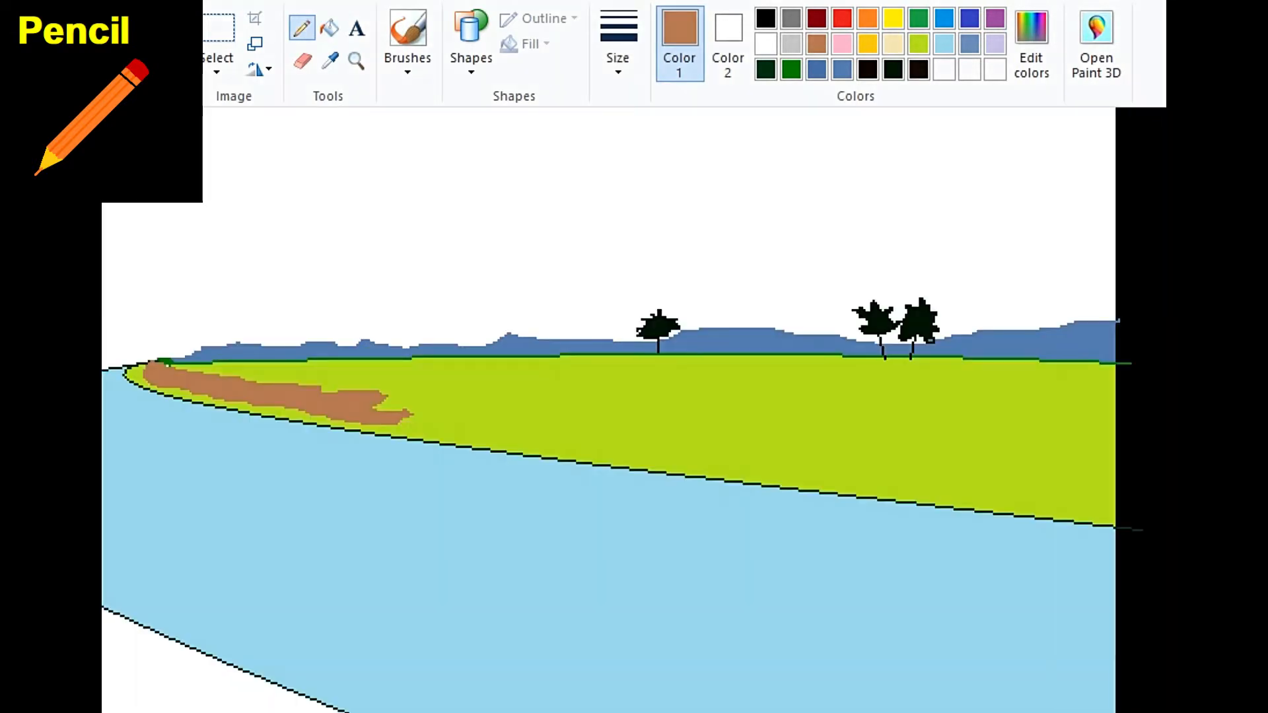
{"action": "left_click_drag", "start_coordinate": [404, 422], "coordinate": [434, 431]}
{"action": "left_click_drag", "start_coordinate": [532, 442], "coordinate": [1119, 506]}
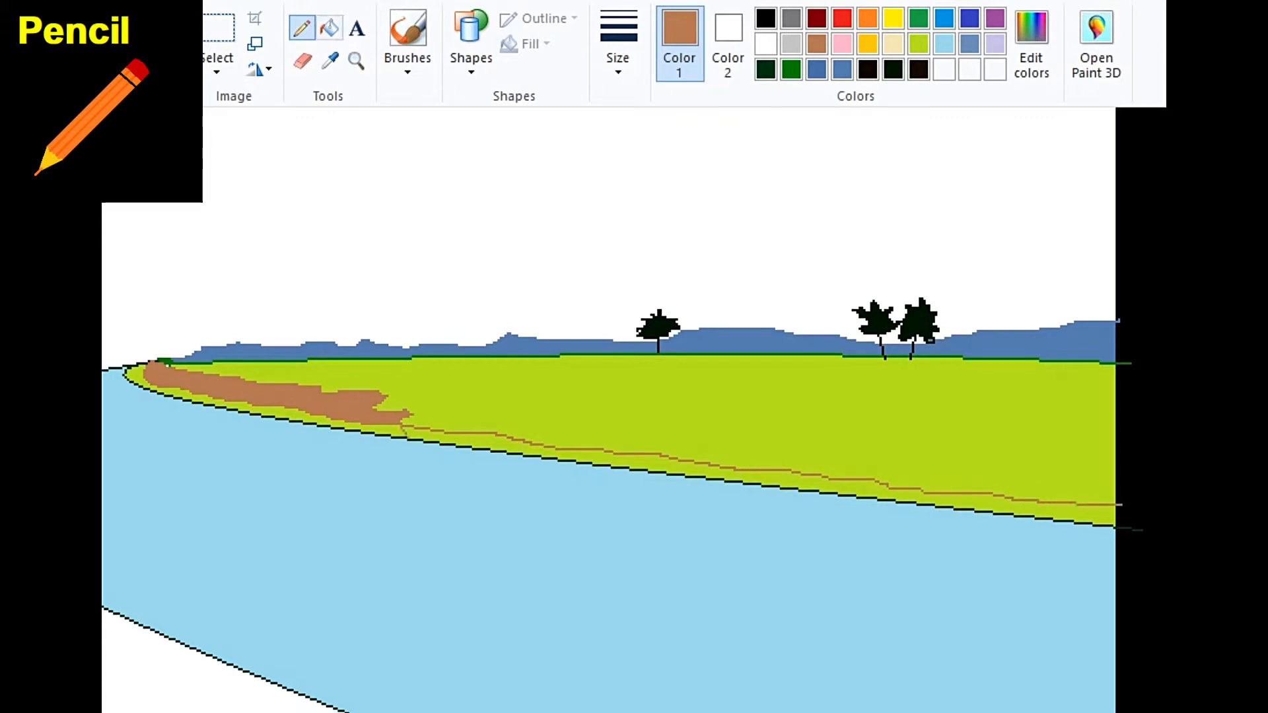
{"action": "left_click", "coordinate": [329, 28]}
{"action": "left_click", "coordinate": [594, 458]}
{"action": "left_click", "coordinate": [766, 69]}
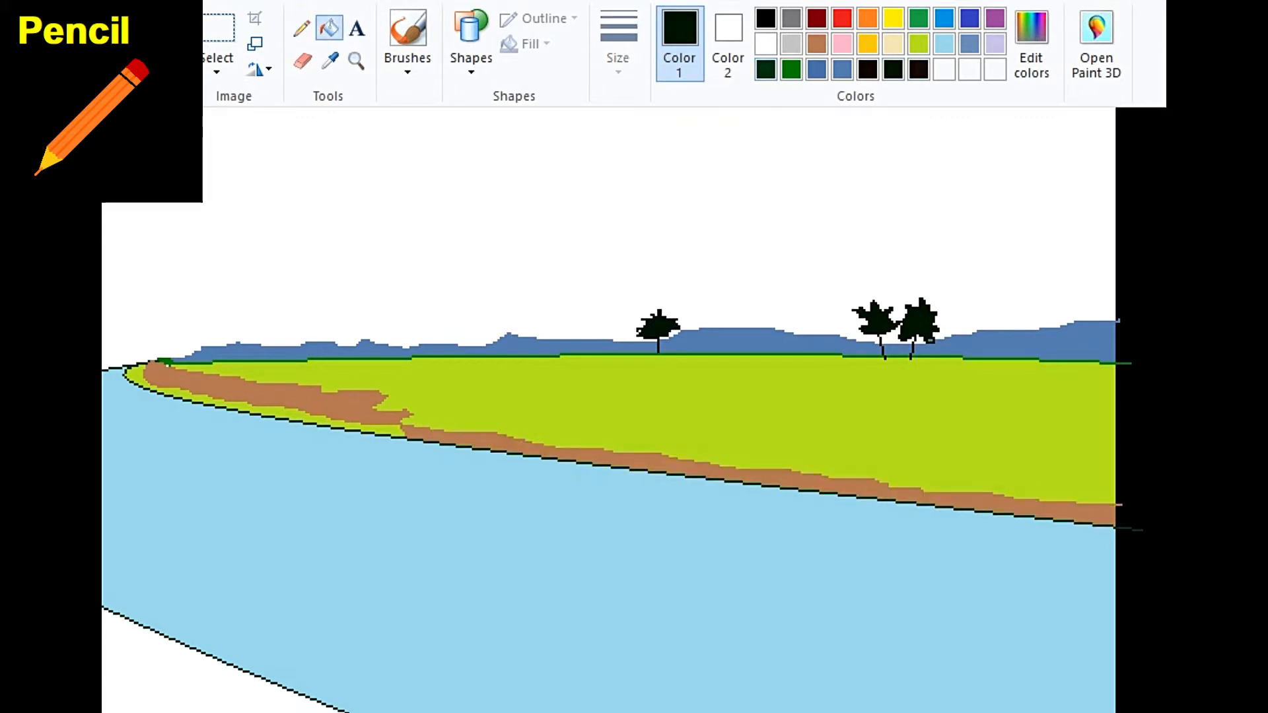
{"action": "left_click", "coordinate": [198, 396]}
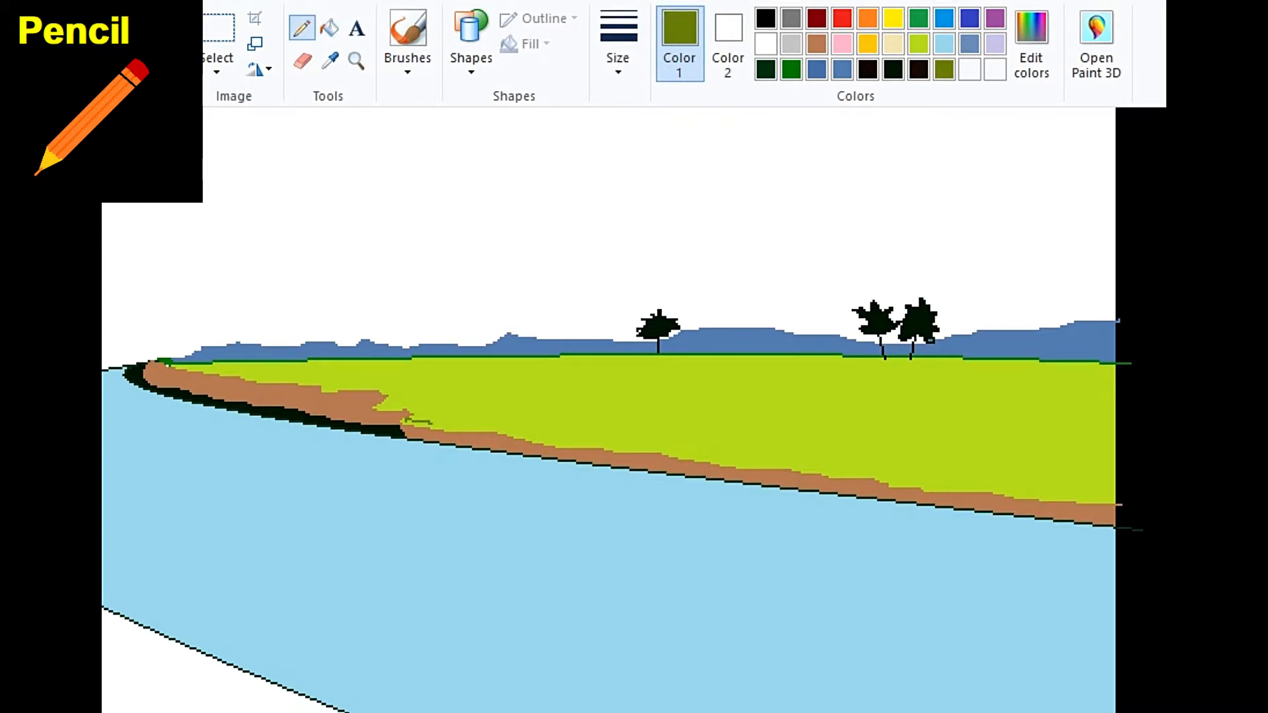
Step: Pencil a wavy olive line above the brown bank strip to the right edge and fill the band between them olive
{"action": "key", "text": "ctrl+z"}
{"action": "left_click_drag", "start_coordinate": [456, 411], "coordinate": [1123, 484]}
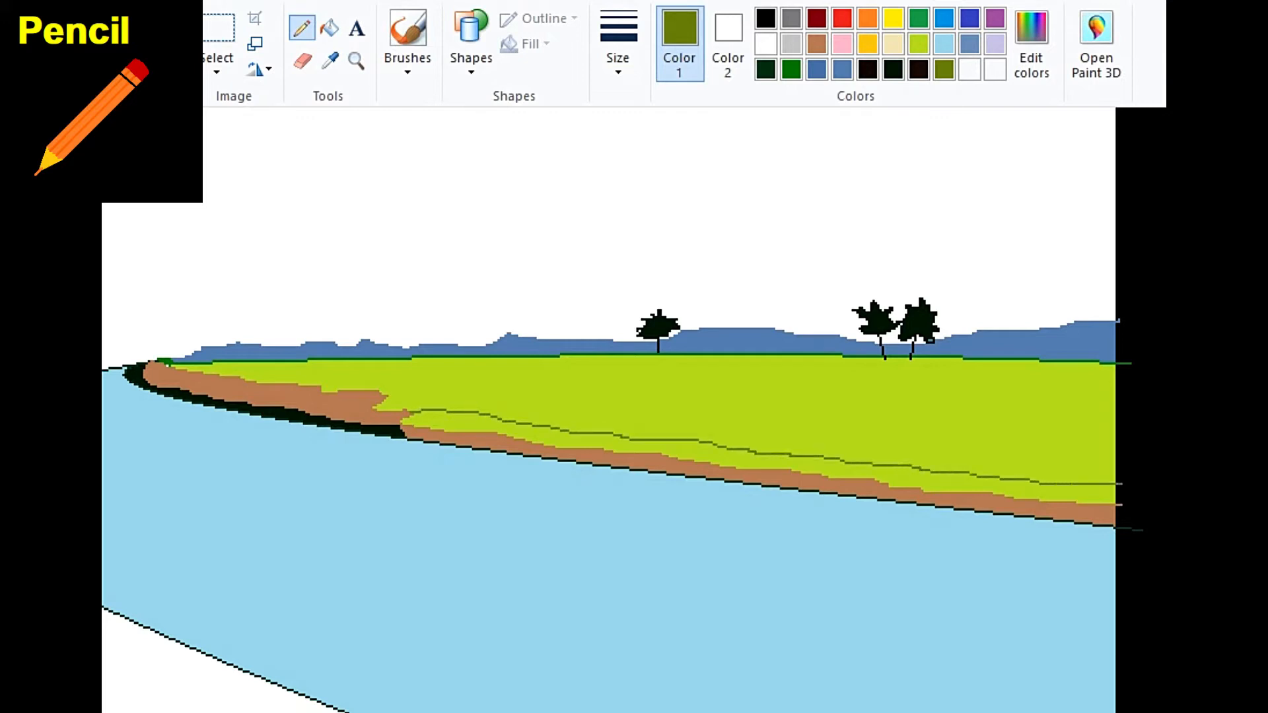
{"action": "left_click", "coordinate": [328, 28]}
{"action": "left_click", "coordinate": [759, 462]}
Step: Pick up the dark green of the bank sliver and pencil irregular bushes along the olive band to the right edge
{"action": "left_click", "coordinate": [302, 28]}
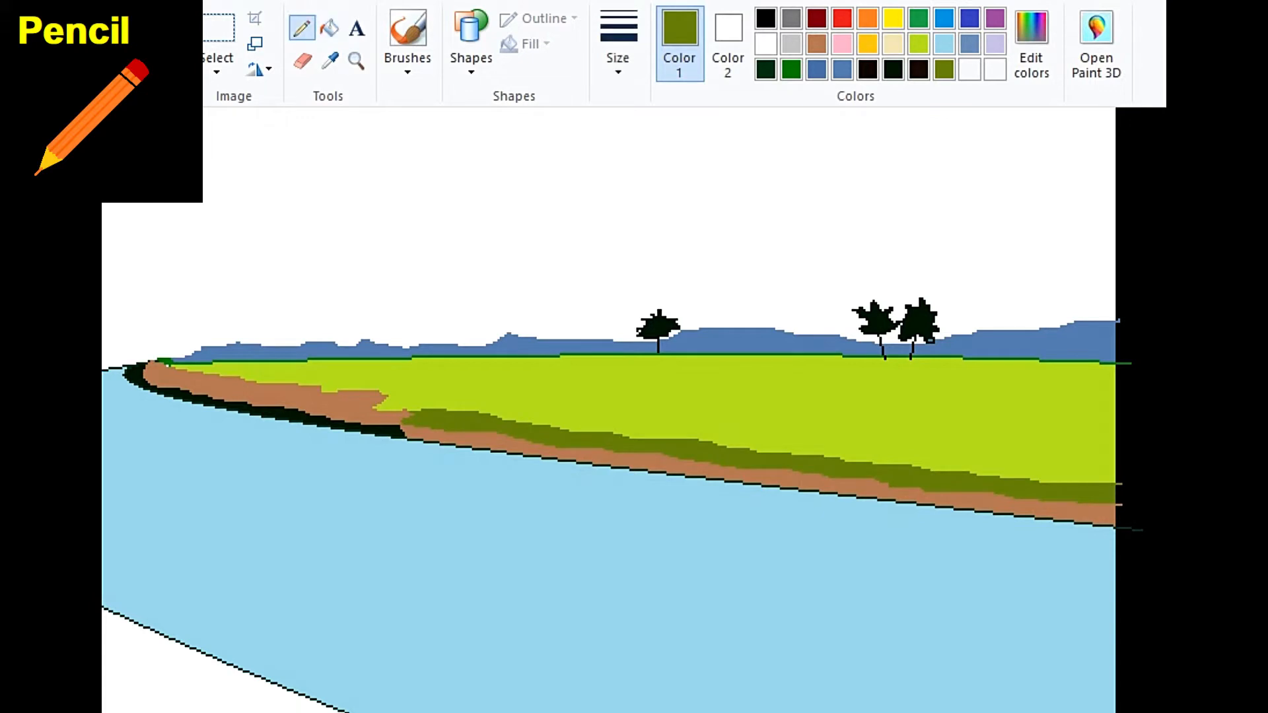
{"action": "left_click", "coordinate": [330, 61]}
{"action": "left_click", "coordinate": [386, 431]}
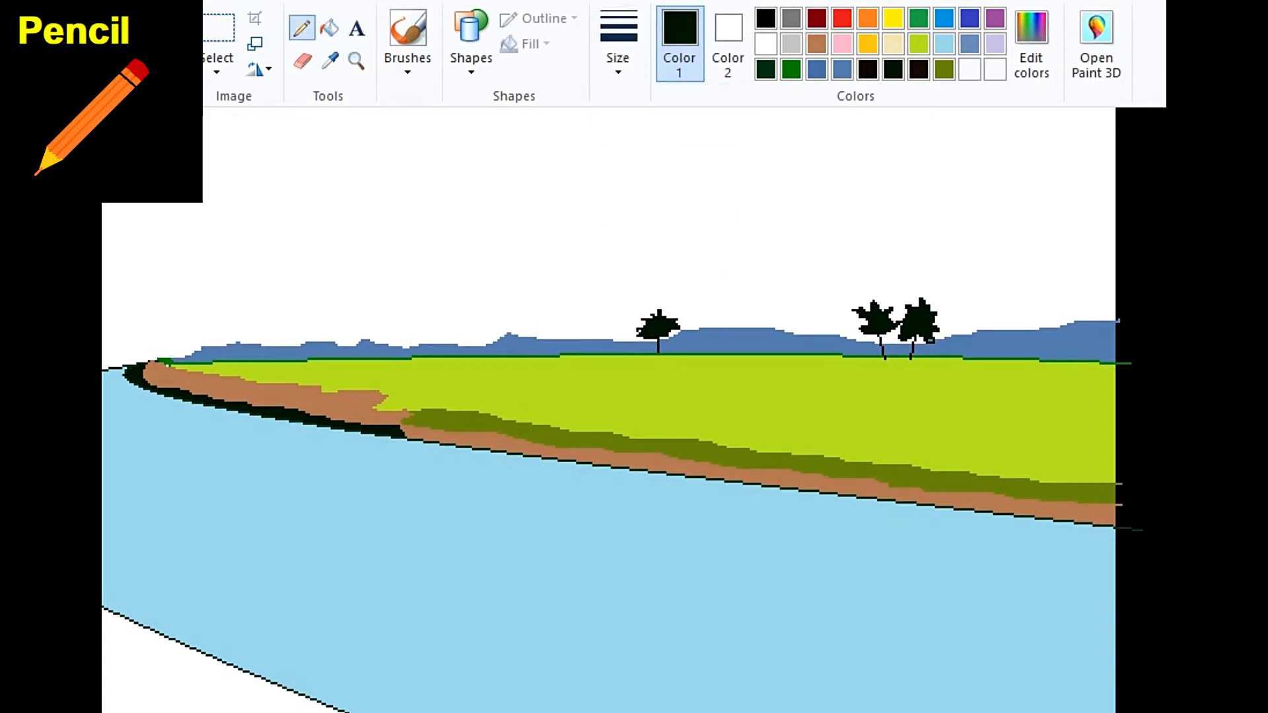
{"action": "mouse_move", "coordinate": [407, 421]}
{"action": "left_mouse_down"}
{"action": "mouse_move", "coordinate": [584, 444]}
{"action": "mouse_move", "coordinate": [575, 440]}
{"action": "left_mouse_up"}
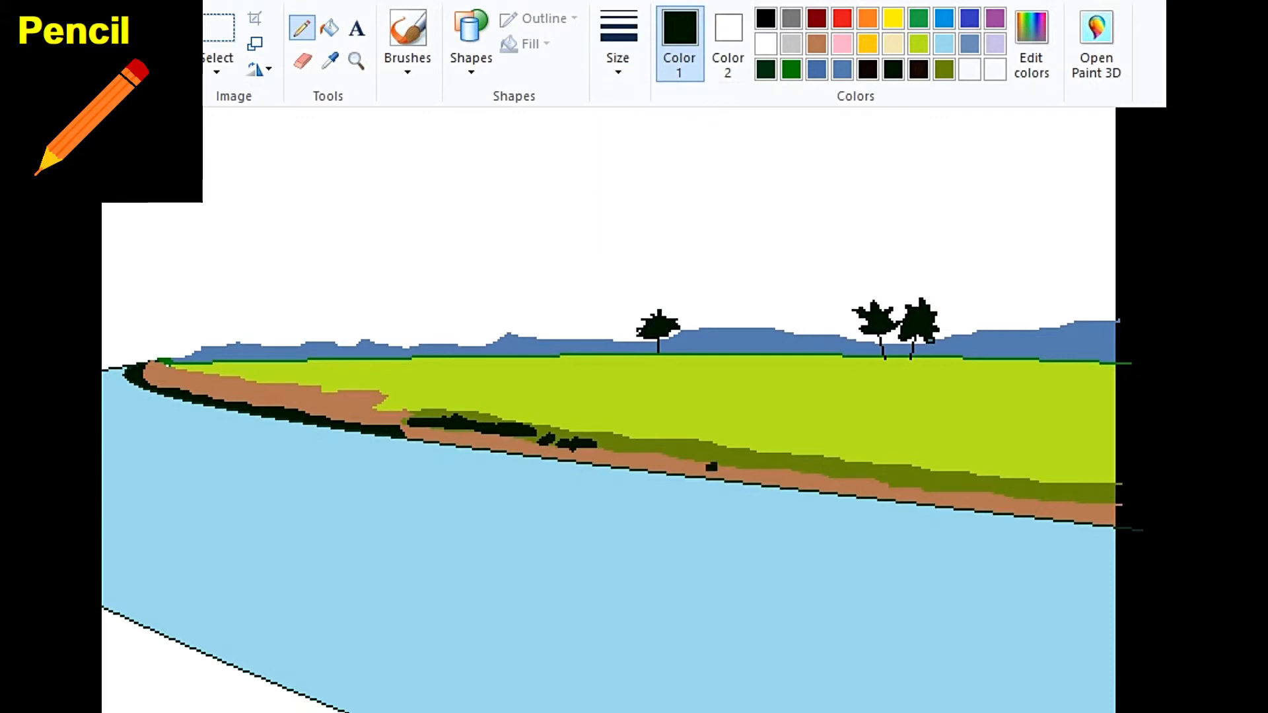
{"action": "mouse_move", "coordinate": [711, 467]}
{"action": "left_mouse_down"}
{"action": "mouse_move", "coordinate": [767, 460]}
{"action": "mouse_move", "coordinate": [1094, 493]}
{"action": "mouse_move", "coordinate": [1077, 498]}
{"action": "left_mouse_up"}
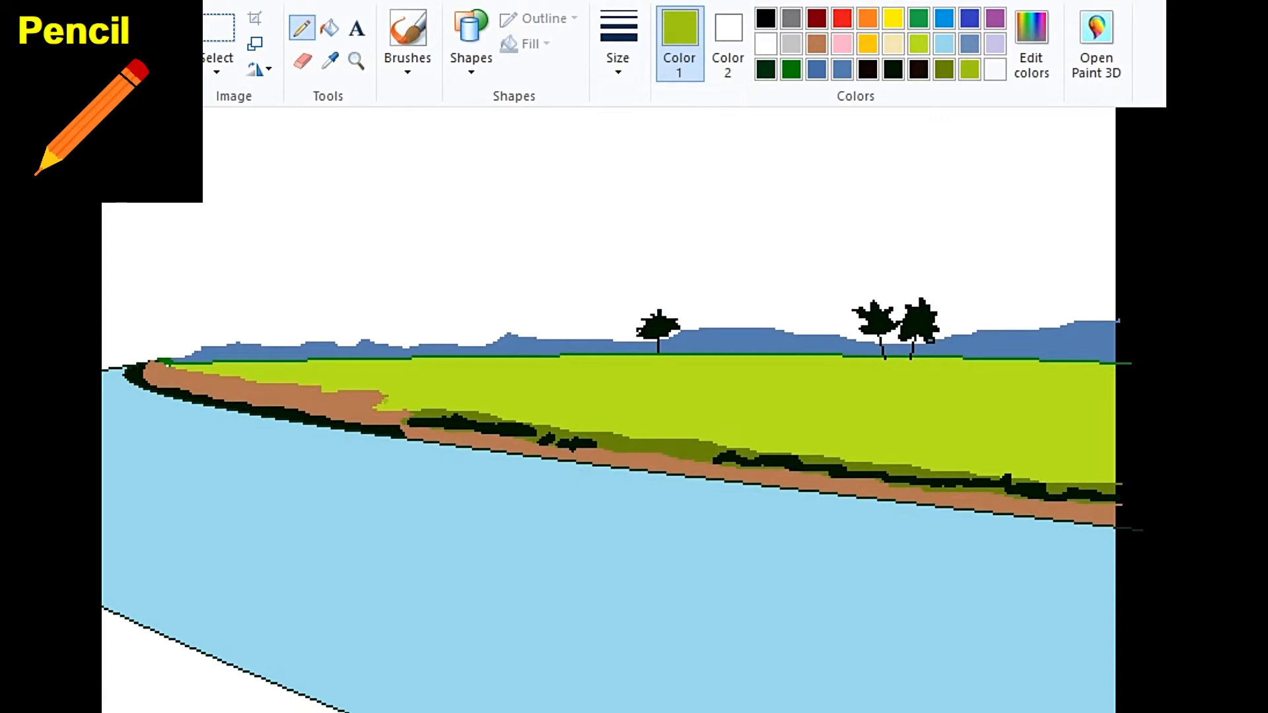
Step: Pencil a wavy yellow-green line above the olive band and fill the enclosed areas with the same yellow-green
{"action": "left_click_drag", "start_coordinate": [389, 399], "coordinate": [1104, 479]}
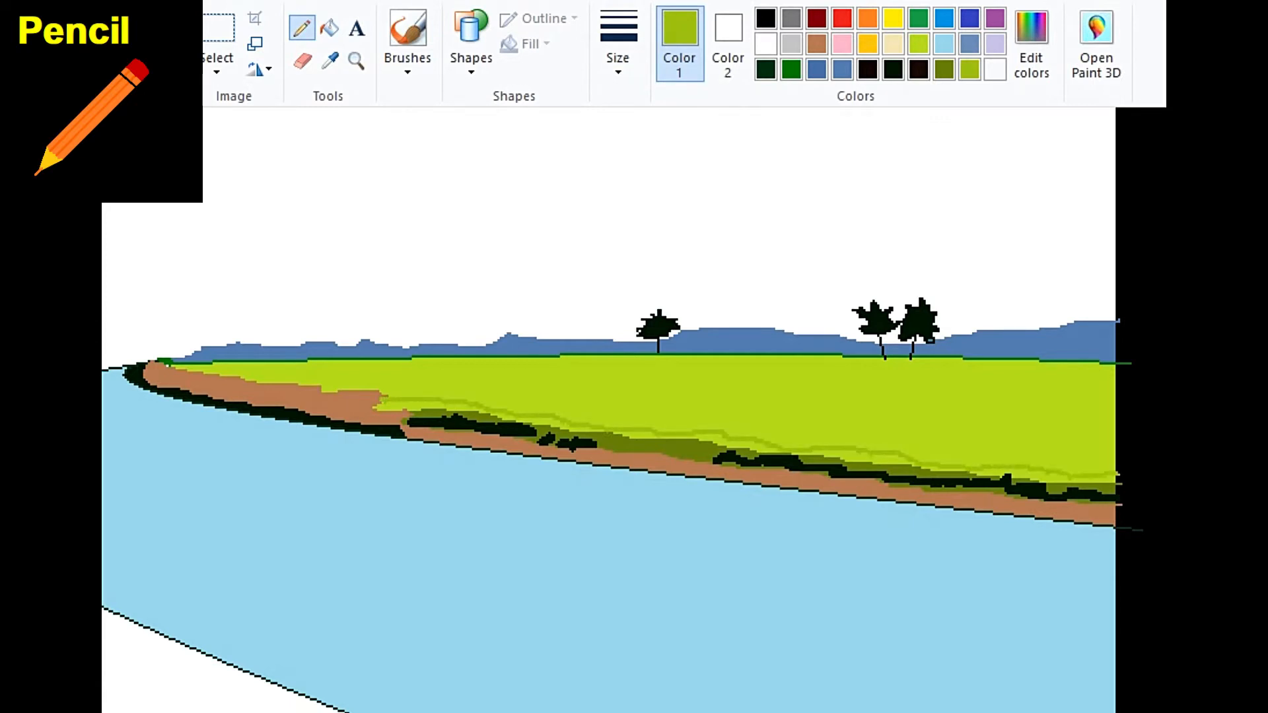
{"action": "left_click", "coordinate": [329, 28]}
{"action": "left_click", "coordinate": [1063, 478]}
{"action": "left_click", "coordinate": [865, 457]}
{"action": "left_click", "coordinate": [714, 437]}
{"action": "left_click", "coordinate": [456, 405]}
Step: Draw a jagged dark brown line above the yellow-green band to the right edge and fill the strip beneath it dark brown
{"action": "mouse_move", "coordinate": [377, 392]}
{"action": "left_mouse_down"}
{"action": "mouse_move", "coordinate": [464, 387]}
{"action": "mouse_move", "coordinate": [1166, 475]}
{"action": "left_mouse_up"}
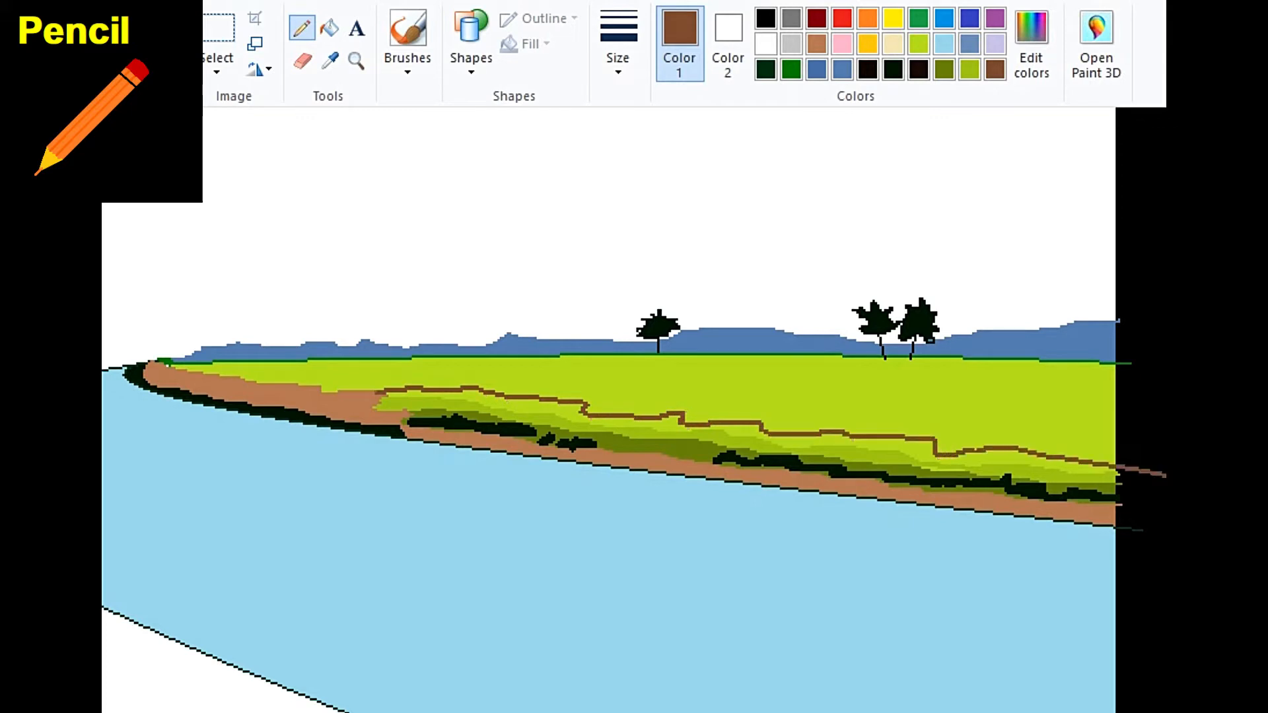
{"action": "left_click", "coordinate": [329, 28]}
{"action": "left_click", "coordinate": [792, 440]}
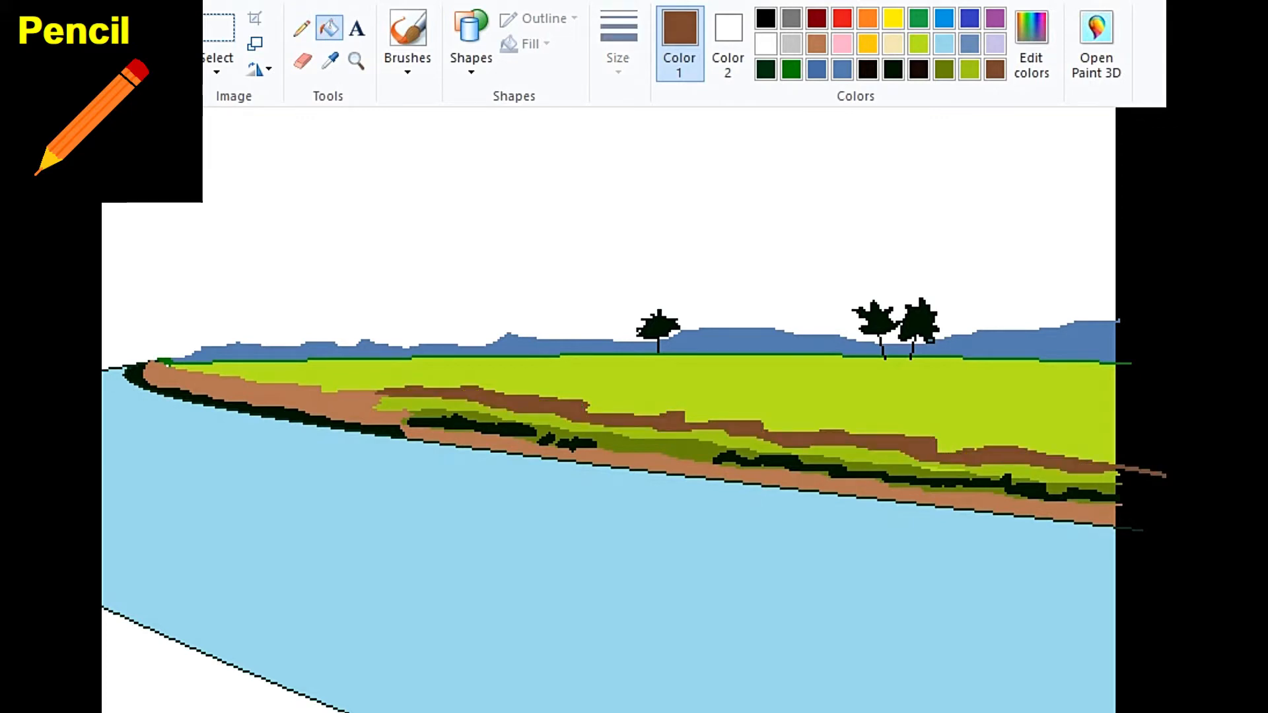
Step: Pencil a light brown edge closing off the bank's light brown part near the river bend and fill the remaining riverside strip dark brown
{"action": "left_click", "coordinate": [302, 28]}
{"action": "left_click", "coordinate": [817, 44]}
{"action": "mouse_move", "coordinate": [282, 383]}
{"action": "left_mouse_down"}
{"action": "mouse_move", "coordinate": [302, 382]}
{"action": "mouse_move", "coordinate": [258, 380]}
{"action": "mouse_move", "coordinate": [361, 386]}
{"action": "mouse_move", "coordinate": [405, 412]}
{"action": "left_mouse_up"}
{"action": "left_click", "coordinate": [329, 27]}
{"action": "left_click", "coordinate": [995, 70]}
{"action": "left_click", "coordinate": [792, 479]}
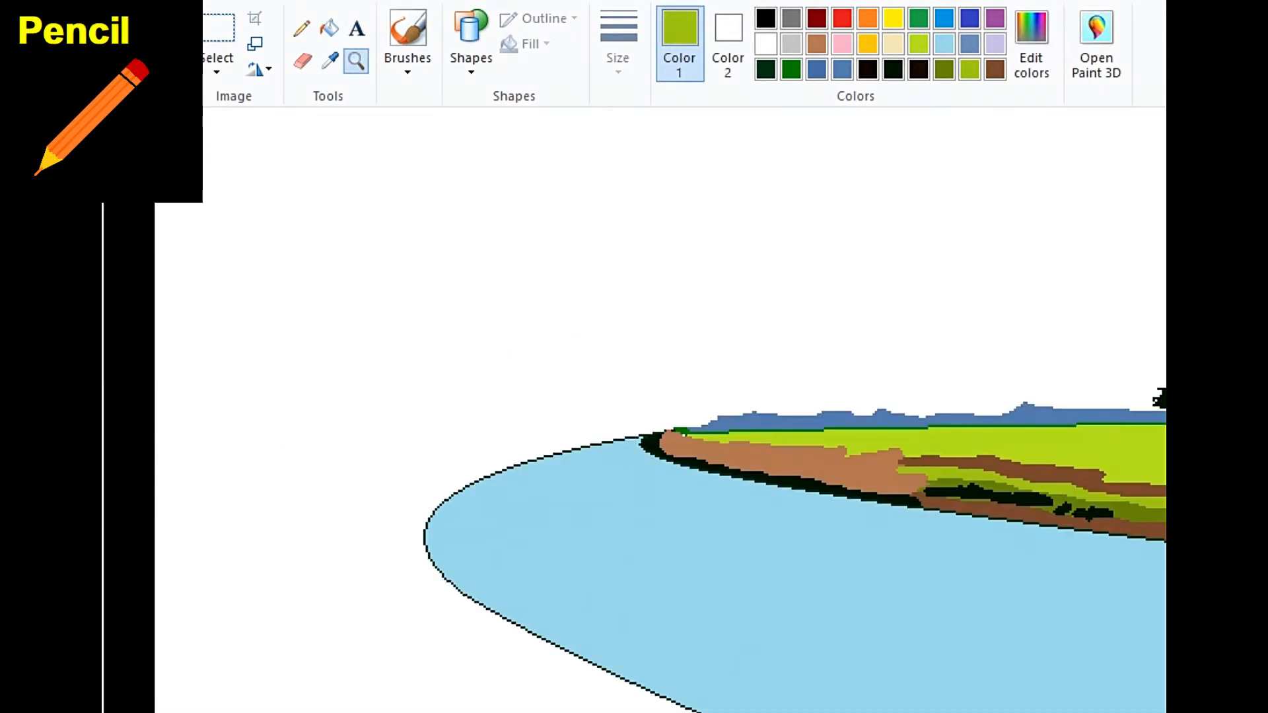
Step: Draw two joined yellow-green curves from the river's far bend to the canvas's left edge as the near bank's rolling outline
{"action": "left_click", "coordinate": [302, 28]}
{"action": "mouse_move", "coordinate": [662, 433]}
{"action": "left_mouse_down"}
{"action": "mouse_move", "coordinate": [464, 429]}
{"action": "mouse_move", "coordinate": [642, 416]}
{"action": "mouse_move", "coordinate": [626, 409]}
{"action": "left_mouse_up"}
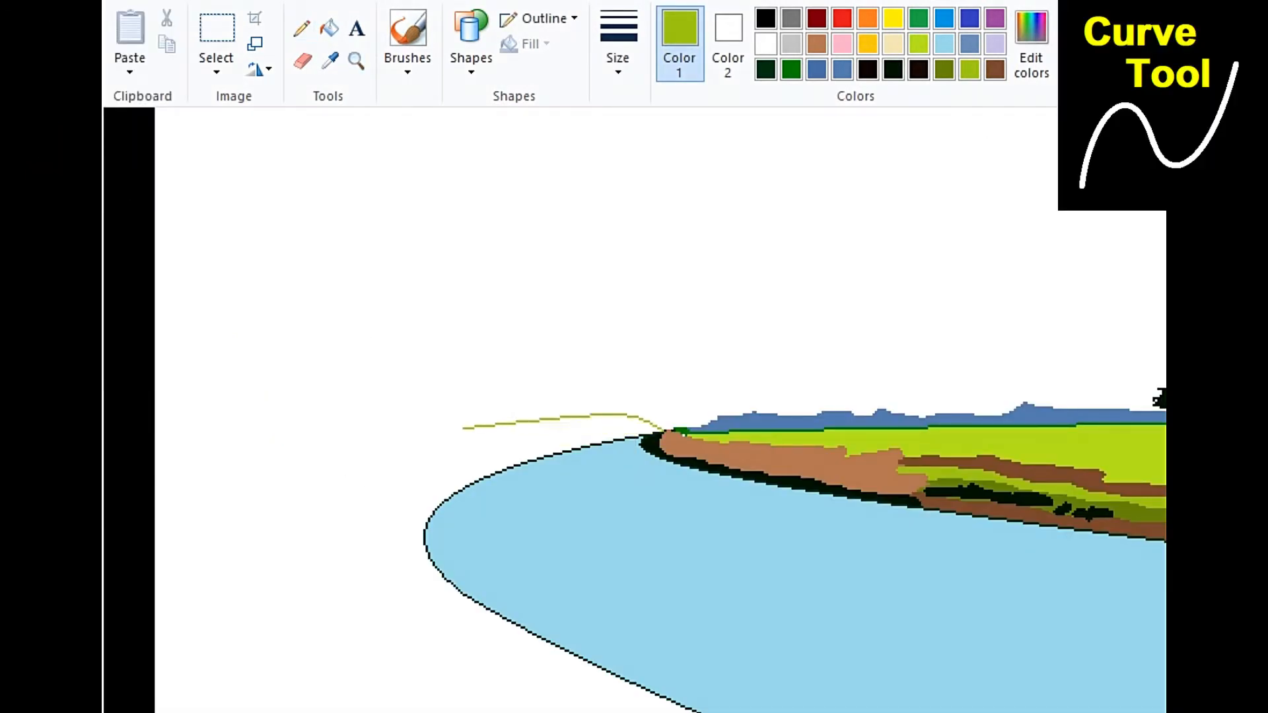
{"action": "left_click", "coordinate": [568, 415]}
{"action": "left_click", "coordinate": [502, 383]}
{"action": "left_click_drag", "start_coordinate": [464, 428], "coordinate": [151, 519]}
{"action": "left_click", "coordinate": [423, 461]}
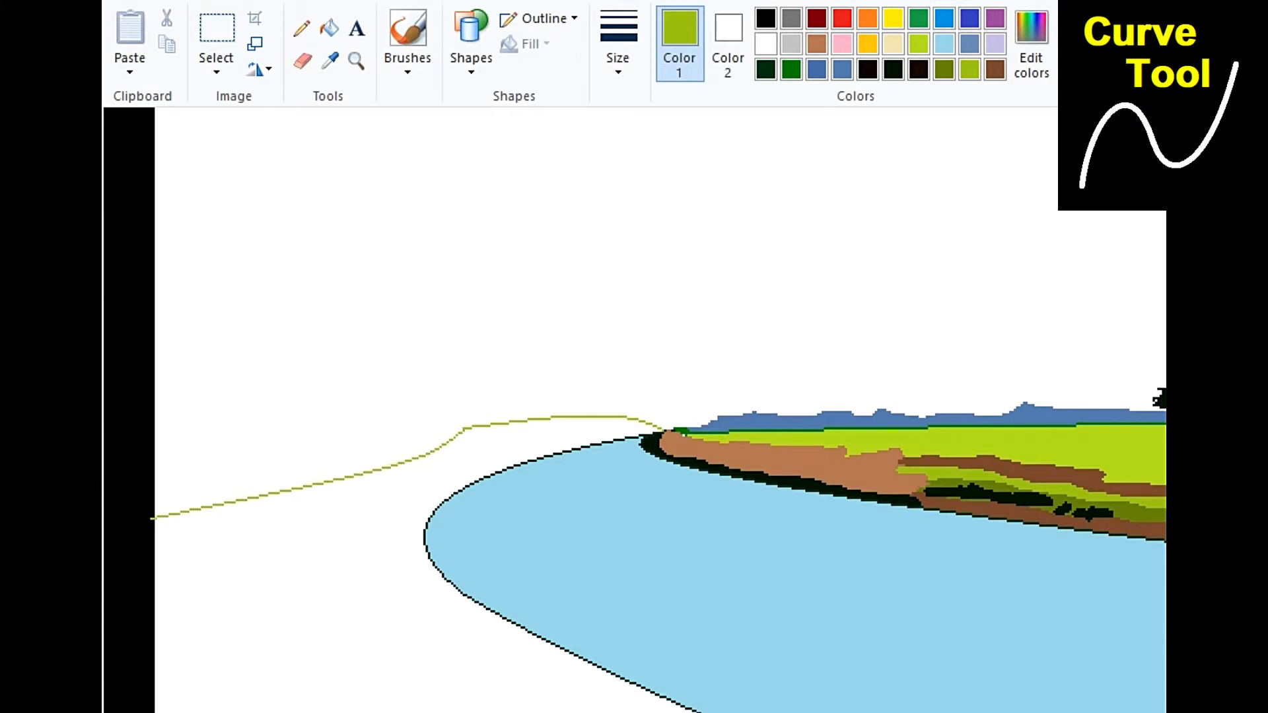
{"action": "mouse_move", "coordinate": [190, 465]}
{"action": "left_mouse_down"}
{"action": "mouse_move", "coordinate": [221, 506]}
{"action": "mouse_move", "coordinate": [180, 473]}
{"action": "left_mouse_up"}
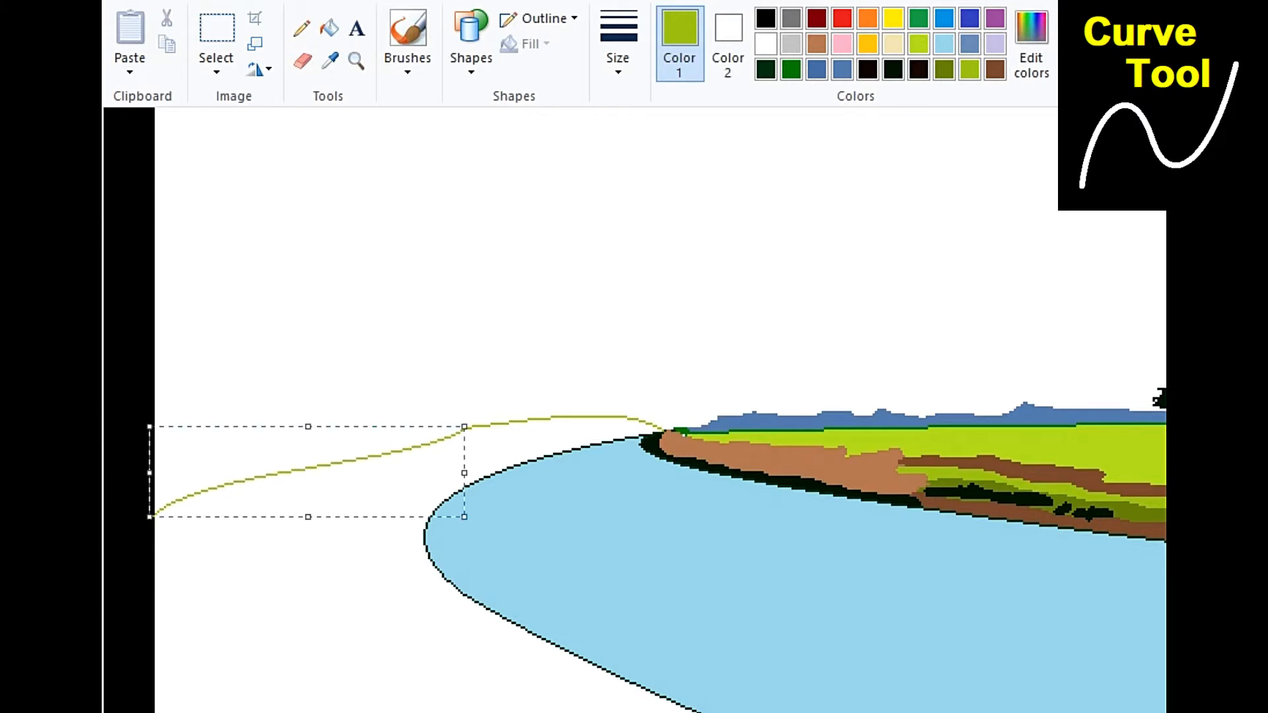
{"action": "left_click", "coordinate": [264, 383]}
Step: Fill the near riverbank yellow-green and recolour it with the lime green sampled from the far field
{"action": "scroll", "coordinate": [502, 422], "scroll_direction": "down", "scroll_amount": 1}
{"action": "left_click", "coordinate": [329, 28]}
{"action": "left_click", "coordinate": [224, 456]}
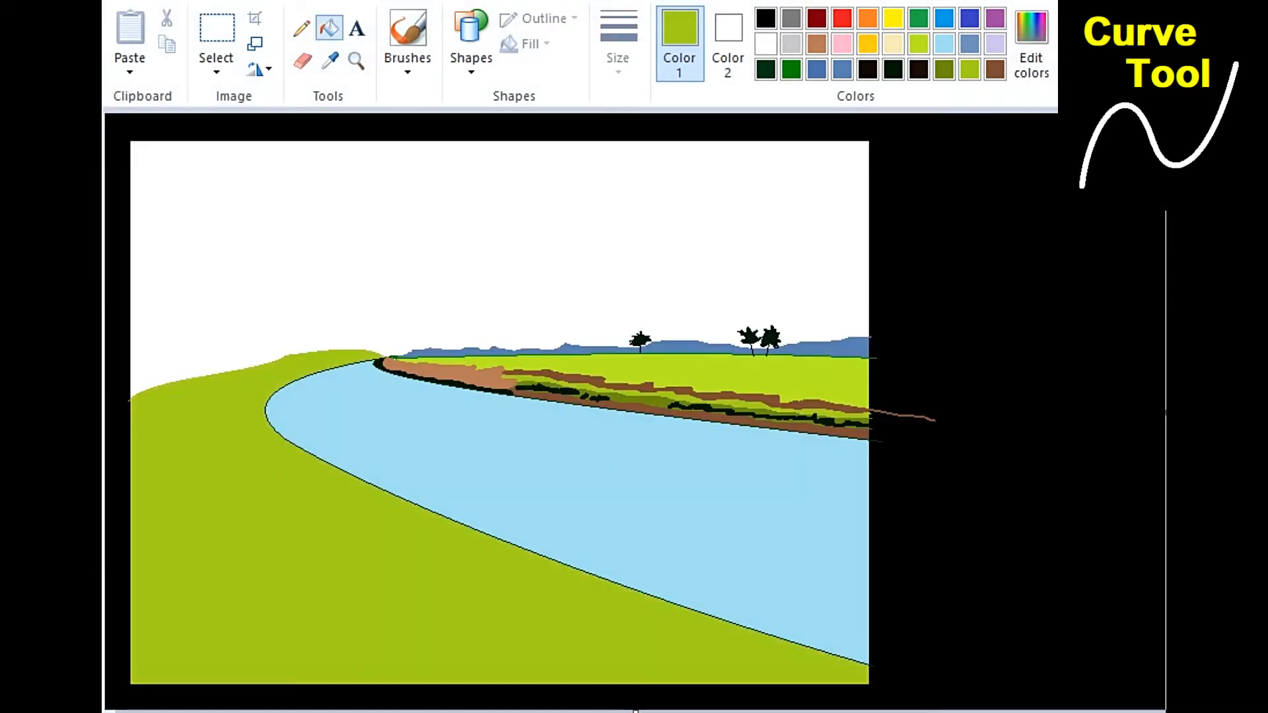
{"action": "left_click", "coordinate": [329, 61]}
{"action": "left_click", "coordinate": [561, 366]}
{"action": "left_click", "coordinate": [298, 502]}
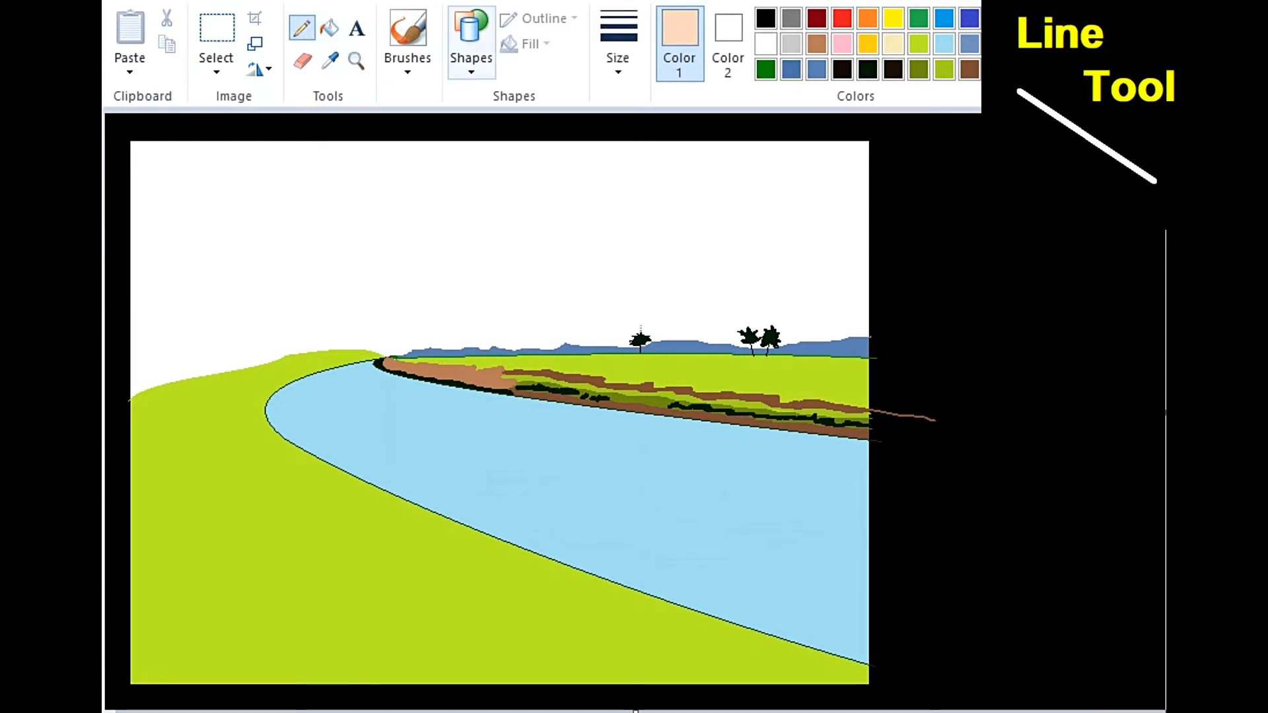
Step: Draw a pale peach straight line across the canvas above the hills, filling the area below it peach and the sky light blue
{"action": "left_click", "coordinate": [471, 40]}
{"action": "left_click", "coordinate": [459, 96]}
{"action": "left_click_drag", "start_coordinate": [130, 330], "coordinate": [872, 321]}
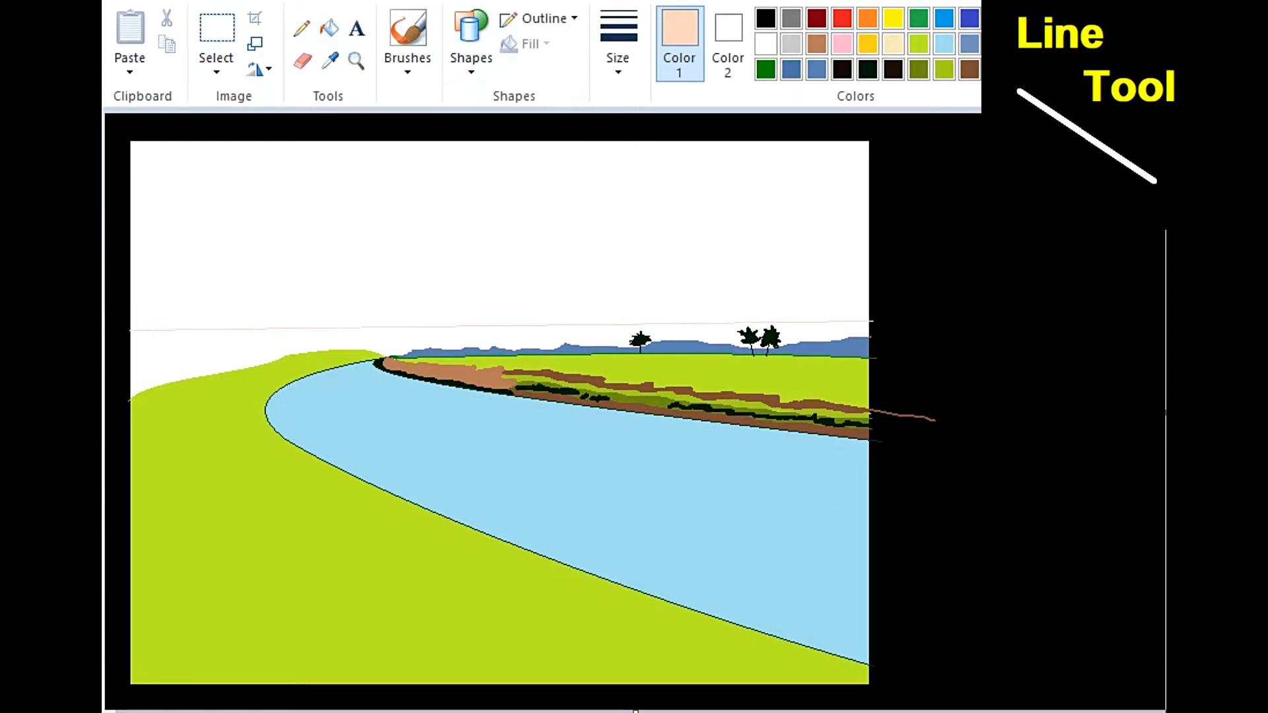
{"action": "left_click", "coordinate": [330, 28]}
{"action": "left_click", "coordinate": [198, 360]}
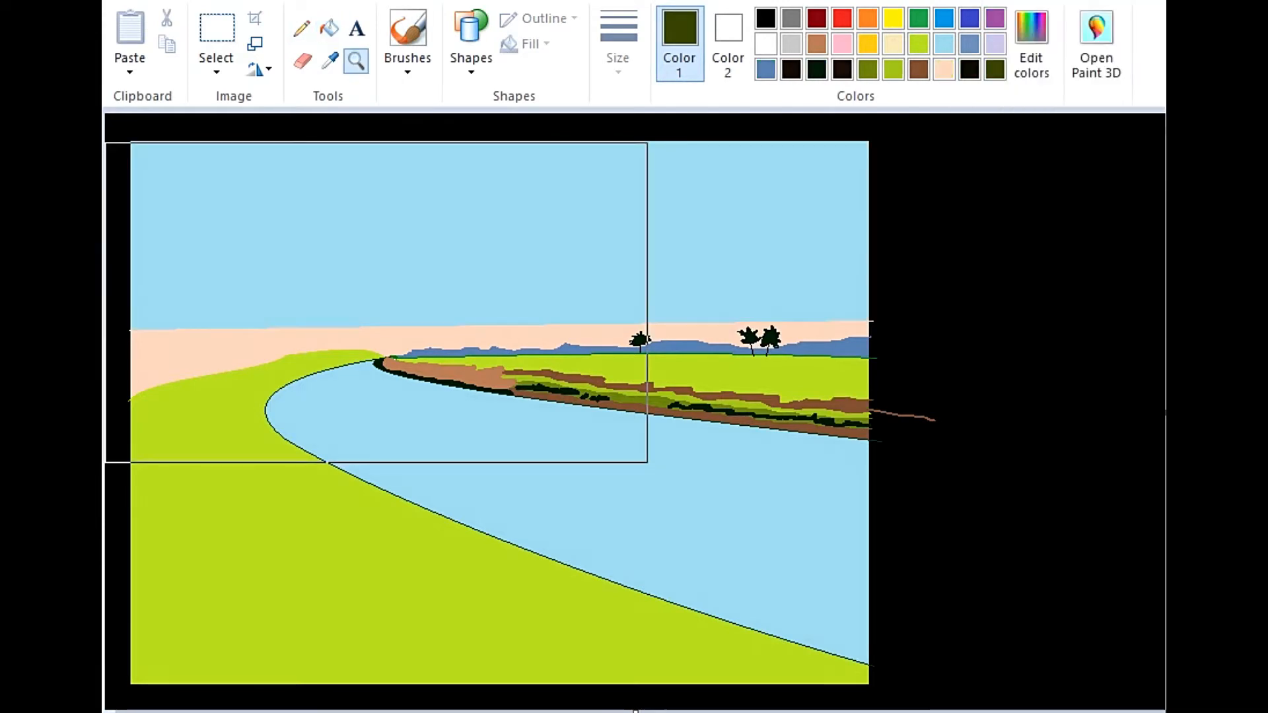
Step: Pencil dark olive outlines of jagged bushes along the near bank's upper edge at the canvas's left side
{"action": "left_click", "coordinate": [374, 300]}
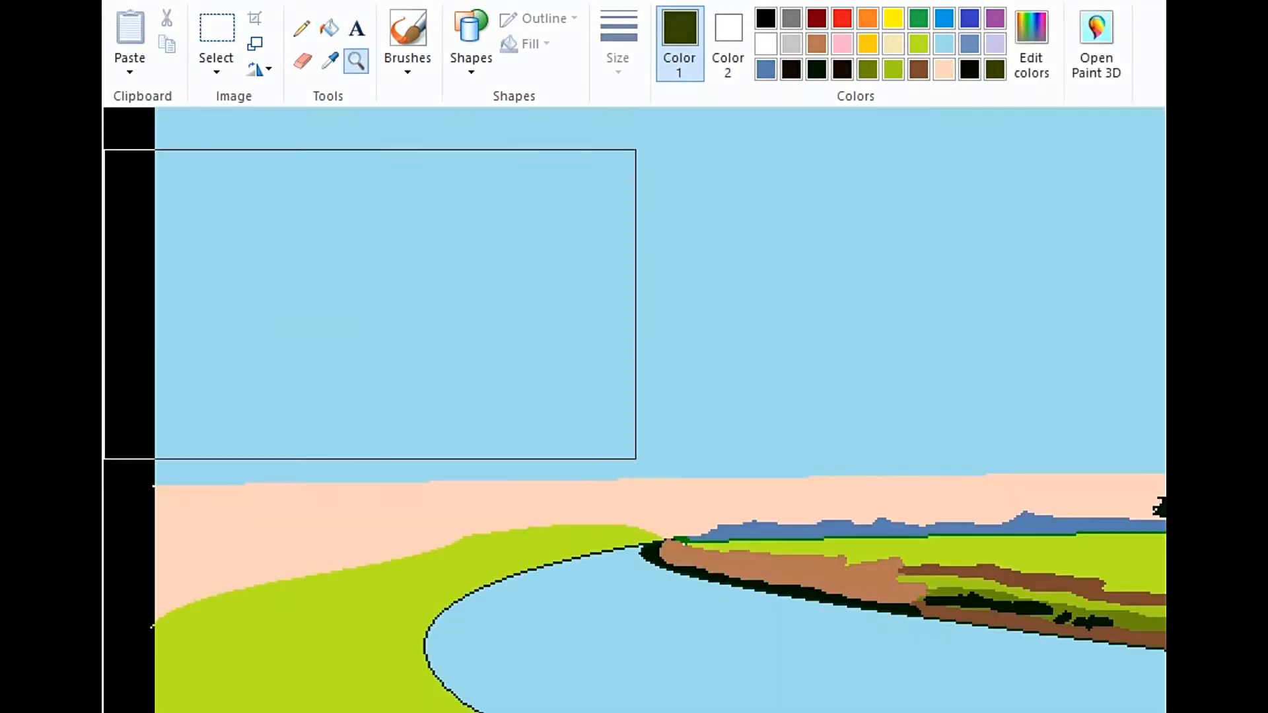
{"action": "left_click", "coordinate": [302, 27]}
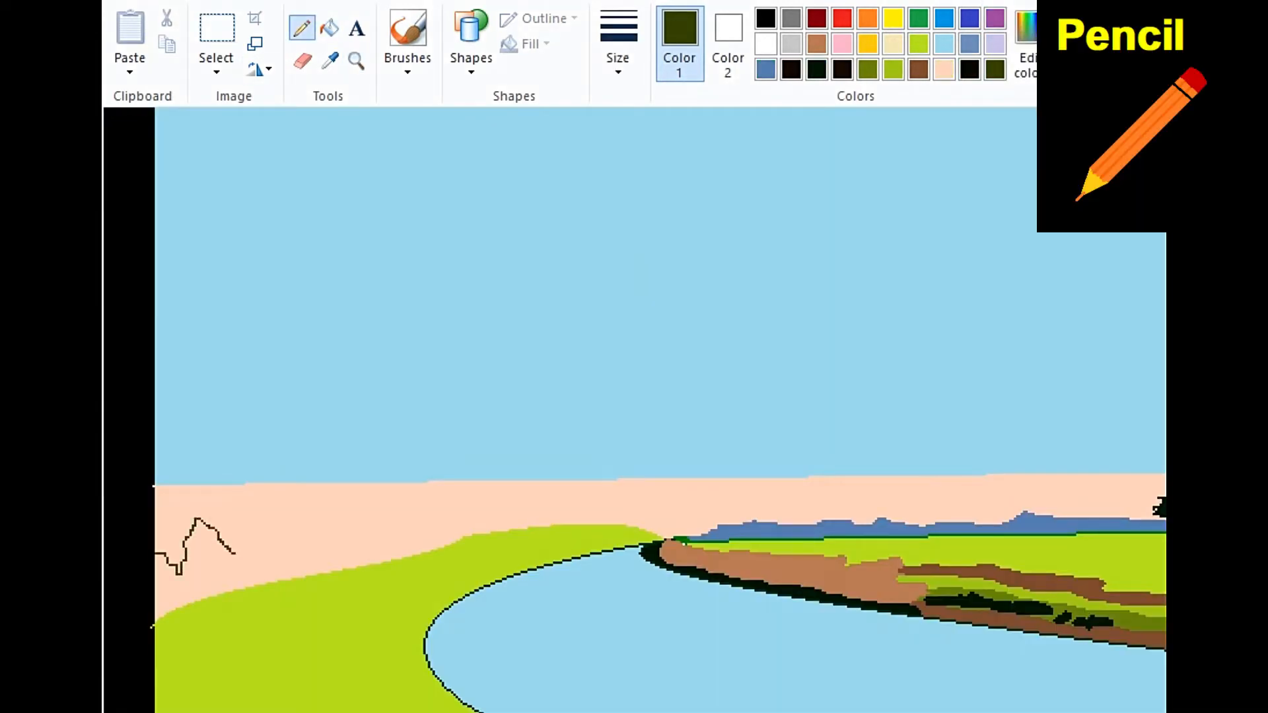
{"action": "left_click_drag", "start_coordinate": [231, 546], "coordinate": [271, 530]}
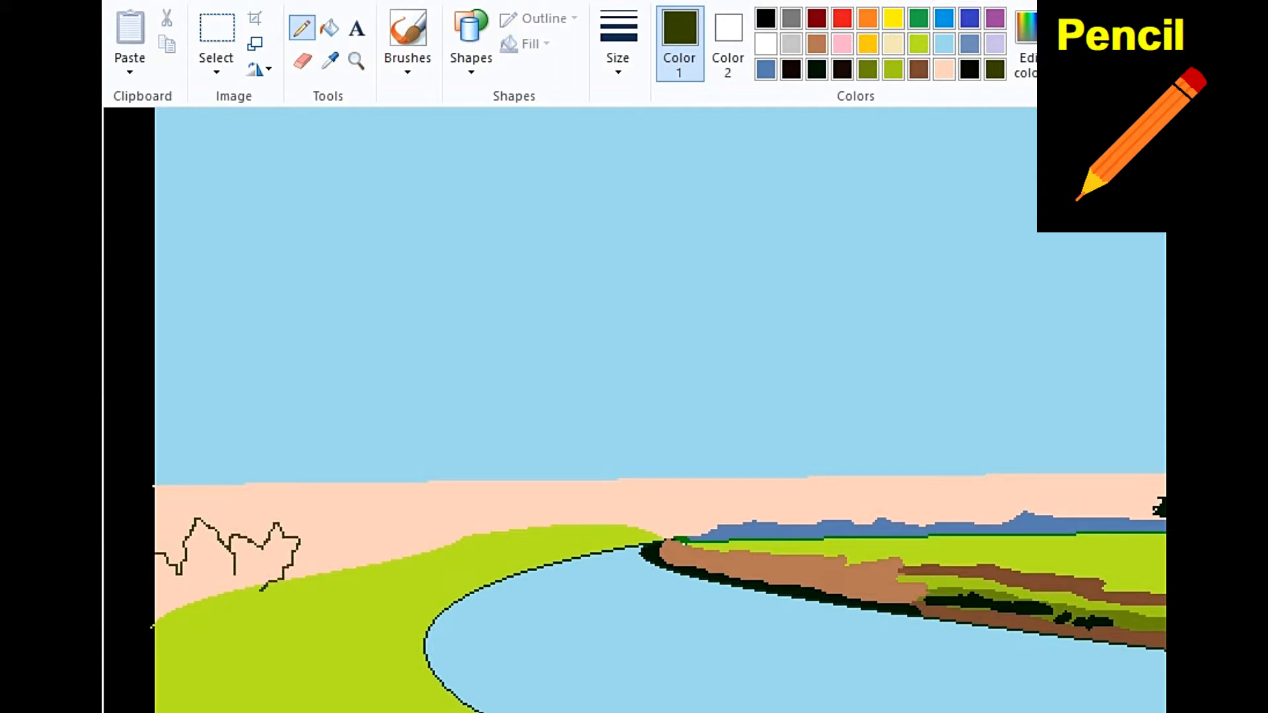
{"action": "left_click_drag", "start_coordinate": [262, 590], "coordinate": [164, 616]}
{"action": "left_click_drag", "start_coordinate": [354, 557], "coordinate": [324, 577]}
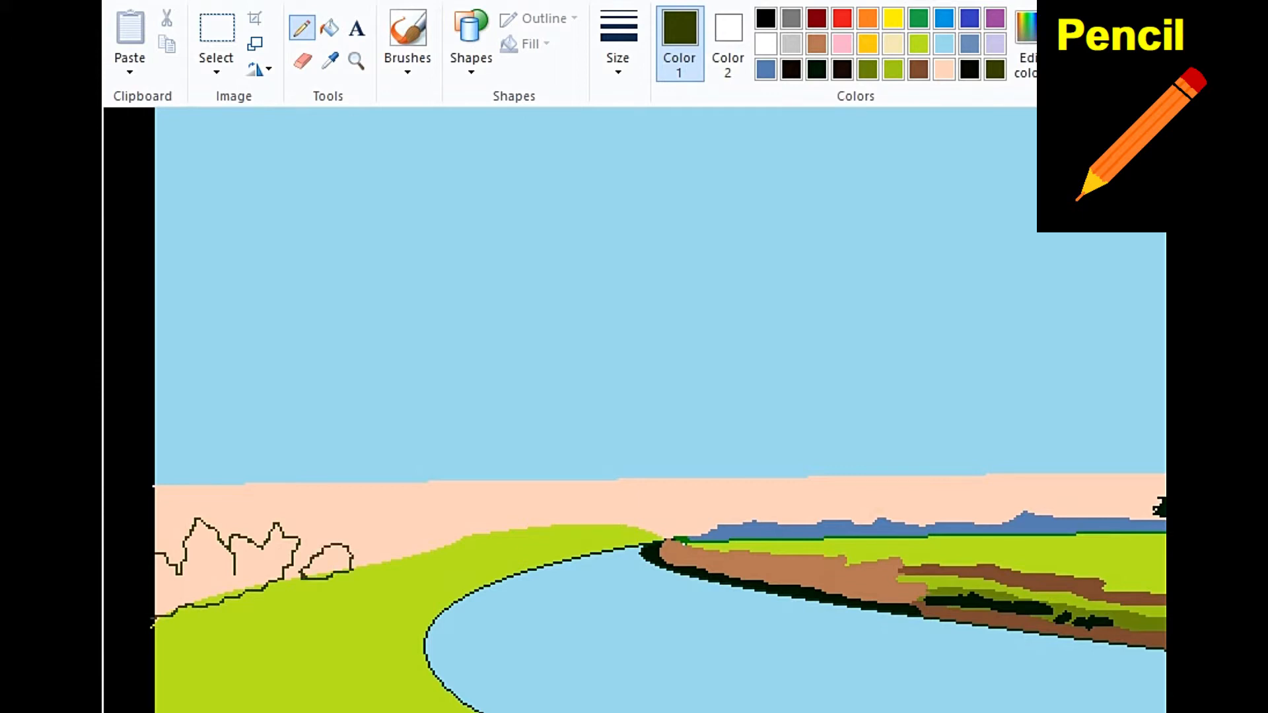
{"action": "left_click_drag", "start_coordinate": [358, 554], "coordinate": [369, 564]}
Step: Pencil separate dark olive foliage clumps stacked above the bushes to form the shadow patches of a tree
{"action": "mouse_move", "coordinate": [299, 538]}
{"action": "left_mouse_down"}
{"action": "mouse_move", "coordinate": [314, 507]}
{"action": "mouse_move", "coordinate": [301, 528]}
{"action": "mouse_move", "coordinate": [306, 489]}
{"action": "mouse_move", "coordinate": [328, 495]}
{"action": "mouse_move", "coordinate": [313, 471]}
{"action": "left_mouse_up"}
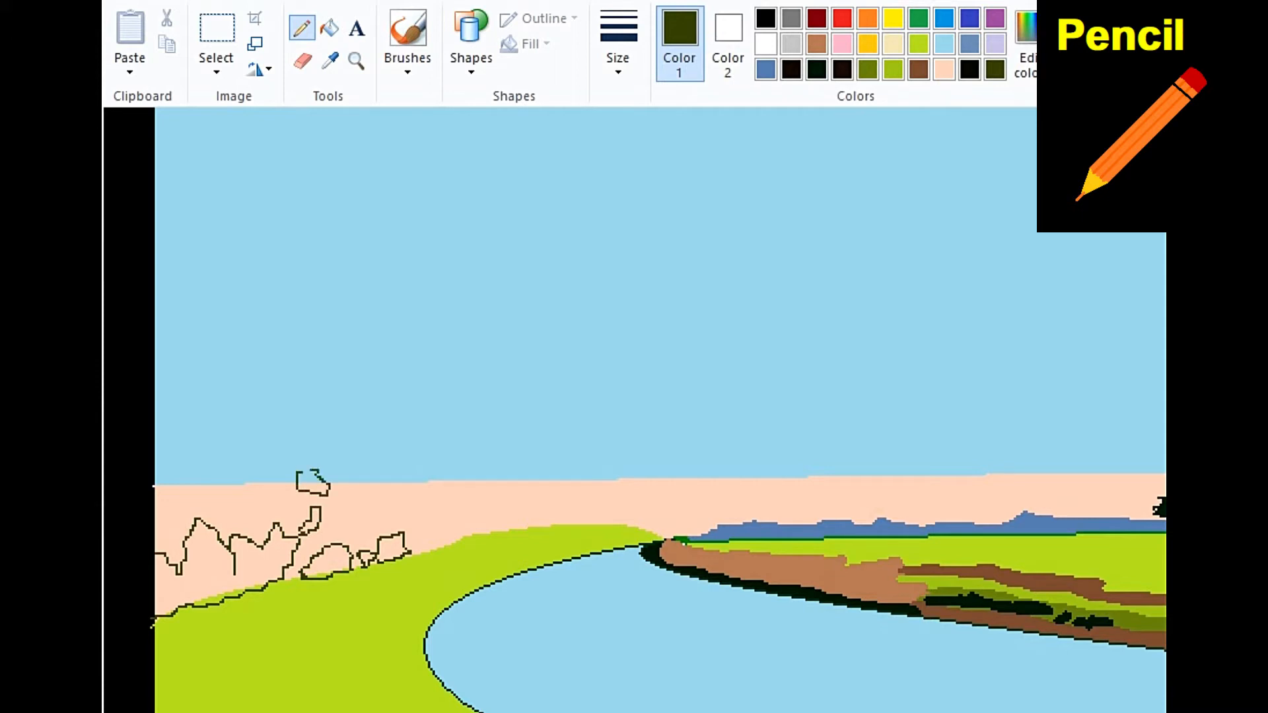
{"action": "mouse_move", "coordinate": [333, 414]}
{"action": "left_mouse_down"}
{"action": "mouse_move", "coordinate": [336, 467]}
{"action": "mouse_move", "coordinate": [359, 456]}
{"action": "mouse_move", "coordinate": [331, 444]}
{"action": "mouse_move", "coordinate": [345, 414]}
{"action": "left_mouse_up"}
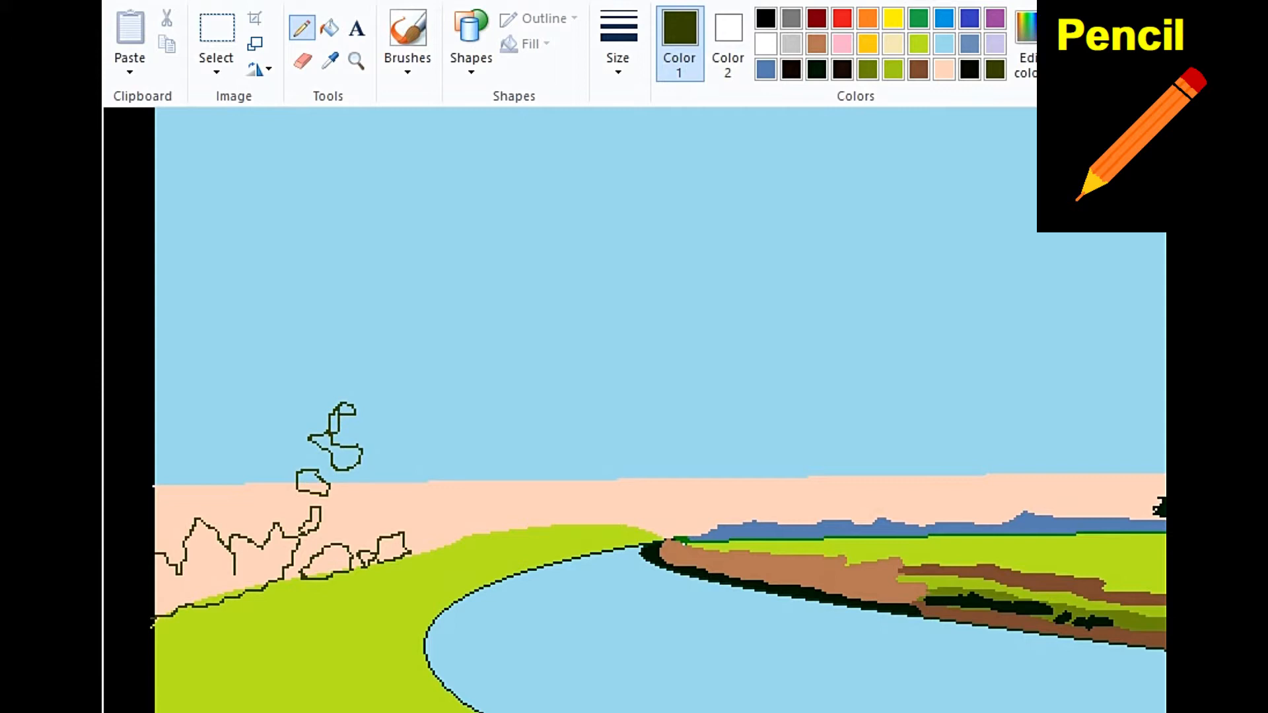
{"action": "mouse_move", "coordinate": [338, 500]}
{"action": "left_mouse_down"}
{"action": "mouse_move", "coordinate": [411, 509]}
{"action": "mouse_move", "coordinate": [354, 532]}
{"action": "mouse_move", "coordinate": [340, 510]}
{"action": "left_mouse_up"}
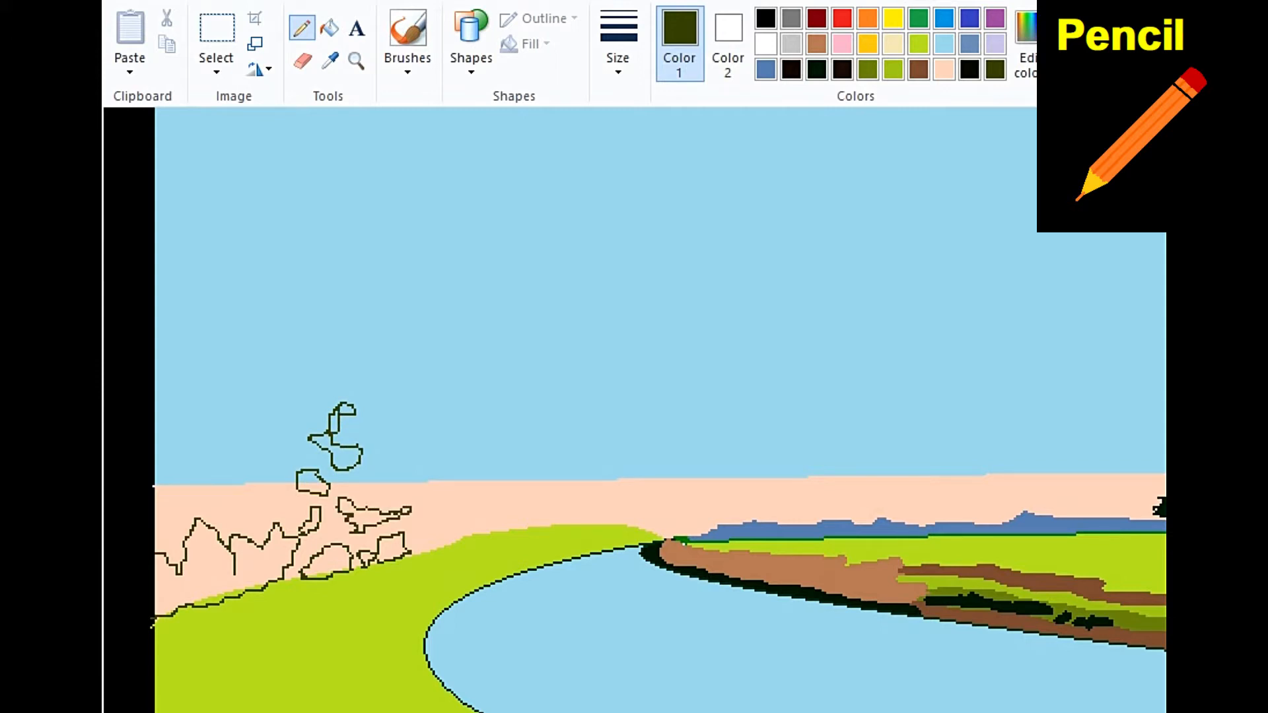
Step: Fill the outlined bushes and tree foliage clumps with dark olive
{"action": "left_click", "coordinate": [329, 28]}
{"action": "left_click", "coordinate": [211, 568]}
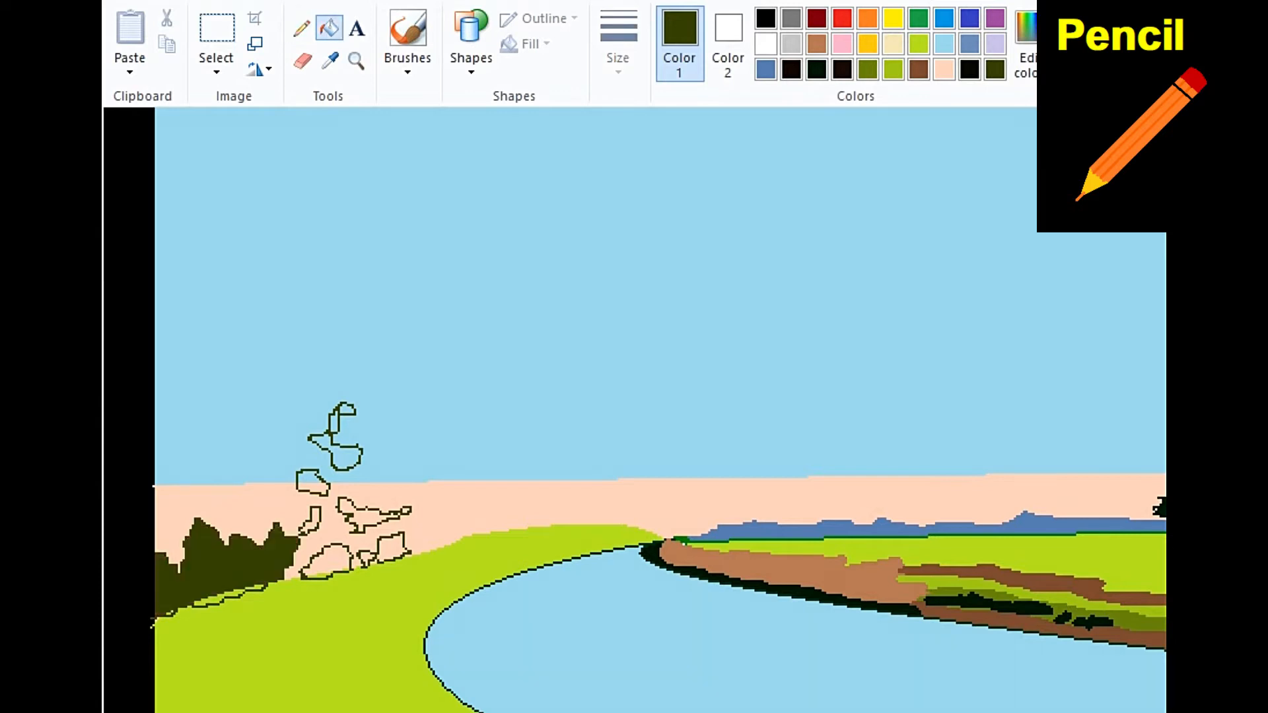
{"action": "left_click", "coordinate": [328, 561]}
{"action": "left_click", "coordinate": [391, 548]}
{"action": "left_click", "coordinate": [367, 558]}
{"action": "left_click", "coordinate": [358, 514]}
{"action": "left_click", "coordinate": [310, 520]}
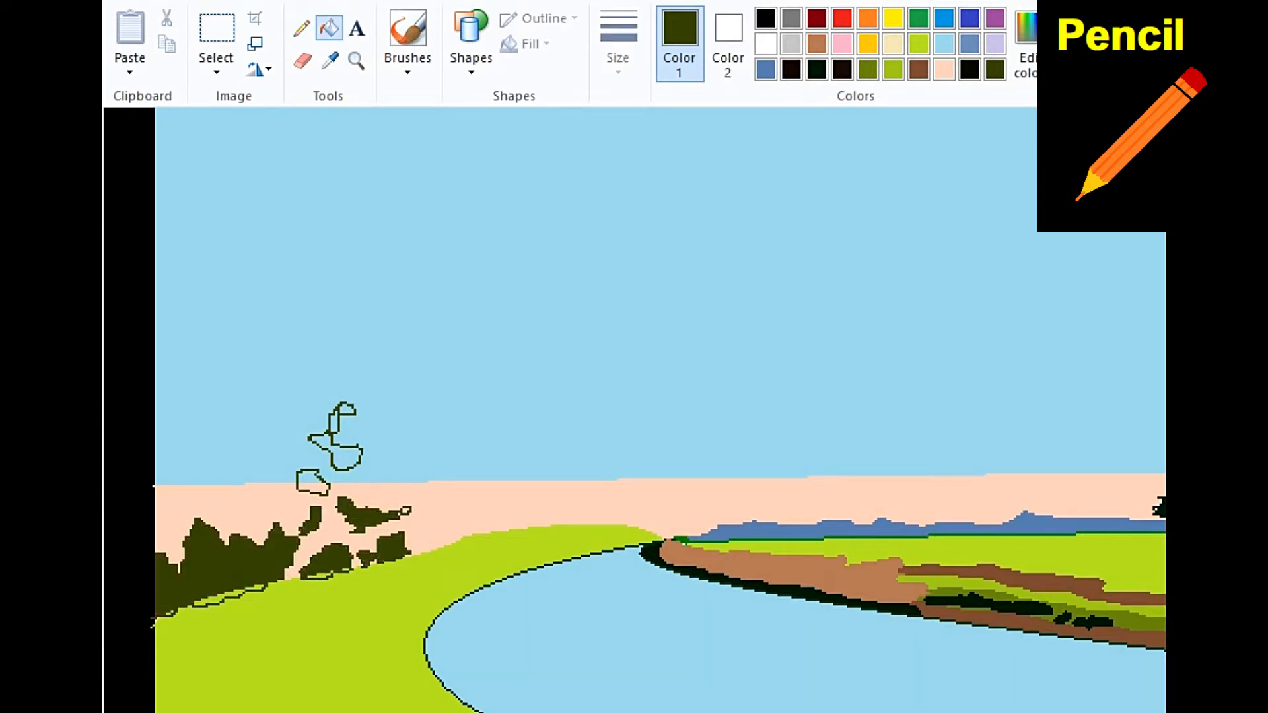
{"action": "left_click", "coordinate": [312, 481]}
{"action": "left_click", "coordinate": [346, 455]}
{"action": "left_click", "coordinate": [346, 410]}
{"action": "left_click", "coordinate": [333, 421]}
Step: Fill the leftover slivers along the base of the bushes with dark olive
{"action": "left_click", "coordinate": [356, 60]}
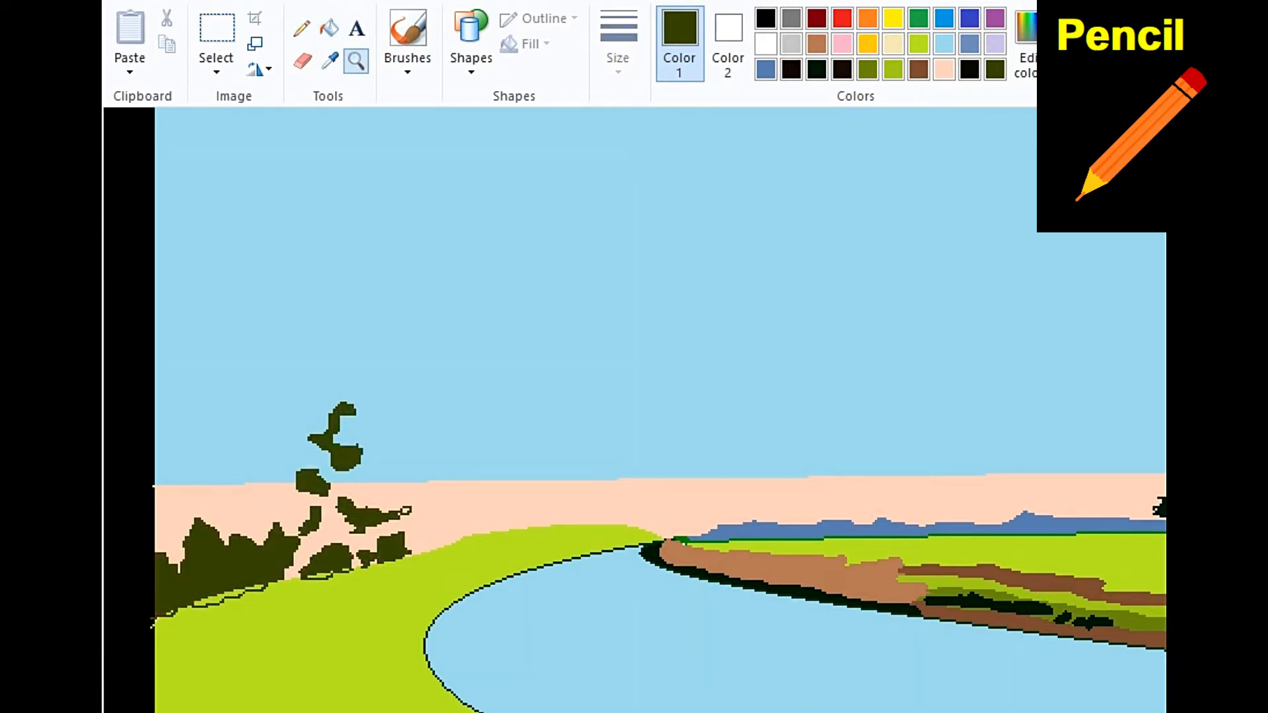
{"action": "left_click", "coordinate": [393, 635]}
{"action": "left_click", "coordinate": [329, 28]}
{"action": "left_click", "coordinate": [310, 332]}
{"action": "left_click", "coordinate": [403, 302]}
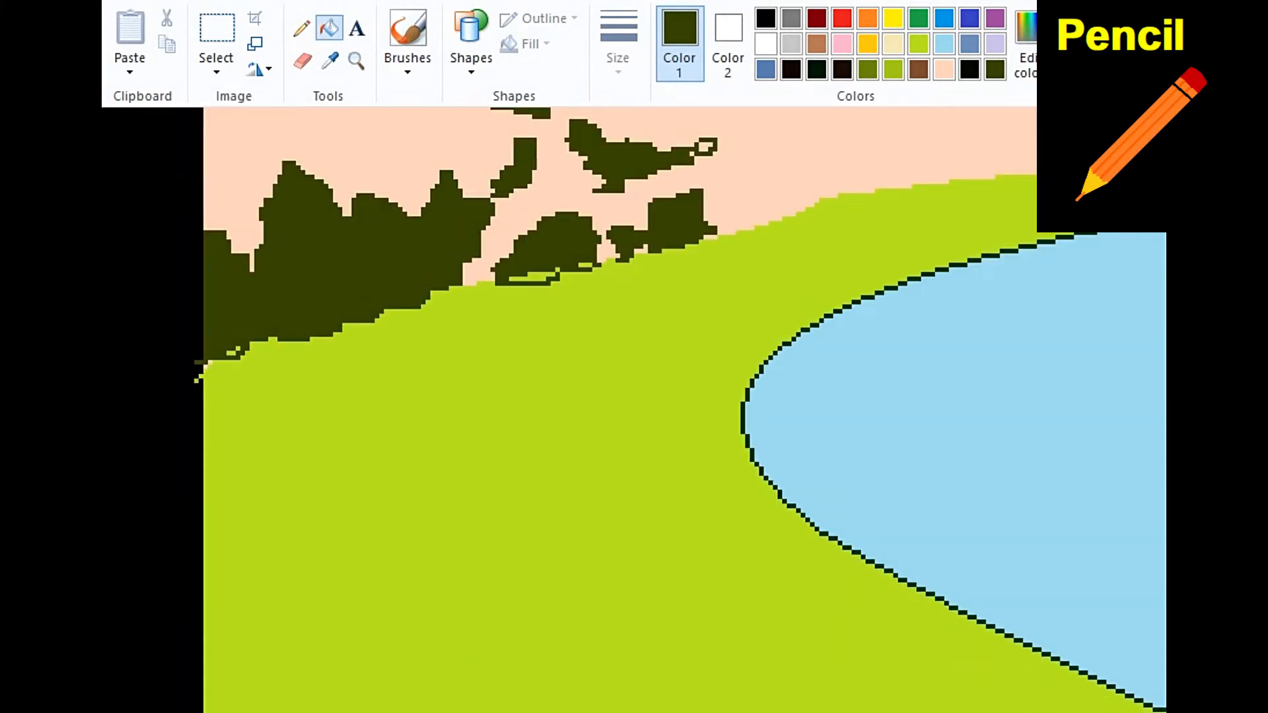
{"action": "left_click", "coordinate": [529, 277]}
Step: Pencil a mid-olive wavy outline around the dark bushes and the tree's foliage clumps, down to the bank
{"action": "left_click", "coordinate": [302, 28]}
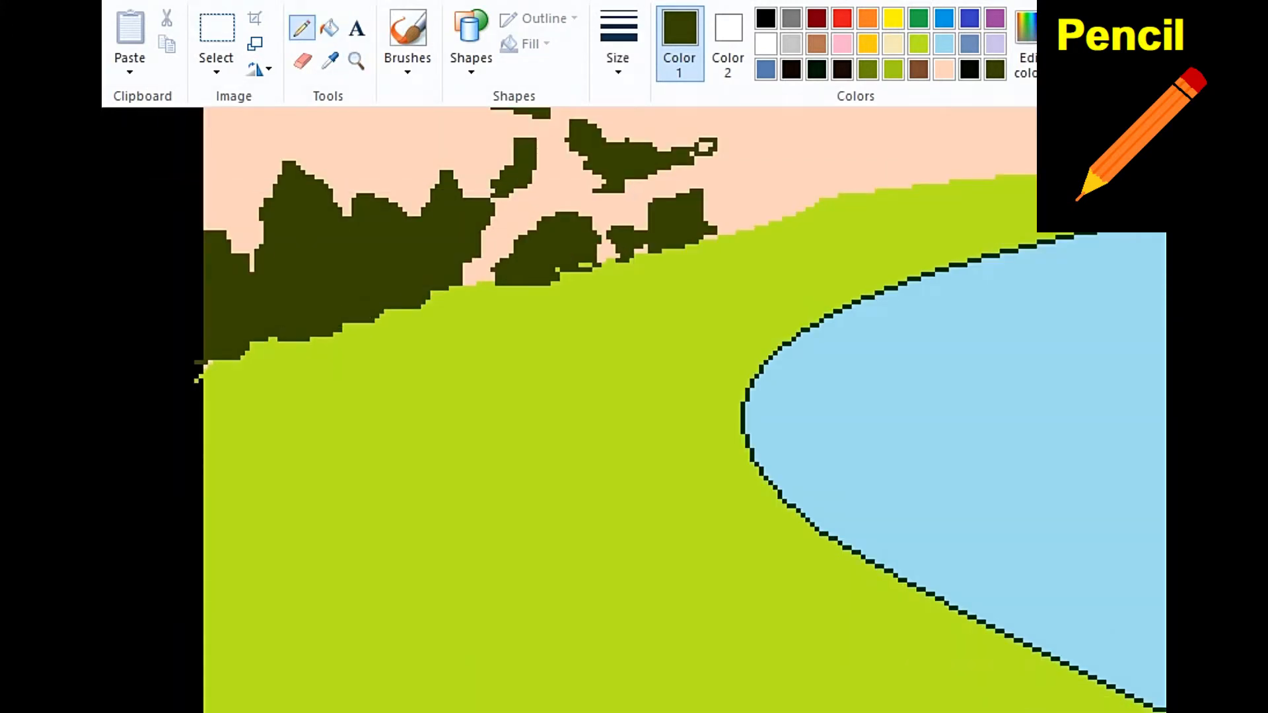
{"action": "scroll", "coordinate": [660, 396], "scroll_direction": "up", "scroll_amount": 5}
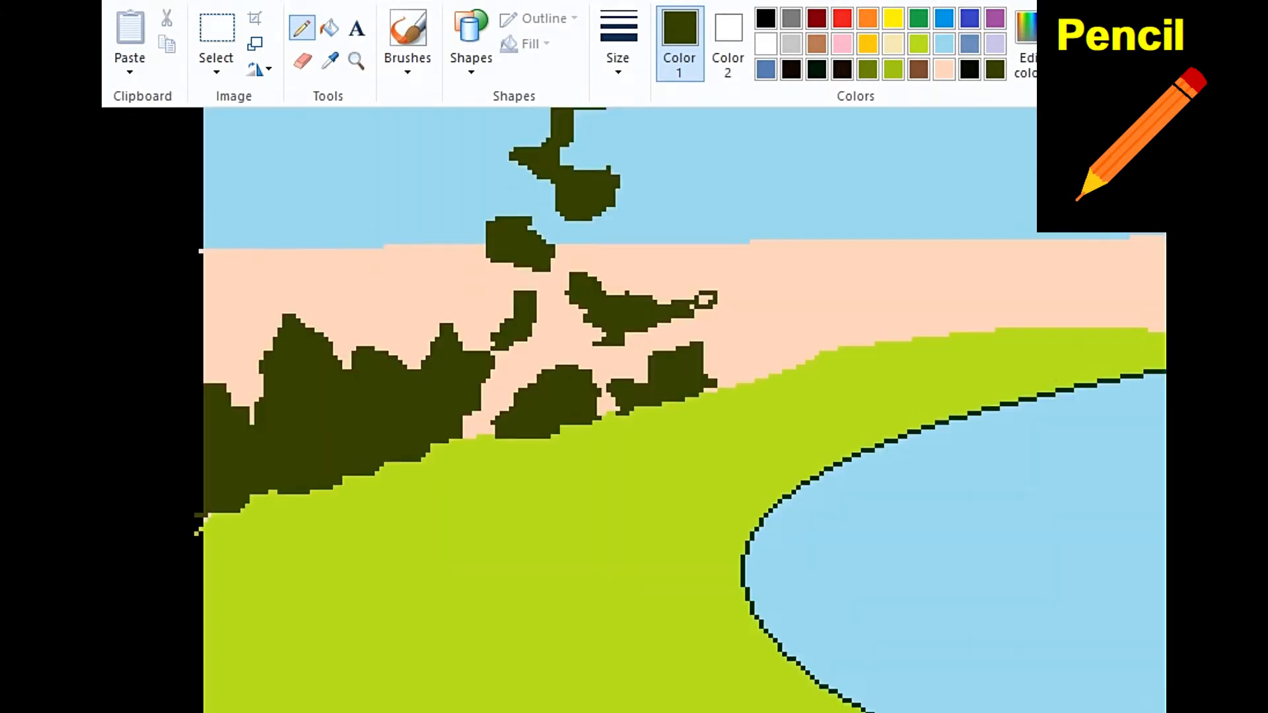
{"action": "scroll", "coordinate": [661, 397], "scroll_direction": "down", "scroll_amount": 4}
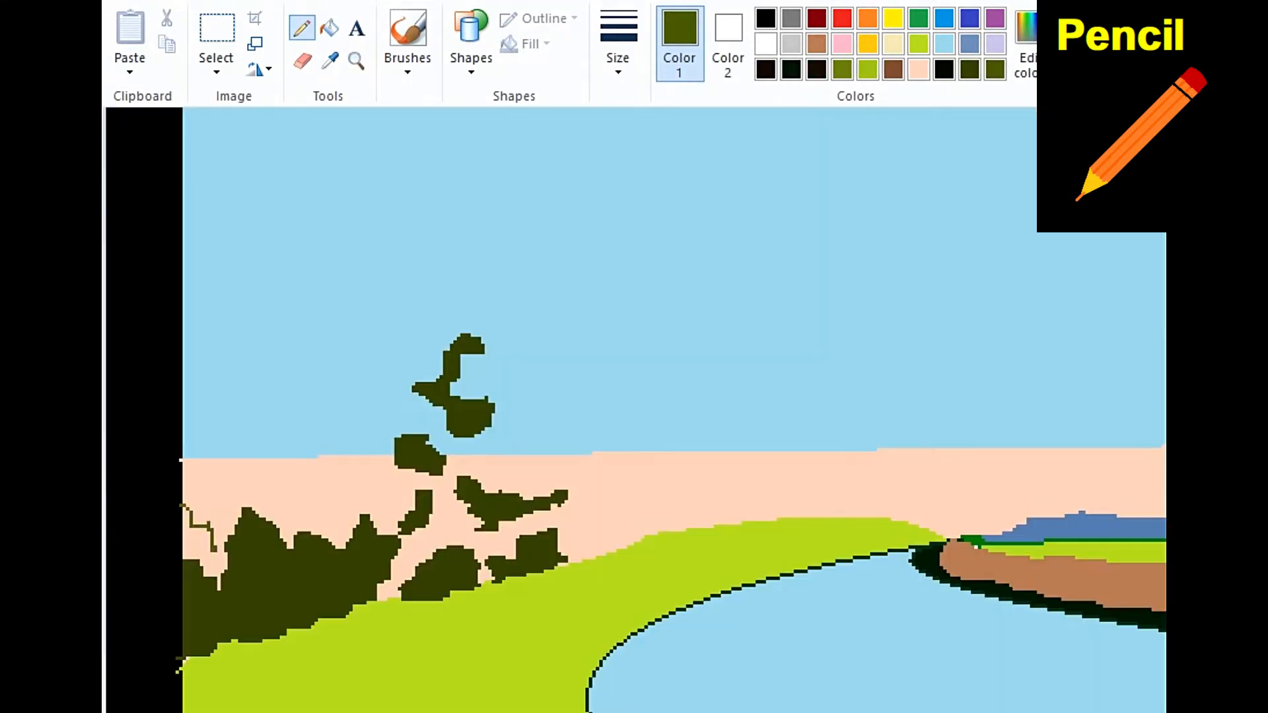
{"action": "mouse_move", "coordinate": [210, 538]}
{"action": "left_mouse_down"}
{"action": "mouse_move", "coordinate": [307, 510]}
{"action": "mouse_move", "coordinate": [341, 523]}
{"action": "mouse_move", "coordinate": [413, 486]}
{"action": "mouse_move", "coordinate": [378, 465]}
{"action": "mouse_move", "coordinate": [379, 421]}
{"action": "mouse_move", "coordinate": [434, 420]}
{"action": "mouse_move", "coordinate": [584, 492]}
{"action": "mouse_move", "coordinate": [668, 503]}
{"action": "mouse_move", "coordinate": [575, 558]}
{"action": "mouse_move", "coordinate": [605, 549]}
{"action": "left_mouse_up"}
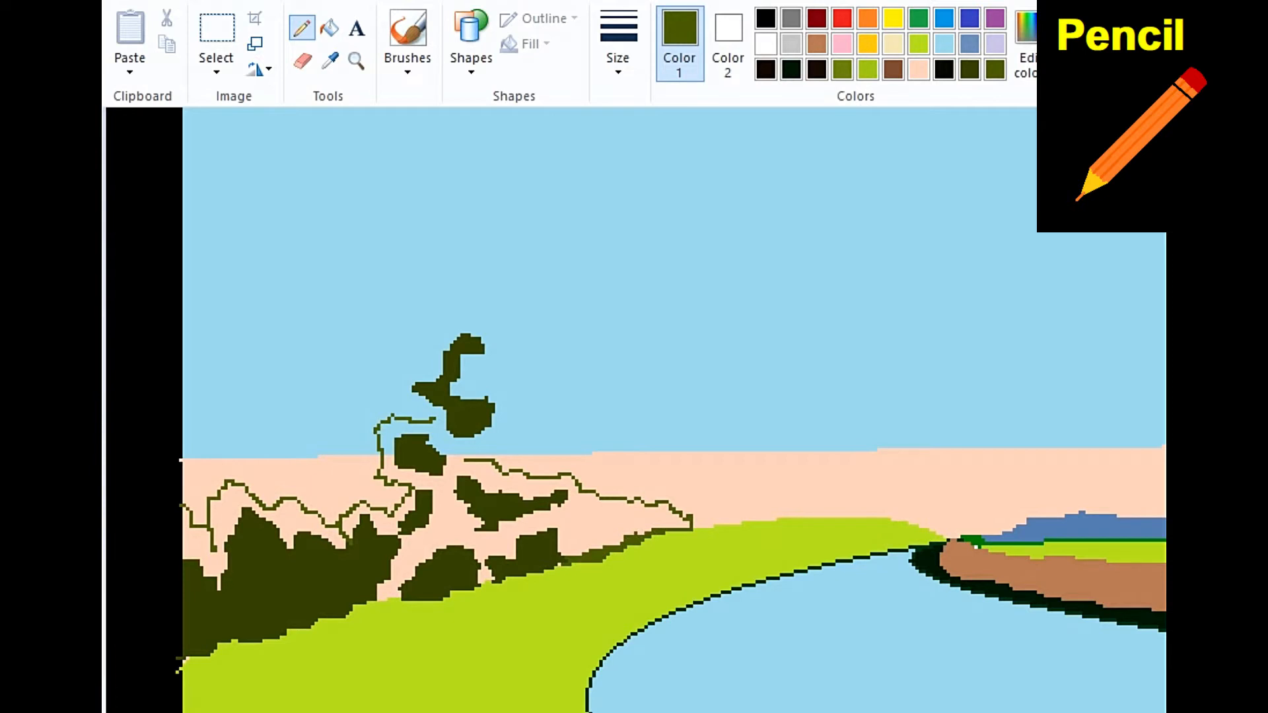
{"action": "mouse_move", "coordinate": [462, 456]}
{"action": "left_mouse_down"}
{"action": "mouse_move", "coordinate": [535, 428]}
{"action": "mouse_move", "coordinate": [498, 390]}
{"action": "mouse_move", "coordinate": [485, 309]}
{"action": "mouse_move", "coordinate": [404, 327]}
{"action": "mouse_move", "coordinate": [390, 396]}
{"action": "mouse_move", "coordinate": [410, 416]}
{"action": "left_mouse_up"}
Step: Fill the outlined areas around the dark bush and tree patches with mid-olive
{"action": "left_click", "coordinate": [328, 28]}
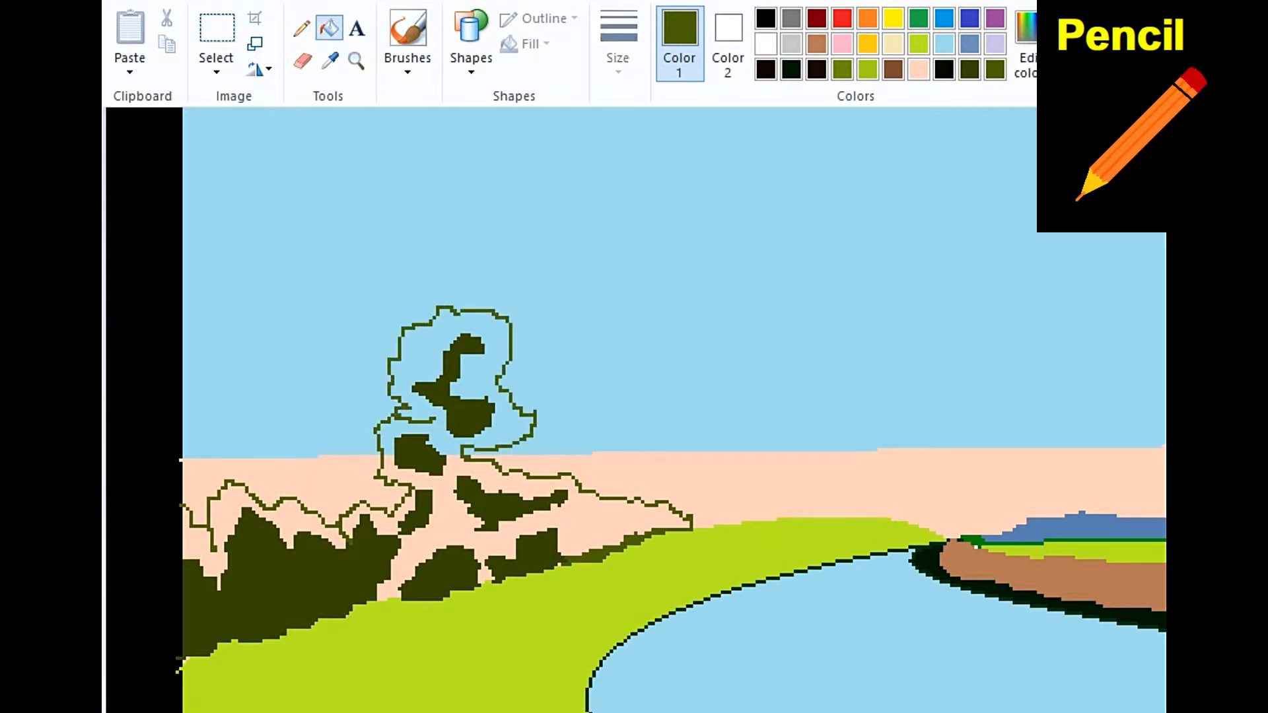
{"action": "left_click", "coordinate": [284, 518]}
{"action": "left_click", "coordinate": [444, 518]}
{"action": "left_click", "coordinate": [389, 524]}
{"action": "left_click", "coordinate": [426, 359]}
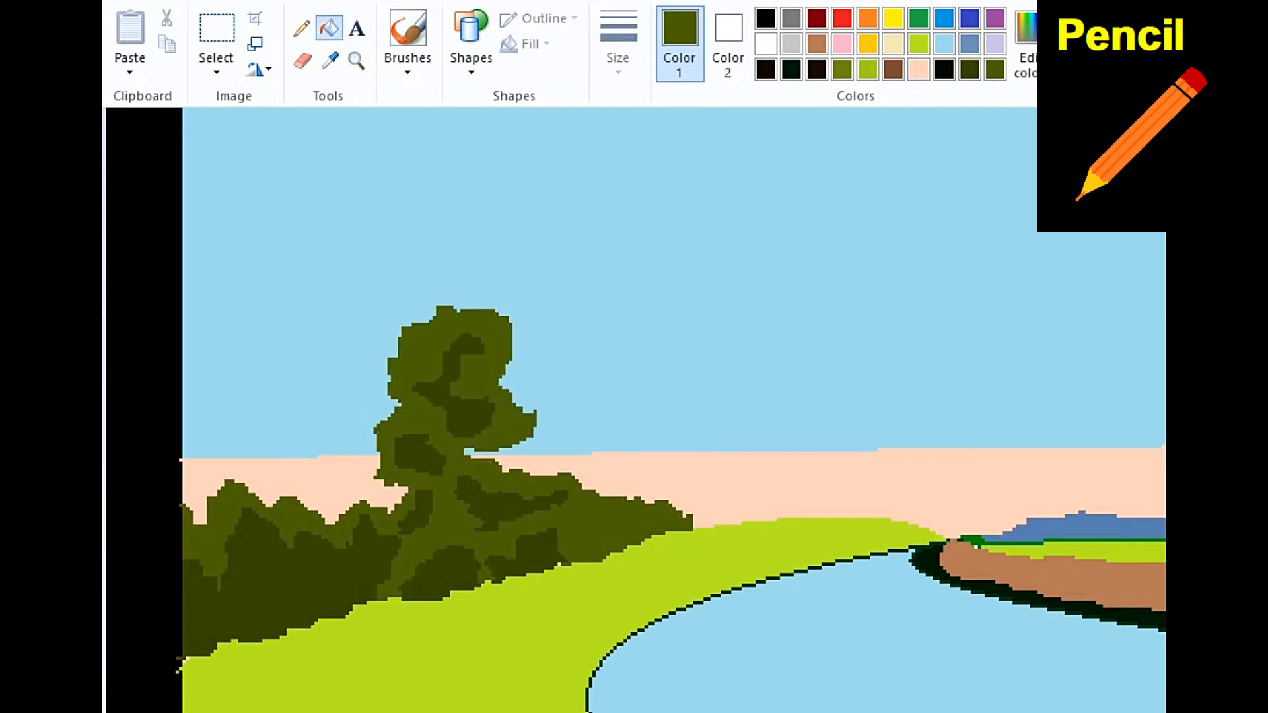
Step: Mix a lighter olive green, add it to the custom colors and recolour the tree and bush foliage with it
{"action": "left_click", "coordinate": [1025, 44]}
{"action": "left_click", "coordinate": [889, 357]}
{"action": "left_click", "coordinate": [770, 529]}
{"action": "left_click", "coordinate": [428, 528]}
{"action": "left_click", "coordinate": [441, 518]}
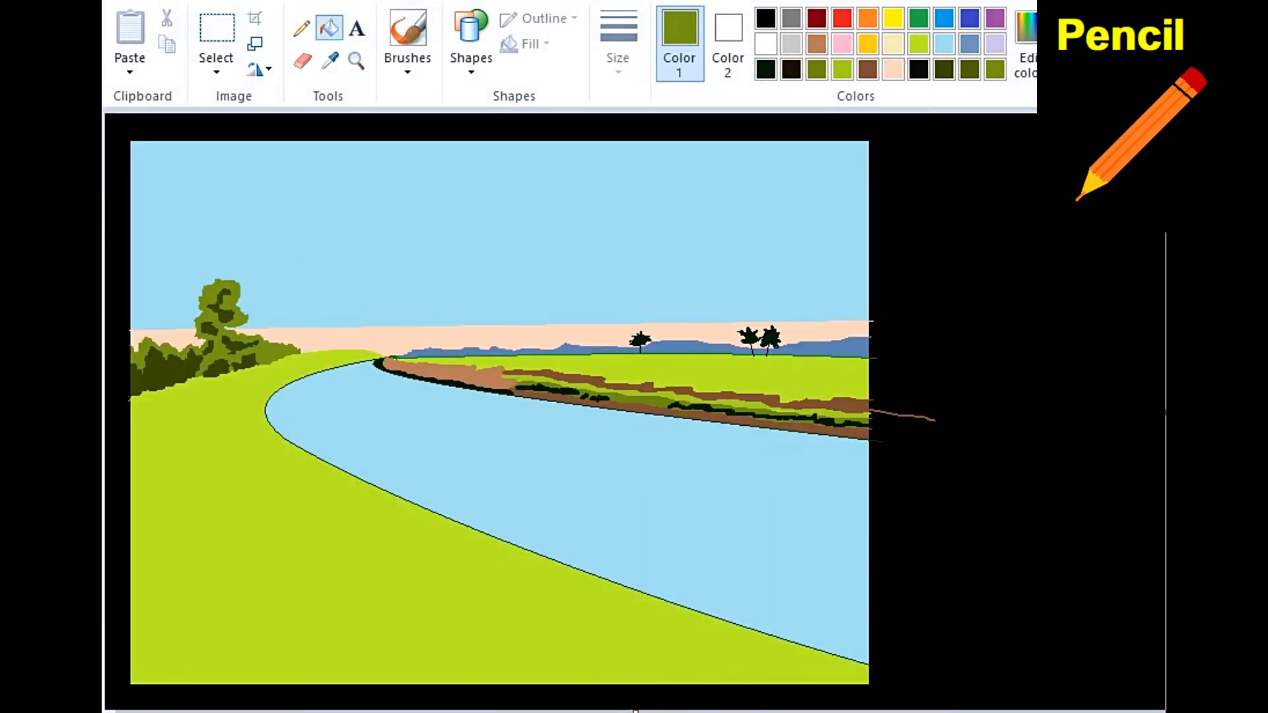
Step: Mix a very dark brown with Red 45, Green 28, Blue 19 and add it to the custom colors
{"action": "left_click", "coordinate": [868, 69]}
{"action": "left_click", "coordinate": [1025, 44]}
{"action": "left_click", "coordinate": [877, 401]}
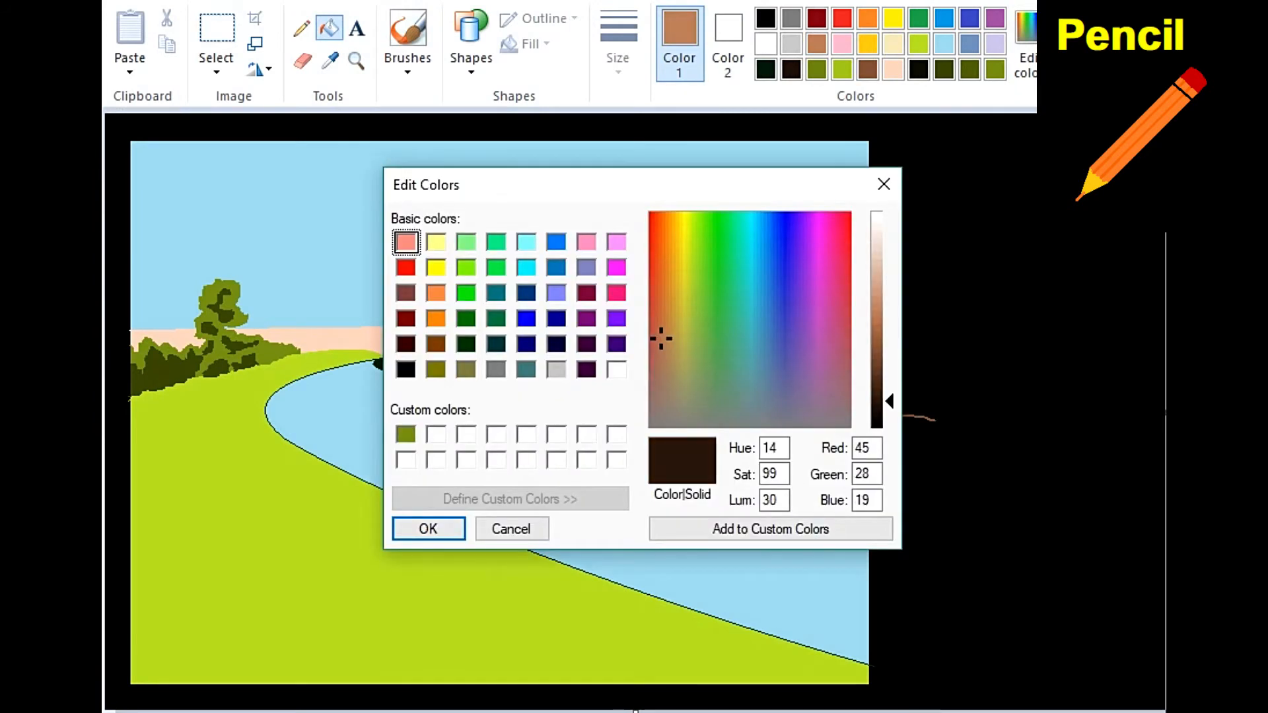
{"action": "left_click", "coordinate": [770, 528]}
{"action": "left_click", "coordinate": [428, 529]}
Step: Draw a thick, slanted dark brown straight branch rising from the right side of the tree's crown
{"action": "left_click", "coordinate": [356, 61]}
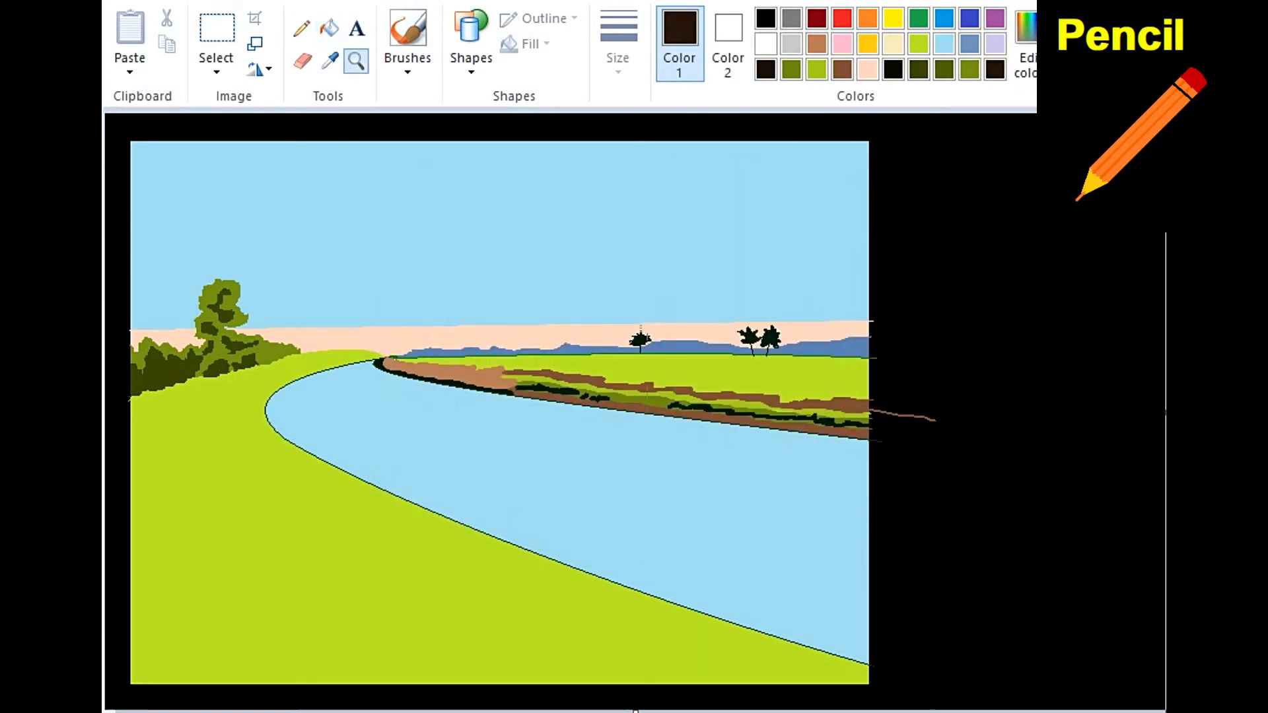
{"action": "left_click", "coordinate": [375, 294]}
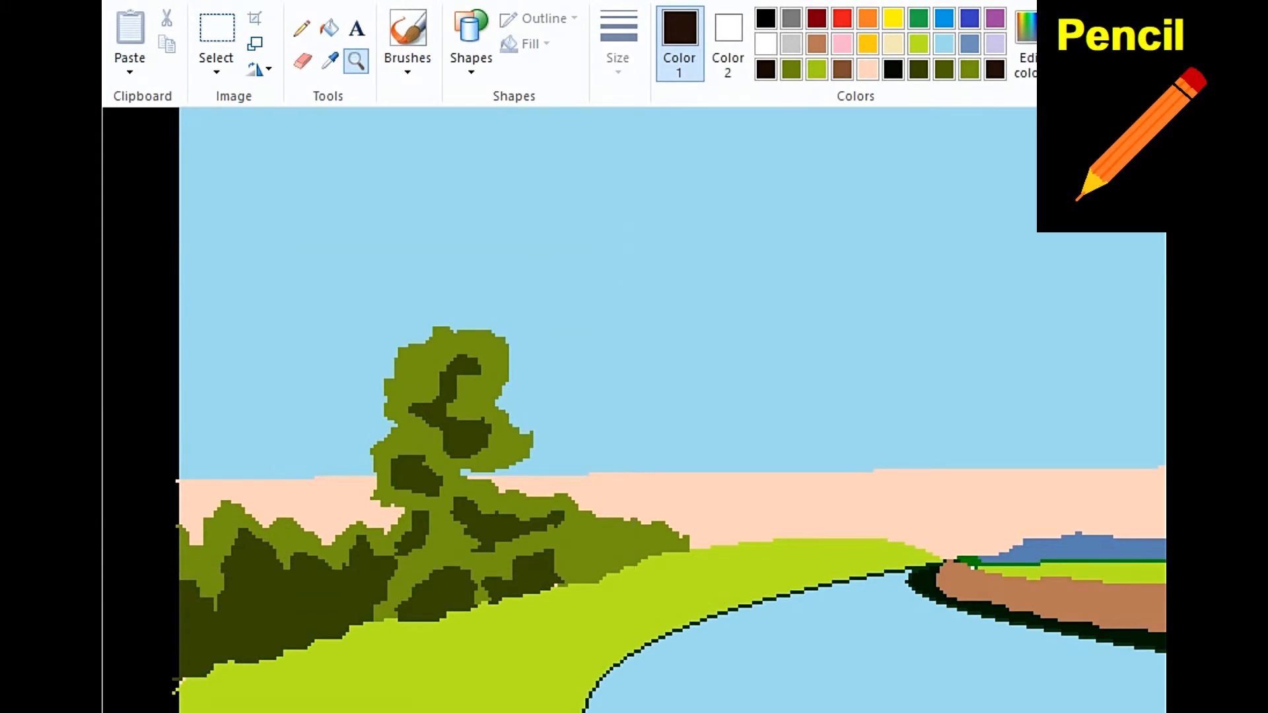
{"action": "left_click", "coordinate": [301, 29]}
{"action": "left_click", "coordinate": [471, 44]}
{"action": "left_click", "coordinate": [461, 94]}
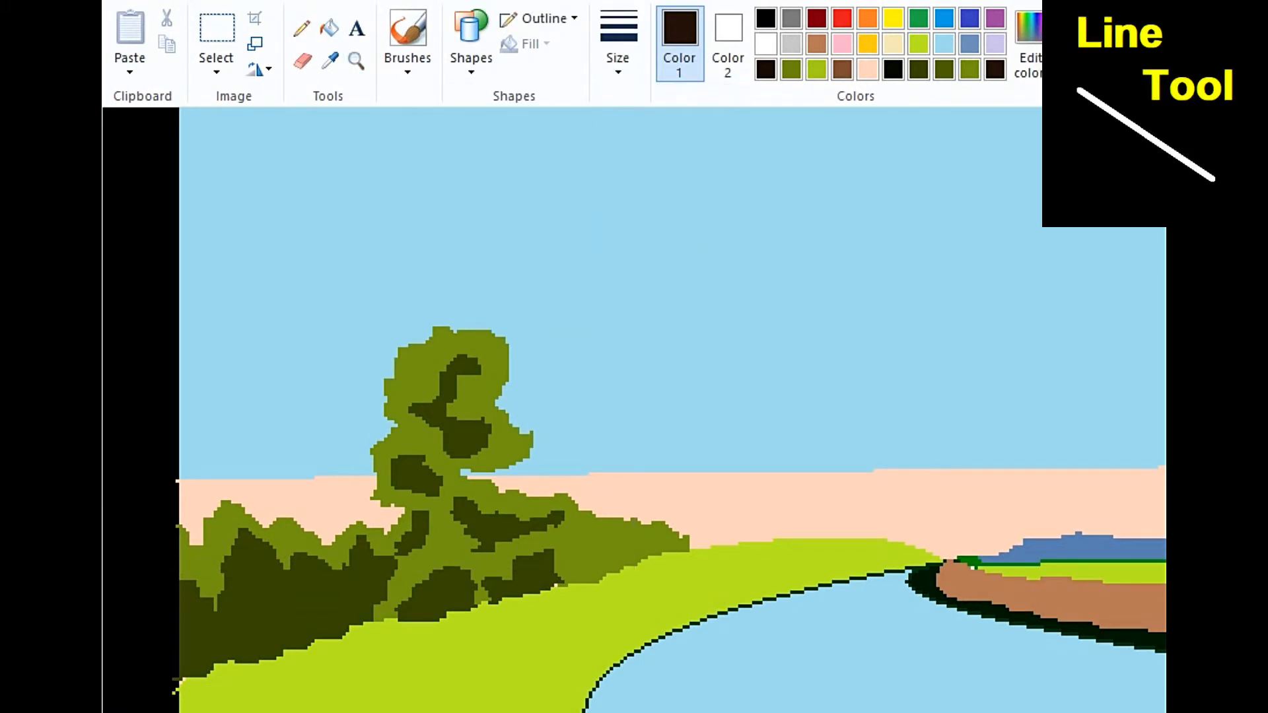
{"action": "mouse_move", "coordinate": [506, 410]}
{"action": "left_mouse_down"}
{"action": "mouse_move", "coordinate": [561, 345]}
{"action": "mouse_move", "coordinate": [547, 355]}
{"action": "left_mouse_up"}
{"action": "left_click", "coordinate": [618, 44]}
{"action": "left_click", "coordinate": [672, 156]}
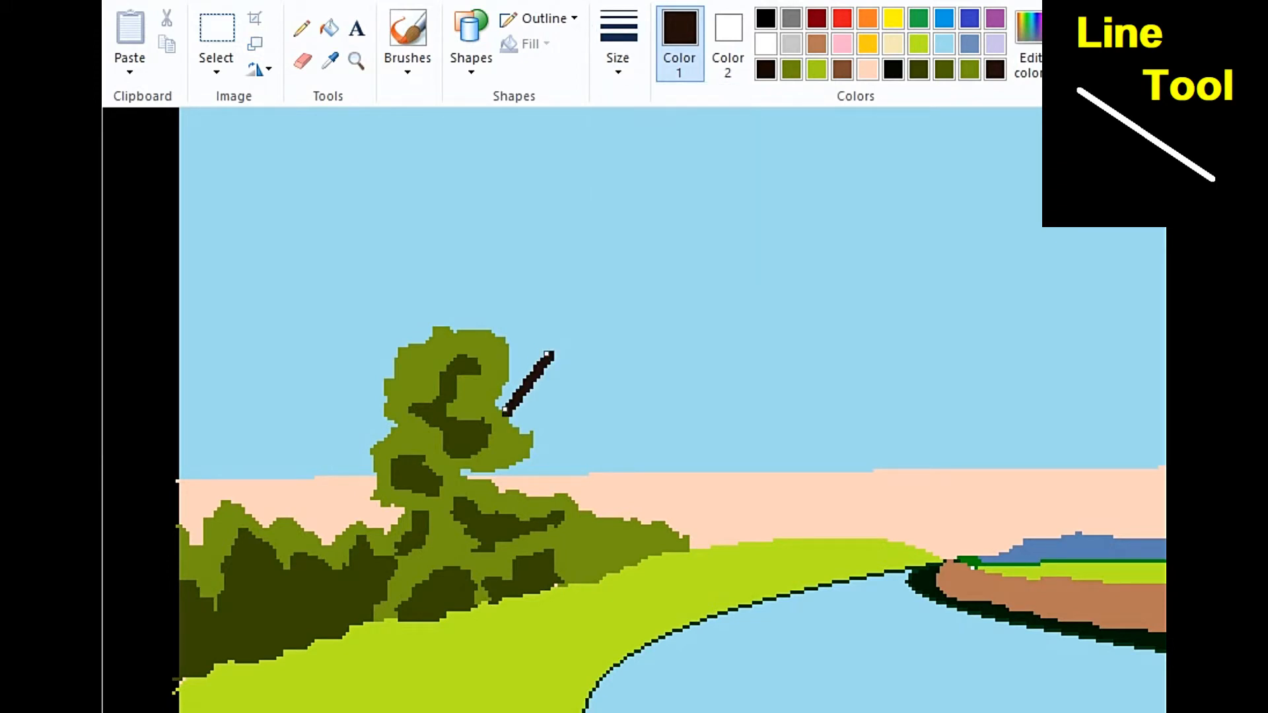
Step: Draw two more thick dark brown branches, one upright from the crown's top and one slanting up from its left side
{"action": "left_click", "coordinate": [467, 330]}
{"action": "left_click_drag", "start_coordinate": [468, 330], "coordinate": [468, 313]}
{"action": "key", "text": "Escape"}
{"action": "left_click_drag", "start_coordinate": [395, 382], "coordinate": [365, 323]}
{"action": "left_click_drag", "start_coordinate": [380, 353], "coordinate": [374, 339]}
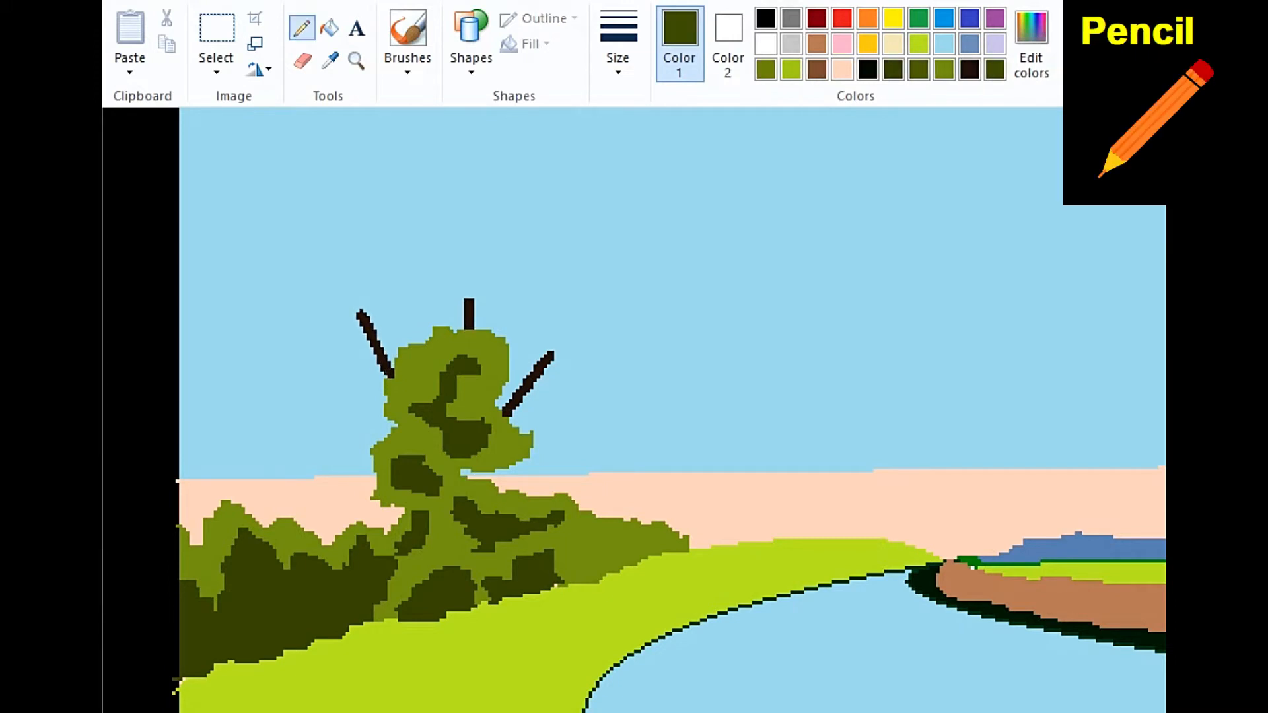
Step: Pencil a spiky dark olive leaf cluster at the tip of the right branch and fill it with the same color
{"action": "mouse_move", "coordinate": [540, 362]}
{"action": "left_mouse_down"}
{"action": "mouse_move", "coordinate": [526, 338]}
{"action": "mouse_move", "coordinate": [570, 344]}
{"action": "mouse_move", "coordinate": [572, 384]}
{"action": "mouse_move", "coordinate": [547, 360]}
{"action": "mouse_move", "coordinate": [583, 347]}
{"action": "left_mouse_up"}
{"action": "left_click", "coordinate": [329, 29]}
{"action": "left_click", "coordinate": [550, 338]}
{"action": "left_click", "coordinate": [574, 334]}
Step: Pencil dark olive leaf clusters at the tips of the middle and left branches
{"action": "left_click", "coordinate": [302, 28]}
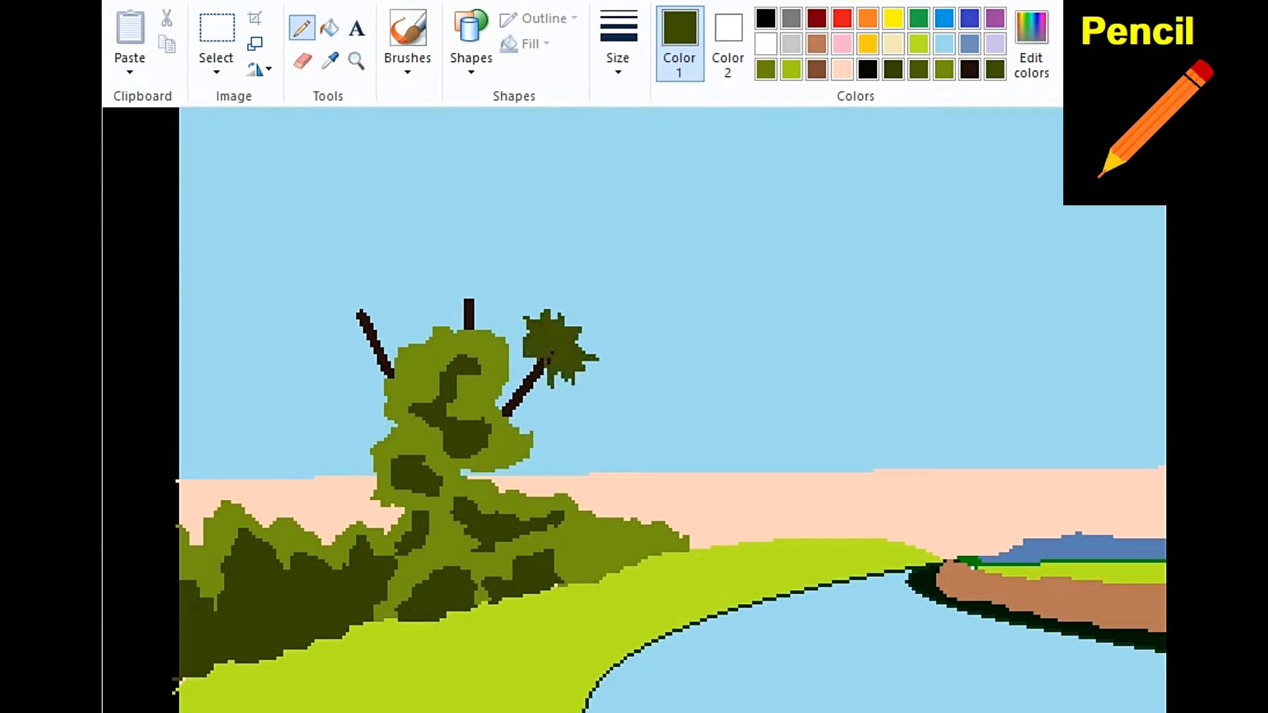
{"action": "mouse_move", "coordinate": [434, 286]}
{"action": "left_mouse_down"}
{"action": "mouse_move", "coordinate": [507, 294]}
{"action": "mouse_move", "coordinate": [420, 276]}
{"action": "mouse_move", "coordinate": [496, 298]}
{"action": "mouse_move", "coordinate": [448, 283]}
{"action": "left_mouse_up"}
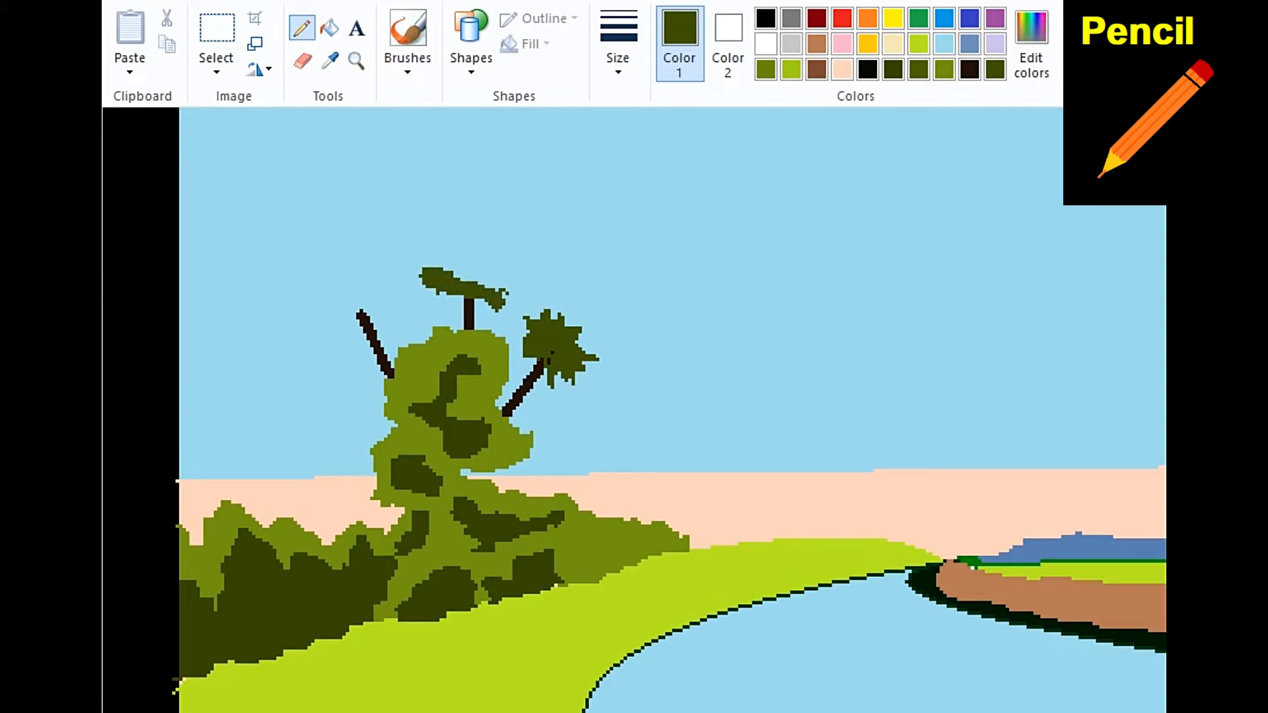
{"action": "mouse_move", "coordinate": [335, 323]}
{"action": "left_mouse_down"}
{"action": "mouse_move", "coordinate": [369, 308]}
{"action": "mouse_move", "coordinate": [316, 325]}
{"action": "mouse_move", "coordinate": [369, 285]}
{"action": "mouse_move", "coordinate": [347, 305]}
{"action": "mouse_move", "coordinate": [369, 263]}
{"action": "mouse_move", "coordinate": [345, 284]}
{"action": "mouse_move", "coordinate": [397, 340]}
{"action": "mouse_move", "coordinate": [404, 325]}
{"action": "mouse_move", "coordinate": [372, 337]}
{"action": "left_mouse_up"}
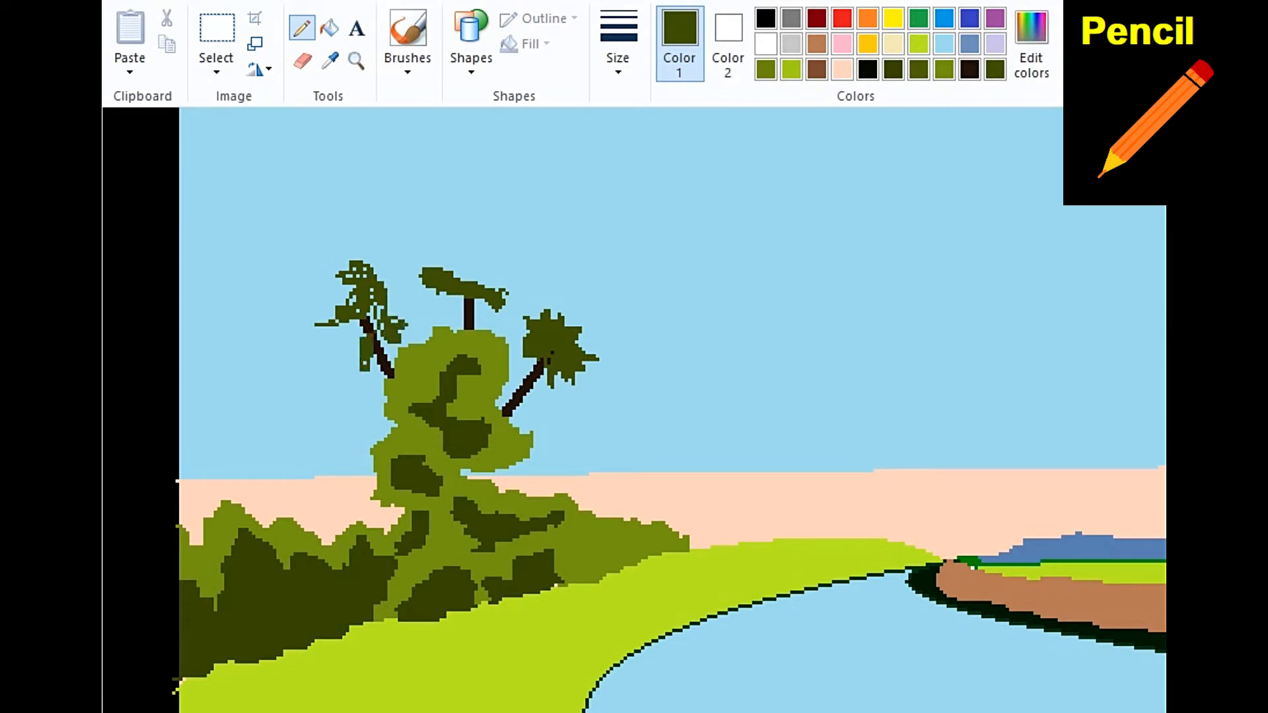
Step: Pick the crown's light olive, pencil a highlight above the middle branch's leaf cluster and fill its gaps
{"action": "left_click", "coordinate": [330, 61]}
{"action": "left_click", "coordinate": [422, 370]}
{"action": "mouse_move", "coordinate": [420, 269]}
{"action": "left_mouse_down"}
{"action": "mouse_move", "coordinate": [474, 254]}
{"action": "mouse_move", "coordinate": [528, 304]}
{"action": "left_mouse_up"}
{"action": "mouse_move", "coordinate": [457, 270]}
{"action": "left_mouse_down"}
{"action": "mouse_move", "coordinate": [526, 285]}
{"action": "mouse_move", "coordinate": [484, 264]}
{"action": "left_mouse_up"}
{"action": "left_click", "coordinate": [329, 27]}
{"action": "left_click", "coordinate": [483, 275]}
{"action": "left_click", "coordinate": [438, 261]}
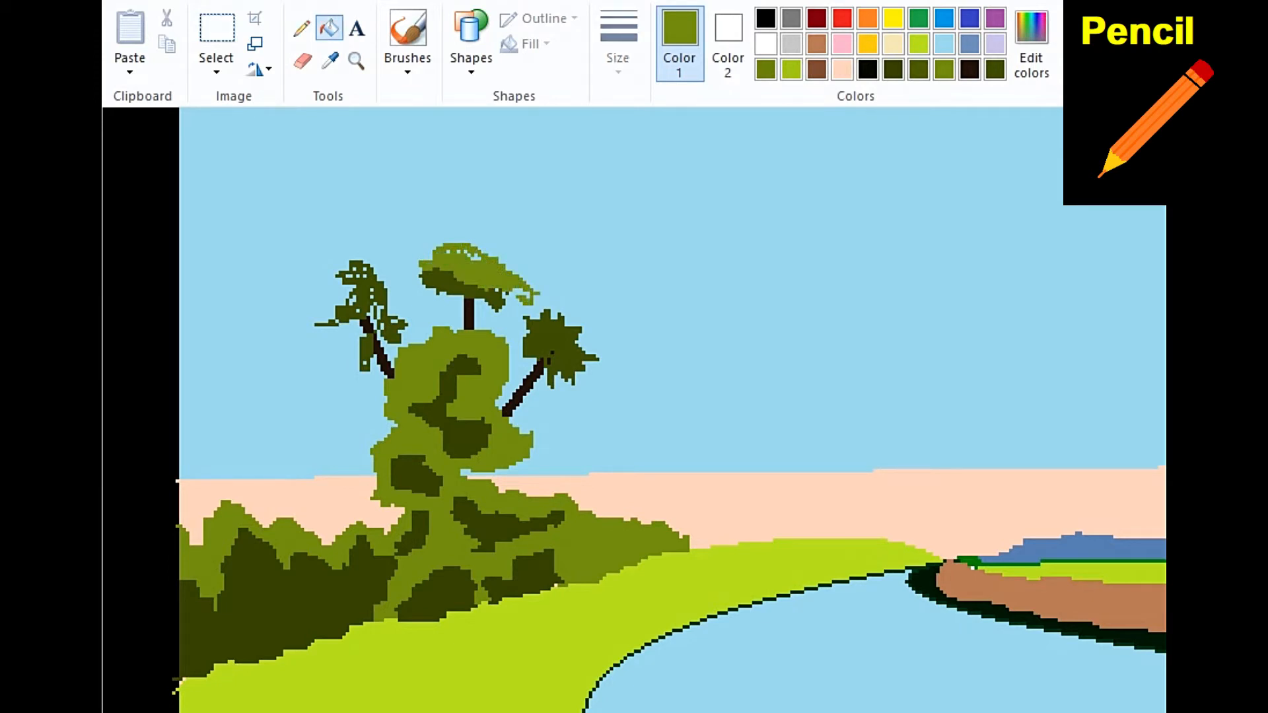
Step: Pencil light olive highlights onto the left branch's leaf cluster
{"action": "left_click", "coordinate": [301, 28]}
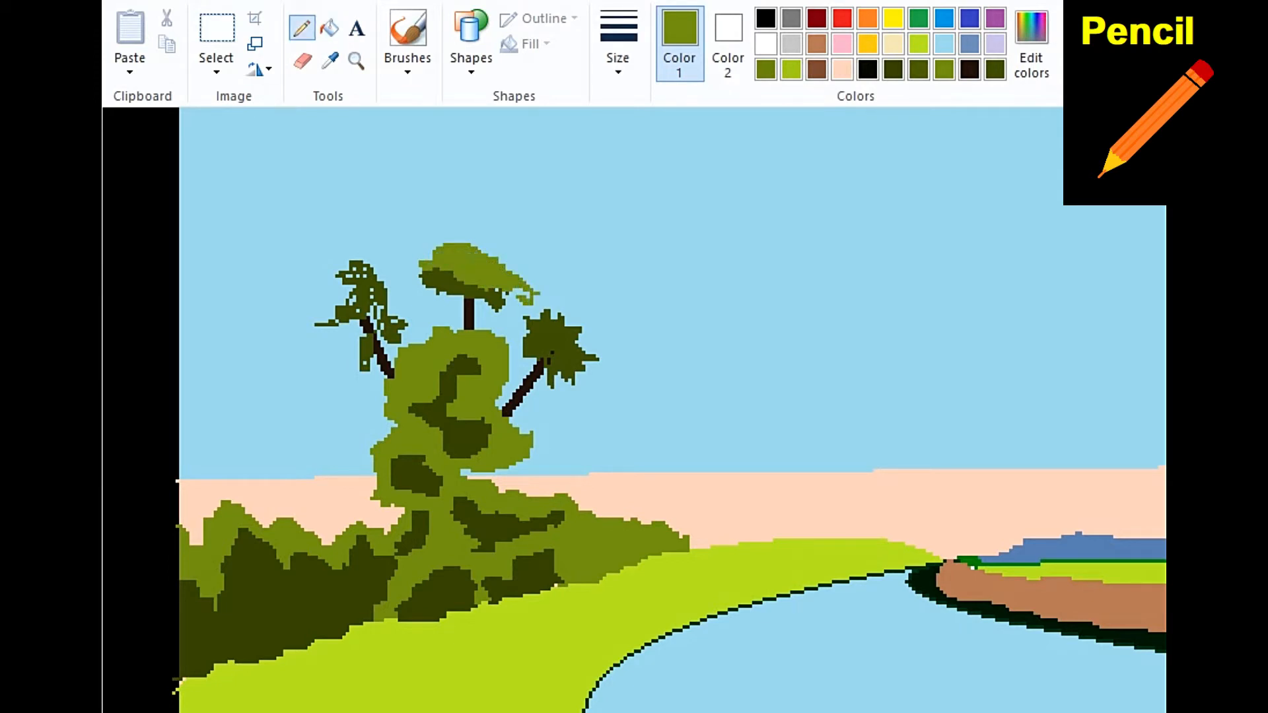
{"action": "left_click_drag", "start_coordinate": [344, 304], "coordinate": [317, 324]}
{"action": "left_click_drag", "start_coordinate": [371, 290], "coordinate": [390, 328]}
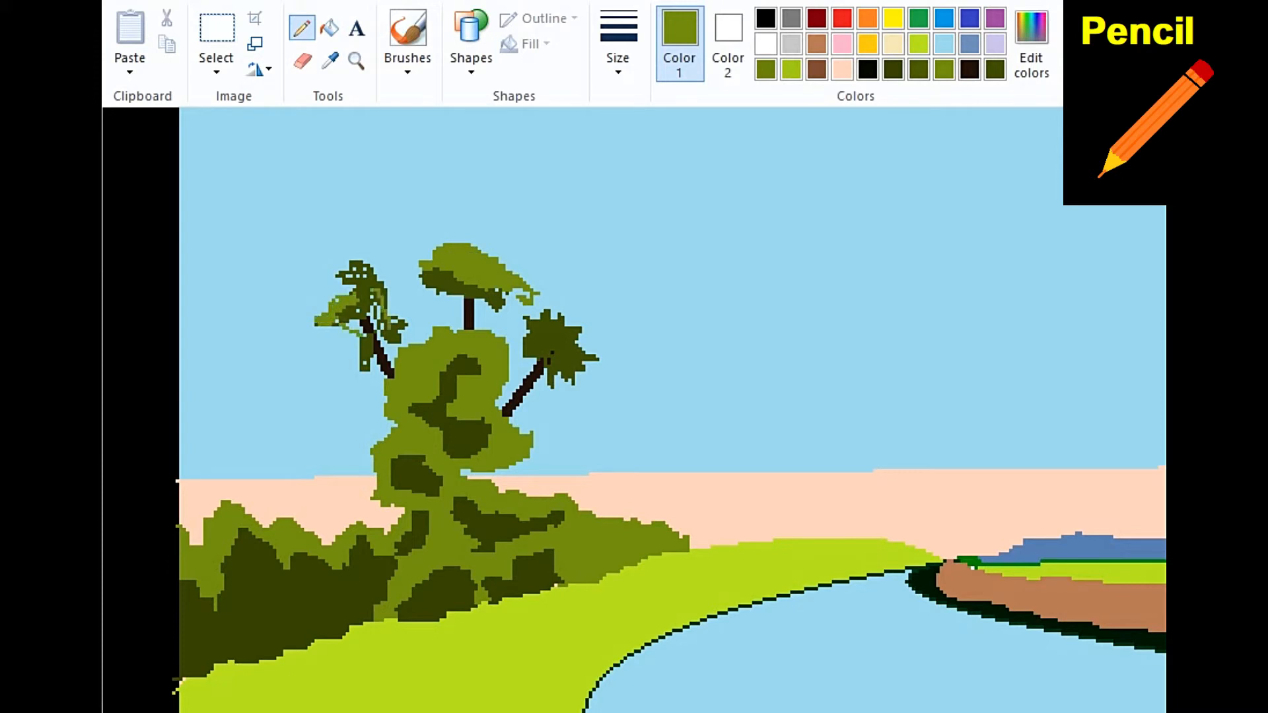
{"action": "mouse_move", "coordinate": [350, 288]}
{"action": "left_mouse_down"}
{"action": "mouse_move", "coordinate": [341, 268]}
{"action": "mouse_move", "coordinate": [366, 257]}
{"action": "mouse_move", "coordinate": [382, 291]}
{"action": "left_mouse_up"}
Step: Add a filled light olive highlight to the right branch's leaf cluster and accent its upper edge with dark olive pencil strokes
{"action": "left_click_drag", "start_coordinate": [543, 315], "coordinate": [589, 360]}
{"action": "left_click", "coordinate": [329, 28]}
{"action": "left_click", "coordinate": [565, 335]}
{"action": "left_click", "coordinate": [302, 27]}
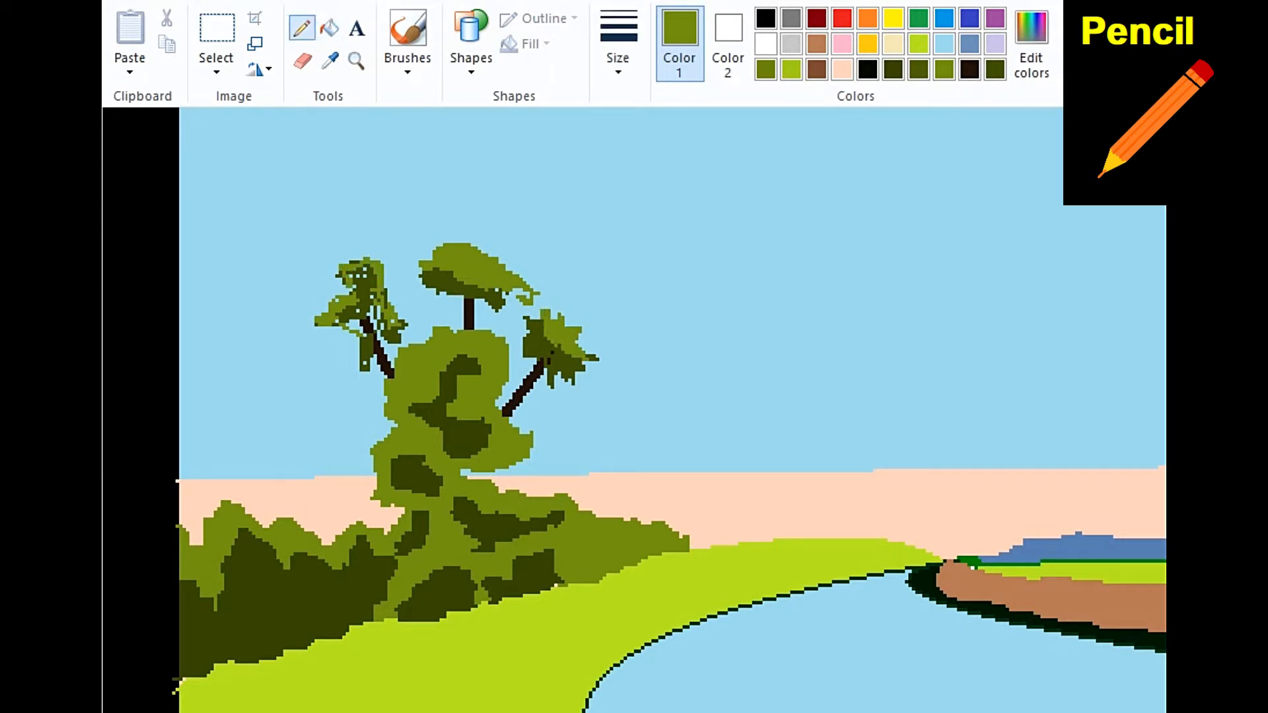
{"action": "left_click", "coordinate": [329, 61]}
{"action": "left_click", "coordinate": [536, 337]}
{"action": "mouse_move", "coordinate": [533, 318]}
{"action": "left_mouse_down"}
{"action": "mouse_move", "coordinate": [557, 312]}
{"action": "mouse_move", "coordinate": [596, 356]}
{"action": "mouse_move", "coordinate": [553, 315]}
{"action": "left_mouse_up"}
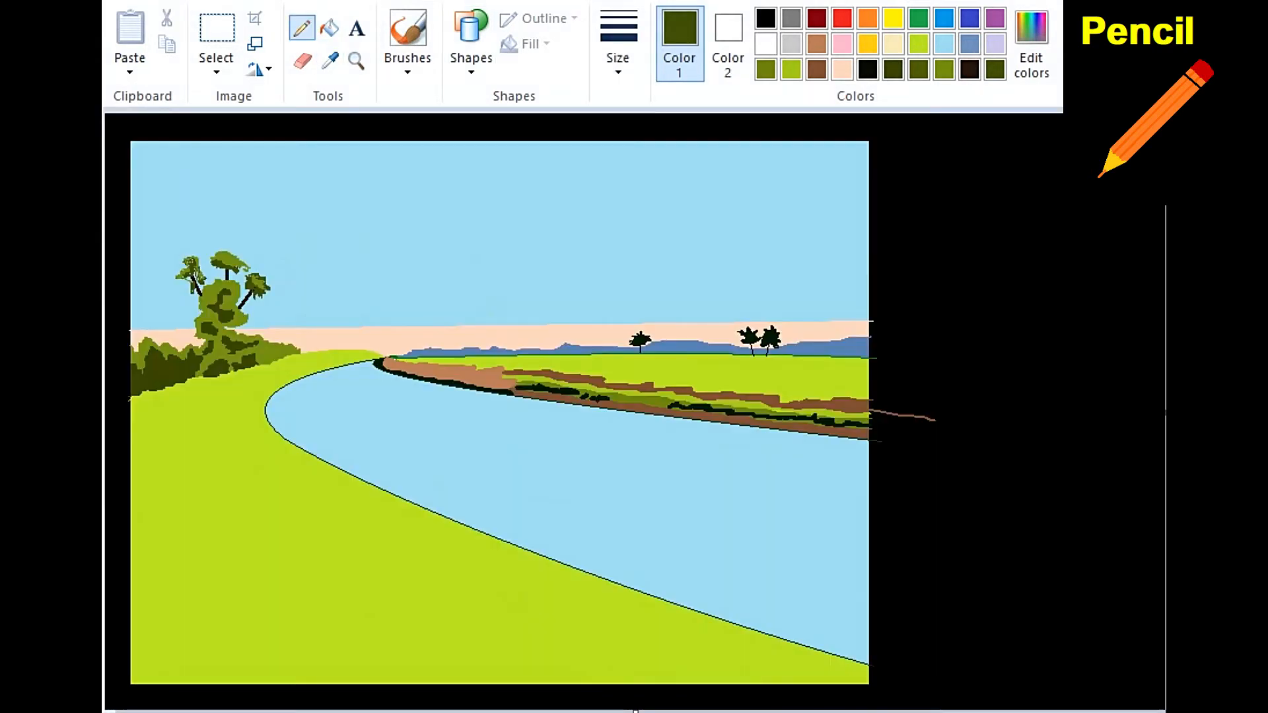
Step: Pencil a jagged near-black line along the base of the bush right of the tree and fill the strip below it
{"action": "left_click", "coordinate": [356, 61]}
{"action": "left_click", "coordinate": [227, 337]}
{"action": "left_click", "coordinate": [228, 337]}
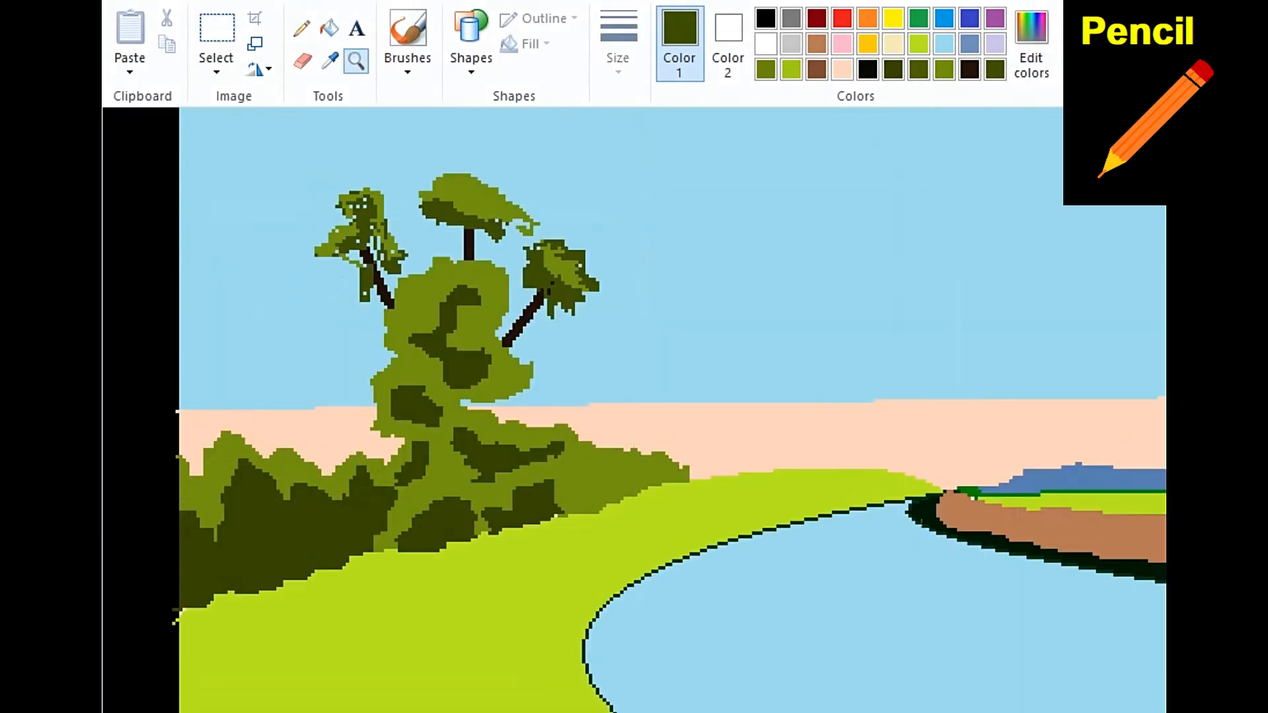
{"action": "left_click", "coordinate": [868, 69]}
{"action": "left_click", "coordinate": [301, 28]}
{"action": "mouse_move", "coordinate": [559, 506]}
{"action": "left_mouse_down"}
{"action": "mouse_move", "coordinate": [609, 480]}
{"action": "mouse_move", "coordinate": [678, 481]}
{"action": "left_mouse_up"}
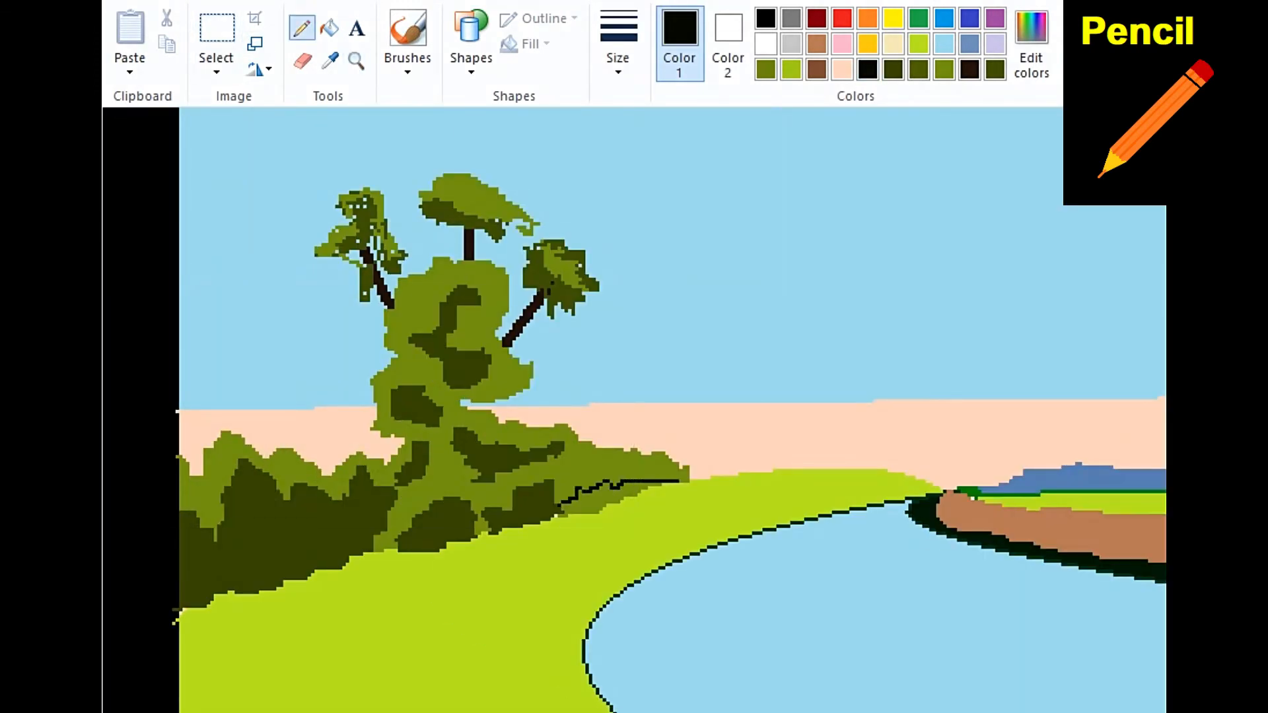
{"action": "left_click", "coordinate": [329, 28]}
{"action": "left_click", "coordinate": [600, 500]}
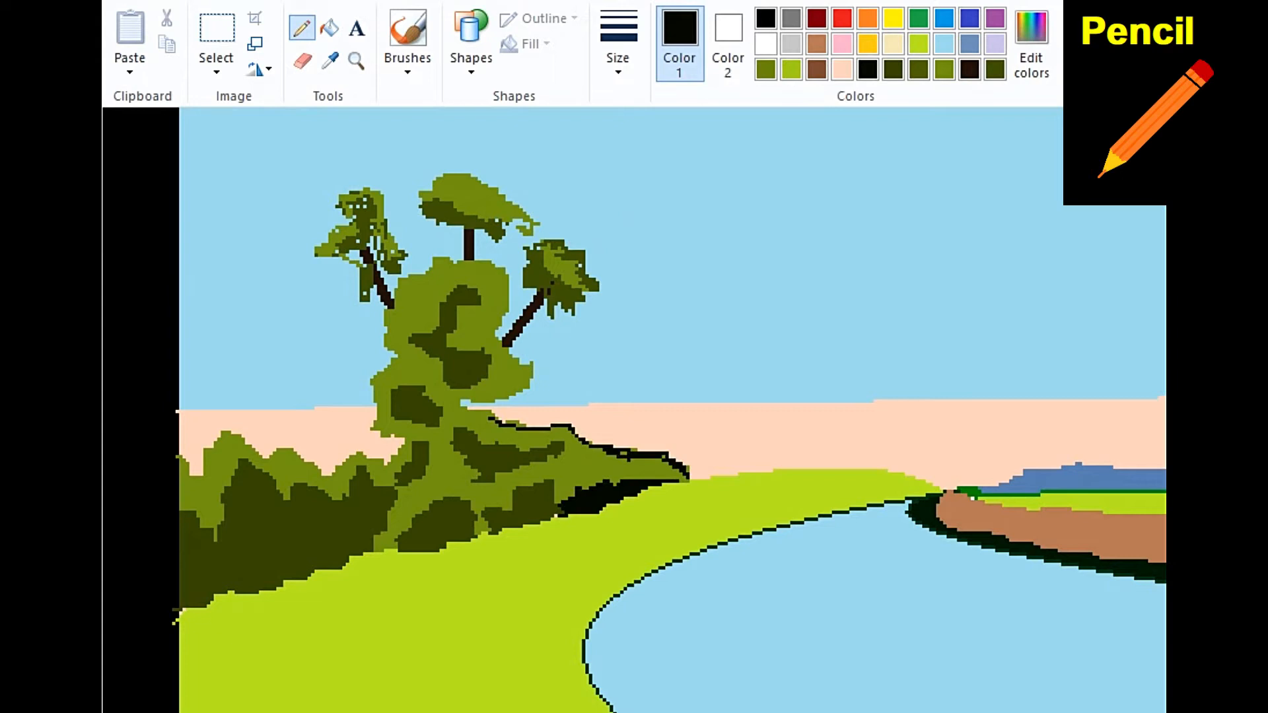
Step: Pencil near-black shadows on the bush beside the tree, along the trunk's base and in the lower crown
{"action": "mouse_move", "coordinate": [555, 489]}
{"action": "left_mouse_down"}
{"action": "mouse_move", "coordinate": [556, 504]}
{"action": "mouse_move", "coordinate": [569, 472]}
{"action": "mouse_move", "coordinate": [597, 470]}
{"action": "left_mouse_up"}
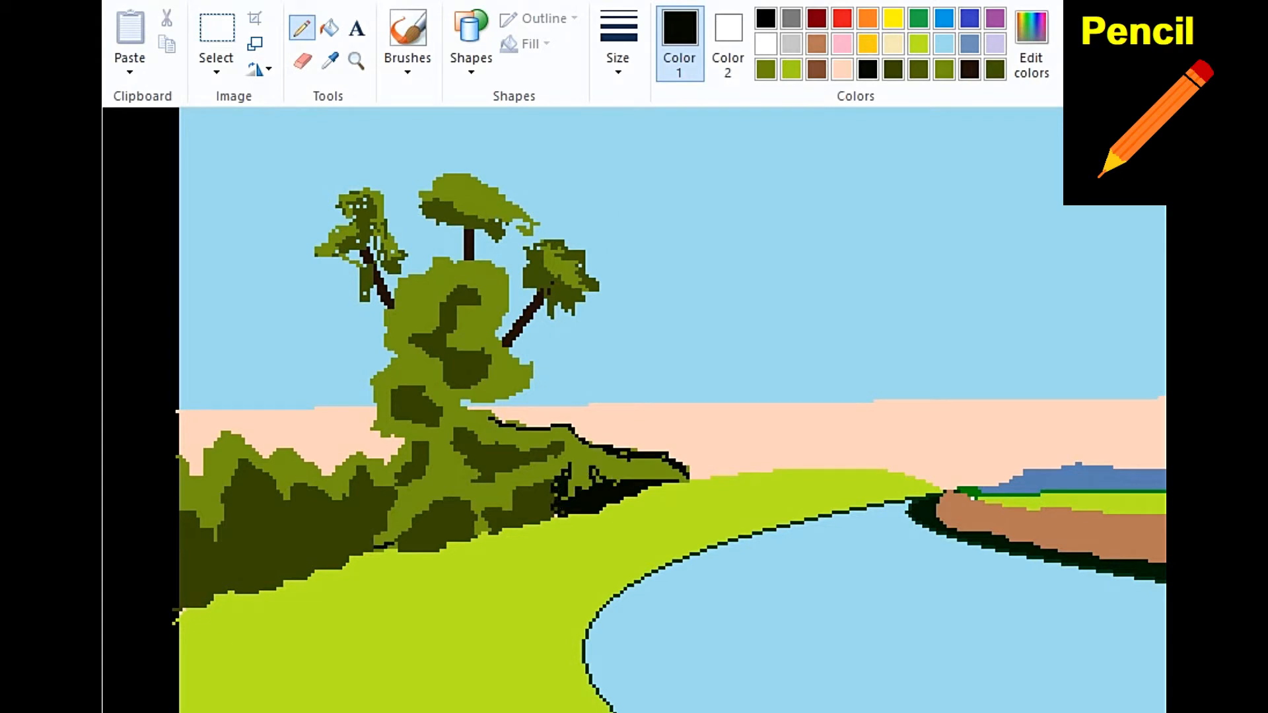
{"action": "mouse_move", "coordinate": [393, 546]}
{"action": "left_mouse_down"}
{"action": "mouse_move", "coordinate": [412, 502]}
{"action": "mouse_move", "coordinate": [377, 545]}
{"action": "mouse_move", "coordinate": [440, 494]}
{"action": "mouse_move", "coordinate": [452, 460]}
{"action": "mouse_move", "coordinate": [444, 497]}
{"action": "mouse_move", "coordinate": [420, 518]}
{"action": "left_mouse_up"}
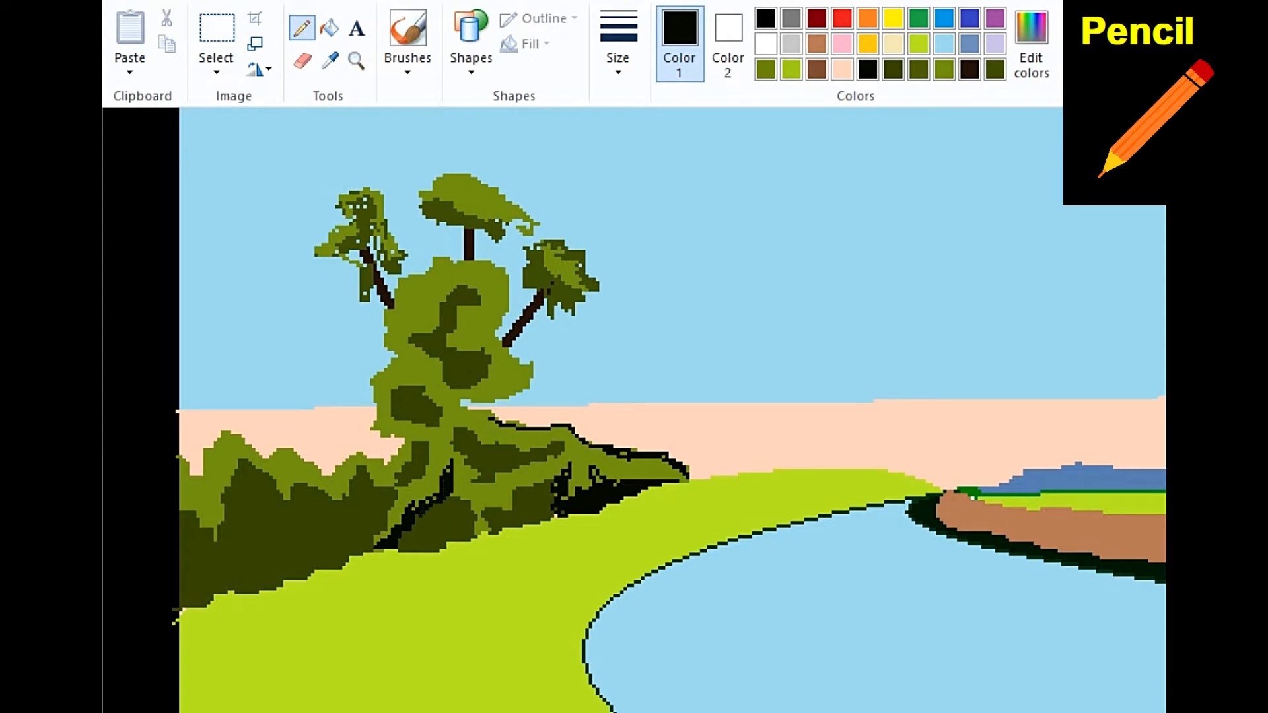
{"action": "mouse_move", "coordinate": [479, 392]}
{"action": "left_mouse_down"}
{"action": "mouse_move", "coordinate": [498, 380]}
{"action": "mouse_move", "coordinate": [496, 365]}
{"action": "mouse_move", "coordinate": [492, 380]}
{"action": "left_mouse_up"}
{"action": "mouse_move", "coordinate": [393, 387]}
{"action": "left_mouse_down"}
{"action": "mouse_move", "coordinate": [414, 364]}
{"action": "mouse_move", "coordinate": [427, 390]}
{"action": "left_mouse_up"}
{"action": "mouse_move", "coordinate": [427, 390]}
{"action": "left_mouse_down"}
{"action": "mouse_move", "coordinate": [404, 383]}
{"action": "mouse_move", "coordinate": [416, 370]}
{"action": "mouse_move", "coordinate": [425, 383]}
{"action": "left_mouse_up"}
Step: Outline a shadow patch in the upper left of the tree's crown and fill it near-black
{"action": "mouse_move", "coordinate": [408, 327]}
{"action": "left_mouse_down"}
{"action": "mouse_move", "coordinate": [439, 276]}
{"action": "mouse_move", "coordinate": [446, 292]}
{"action": "left_mouse_up"}
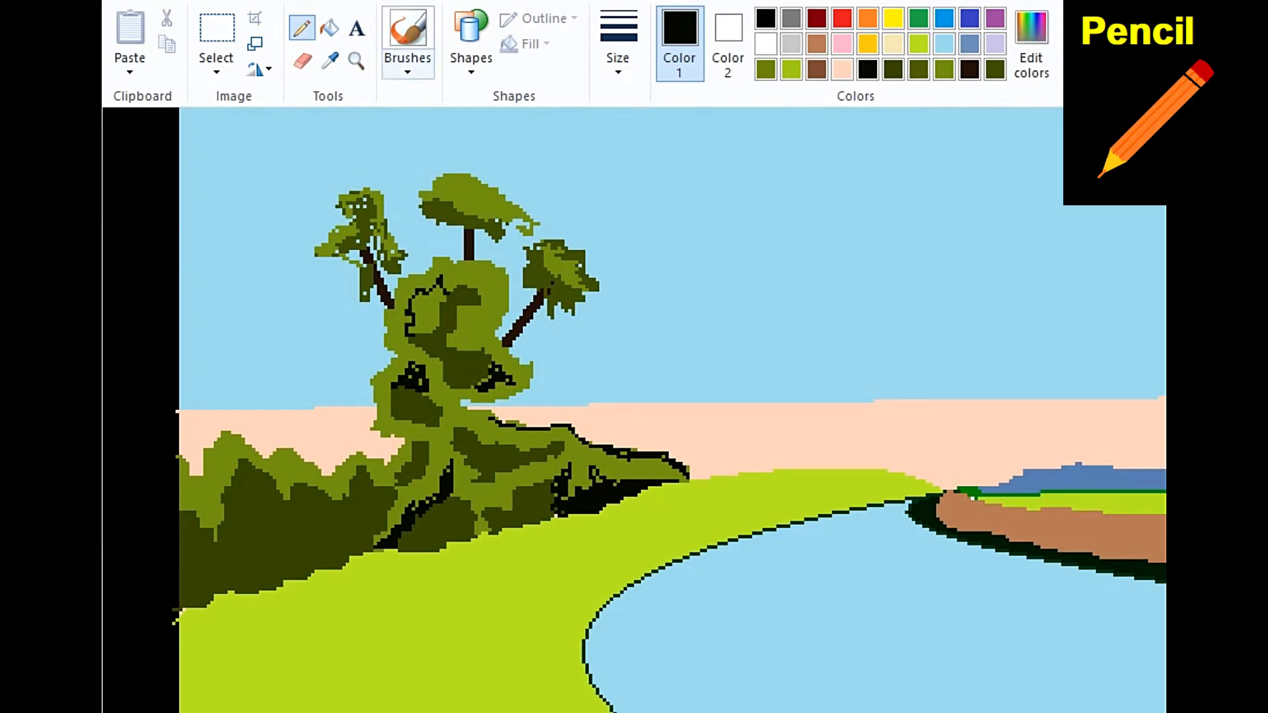
{"action": "left_click", "coordinate": [329, 28]}
{"action": "left_click", "coordinate": [422, 311]}
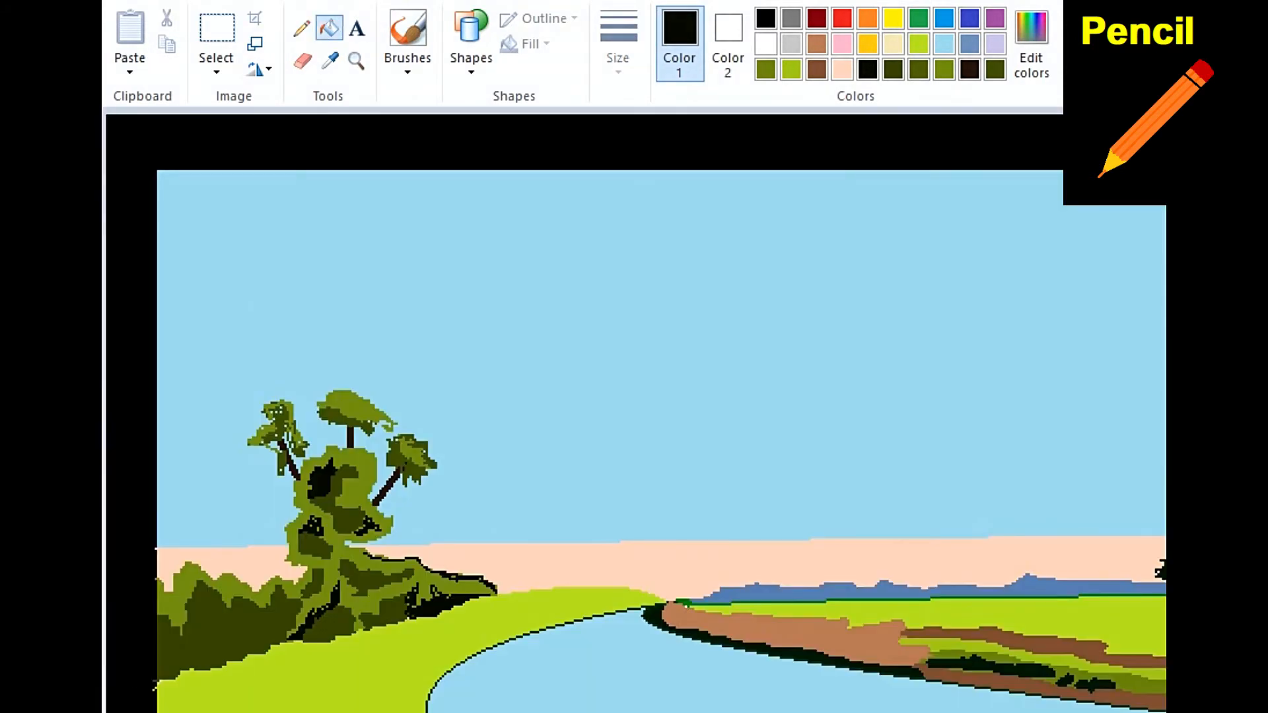
Step: Pencil a jagged near-black line across the bushes left of the tree and fill the area below it
{"action": "scroll", "coordinate": [634, 410], "scroll_direction": "down", "scroll_amount": 3}
{"action": "left_click", "coordinate": [356, 60]}
{"action": "left_click", "coordinate": [264, 529]}
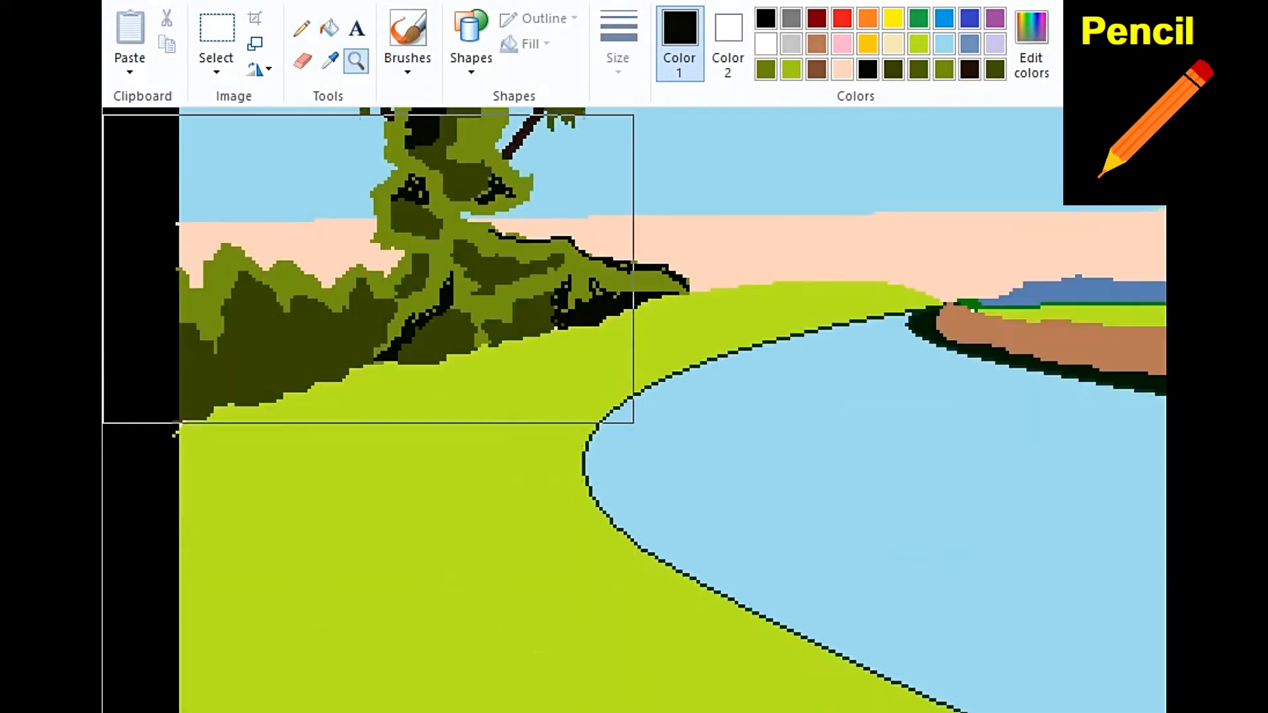
{"action": "left_click", "coordinate": [277, 264]}
{"action": "left_click", "coordinate": [301, 28]}
{"action": "mouse_move", "coordinate": [205, 492]}
{"action": "left_mouse_down"}
{"action": "mouse_move", "coordinate": [286, 404]}
{"action": "mouse_move", "coordinate": [383, 428]}
{"action": "mouse_move", "coordinate": [462, 426]}
{"action": "left_mouse_up"}
{"action": "left_click", "coordinate": [330, 27]}
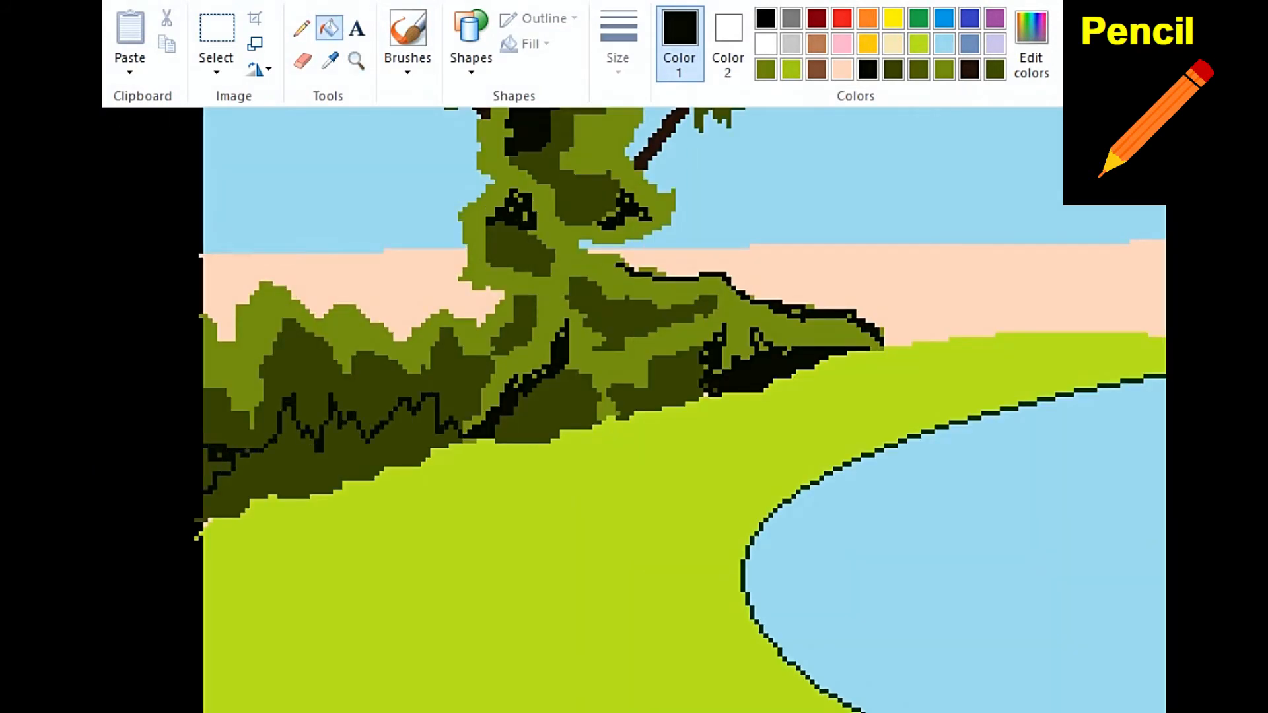
{"action": "left_click", "coordinate": [298, 473]}
Step: Pencil a teal shadow outline along the river's bend at the left bank and fill it with teal
{"action": "scroll", "coordinate": [634, 410], "scroll_direction": "down", "scroll_amount": 3}
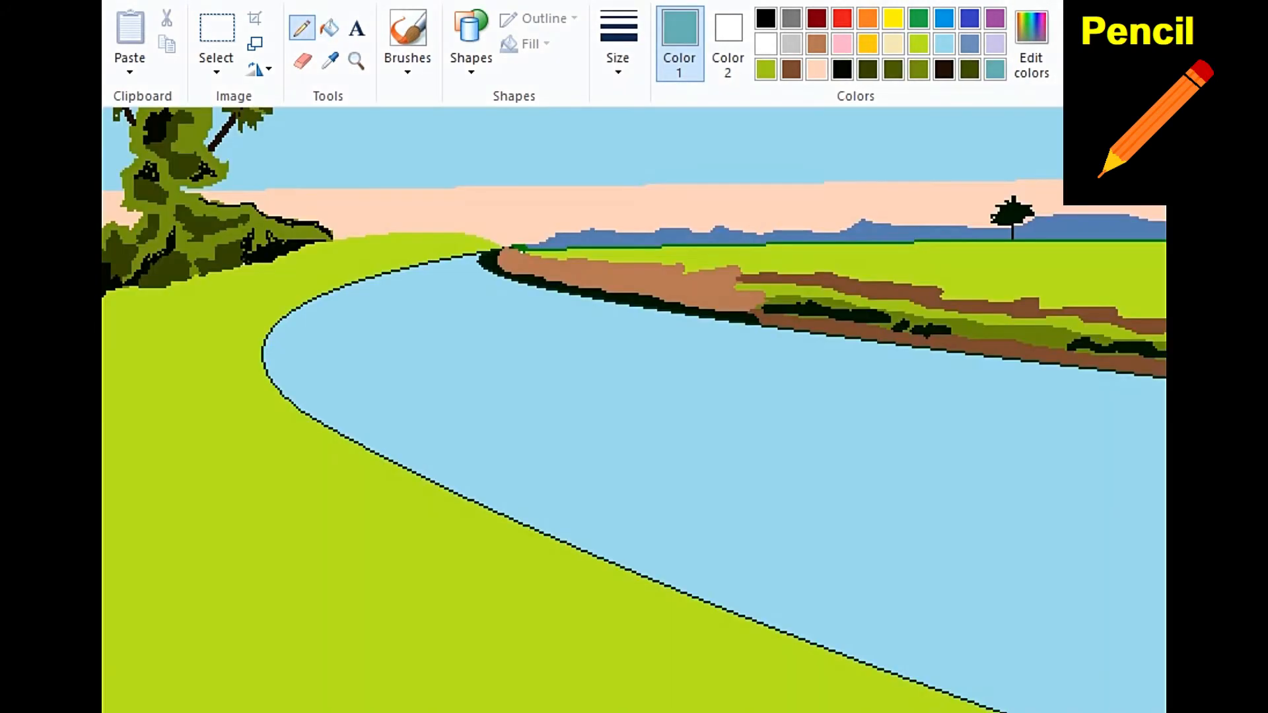
{"action": "left_click_drag", "start_coordinate": [457, 478], "coordinate": [326, 405]}
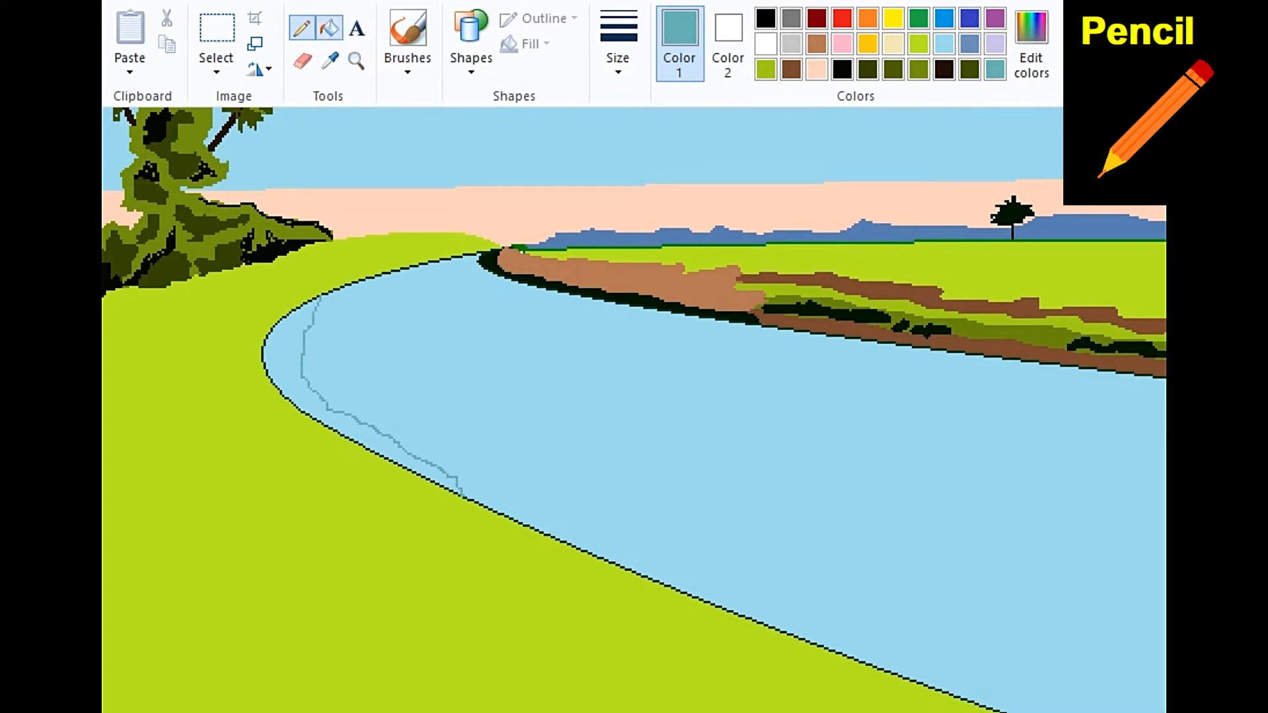
{"action": "left_click", "coordinate": [328, 29]}
{"action": "left_click", "coordinate": [285, 363]}
Step: Pencil a teal outline for the tree's reflection and the far bank's shadow along the river, and fill it with teal
{"action": "left_click", "coordinate": [302, 28]}
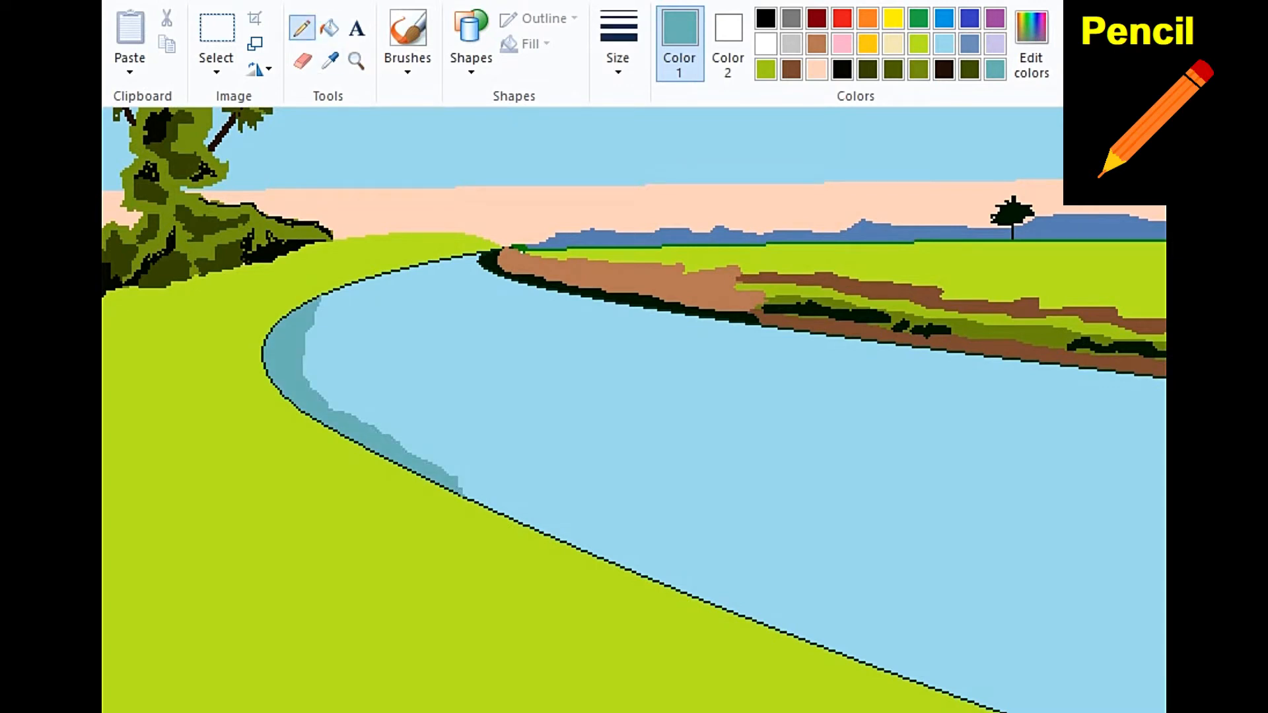
{"action": "left_click_drag", "start_coordinate": [323, 295], "coordinate": [542, 337]}
{"action": "left_click_drag", "start_coordinate": [481, 310], "coordinate": [1124, 400]}
{"action": "scroll", "coordinate": [1123, 400], "scroll_direction": "right", "scroll_amount": 7}
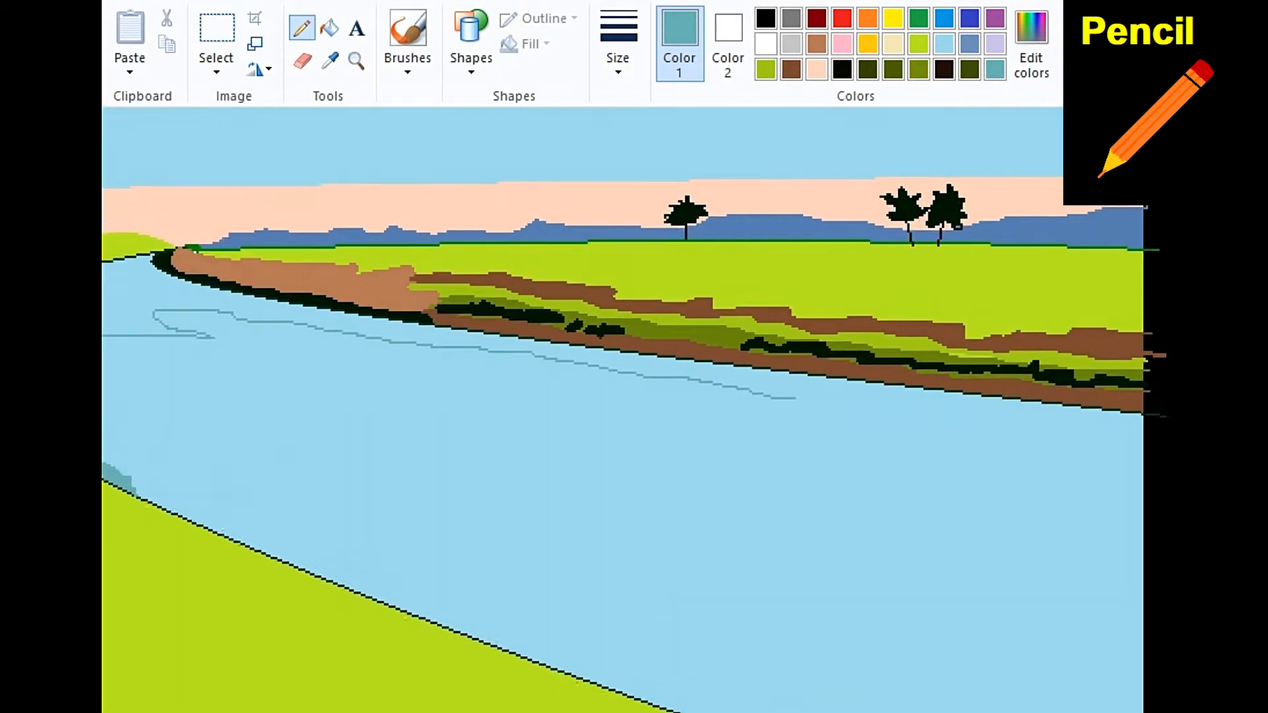
{"action": "left_click_drag", "start_coordinate": [749, 398], "coordinate": [1072, 452]}
{"action": "scroll", "coordinate": [1057, 449], "scroll_direction": "left", "scroll_amount": 1}
{"action": "left_click", "coordinate": [329, 28]}
{"action": "left_click", "coordinate": [224, 307]}
{"action": "scroll", "coordinate": [607, 410], "scroll_direction": "left", "scroll_amount": 4}
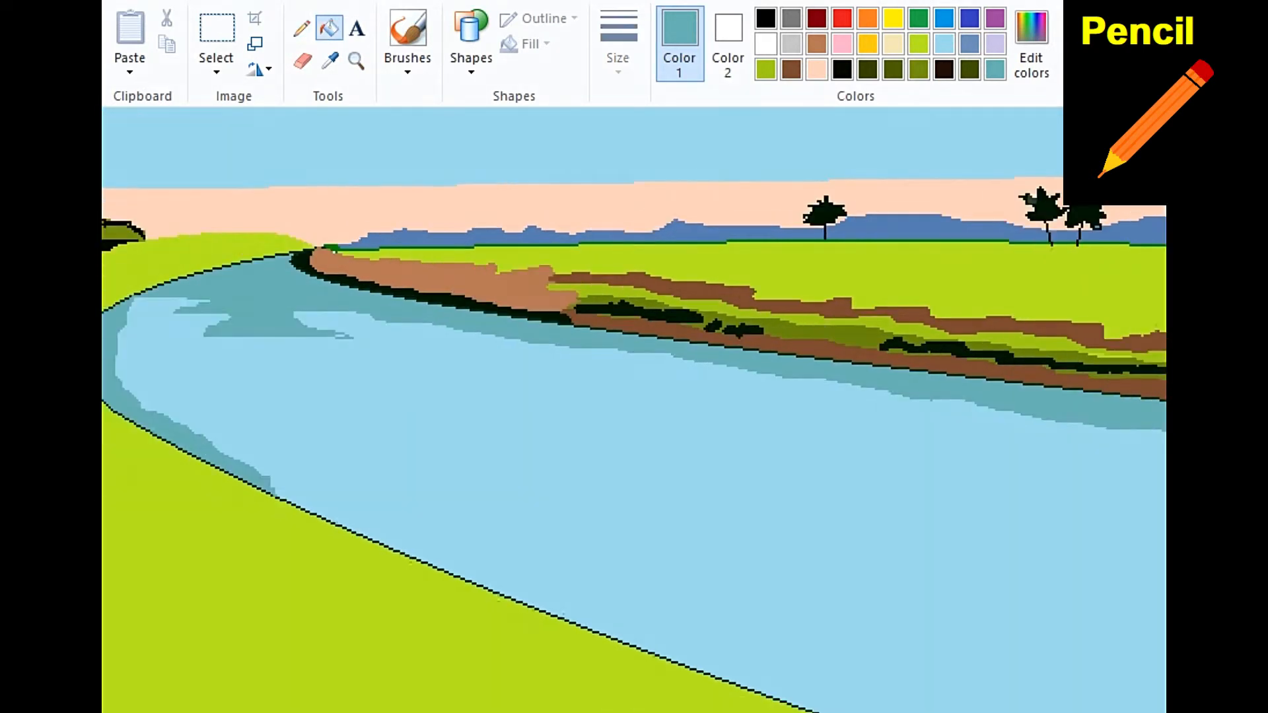
Step: Draw a thin teal curve from the near bank into the river, bulging to the right
{"action": "left_click", "coordinate": [302, 28]}
{"action": "scroll", "coordinate": [608, 409], "scroll_direction": "right", "scroll_amount": 4}
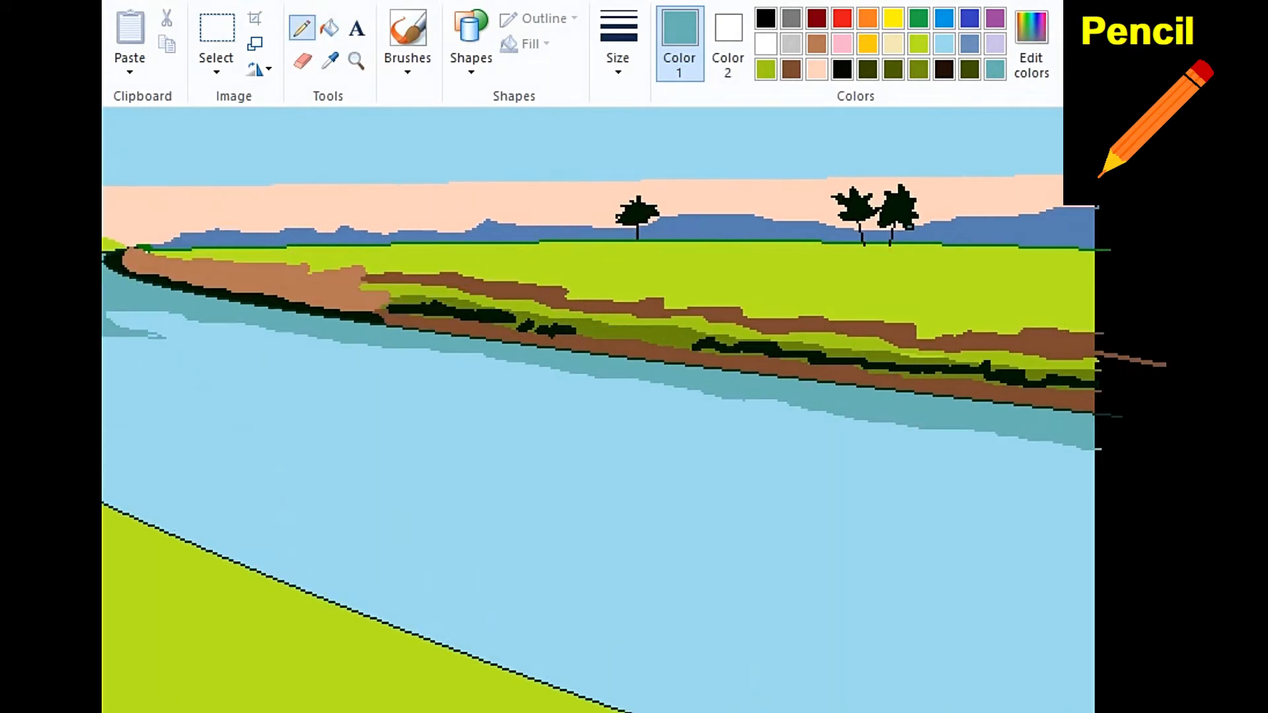
{"action": "scroll", "coordinate": [607, 410], "scroll_direction": "down", "scroll_amount": 2}
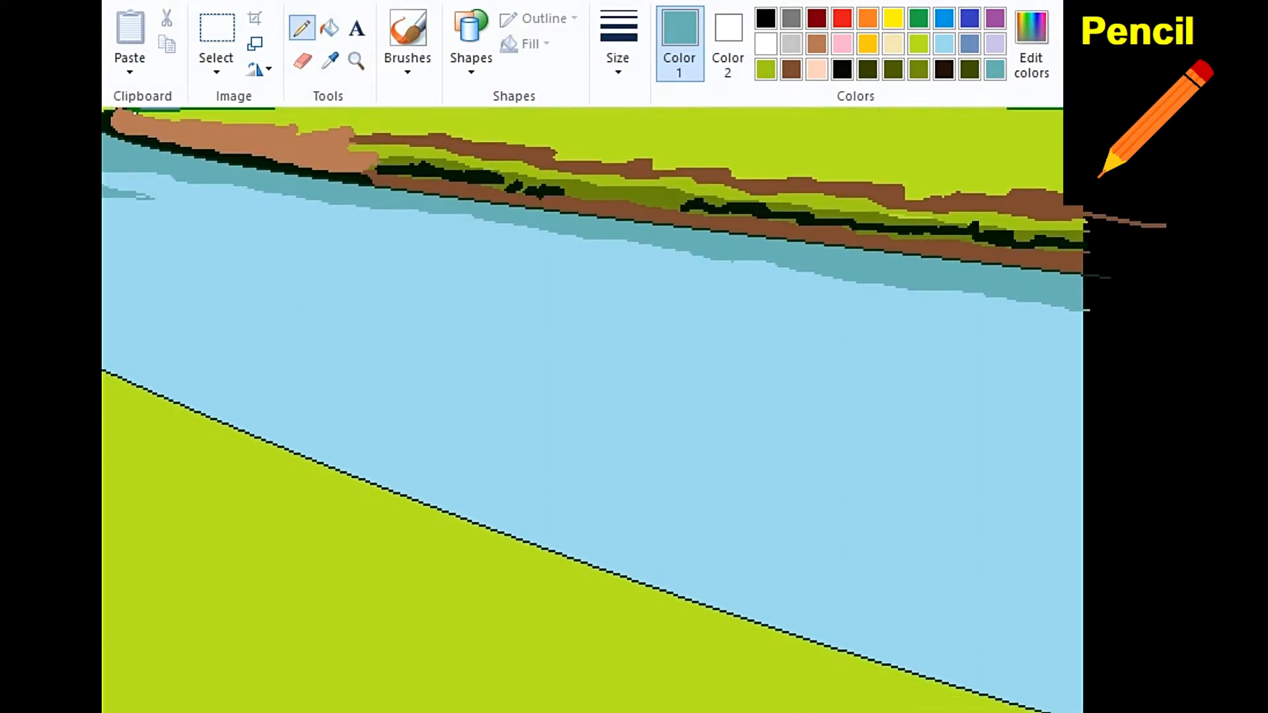
{"action": "scroll", "coordinate": [608, 410], "scroll_direction": "down", "scroll_amount": 1}
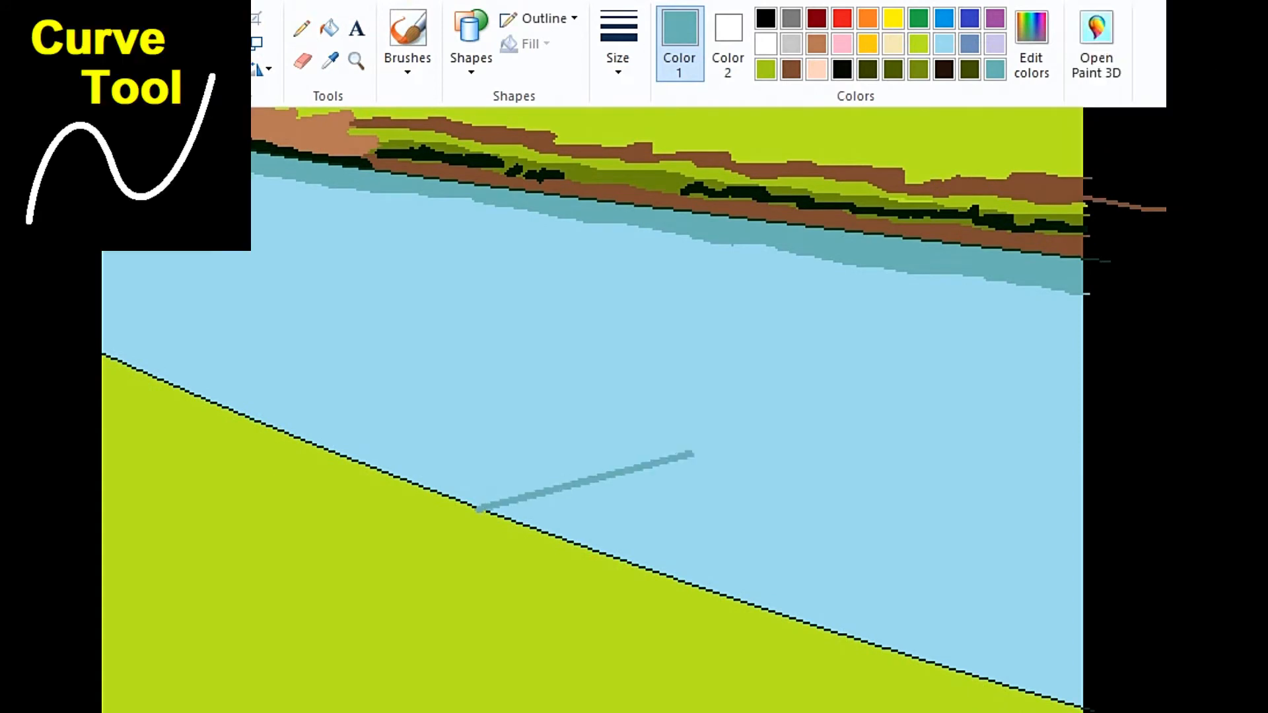
{"action": "mouse_move", "coordinate": [693, 453]}
{"action": "left_mouse_down"}
{"action": "mouse_move", "coordinate": [723, 442]}
{"action": "mouse_move", "coordinate": [650, 391]}
{"action": "left_mouse_up"}
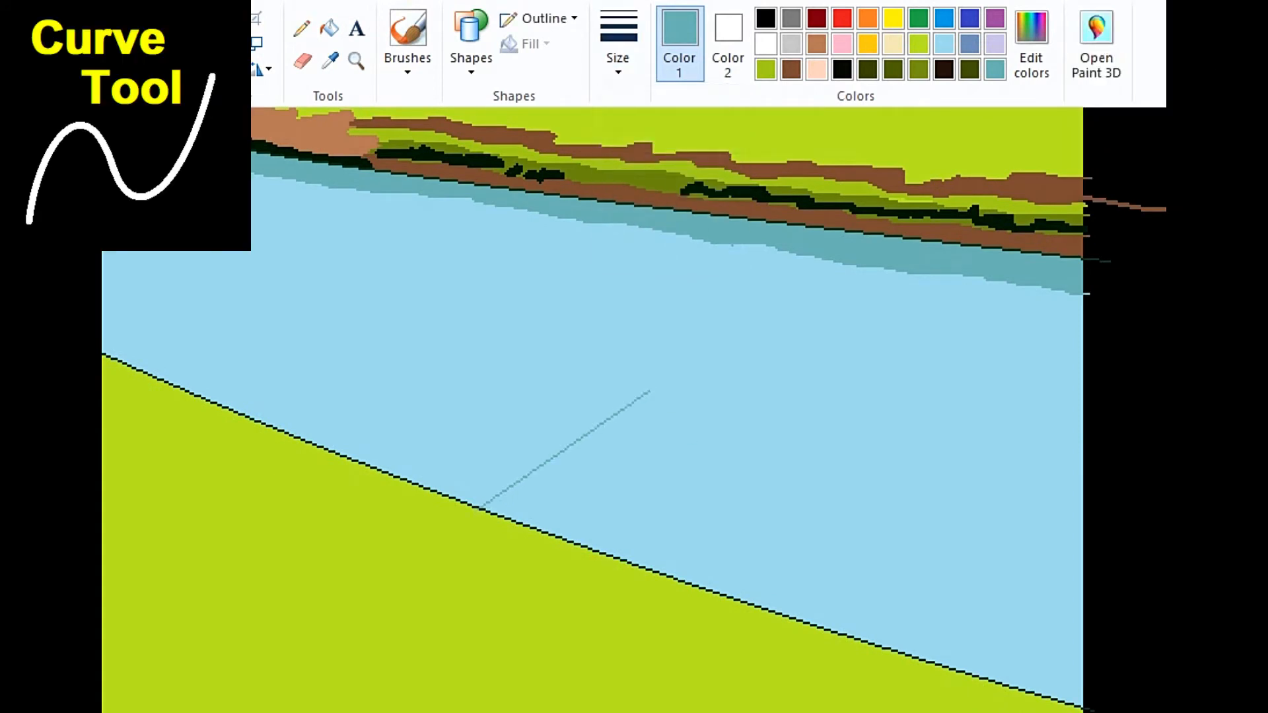
{"action": "left_click", "coordinate": [650, 469]}
{"action": "left_click_drag", "start_coordinate": [716, 429], "coordinate": [765, 409]}
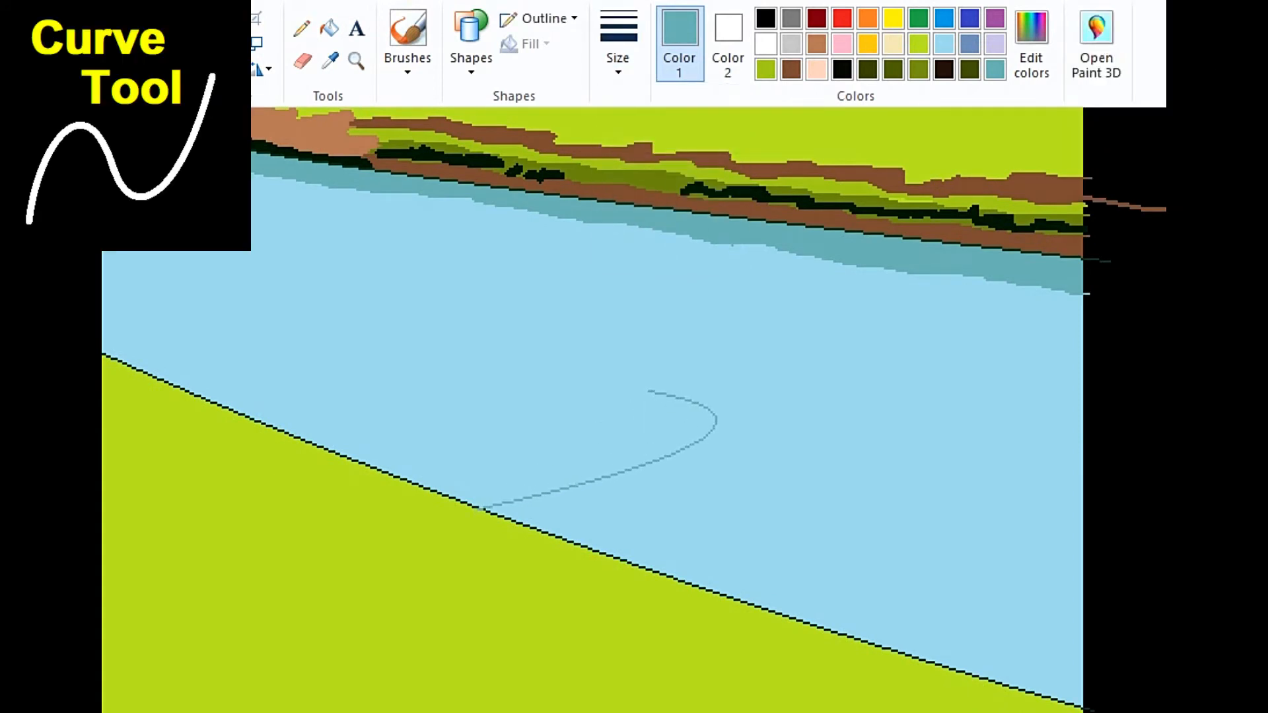
Step: Draw a second teal curve from the first curve's upper end to the canvas's right edge and fill the enclosed water with teal
{"action": "mouse_move", "coordinate": [651, 391]}
{"action": "left_mouse_down"}
{"action": "mouse_move", "coordinate": [804, 351]}
{"action": "mouse_move", "coordinate": [1092, 315]}
{"action": "left_mouse_up"}
{"action": "left_click", "coordinate": [521, 367]}
{"action": "left_click_drag", "start_coordinate": [694, 324], "coordinate": [860, 294]}
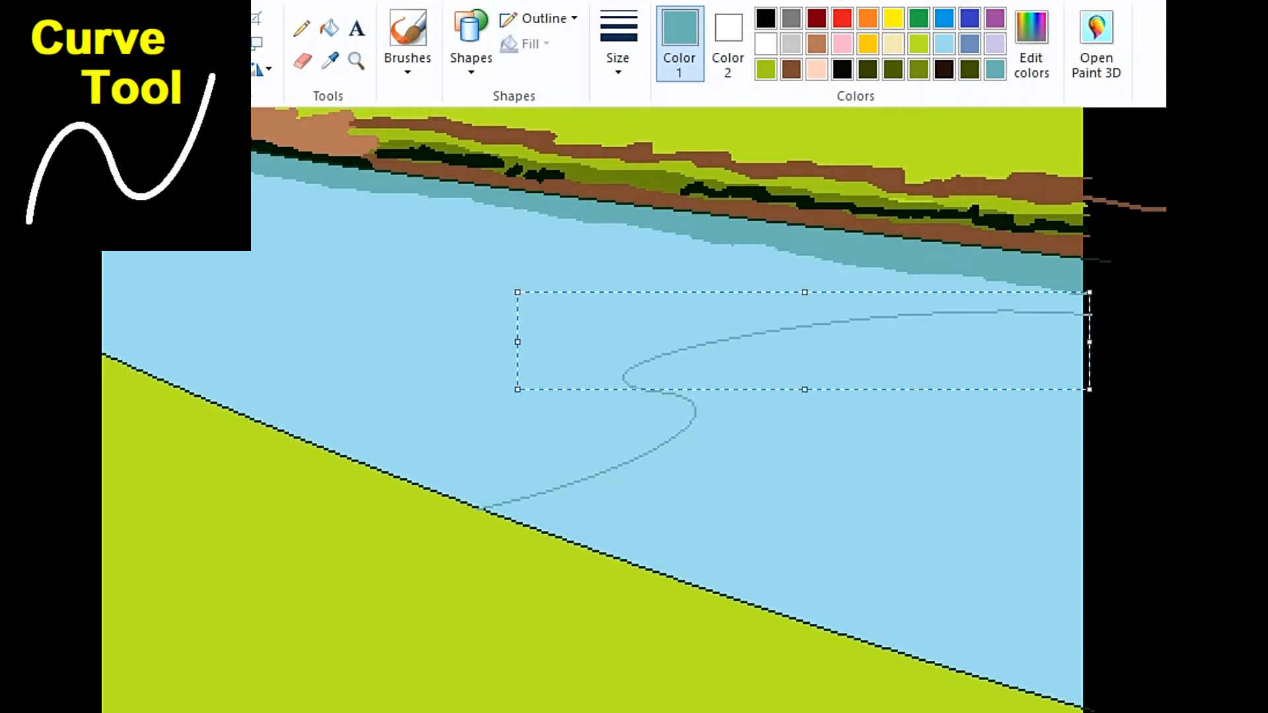
{"action": "left_click", "coordinate": [330, 28]}
{"action": "left_click", "coordinate": [825, 429]}
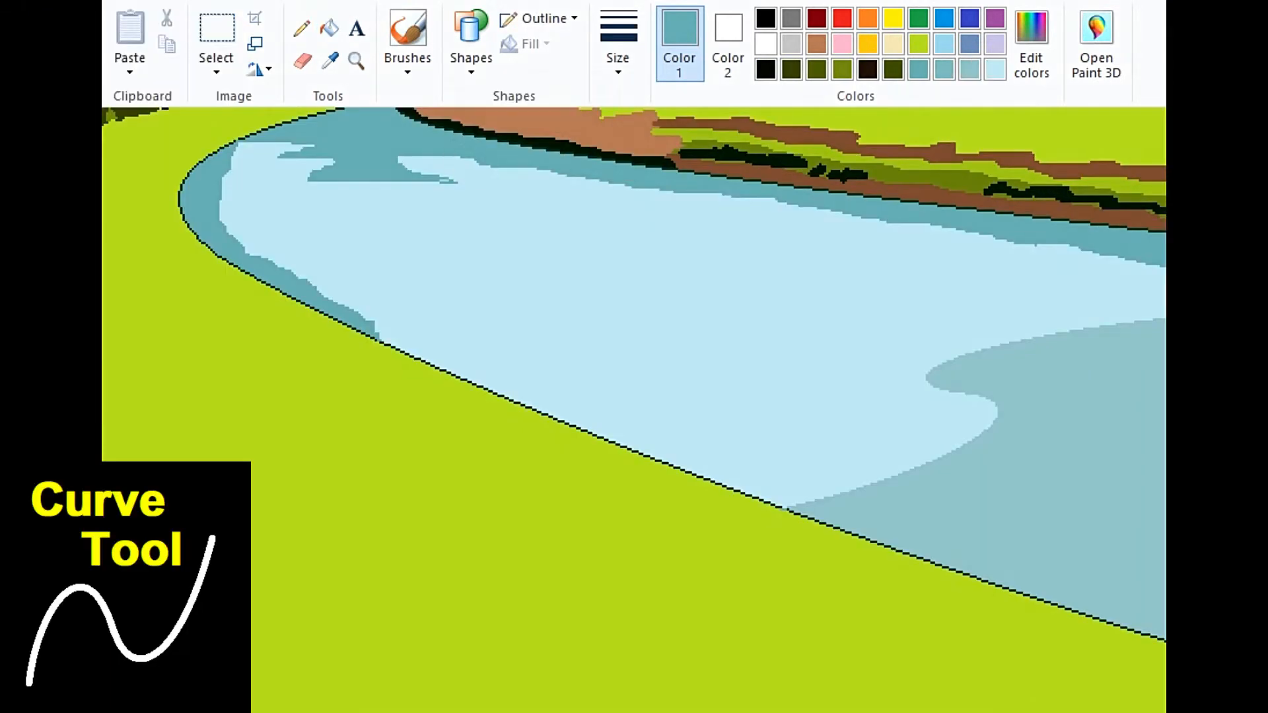
Step: Round off the lower edge of the tree's reflection with a teal outline and fill it with teal
{"action": "mouse_move", "coordinate": [310, 181]}
{"action": "left_mouse_down"}
{"action": "mouse_move", "coordinate": [456, 184]}
{"action": "mouse_move", "coordinate": [382, 197]}
{"action": "mouse_move", "coordinate": [410, 176]}
{"action": "left_mouse_up"}
{"action": "mouse_move", "coordinate": [482, 191]}
{"action": "left_mouse_down"}
{"action": "mouse_move", "coordinate": [528, 200]}
{"action": "mouse_move", "coordinate": [496, 202]}
{"action": "left_mouse_up"}
{"action": "left_click", "coordinate": [330, 27]}
{"action": "left_click", "coordinate": [397, 190]}
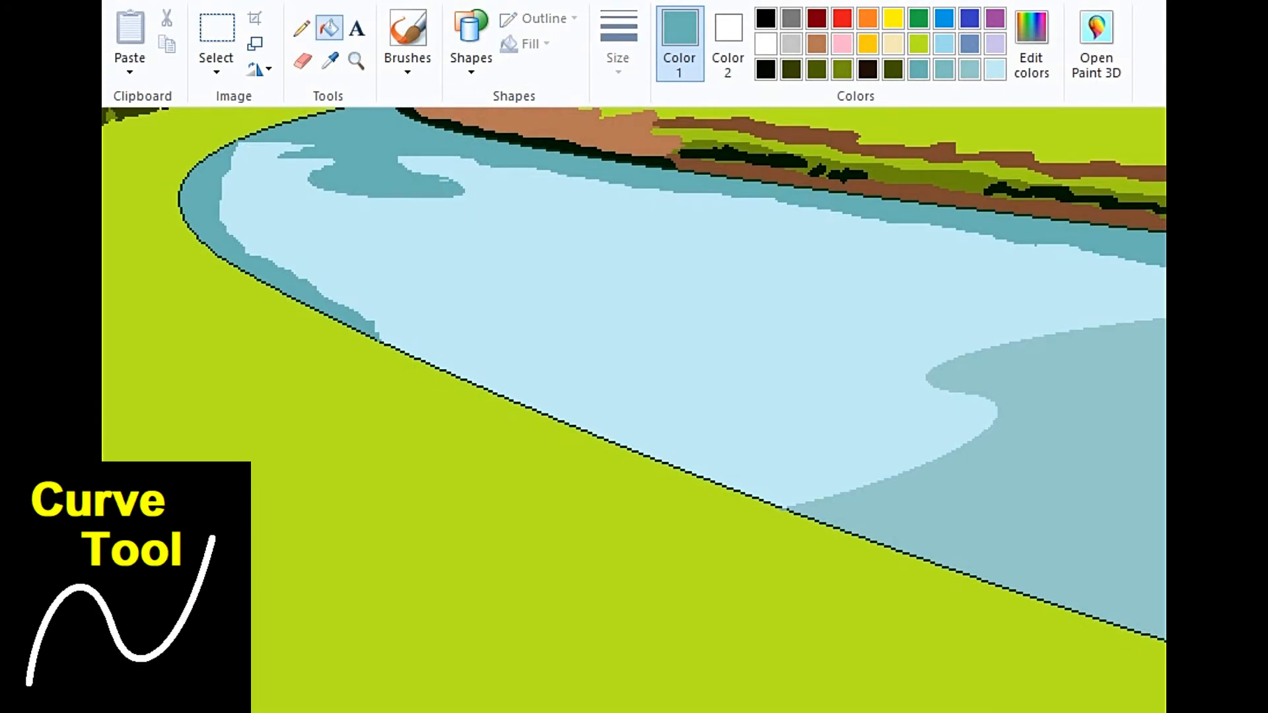
Step: Define a lighter teal and recolor the bank shadows and the tree's reflection with it
{"action": "left_click", "coordinate": [1031, 41]}
{"action": "left_click_drag", "start_coordinate": [889, 303], "coordinate": [889, 286]}
{"action": "left_click", "coordinate": [427, 528]}
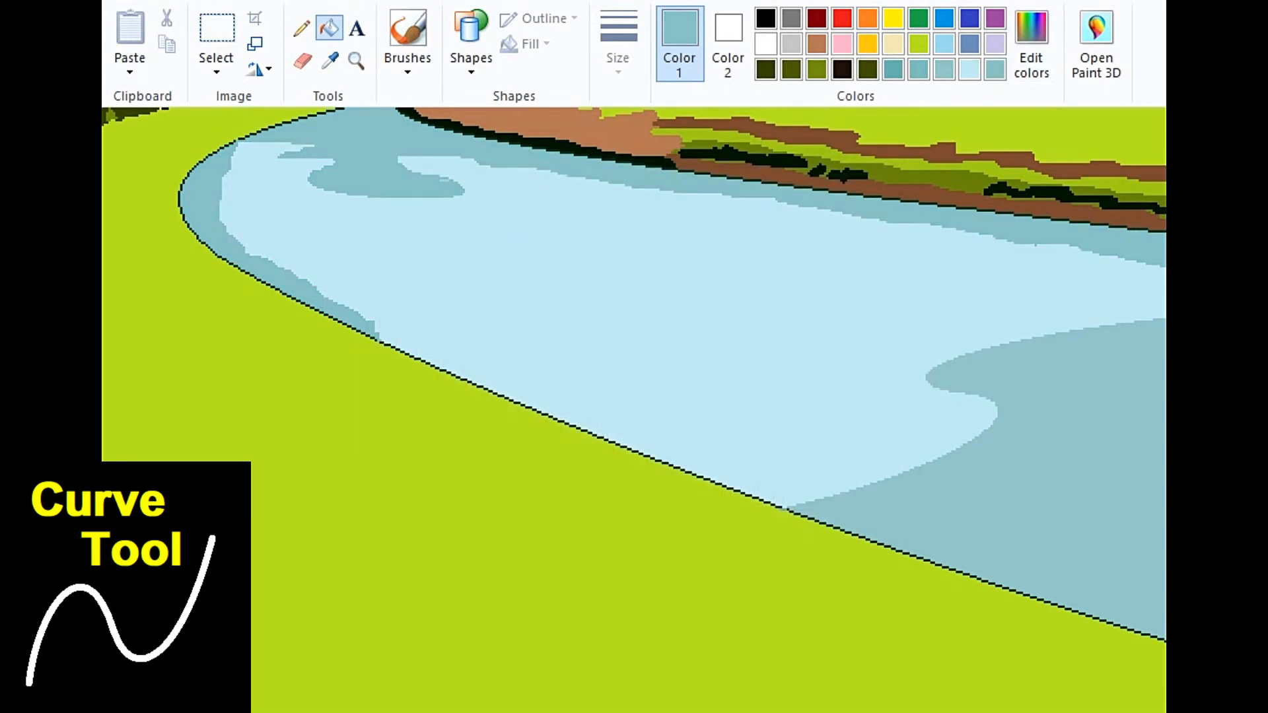
Step: Pick the color of the curved water area in the foreground, lighten it and refill the area
{"action": "left_click", "coordinate": [330, 61]}
{"action": "left_click", "coordinate": [1031, 423]}
{"action": "left_click", "coordinate": [1031, 41]}
{"action": "left_click_drag", "start_coordinate": [889, 281], "coordinate": [889, 263]}
{"action": "left_click", "coordinate": [428, 528]}
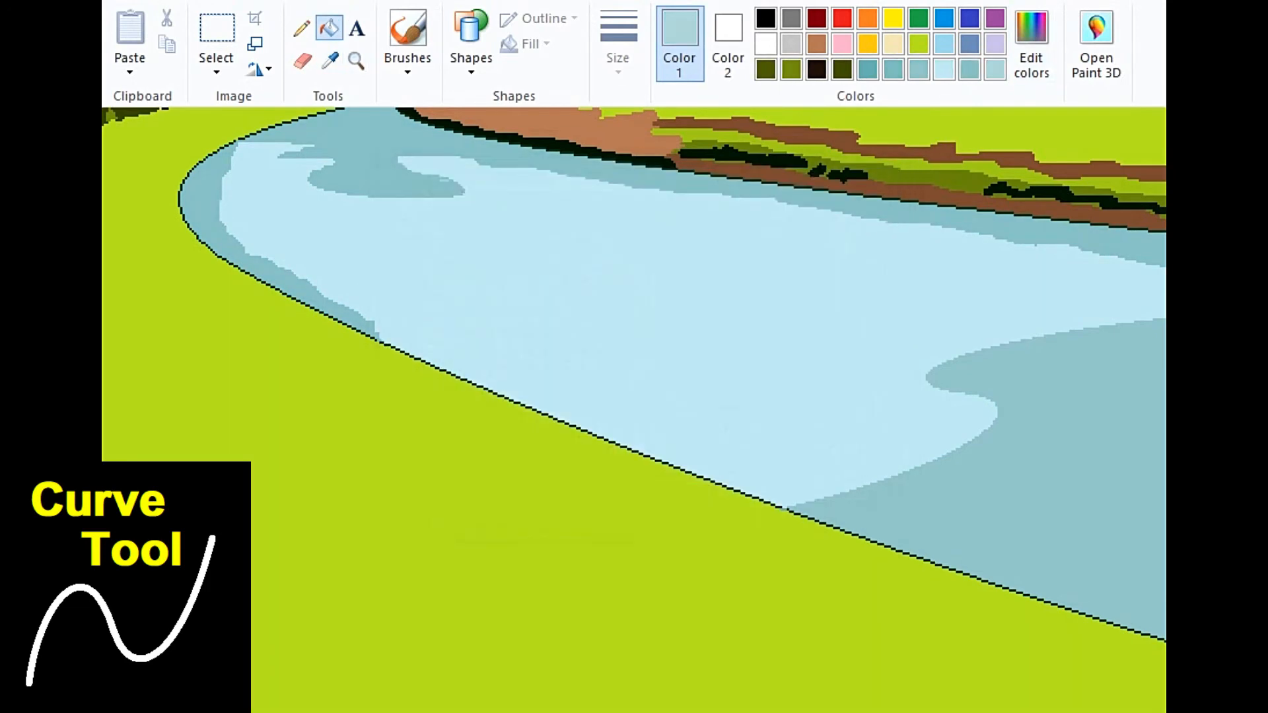
{"action": "scroll", "coordinate": [634, 384], "scroll_direction": "right", "scroll_amount": 2}
Step: Draw a thin pale curve following the inner edge of the left bank's shadow
{"action": "left_click", "coordinate": [301, 27]}
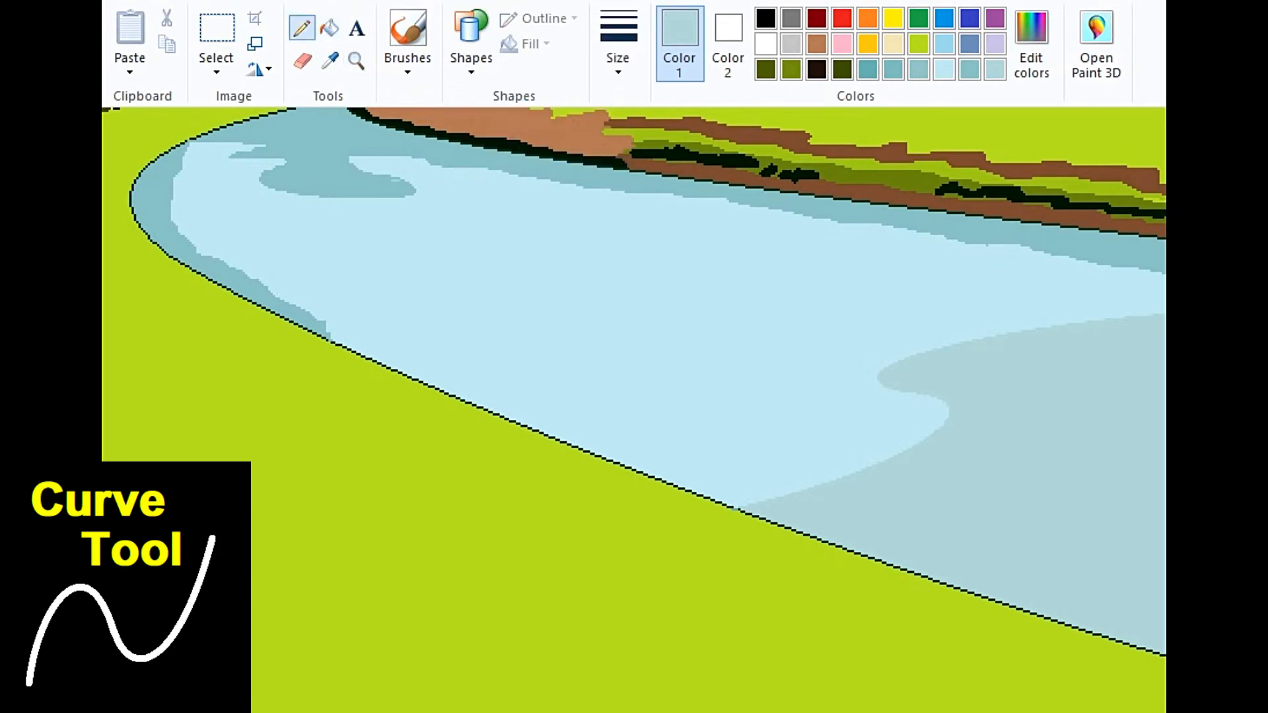
{"action": "left_click", "coordinate": [471, 43]}
{"action": "left_click", "coordinate": [481, 94]}
{"action": "left_click_drag", "start_coordinate": [249, 248], "coordinate": [188, 143]}
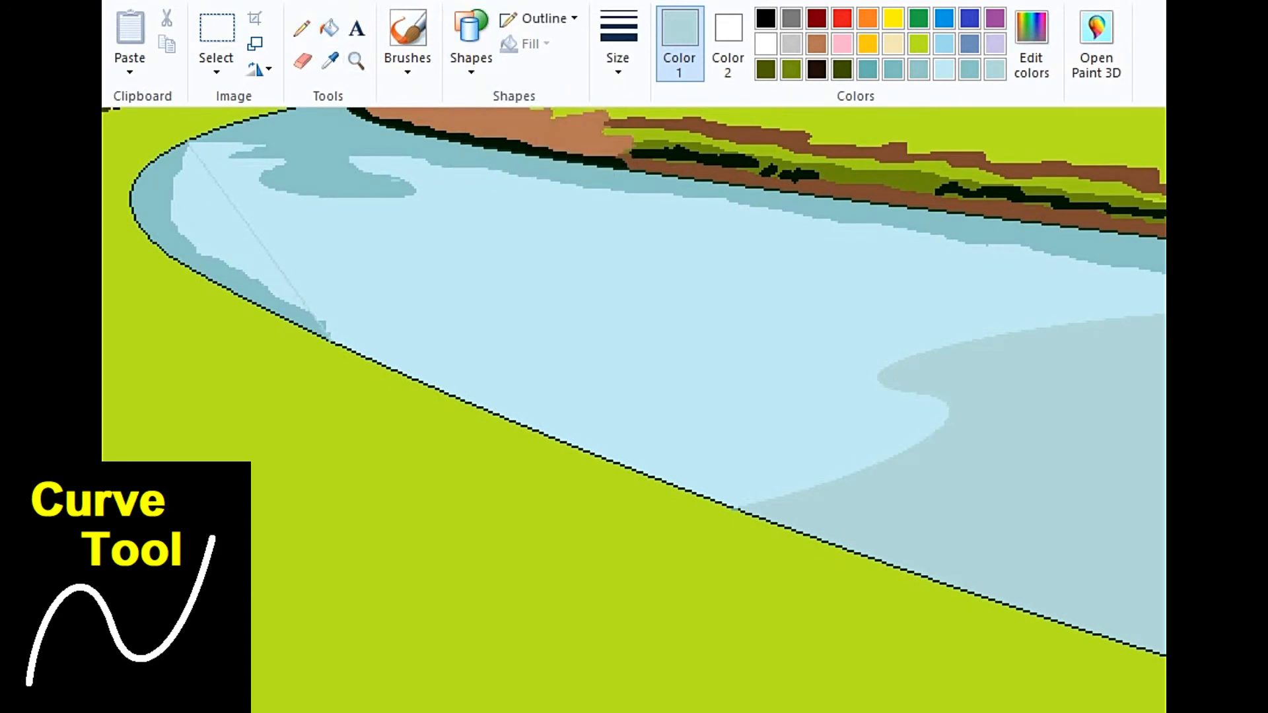
{"action": "left_click_drag", "start_coordinate": [237, 239], "coordinate": [126, 227]}
{"action": "left_click", "coordinate": [166, 179]}
Step: Pick the teal of the tree's reflection and fill the gap between the left bank's shadow and the new curve
{"action": "left_click", "coordinate": [329, 28]}
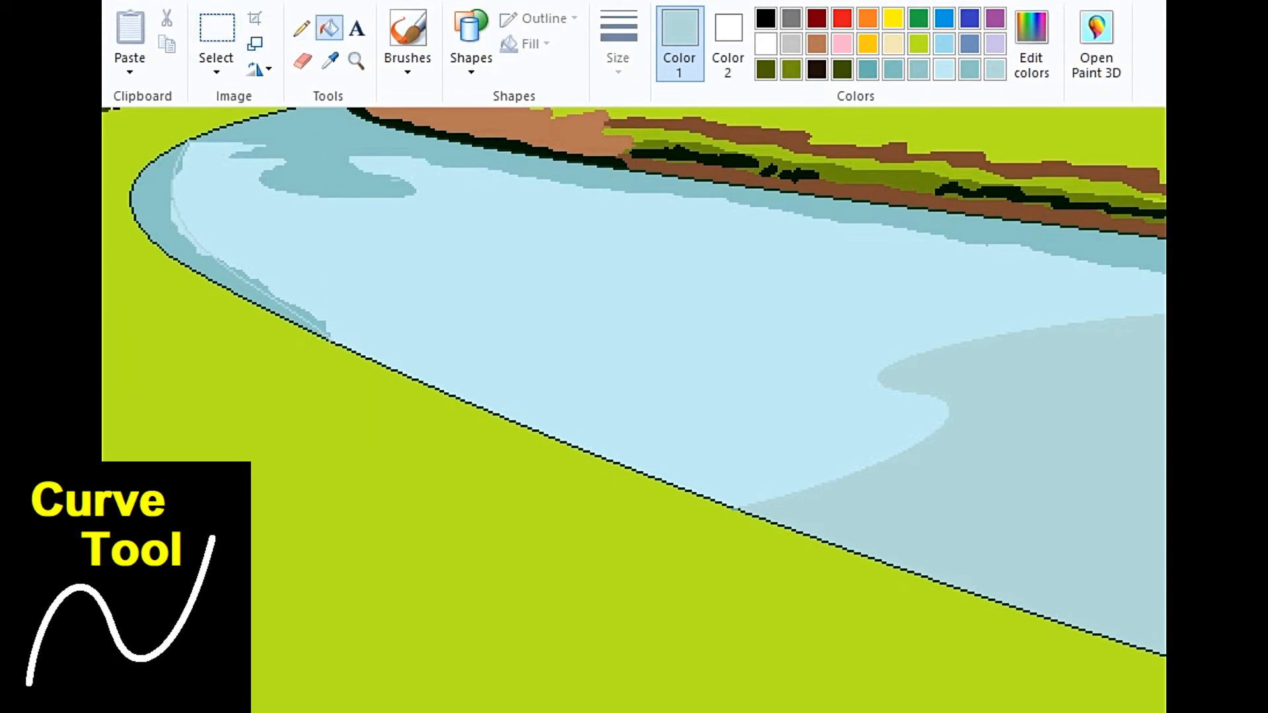
{"action": "left_click", "coordinate": [330, 60]}
{"action": "left_click", "coordinate": [290, 132]}
{"action": "left_click", "coordinate": [195, 245]}
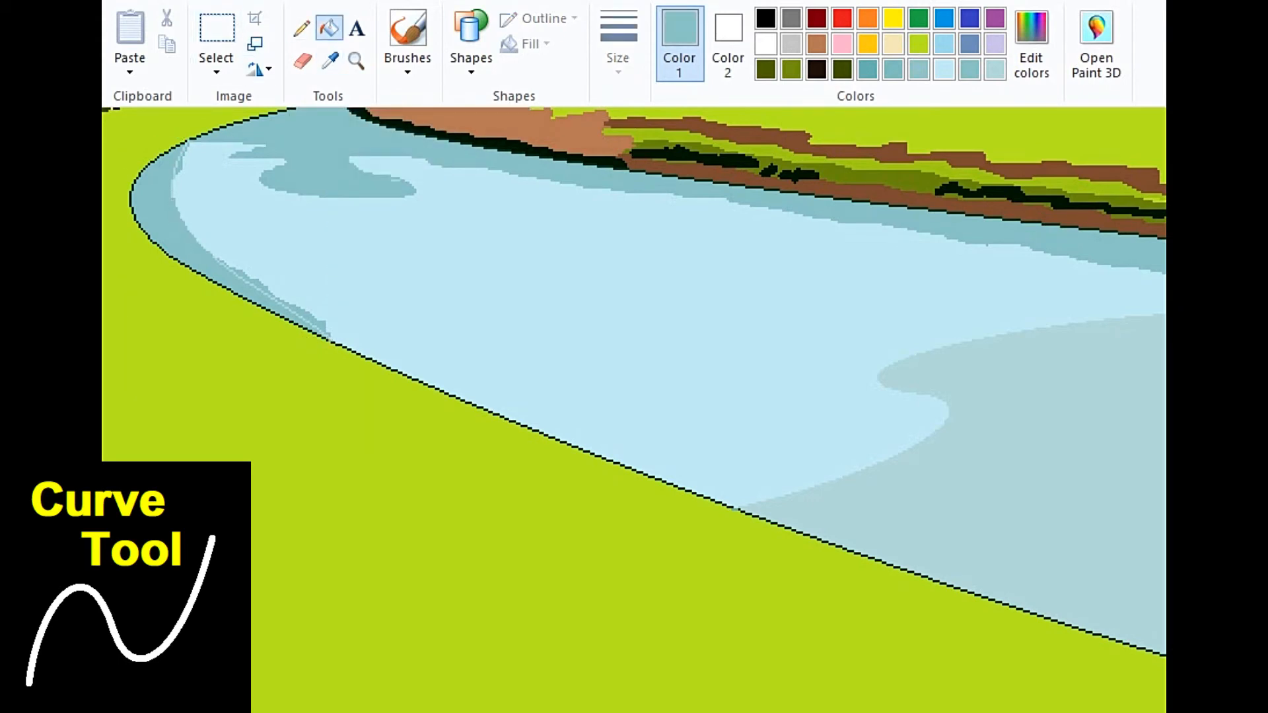
Step: Pick the river's pale blue and fill the jagged shadow remnants outside the curve at the left bank
{"action": "left_click", "coordinate": [302, 28]}
{"action": "left_click", "coordinate": [330, 61]}
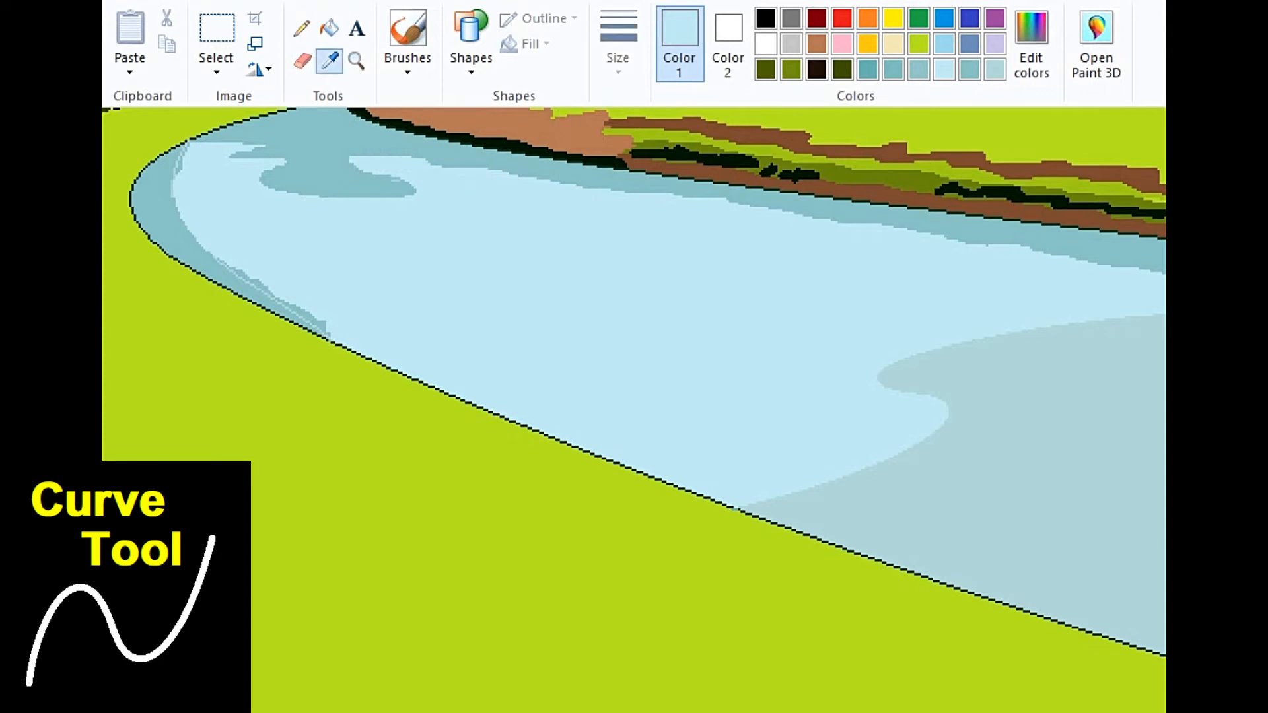
{"action": "left_click", "coordinate": [330, 278]}
{"action": "left_click", "coordinate": [329, 29]}
{"action": "left_click", "coordinate": [315, 321]}
{"action": "left_click", "coordinate": [254, 279]}
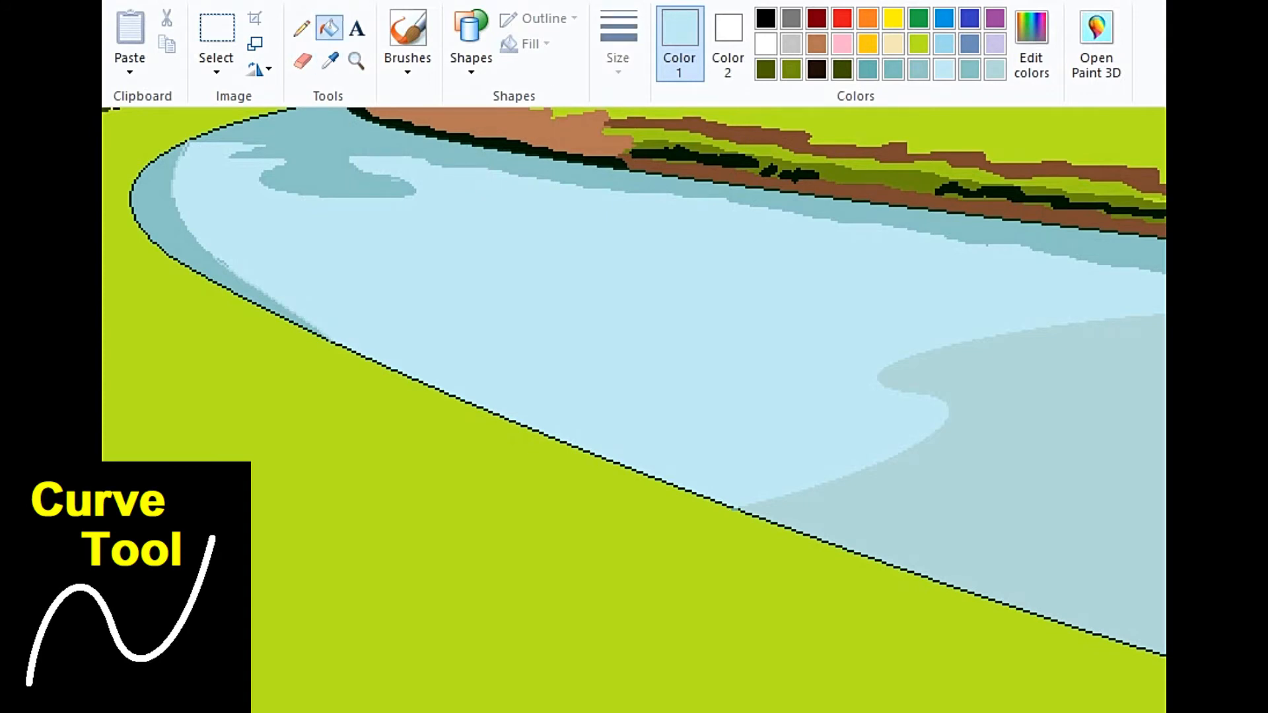
Step: Pencil a wavy olive line across the left bank's grass below the bushes, from the picture's edge to the river's far end
{"action": "scroll", "coordinate": [634, 410], "scroll_direction": "right", "scroll_amount": 1}
{"action": "key", "text": "ctrl+Page_Down"}
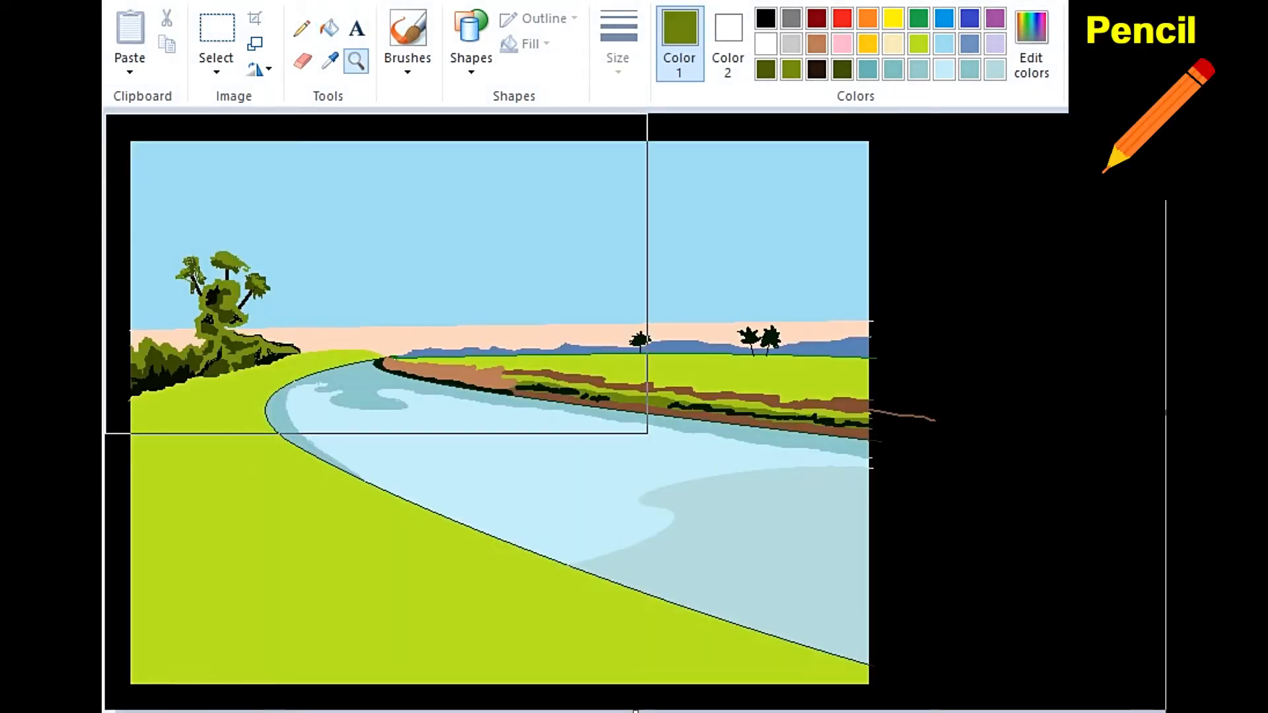
{"action": "left_click", "coordinate": [370, 284]}
{"action": "left_click", "coordinate": [302, 29]}
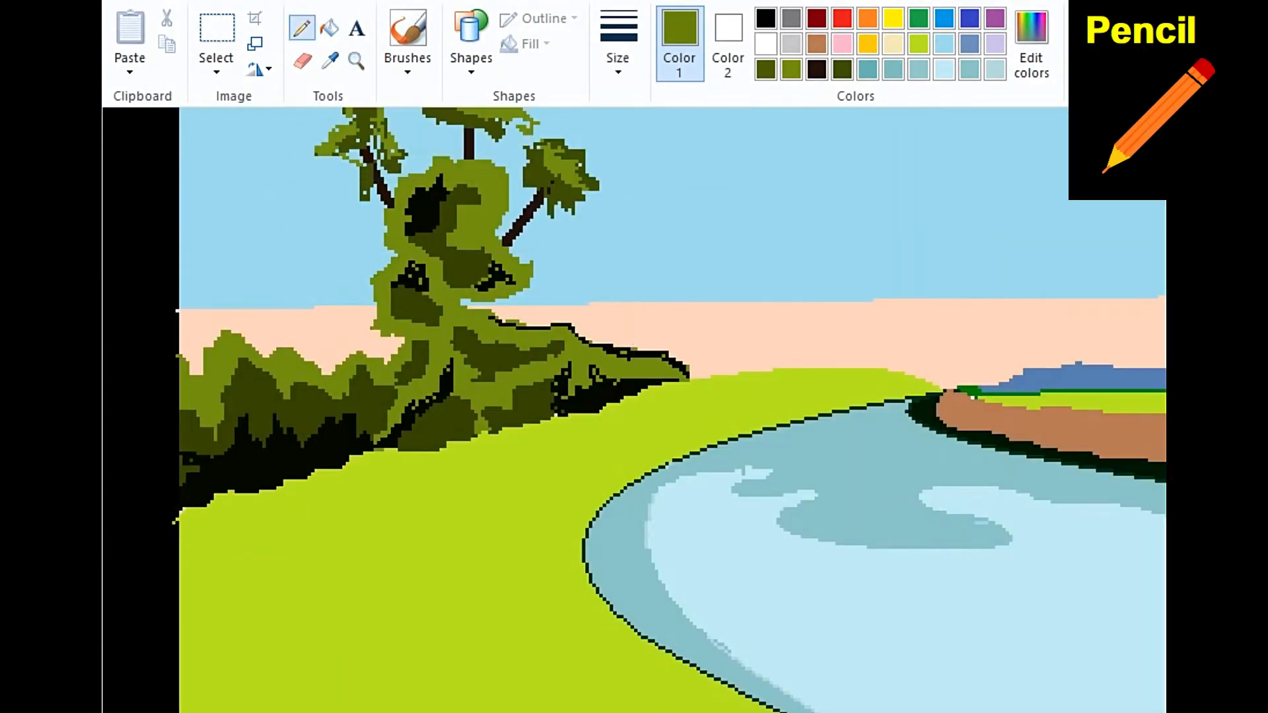
{"action": "mouse_move", "coordinate": [174, 522]}
{"action": "left_mouse_down"}
{"action": "mouse_move", "coordinate": [393, 491]}
{"action": "mouse_move", "coordinate": [473, 499]}
{"action": "mouse_move", "coordinate": [506, 449]}
{"action": "left_mouse_up"}
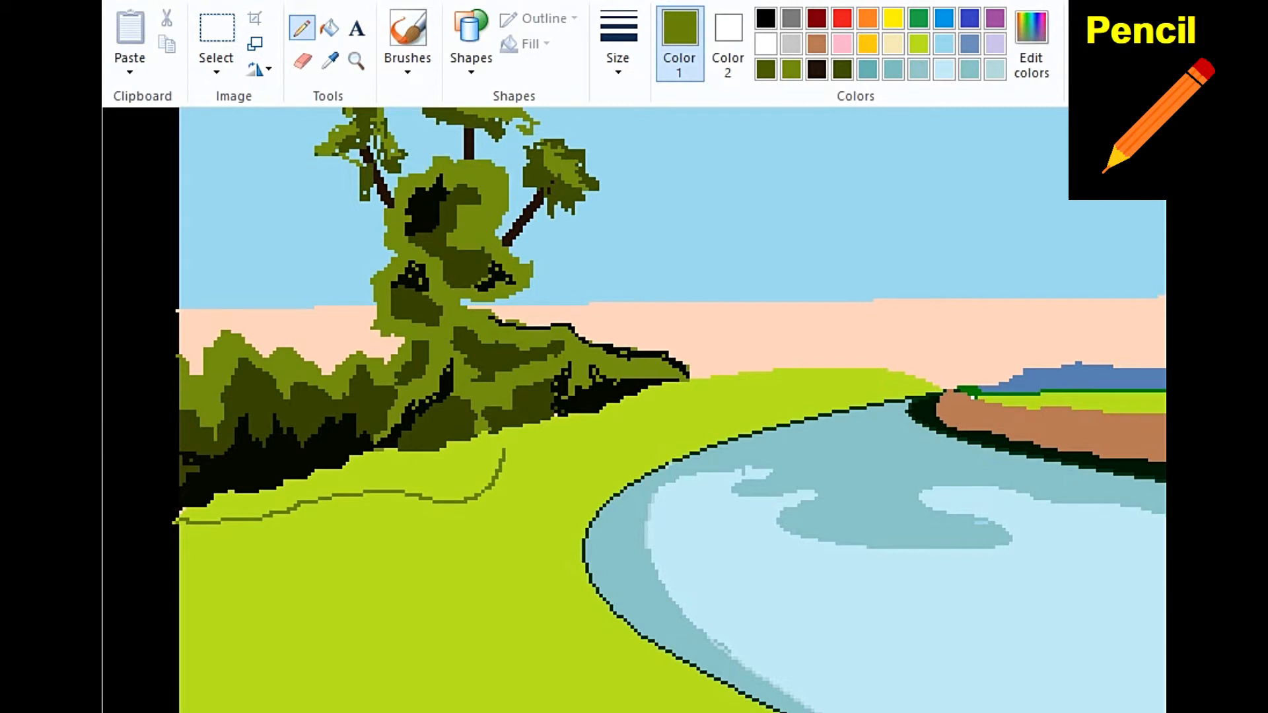
{"action": "mouse_move", "coordinate": [525, 449]}
{"action": "left_mouse_down"}
{"action": "mouse_move", "coordinate": [561, 456]}
{"action": "mouse_move", "coordinate": [599, 426]}
{"action": "mouse_move", "coordinate": [909, 390]}
{"action": "left_mouse_up"}
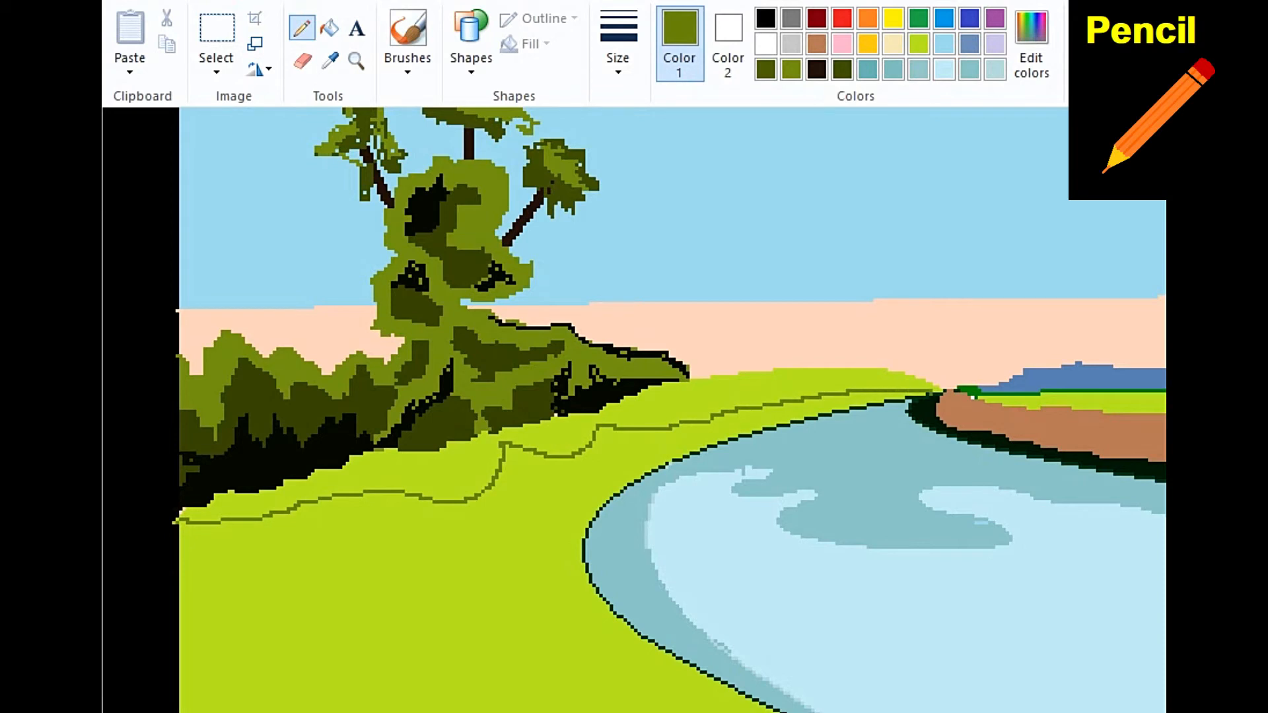
Step: Pencil jagged shadow outlines in dark olive along the left bank's river edge and fill both shadow shapes
{"action": "scroll", "coordinate": [667, 410], "scroll_direction": "down", "scroll_amount": 3}
{"action": "left_click", "coordinate": [330, 61]}
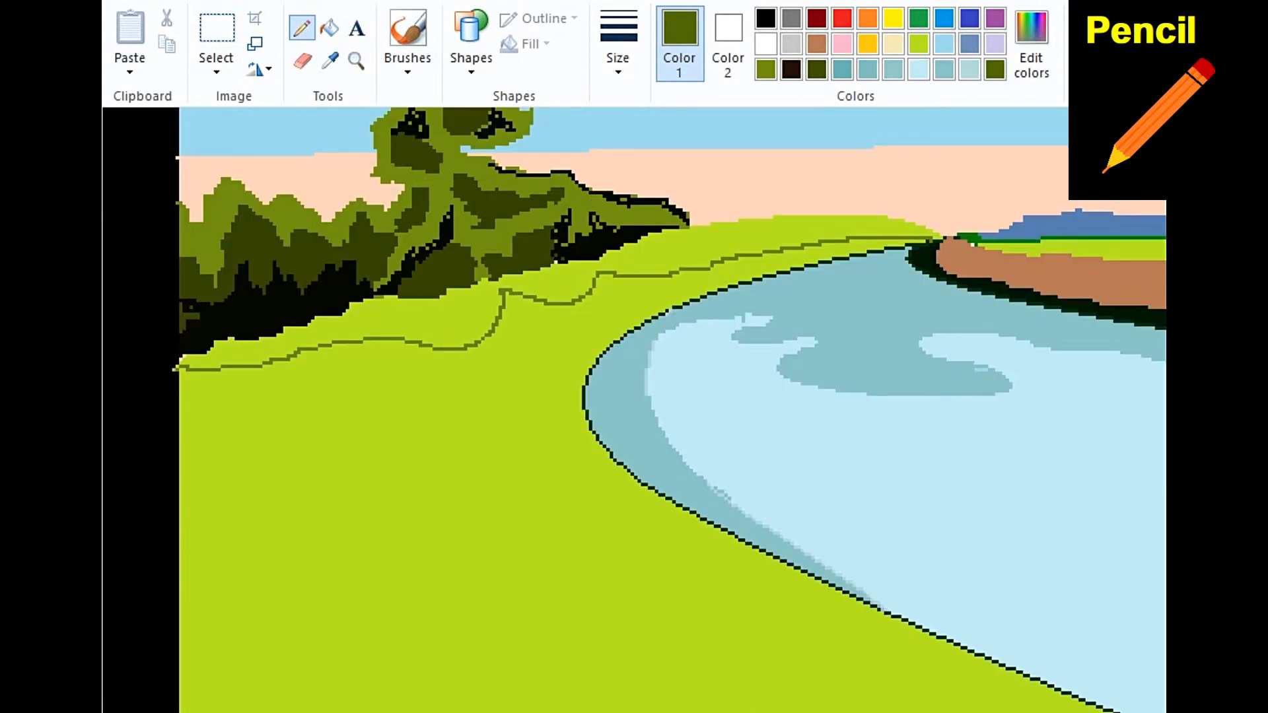
{"action": "mouse_move", "coordinate": [773, 558]}
{"action": "left_mouse_down"}
{"action": "mouse_move", "coordinate": [576, 487]}
{"action": "mouse_move", "coordinate": [647, 488]}
{"action": "mouse_move", "coordinate": [519, 469]}
{"action": "mouse_move", "coordinate": [451, 443]}
{"action": "mouse_move", "coordinate": [461, 428]}
{"action": "mouse_move", "coordinate": [539, 432]}
{"action": "mouse_move", "coordinate": [475, 379]}
{"action": "mouse_move", "coordinate": [542, 365]}
{"action": "mouse_move", "coordinate": [687, 298]}
{"action": "left_mouse_up"}
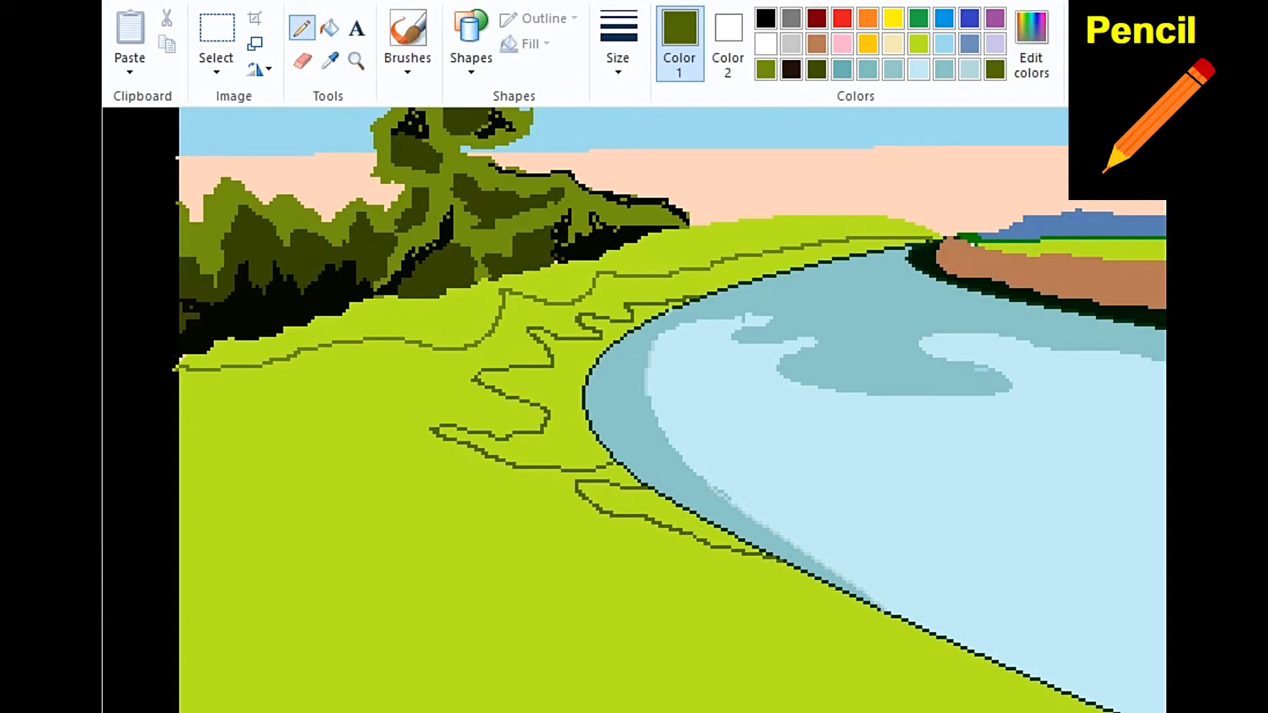
{"action": "left_click", "coordinate": [329, 28]}
{"action": "left_click", "coordinate": [522, 410]}
{"action": "left_click", "coordinate": [634, 508]}
Step: Pick the tree's olive green and fill the left bank's grass below the wavy line
{"action": "left_click", "coordinate": [329, 61]}
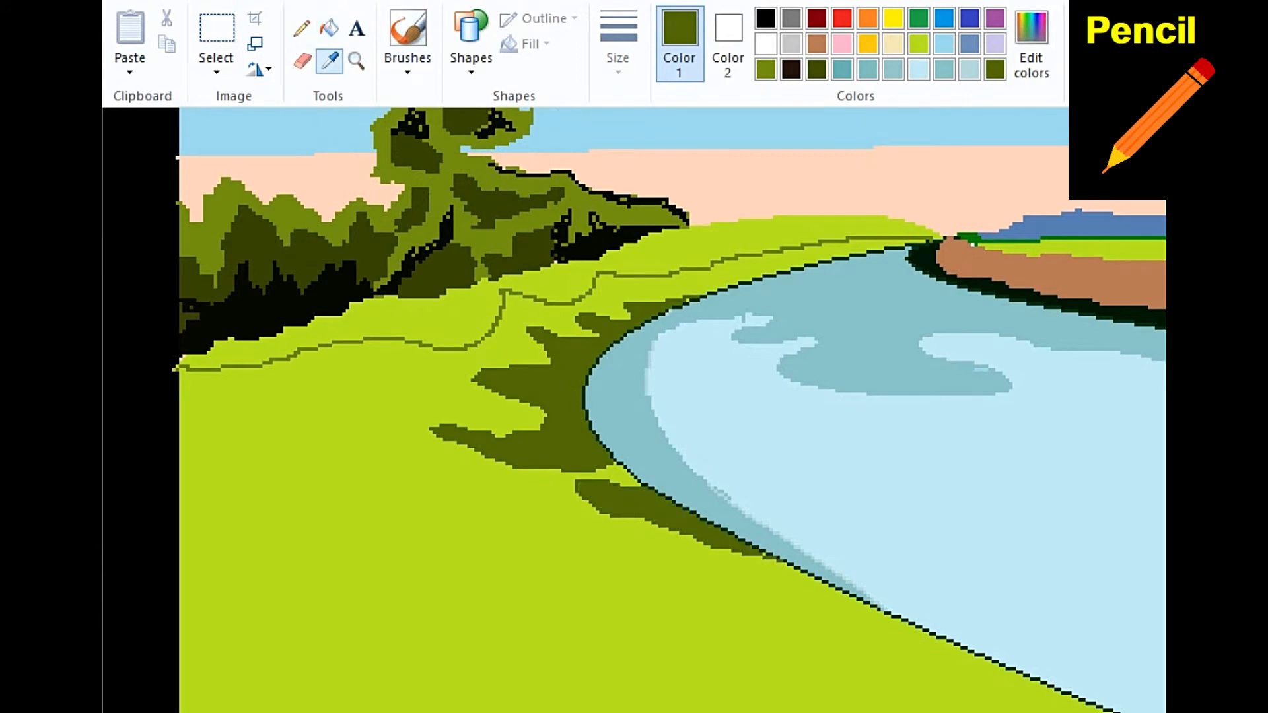
{"action": "left_click", "coordinate": [403, 476]}
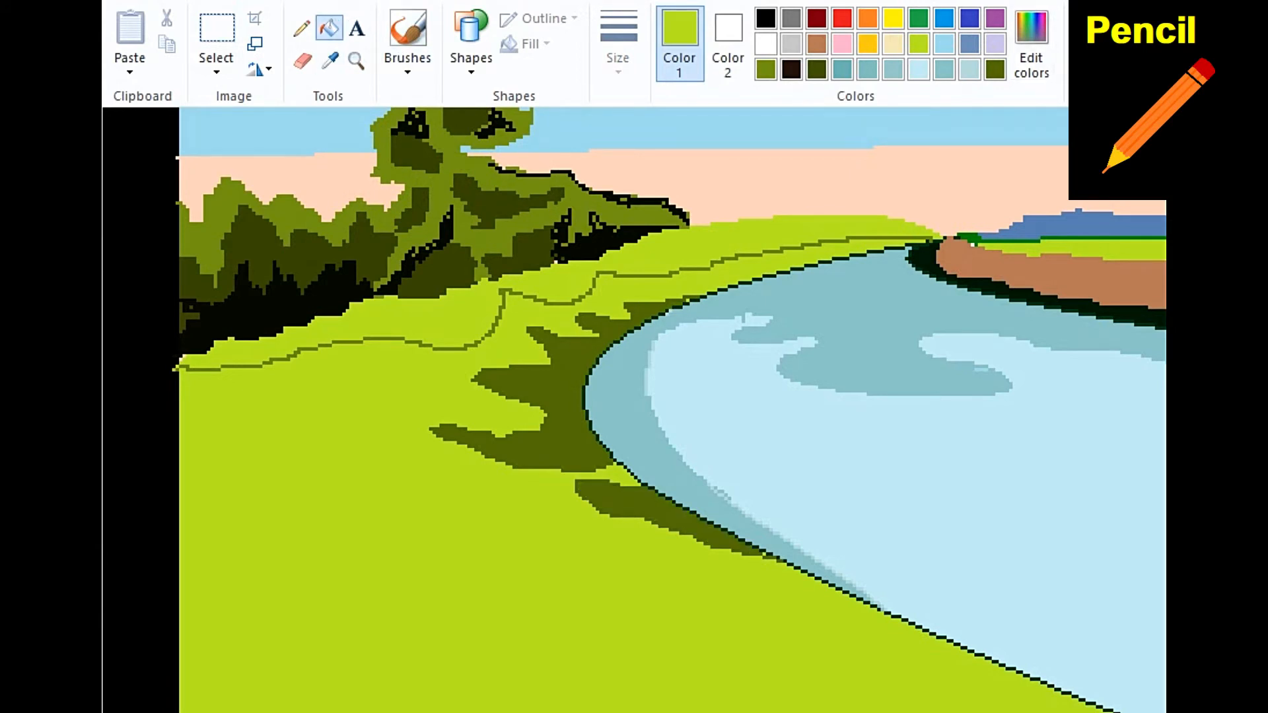
{"action": "left_click", "coordinate": [330, 60]}
{"action": "left_click", "coordinate": [449, 162]}
{"action": "left_click", "coordinate": [396, 449]}
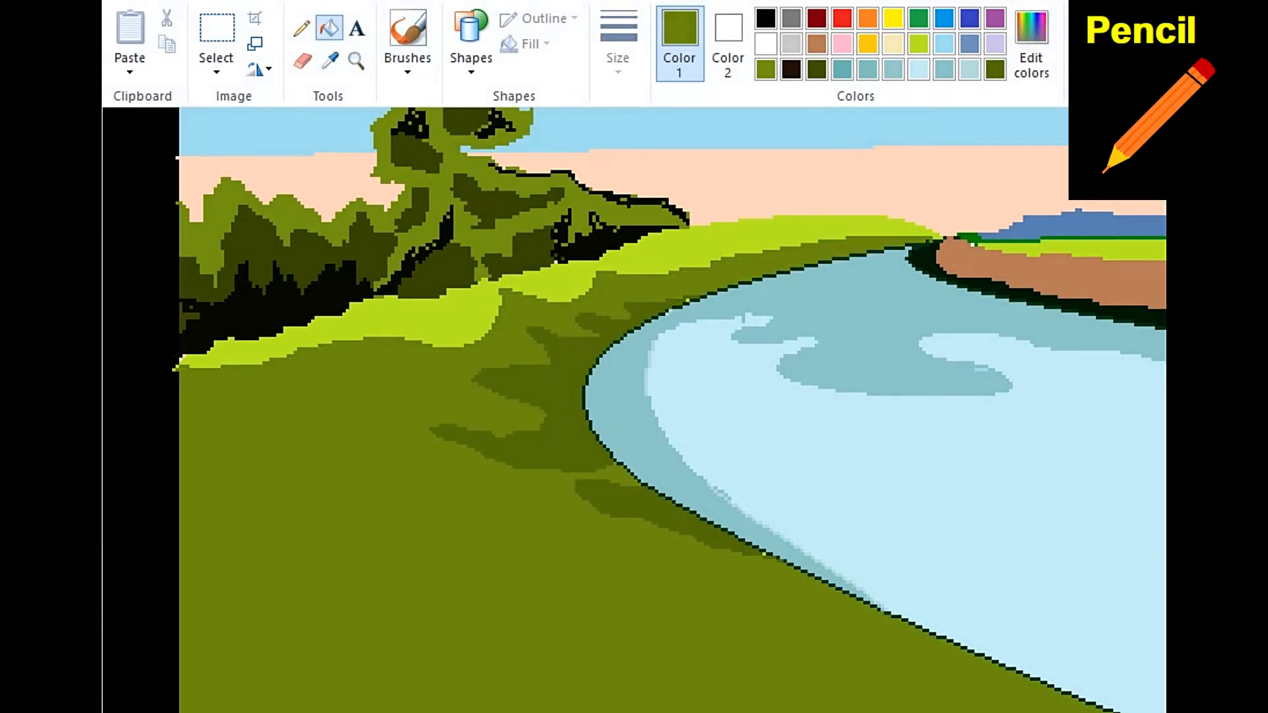
Step: Pick the bright green strip below the bushes, darken it to Red 160, Green 206, Blue 23 and refill the strip
{"action": "left_click", "coordinate": [330, 61]}
{"action": "left_click", "coordinate": [436, 321]}
{"action": "left_click", "coordinate": [1031, 45]}
{"action": "left_click_drag", "start_coordinate": [887, 317], "coordinate": [887, 332]}
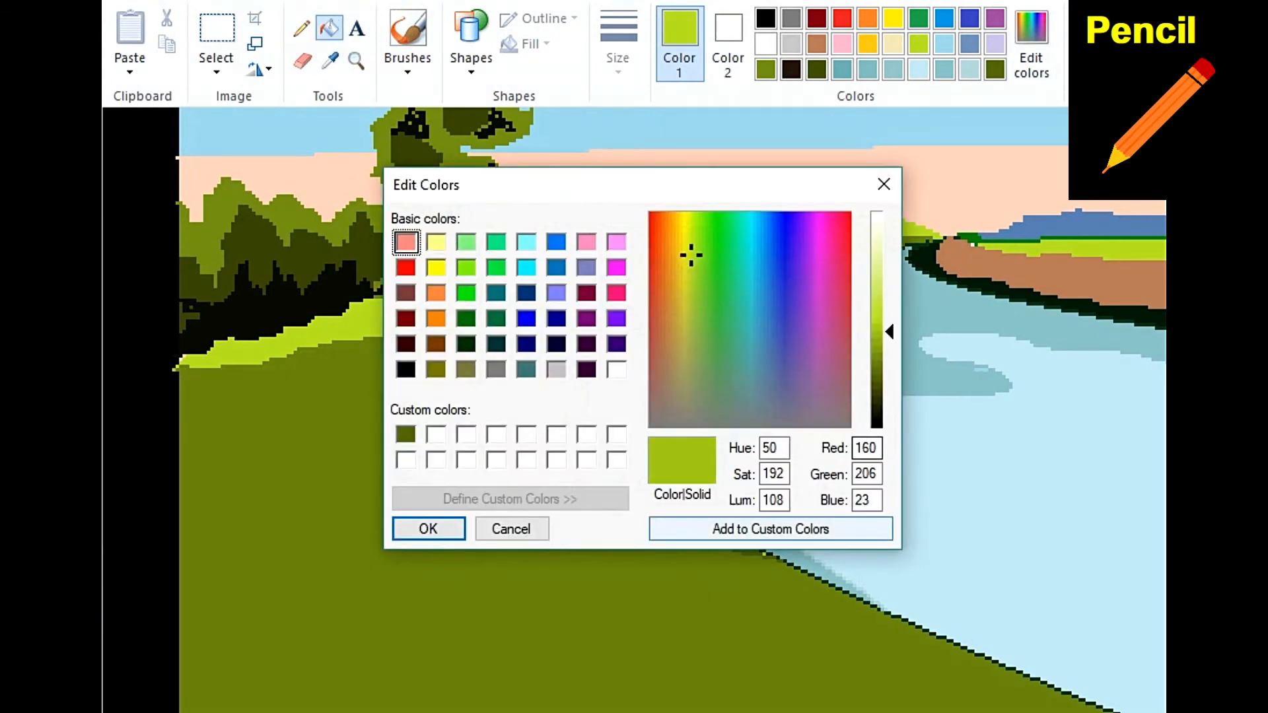
{"action": "left_click", "coordinate": [428, 529]}
{"action": "left_click", "coordinate": [436, 321]}
Step: Pick the dark olive of the left bank's shadows, darken it and refill both shadow shapes
{"action": "left_click", "coordinate": [330, 61]}
{"action": "left_click", "coordinate": [562, 436]}
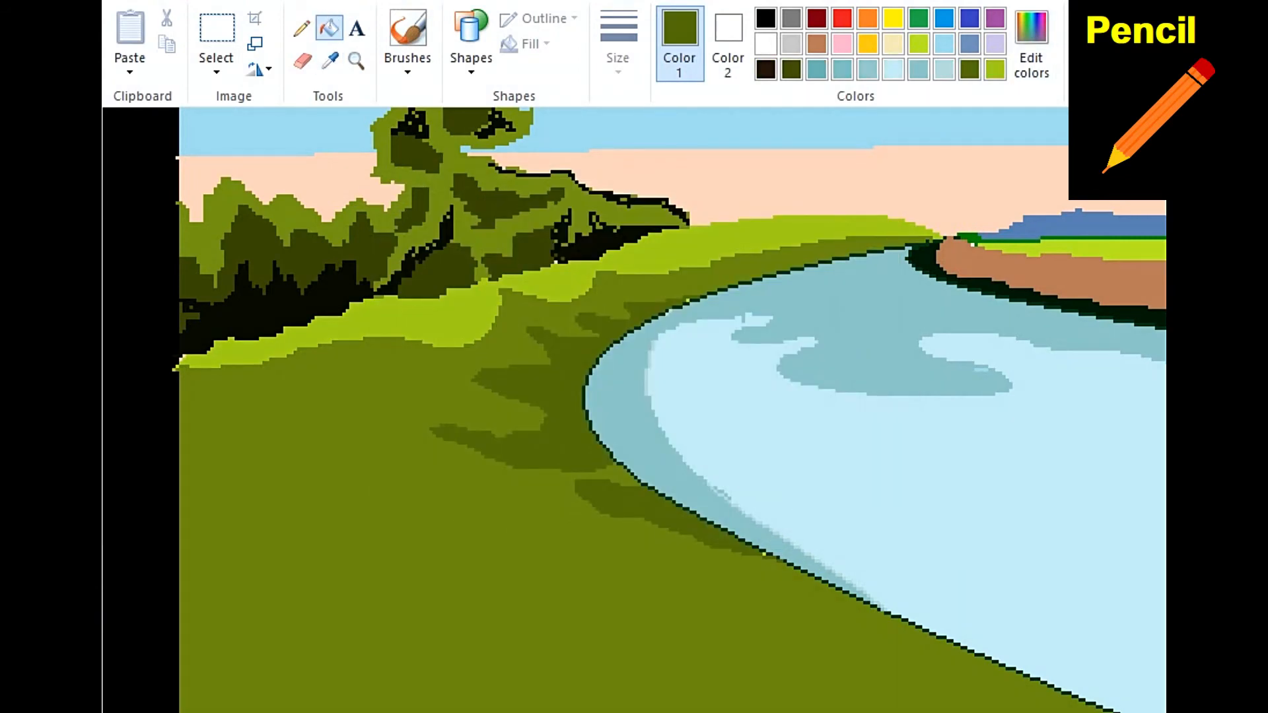
{"action": "left_click", "coordinate": [1031, 45]}
{"action": "left_click_drag", "start_coordinate": [889, 374], "coordinate": [889, 385]}
{"action": "left_click", "coordinate": [770, 529]}
{"action": "left_click", "coordinate": [428, 529]}
{"action": "left_click", "coordinate": [561, 436]}
{"action": "left_click", "coordinate": [628, 503]}
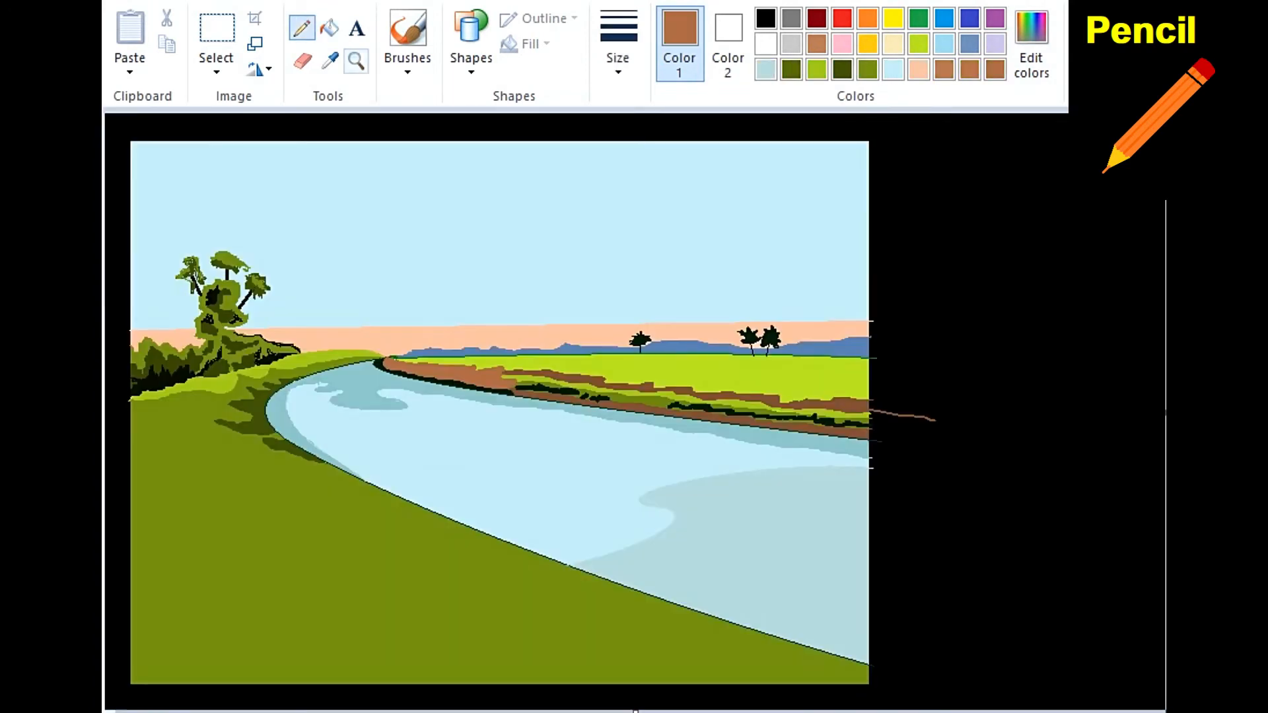
Step: Draw three thin, nearly horizontal lavender lines in the sky with the Line tool as cloud bases
{"action": "left_click", "coordinate": [311, 278]}
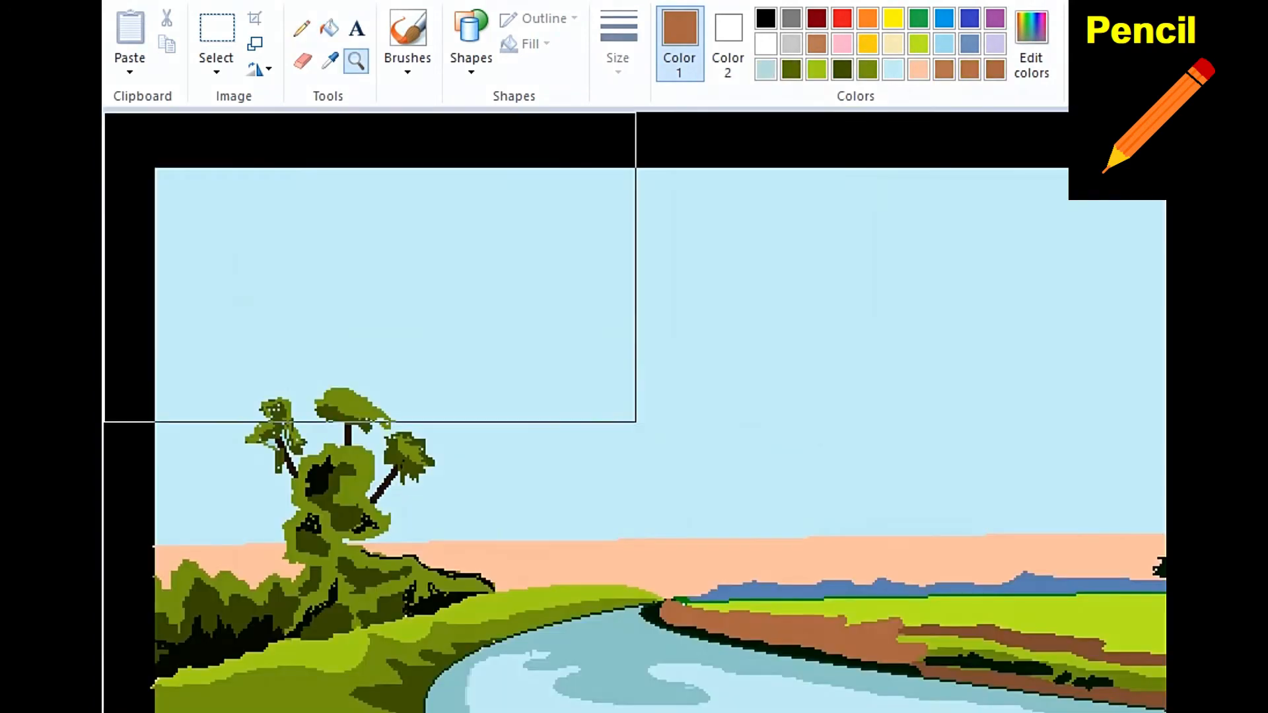
{"action": "left_click", "coordinate": [301, 27]}
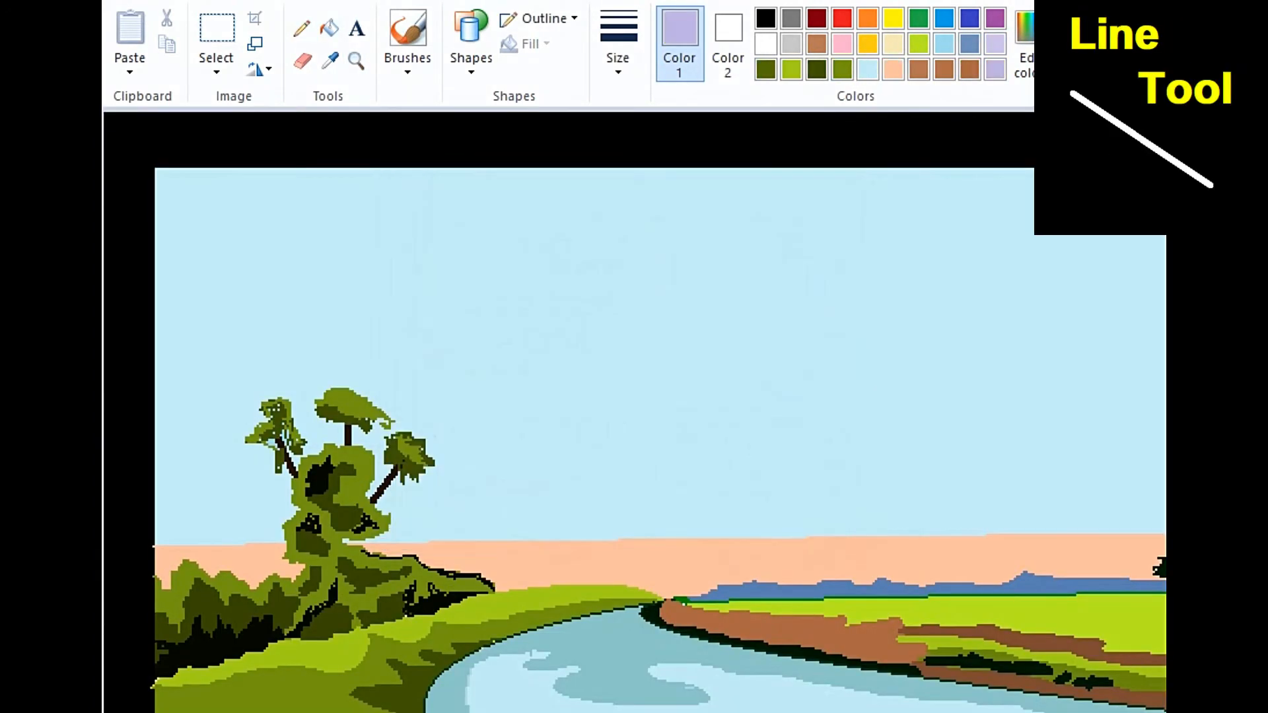
{"action": "left_click_drag", "start_coordinate": [155, 372], "coordinate": [268, 374]}
{"action": "left_click_drag", "start_coordinate": [346, 214], "coordinate": [541, 211]}
{"action": "left_click_drag", "start_coordinate": [606, 341], "coordinate": [846, 339]}
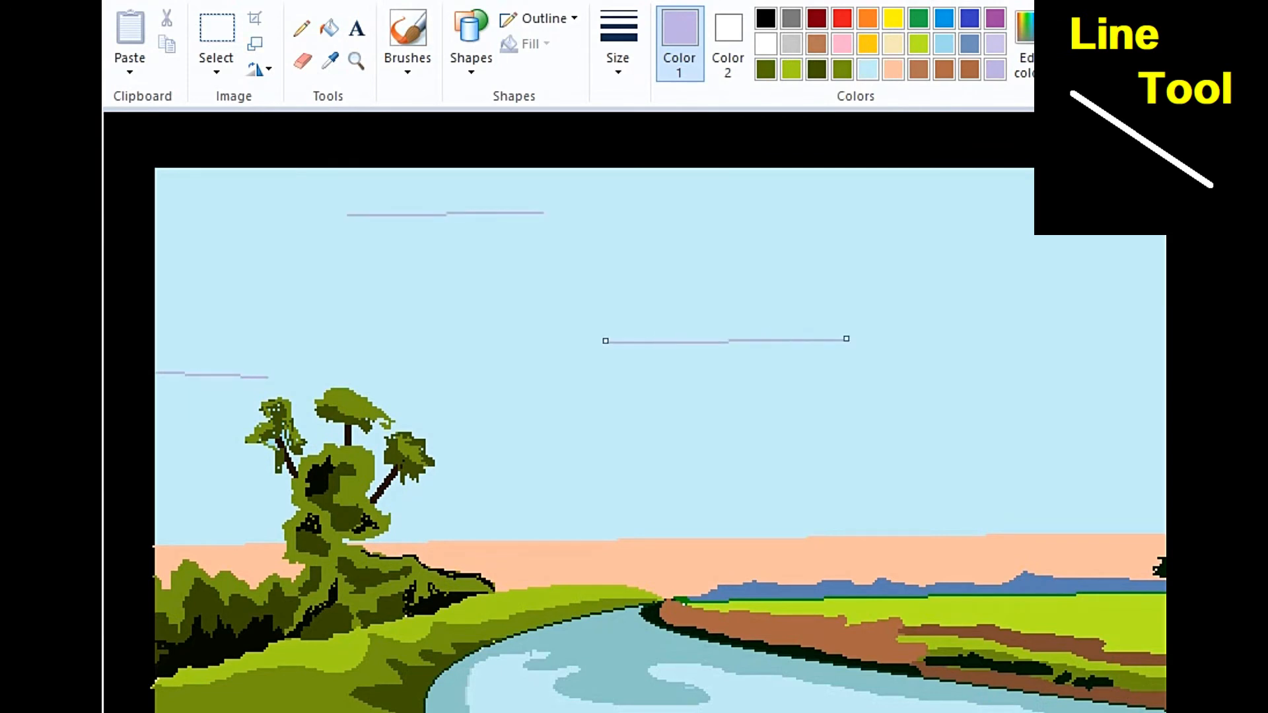
Step: Pencil bumpy lavender cloud tops above the base lines in the sky
{"action": "left_click", "coordinate": [302, 28]}
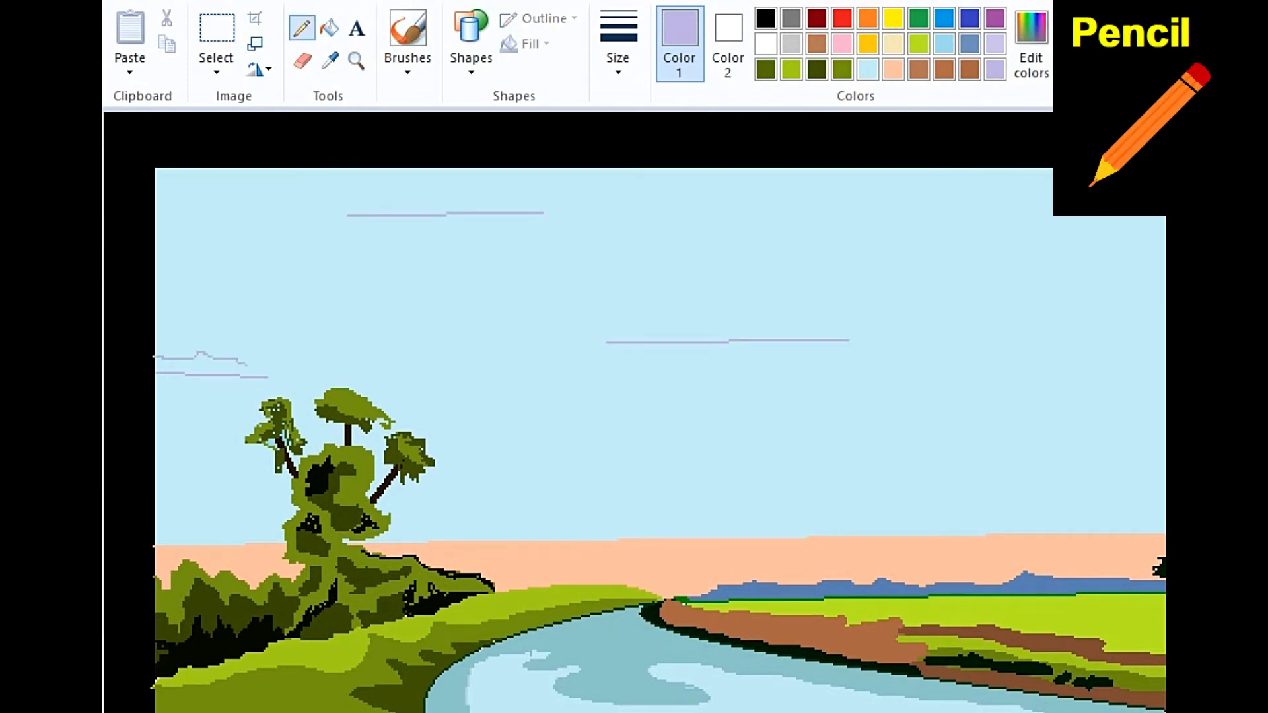
{"action": "mouse_move", "coordinate": [347, 206]}
{"action": "left_mouse_down"}
{"action": "mouse_move", "coordinate": [487, 196]}
{"action": "mouse_move", "coordinate": [545, 212]}
{"action": "left_mouse_up"}
{"action": "left_click", "coordinate": [330, 61]}
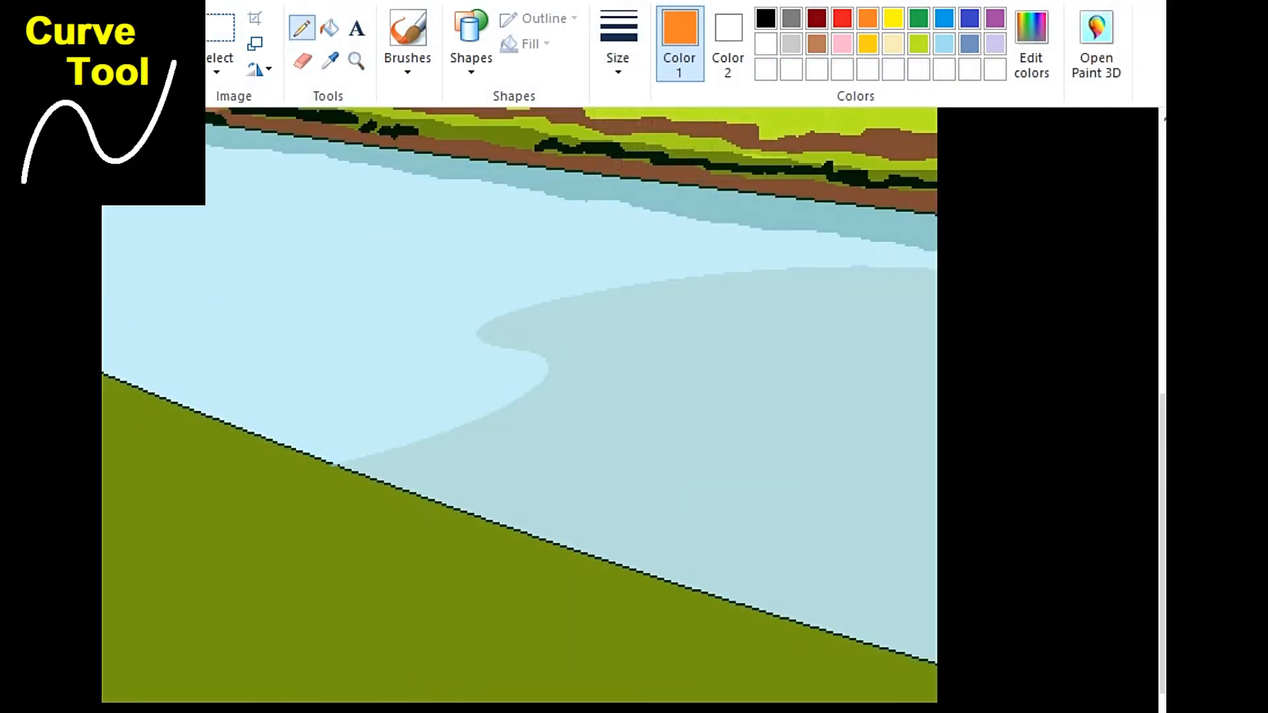
Step: Draw two orange curves on the gray-blue water, meeting in a point, to outline a small boat
{"action": "left_click", "coordinate": [471, 41]}
{"action": "left_click", "coordinate": [484, 98]}
{"action": "left_click_drag", "start_coordinate": [590, 416], "coordinate": [782, 374]}
{"action": "left_click_drag", "start_coordinate": [680, 397], "coordinate": [721, 427]}
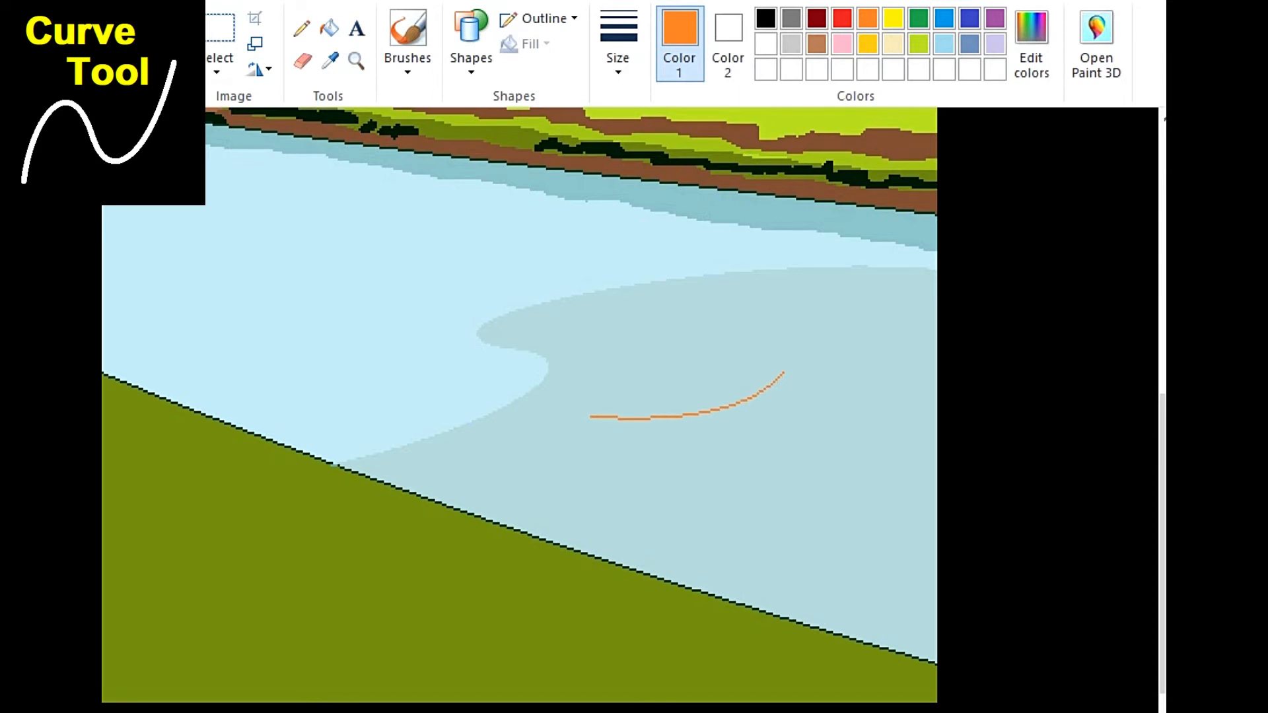
{"action": "left_click", "coordinate": [721, 427]}
{"action": "left_click_drag", "start_coordinate": [591, 417], "coordinate": [675, 369]}
{"action": "left_click", "coordinate": [675, 369]}
{"action": "left_click", "coordinate": [703, 439]}
Step: Draw the boat's notched stern edge in dark red, joining the open ends of the two orange curves
{"action": "left_click", "coordinate": [356, 61]}
{"action": "left_click", "coordinate": [703, 394]}
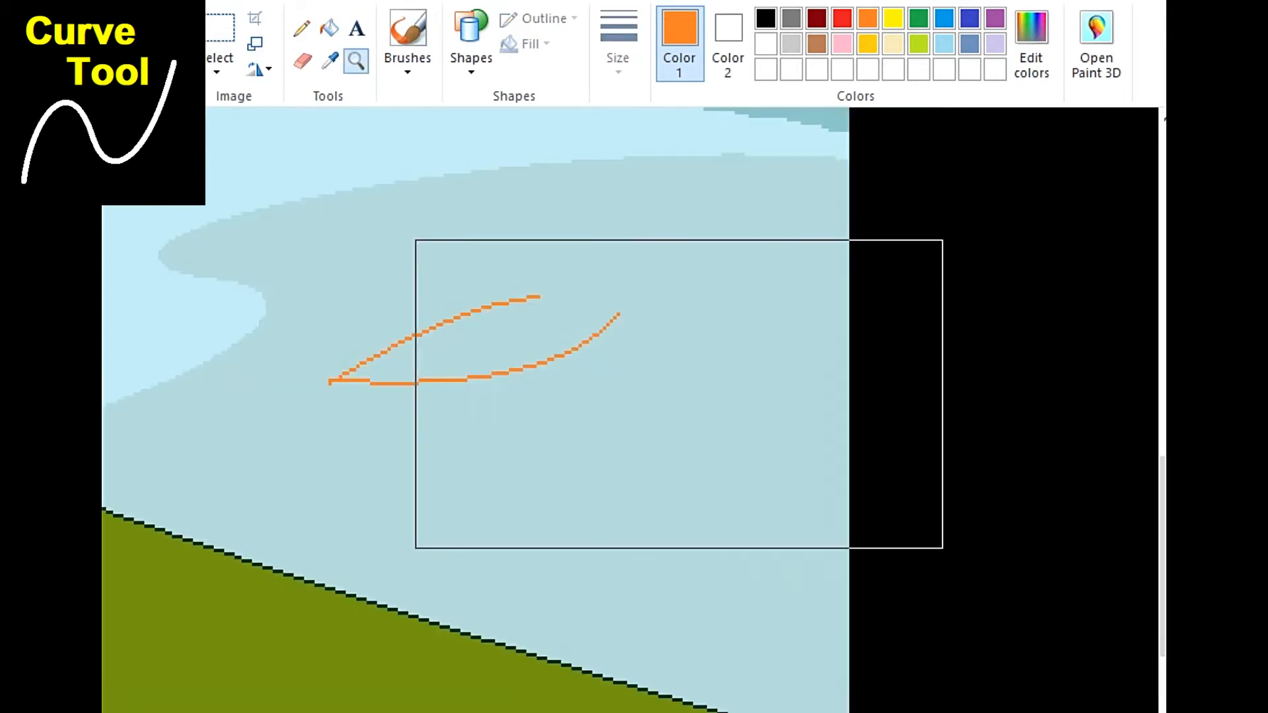
{"action": "left_click", "coordinate": [302, 29]}
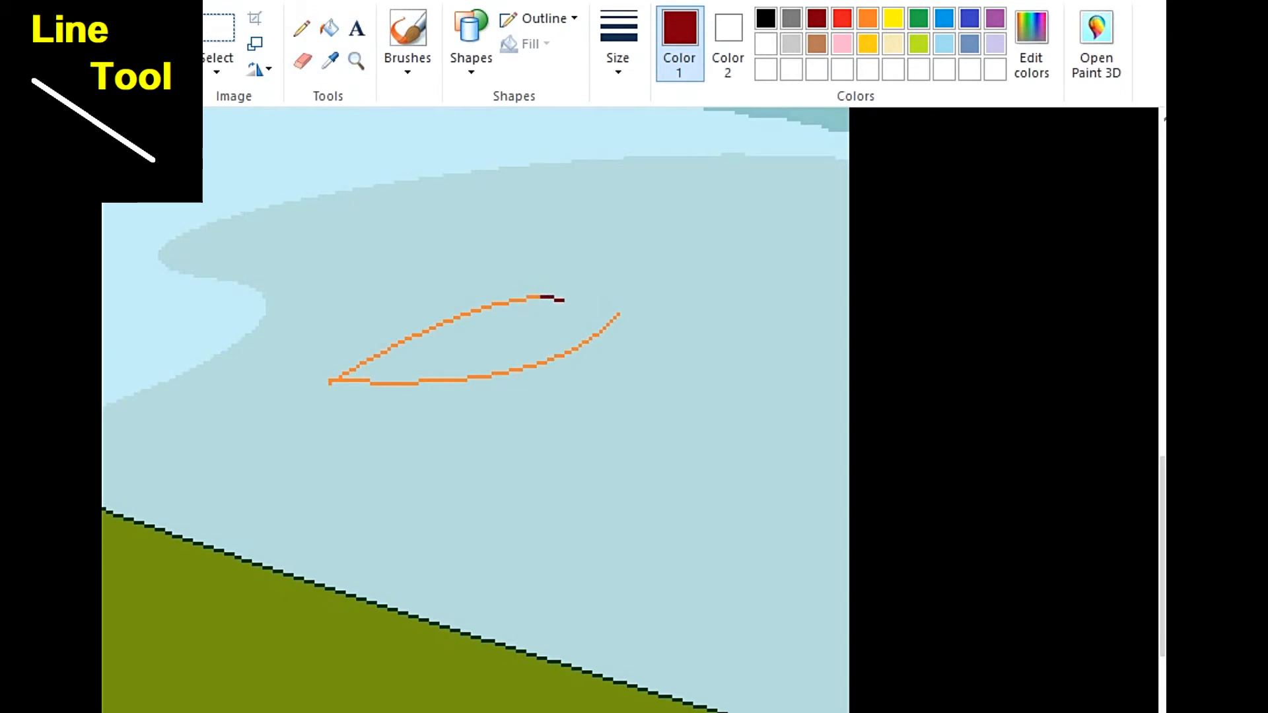
{"action": "mouse_move", "coordinate": [563, 300]}
{"action": "left_mouse_down"}
{"action": "mouse_move", "coordinate": [597, 307]}
{"action": "mouse_move", "coordinate": [584, 317]}
{"action": "left_mouse_up"}
{"action": "left_click", "coordinate": [568, 310]}
{"action": "left_click", "coordinate": [581, 310]}
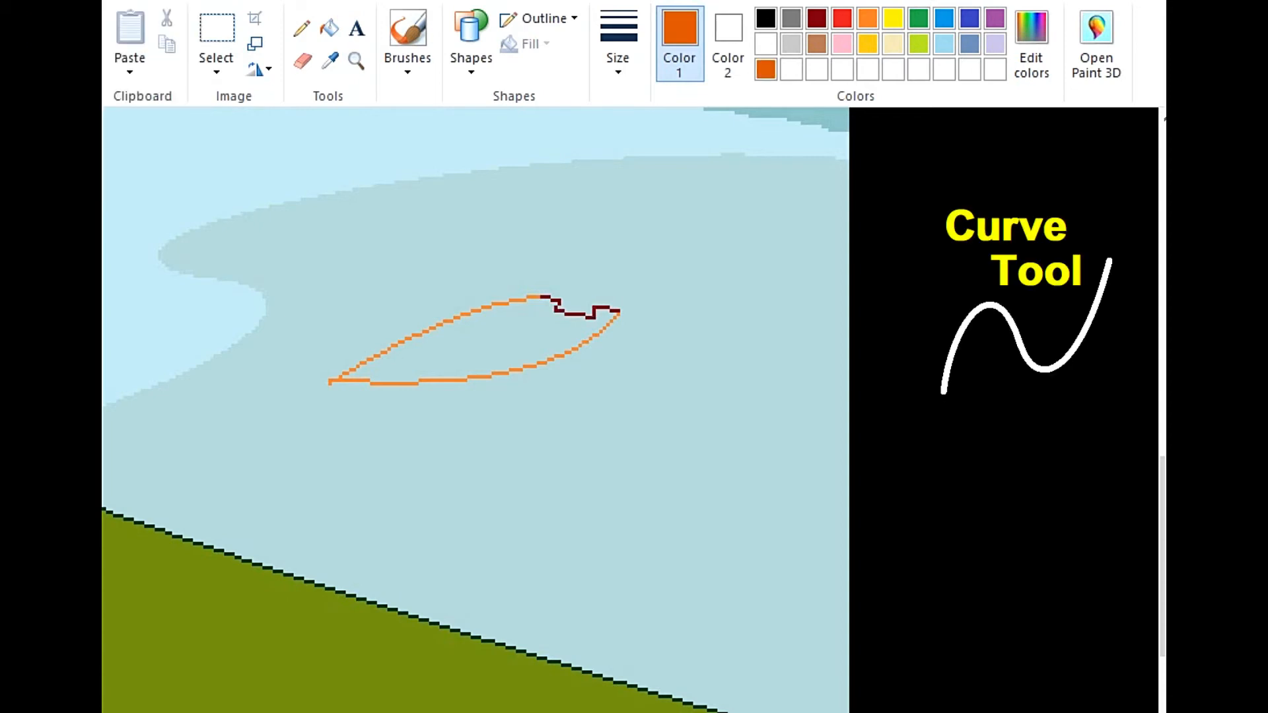
Step: Draw a dark orange curve just inside the boat's upper edge and dark red lines enclosing the stern panel
{"action": "left_click_drag", "start_coordinate": [355, 380], "coordinate": [539, 314]}
{"action": "left_click_drag", "start_coordinate": [458, 338], "coordinate": [485, 314]}
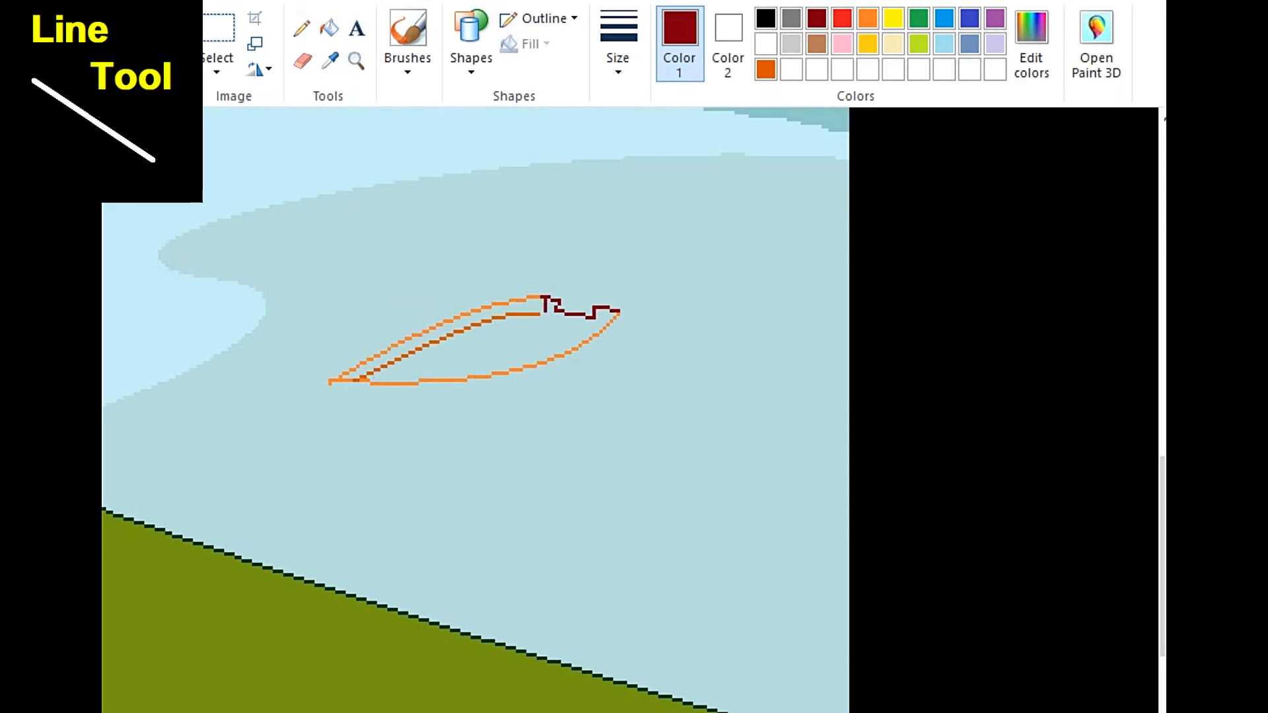
{"action": "left_click_drag", "start_coordinate": [545, 310], "coordinate": [596, 328]}
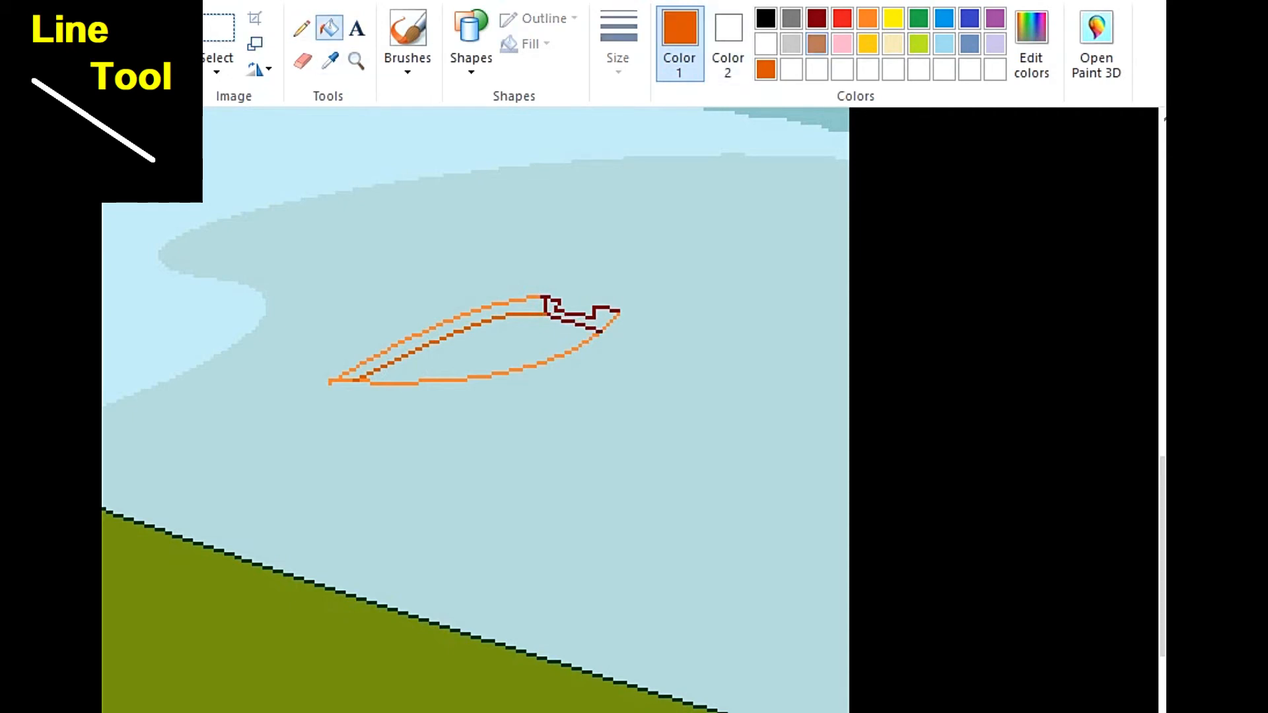
Step: Fill the boat's stern panel with dark red and the strip along its upper edge with dark orange
{"action": "left_click", "coordinate": [817, 18]}
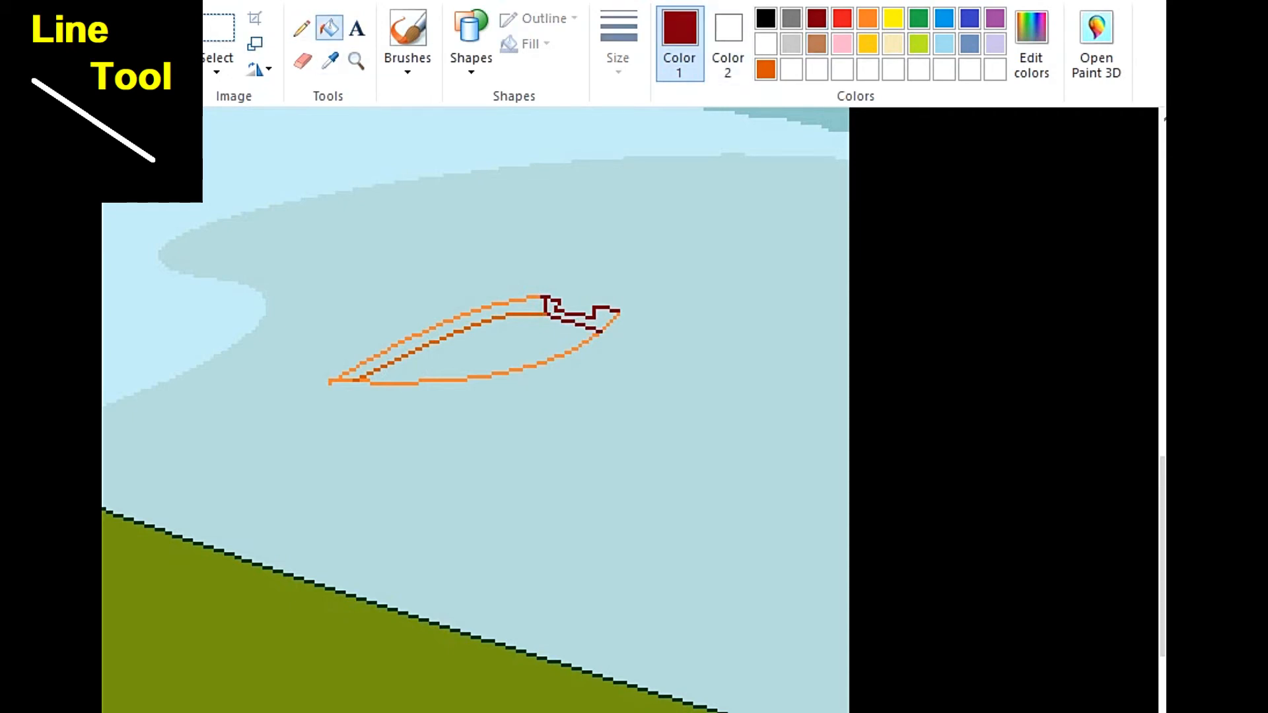
{"action": "left_click", "coordinate": [603, 319]}
{"action": "left_click", "coordinate": [330, 61]}
{"action": "left_click", "coordinate": [765, 68]}
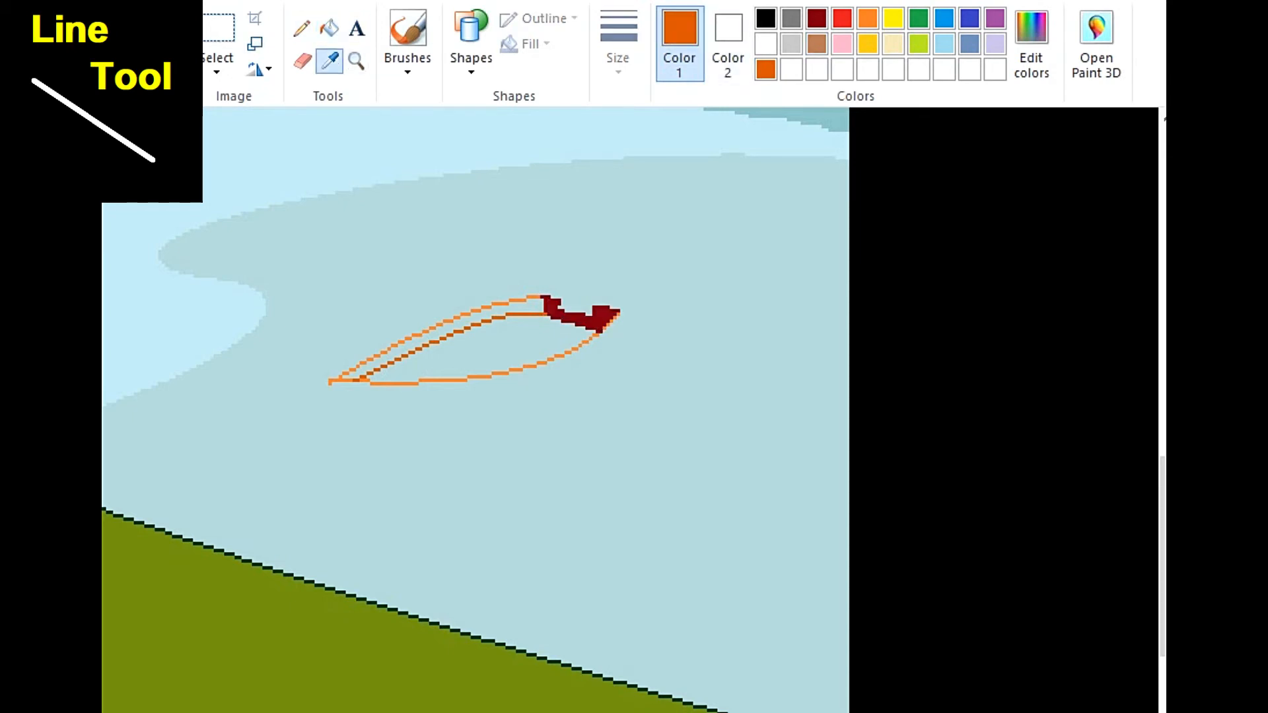
{"action": "left_click", "coordinate": [329, 28]}
{"action": "left_click", "coordinate": [463, 318]}
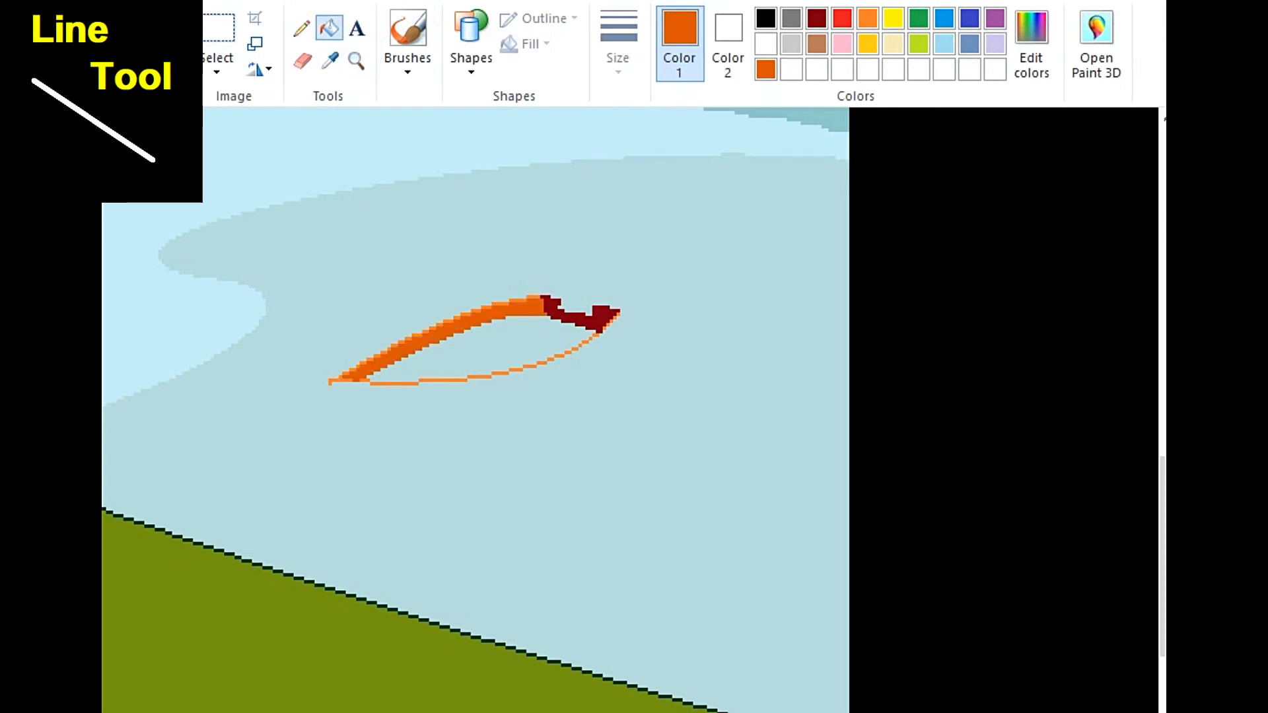
Step: Fill the boat's interior with red darkened to Red 191, Green 15, Blue 23, and recolor the upper strip yellow
{"action": "left_click", "coordinate": [842, 18]}
{"action": "left_click", "coordinate": [1031, 44]}
{"action": "left_click_drag", "start_coordinate": [877, 316], "coordinate": [877, 341]}
{"action": "left_click", "coordinate": [431, 522]}
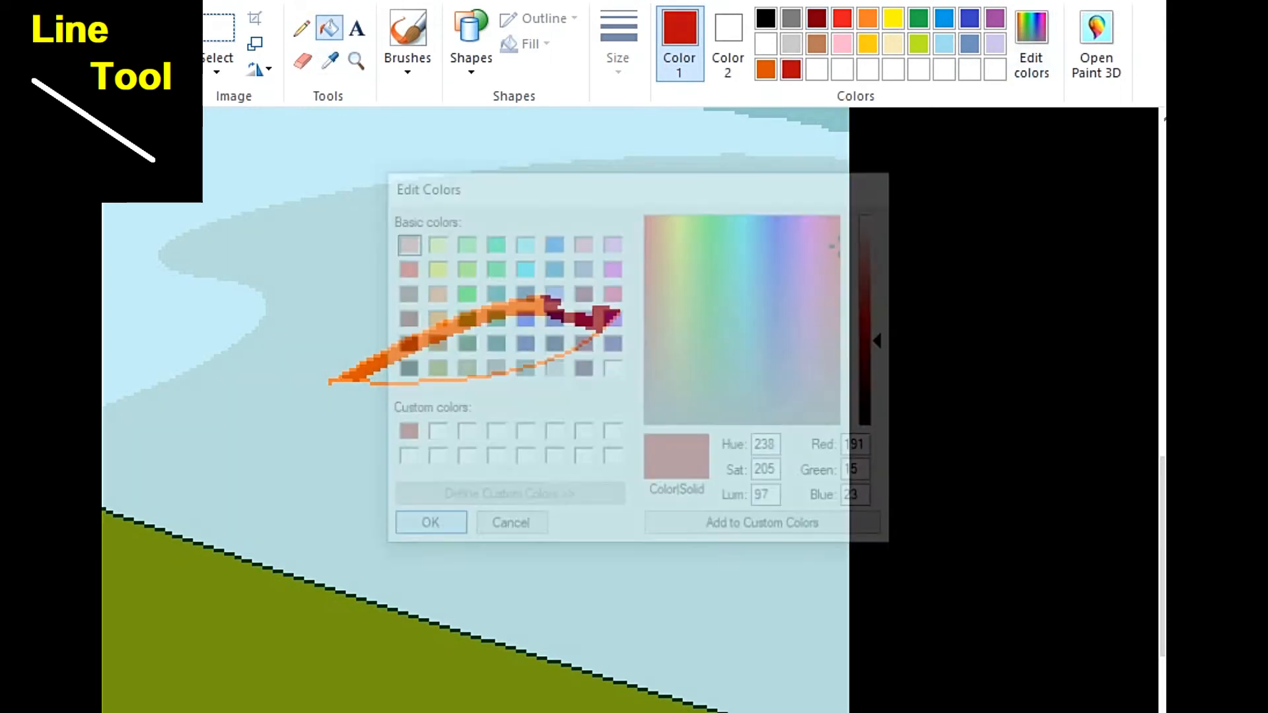
{"action": "left_click", "coordinate": [488, 350]}
{"action": "left_click", "coordinate": [893, 19]}
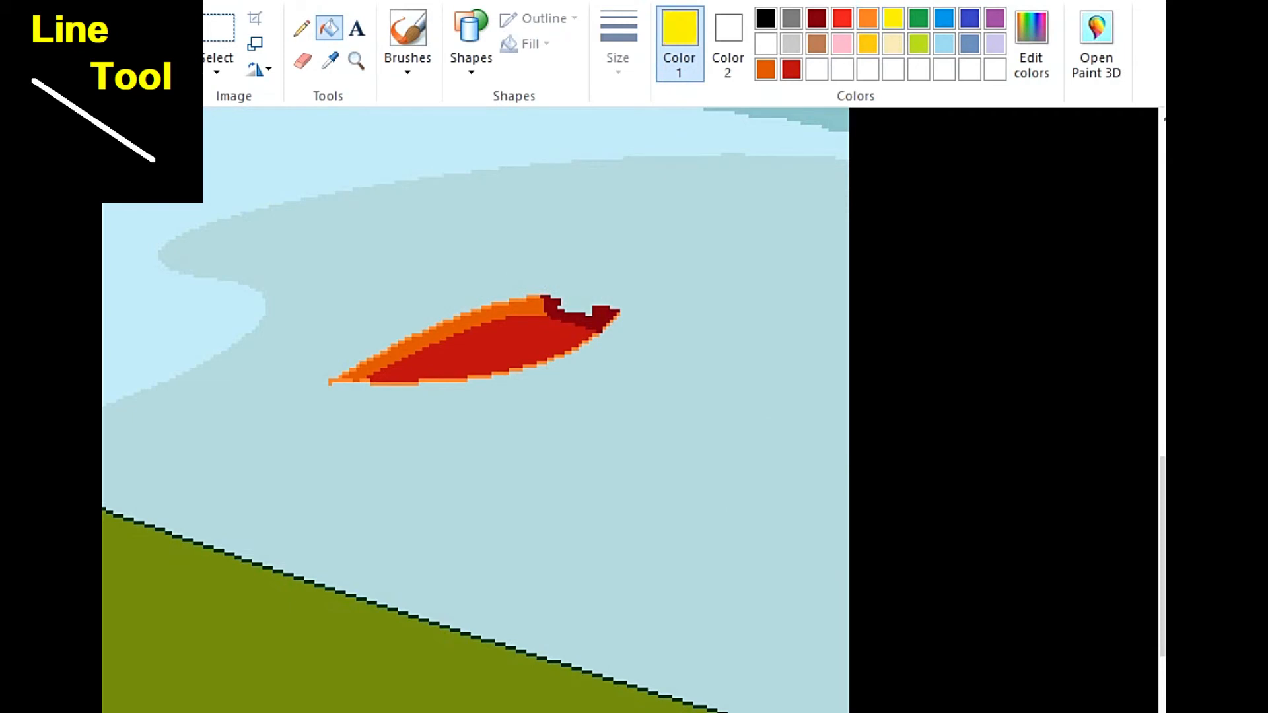
{"action": "left_click", "coordinate": [463, 319]}
Step: Draw four slanted brown lines across the boat's red interior with the Line tool to mark two seat planks
{"action": "left_click", "coordinate": [302, 28]}
{"action": "left_click", "coordinate": [816, 44]}
{"action": "left_click", "coordinate": [470, 40]}
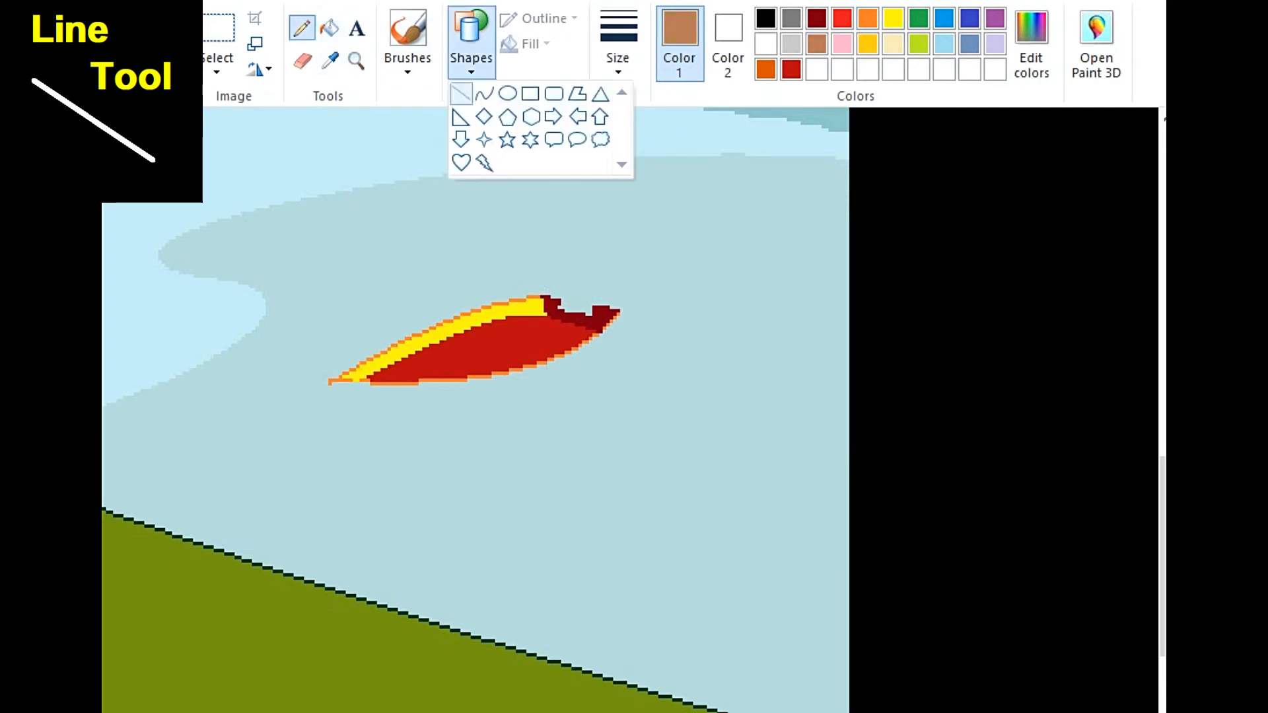
{"action": "left_click", "coordinate": [461, 94]}
{"action": "left_click_drag", "start_coordinate": [504, 320], "coordinate": [585, 340]}
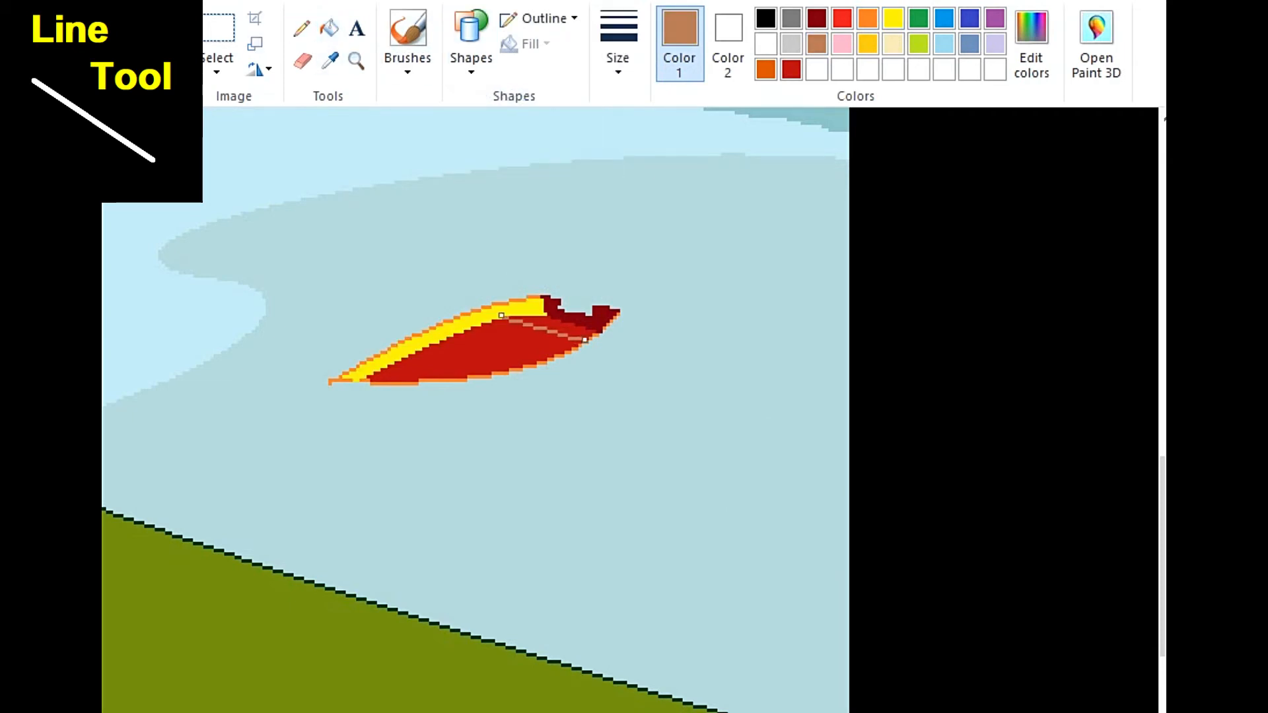
{"action": "left_click_drag", "start_coordinate": [486, 324], "coordinate": [564, 350]}
{"action": "left_click_drag", "start_coordinate": [439, 340], "coordinate": [515, 364]}
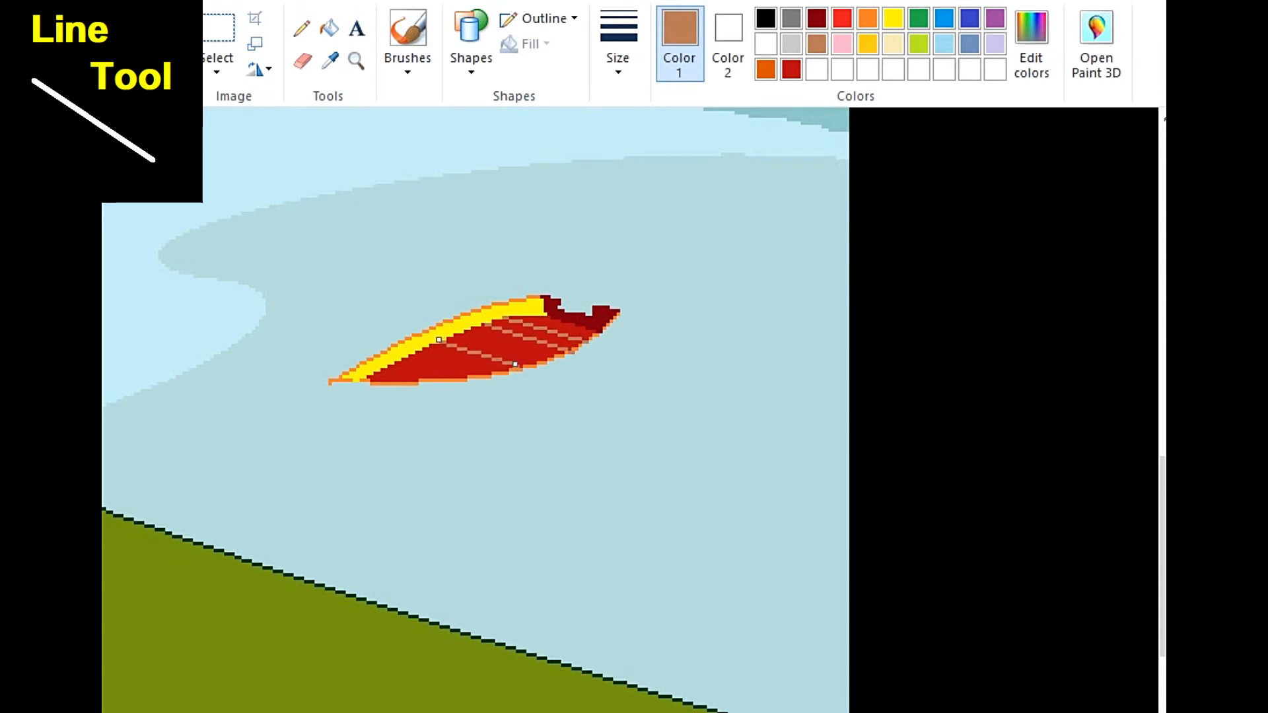
{"action": "key", "text": "Down"}
{"action": "left_click_drag", "start_coordinate": [414, 356], "coordinate": [475, 376]}
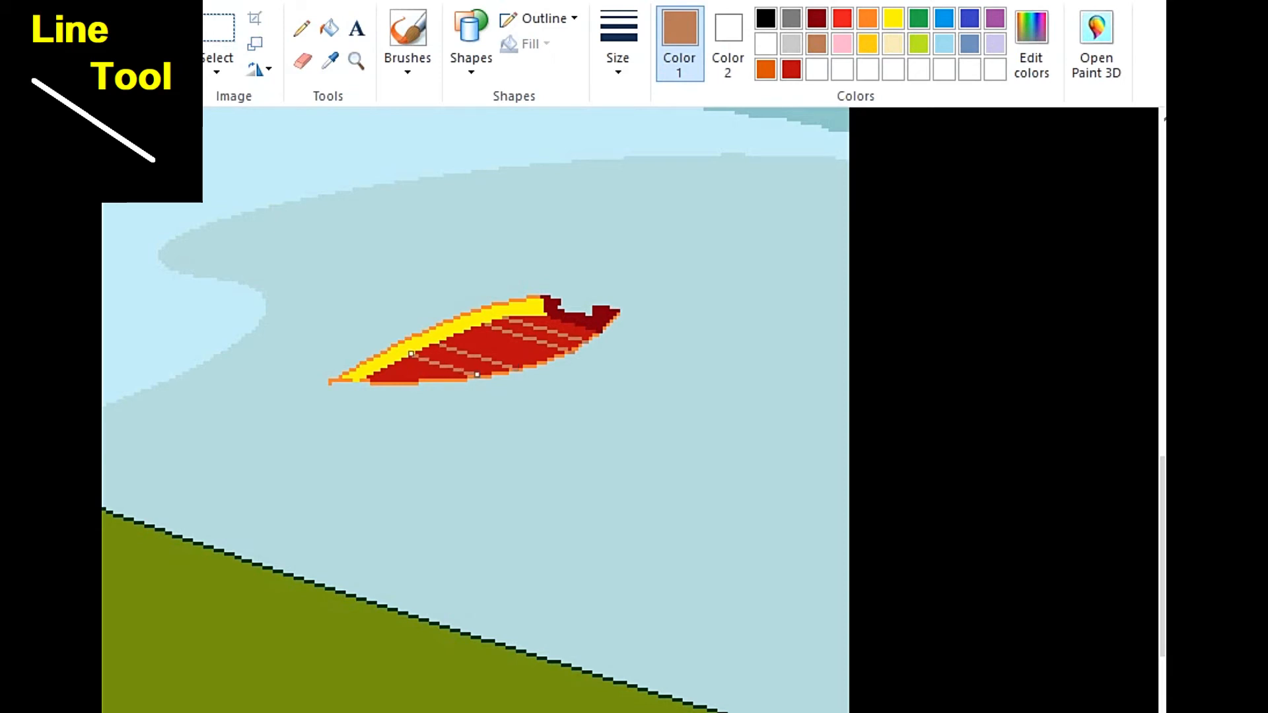
Step: Fill the two seat planks between the slanted lines with brown
{"action": "left_click", "coordinate": [328, 28]}
{"action": "left_click", "coordinate": [536, 335]}
{"action": "left_click", "coordinate": [462, 362]}
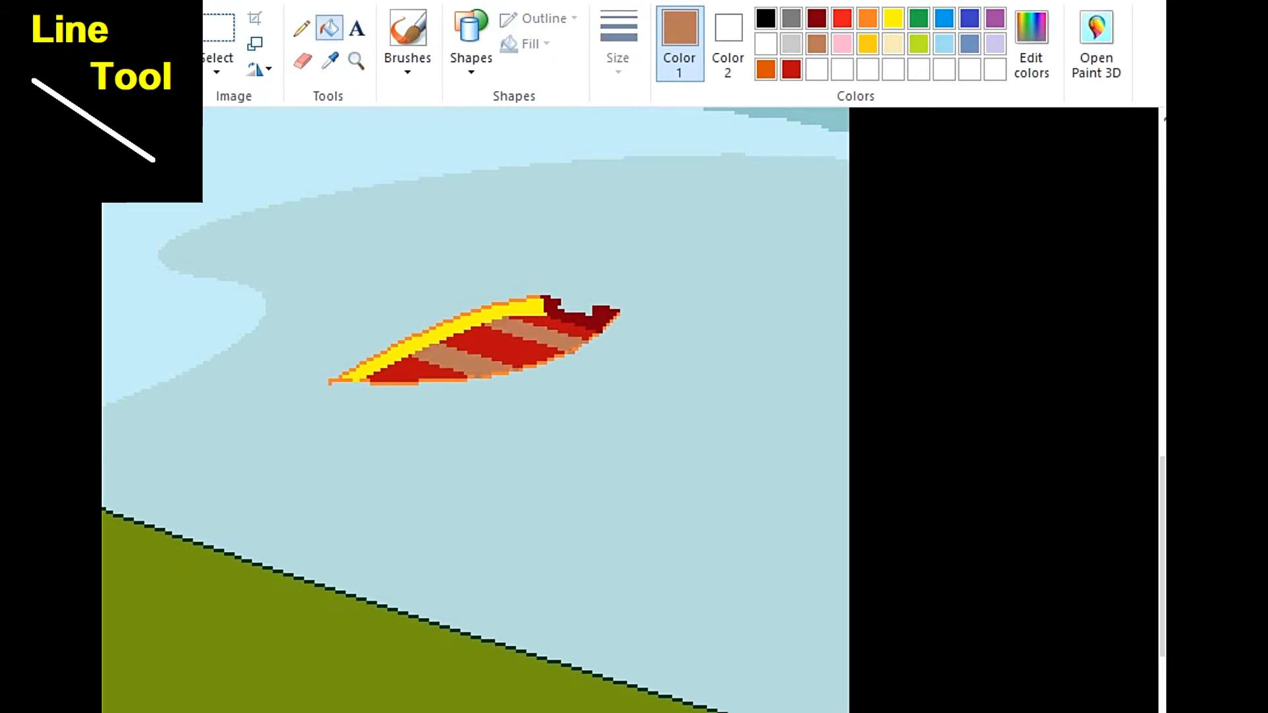
Step: Outline the boat's outer hull below the rim in dark red with the Curve tool, from bow to stern
{"action": "left_click", "coordinate": [302, 28]}
{"action": "left_click", "coordinate": [842, 18]}
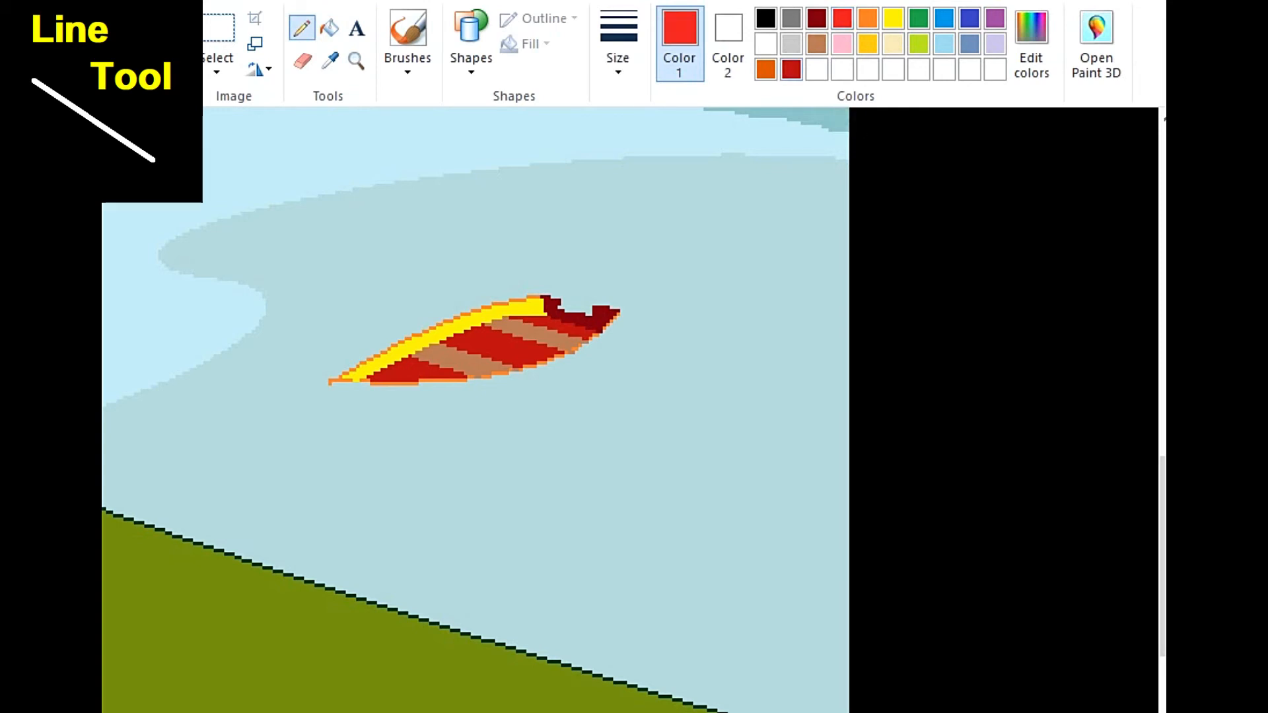
{"action": "left_click", "coordinate": [791, 69]}
{"action": "left_click", "coordinate": [471, 43]}
{"action": "left_click", "coordinate": [485, 95]}
{"action": "left_click_drag", "start_coordinate": [331, 381], "coordinate": [606, 374]}
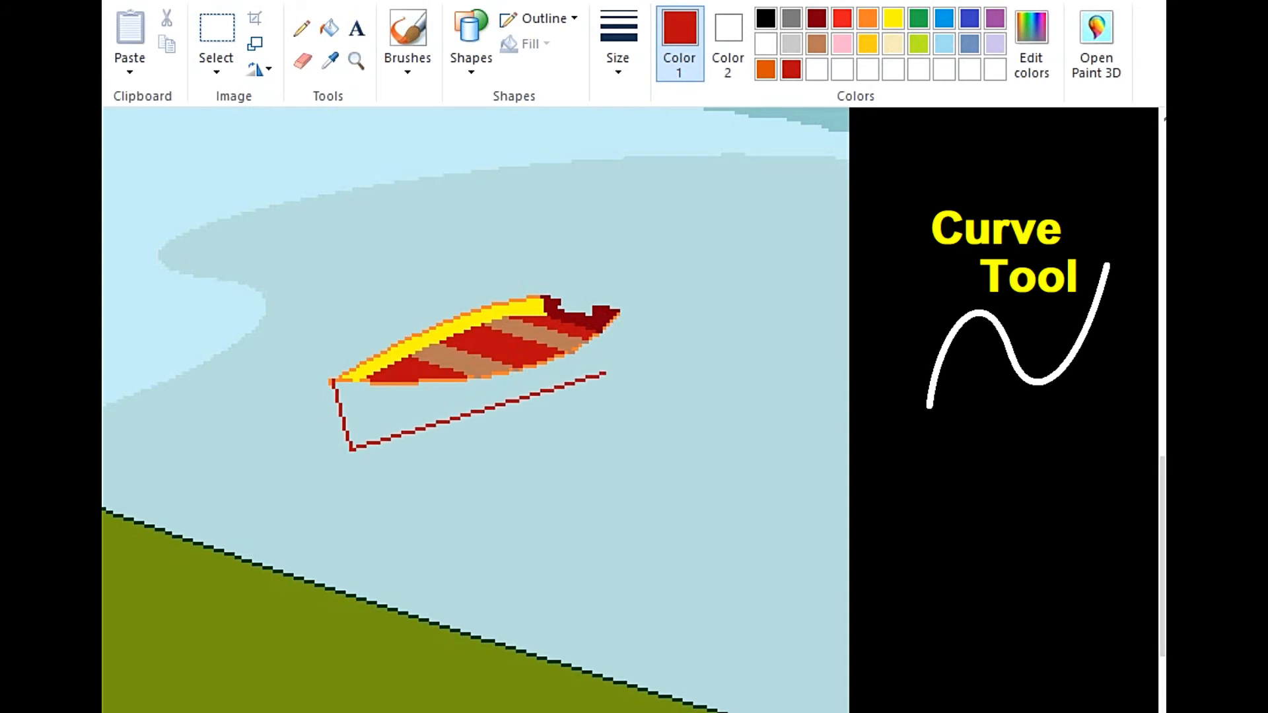
{"action": "left_click_drag", "start_coordinate": [463, 424], "coordinate": [520, 425]}
{"action": "left_click_drag", "start_coordinate": [618, 312], "coordinate": [605, 374]}
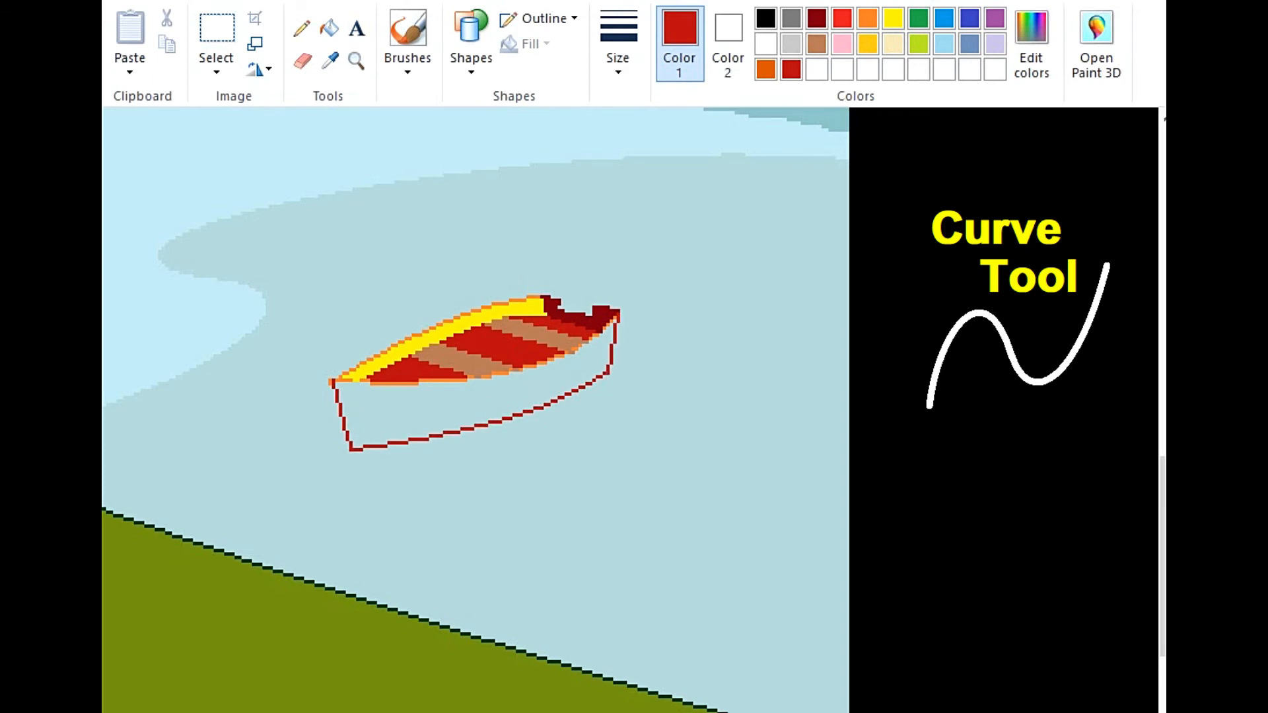
Step: Fill the boat's outer hull side with gold
{"action": "scroll", "coordinate": [605, 374], "scroll_direction": "down", "scroll_amount": 2}
{"action": "scroll", "coordinate": [634, 409], "scroll_direction": "up", "scroll_amount": 1}
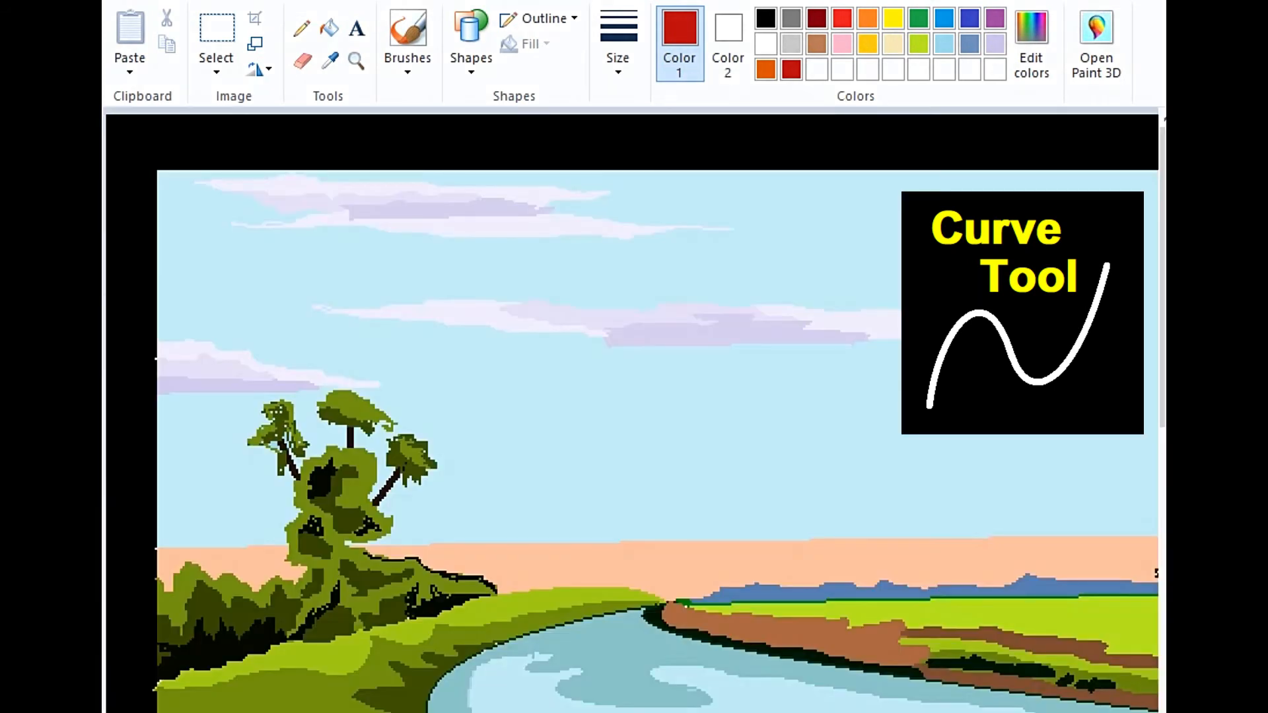
{"action": "scroll", "coordinate": [634, 409], "scroll_direction": "down", "scroll_amount": 1}
{"action": "scroll", "coordinate": [634, 410], "scroll_direction": "up", "scroll_amount": 1}
{"action": "scroll", "coordinate": [634, 410], "scroll_direction": "down", "scroll_amount": 1}
{"action": "left_click", "coordinate": [356, 61]}
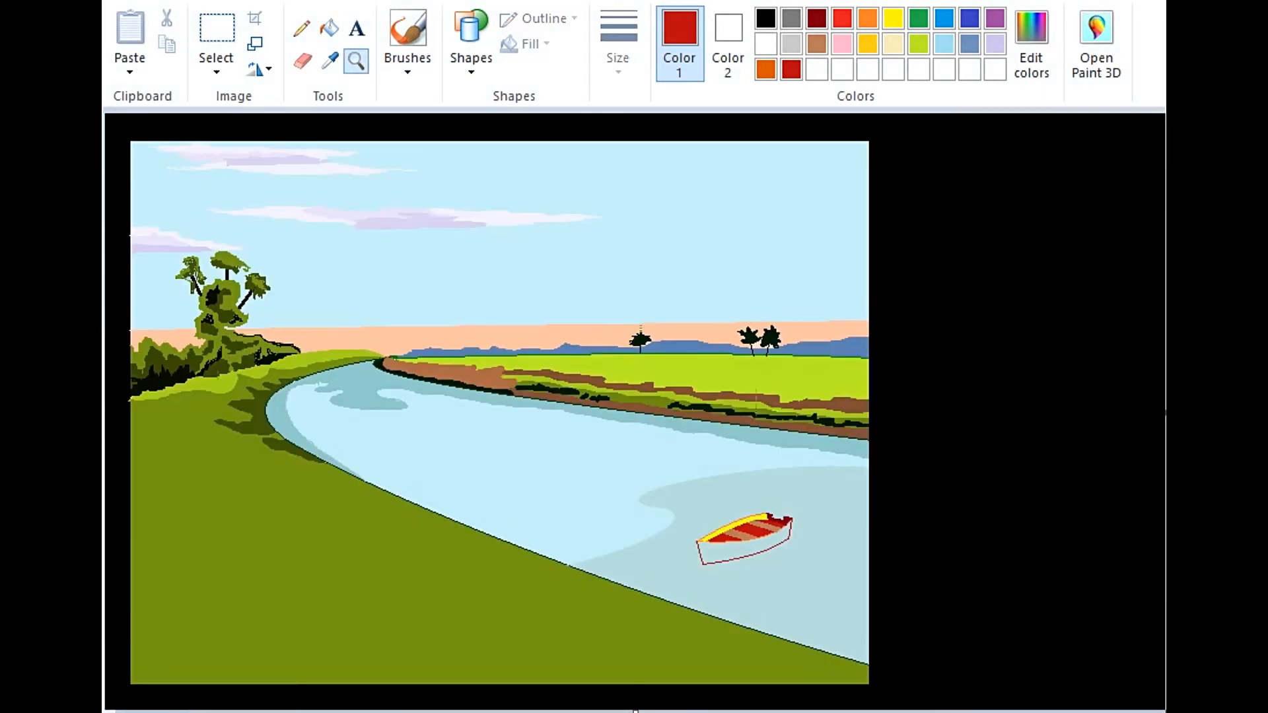
{"action": "left_click", "coordinate": [760, 540]}
{"action": "left_click", "coordinate": [576, 427]}
{"action": "left_click", "coordinate": [520, 315]}
{"action": "left_click", "coordinate": [490, 309]}
{"action": "left_click_drag", "start_coordinate": [785, 712], "coordinate": [756, 712]}
{"action": "scroll", "coordinate": [799, 198], "scroll_direction": "up", "scroll_amount": 3}
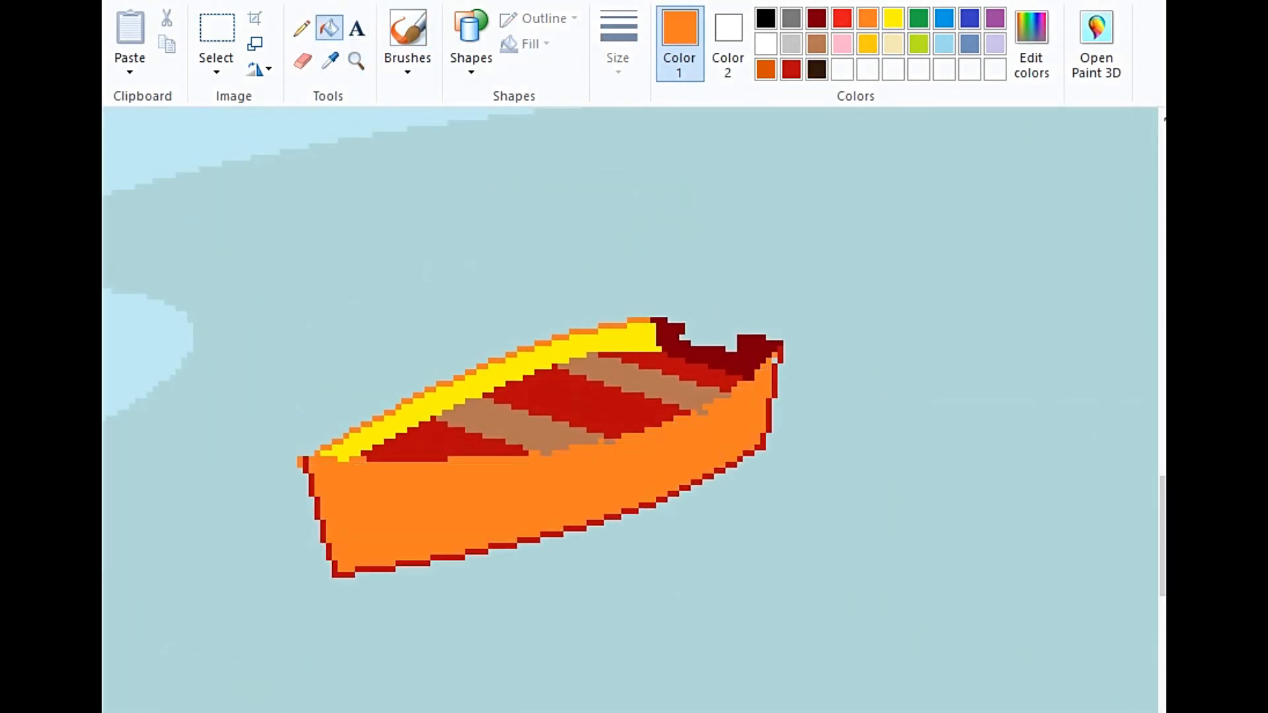
{"action": "key", "text": "ctrl+z"}
{"action": "left_click", "coordinate": [868, 44]}
{"action": "left_click", "coordinate": [529, 498]}
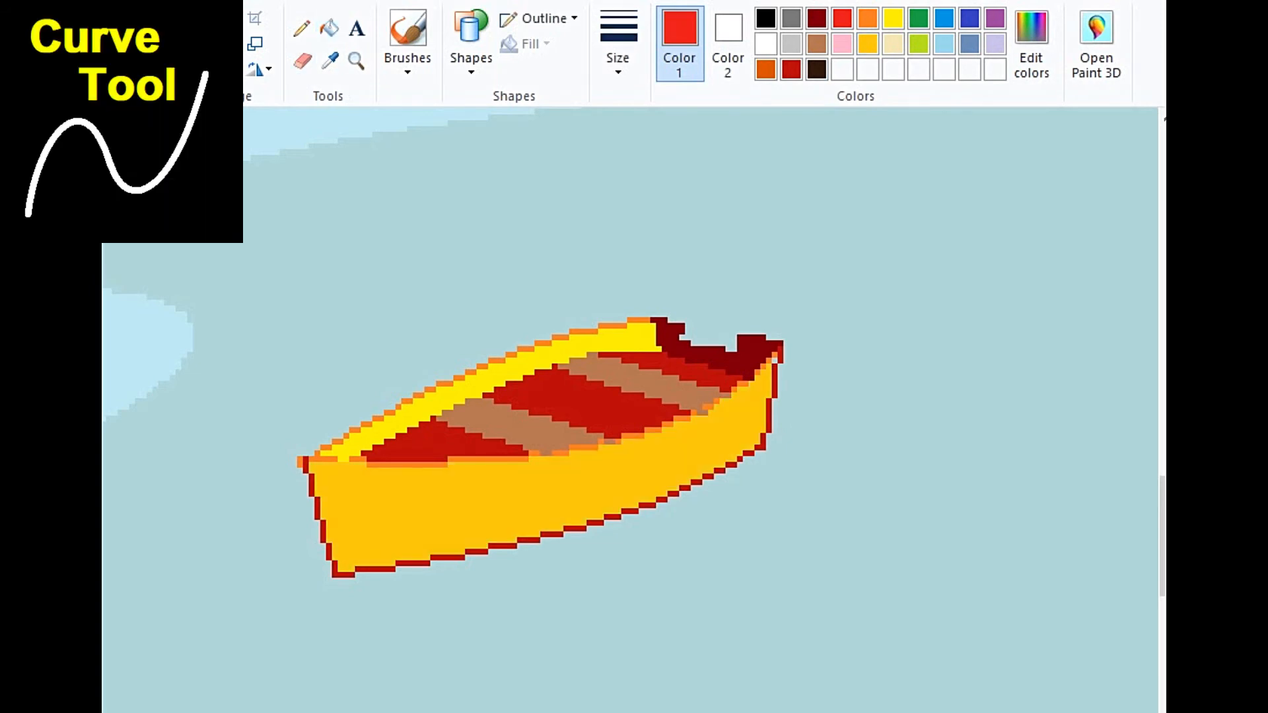
Step: Draw a red curve along the upper part of the gold hull, parallel to the rim
{"action": "left_click_drag", "start_coordinate": [311, 483], "coordinate": [737, 390]}
{"action": "left_click_drag", "start_coordinate": [528, 436], "coordinate": [462, 485]}
{"action": "left_click_drag", "start_coordinate": [621, 439], "coordinate": [623, 466]}
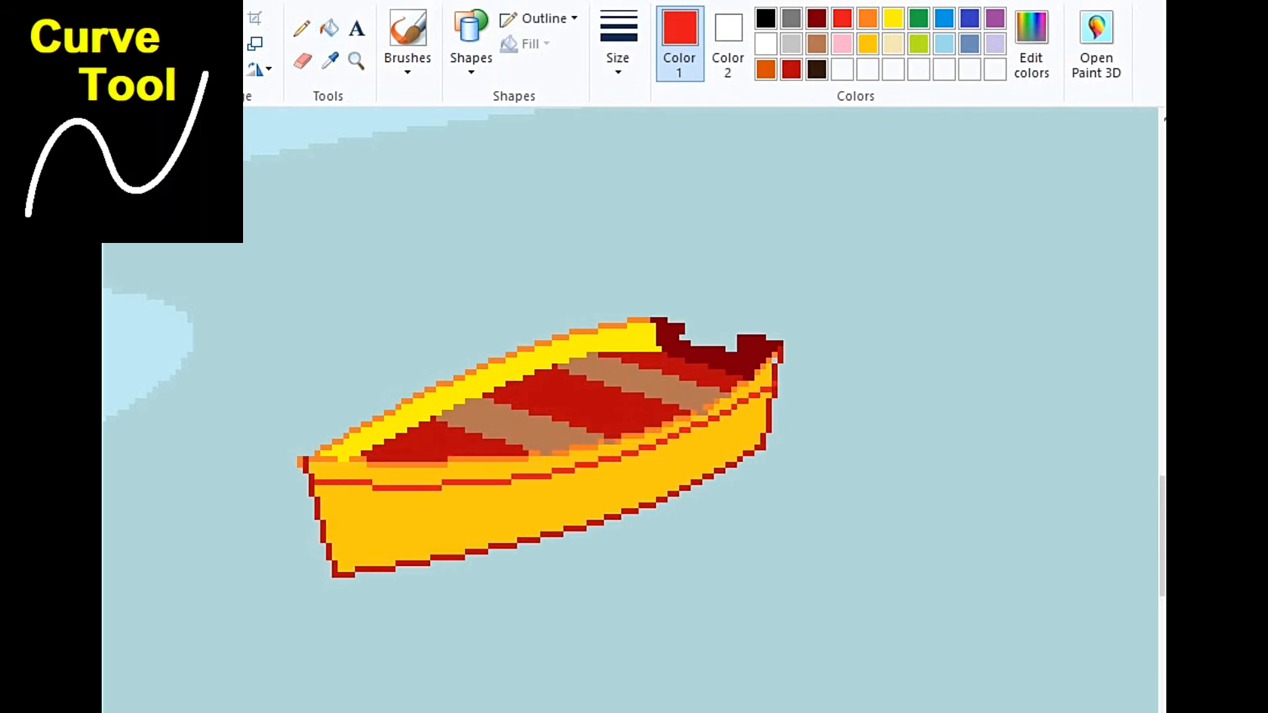
Step: Draw a blue curve beneath the red hull line and fill the band between them with blue
{"action": "left_click", "coordinate": [322, 506]}
{"action": "left_click_drag", "start_coordinate": [322, 505], "coordinate": [763, 406]}
{"action": "left_click_drag", "start_coordinate": [436, 478], "coordinate": [437, 509]}
{"action": "left_click_drag", "start_coordinate": [624, 443], "coordinate": [626, 468]}
{"action": "left_click", "coordinate": [918, 17]}
{"action": "left_click", "coordinate": [943, 18]}
{"action": "left_click", "coordinate": [329, 28]}
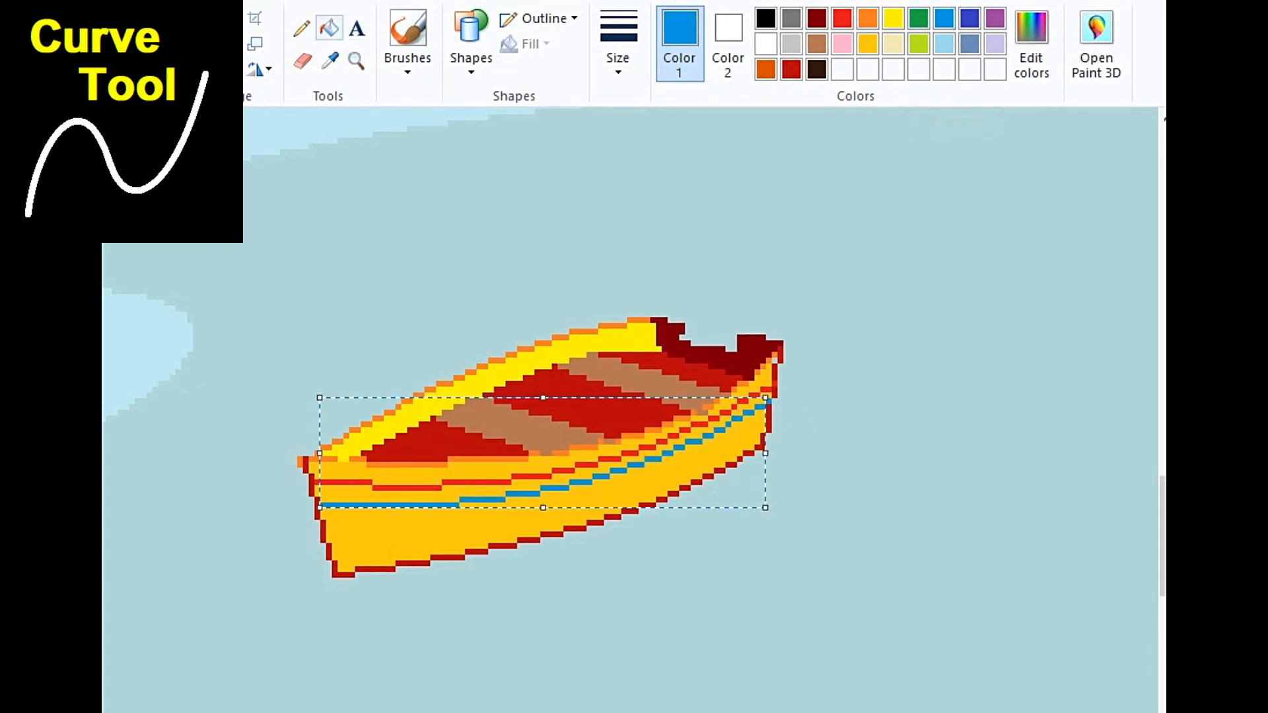
{"action": "left_click", "coordinate": [390, 495]}
Step: Draw a red curve along the hull below the blue stripe, bent to follow the hull's shape
{"action": "left_click", "coordinate": [301, 28]}
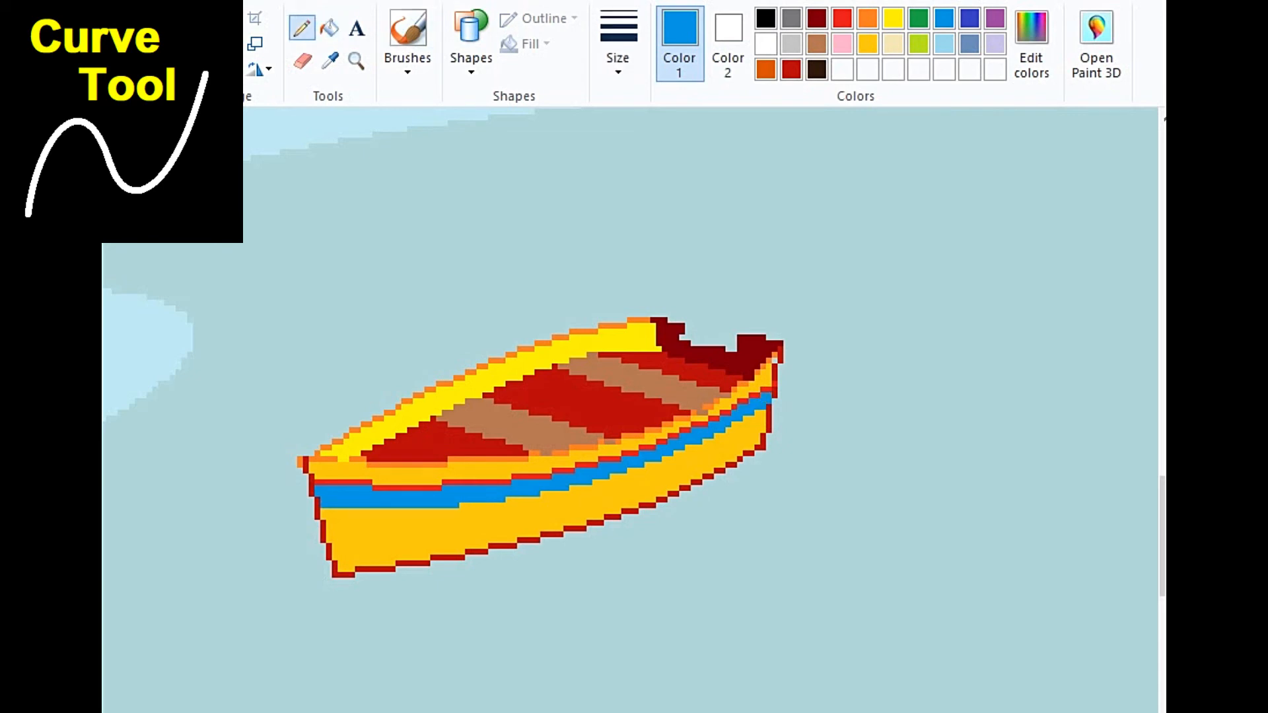
{"action": "left_click", "coordinate": [842, 18]}
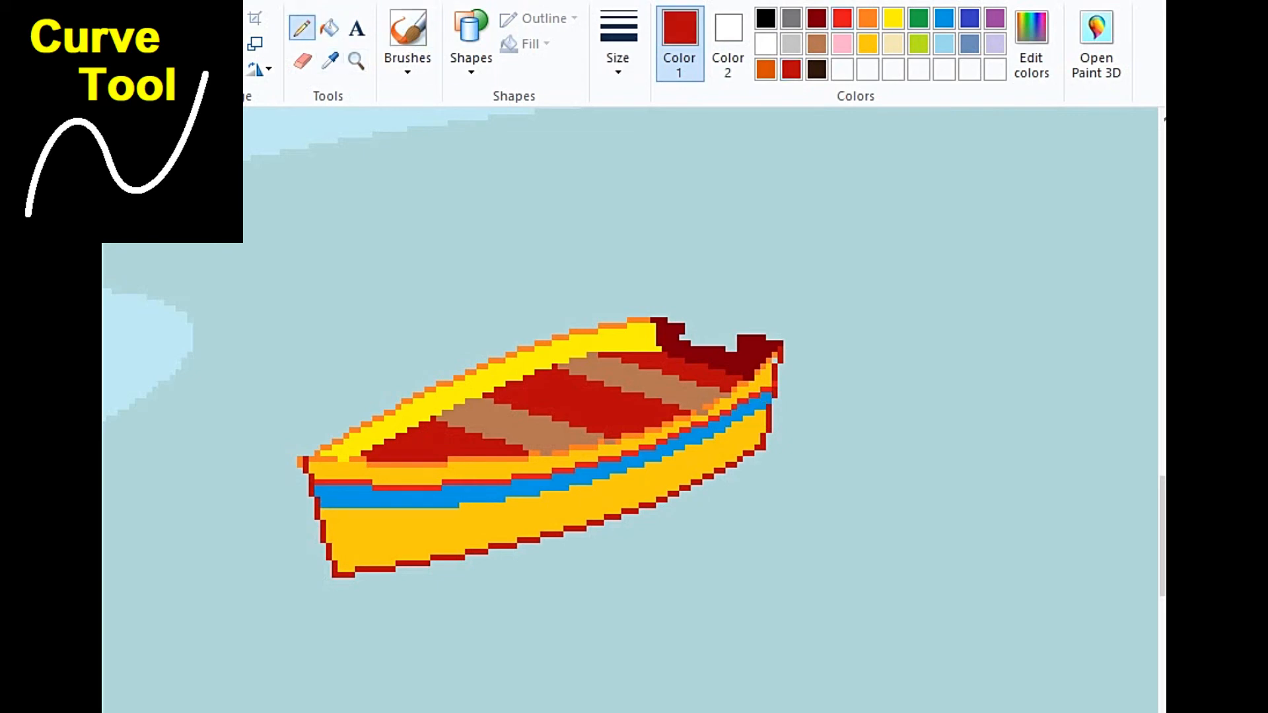
{"action": "left_click", "coordinate": [471, 39]}
{"action": "left_click", "coordinate": [482, 93]}
{"action": "left_click_drag", "start_coordinate": [322, 522], "coordinate": [769, 419]}
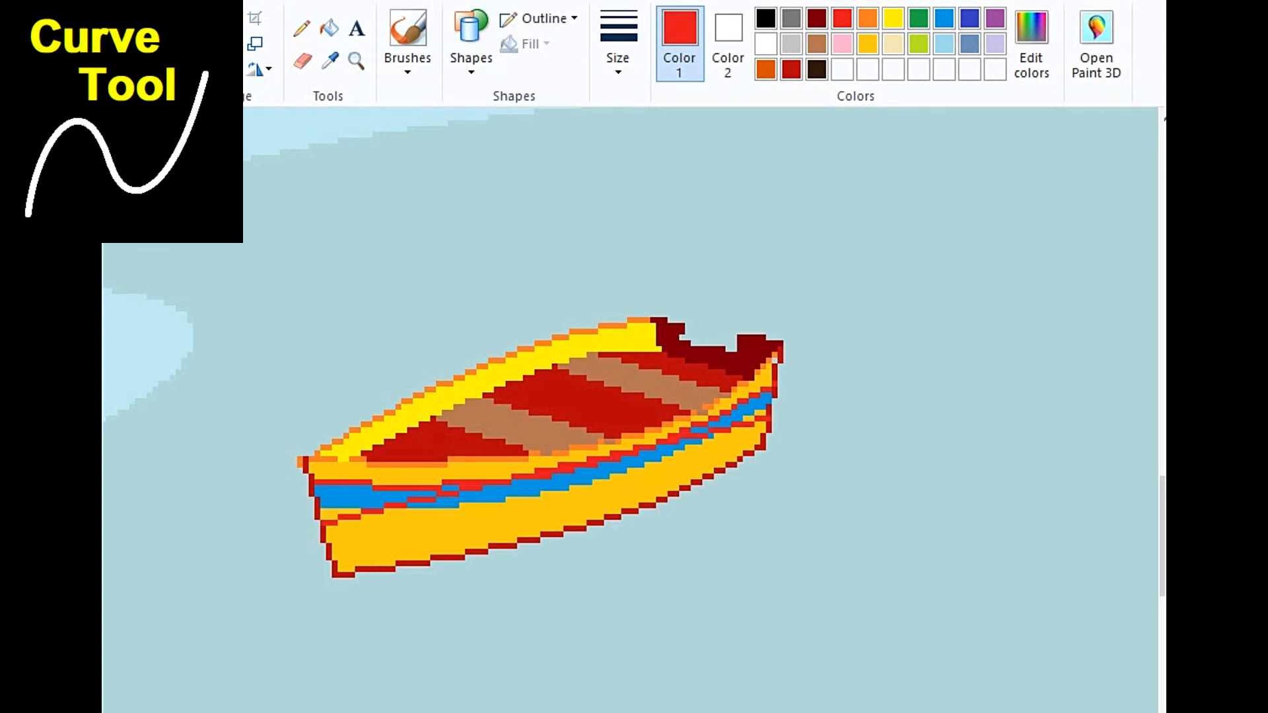
{"action": "left_click_drag", "start_coordinate": [591, 482], "coordinate": [607, 507]}
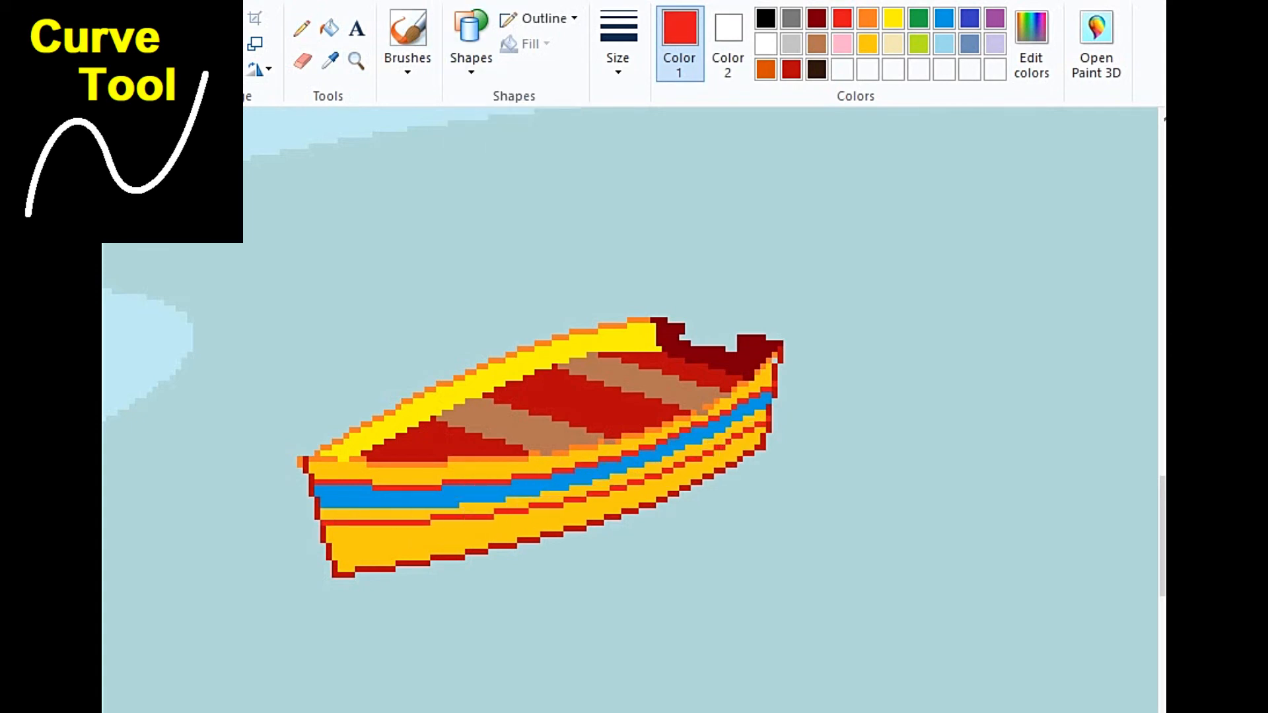
Step: Draw a dark red curve beneath the lower red hull line and fill the band between them with dark red
{"action": "left_click", "coordinate": [301, 27]}
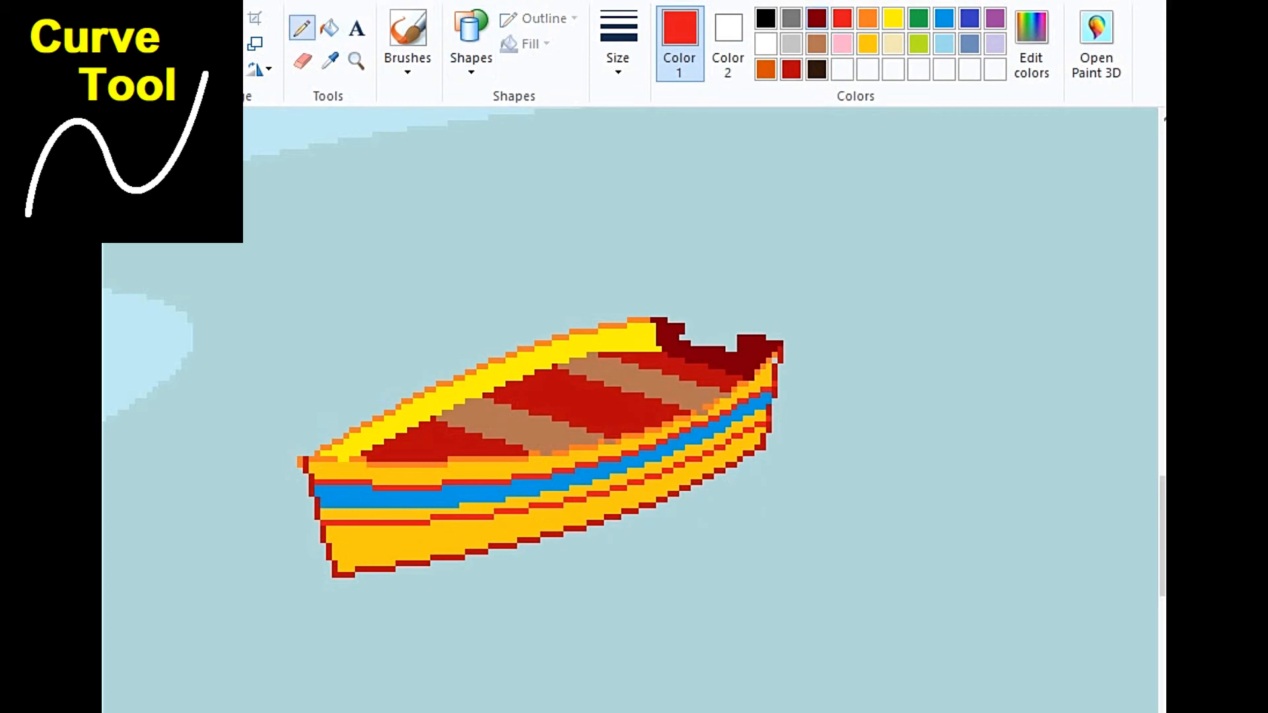
{"action": "left_click", "coordinate": [817, 19]}
{"action": "left_click", "coordinate": [471, 40]}
{"action": "left_click", "coordinate": [476, 93]}
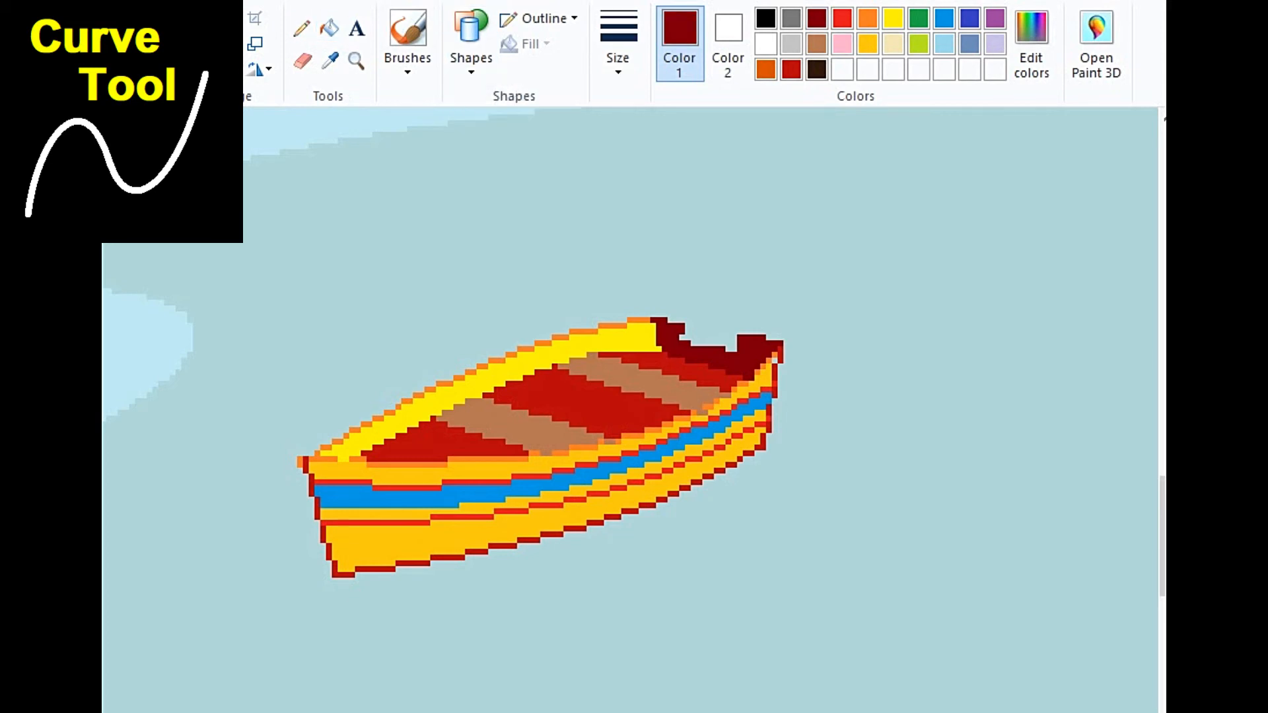
{"action": "mouse_move", "coordinate": [325, 528]}
{"action": "left_mouse_down"}
{"action": "mouse_move", "coordinate": [401, 528]}
{"action": "mouse_move", "coordinate": [769, 436]}
{"action": "left_mouse_up"}
{"action": "left_click_drag", "start_coordinate": [485, 509], "coordinate": [463, 544]}
{"action": "left_click_drag", "start_coordinate": [626, 507], "coordinate": [633, 522]}
{"action": "left_click", "coordinate": [329, 27]}
{"action": "left_click", "coordinate": [410, 527]}
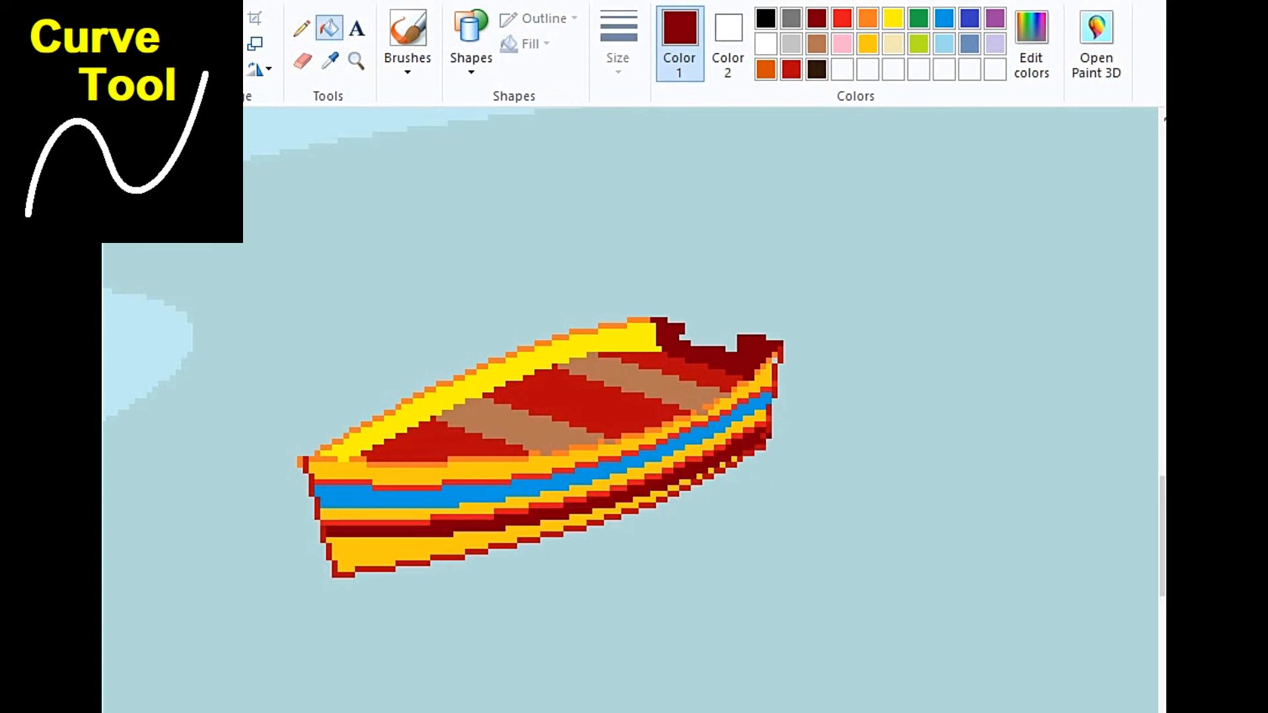
Step: Fill the three red areas of the boat's interior around the seat planks with black
{"action": "left_click", "coordinate": [765, 17]}
{"action": "left_click", "coordinate": [581, 403]}
{"action": "left_click", "coordinate": [449, 443]}
{"action": "left_click", "coordinate": [660, 370]}
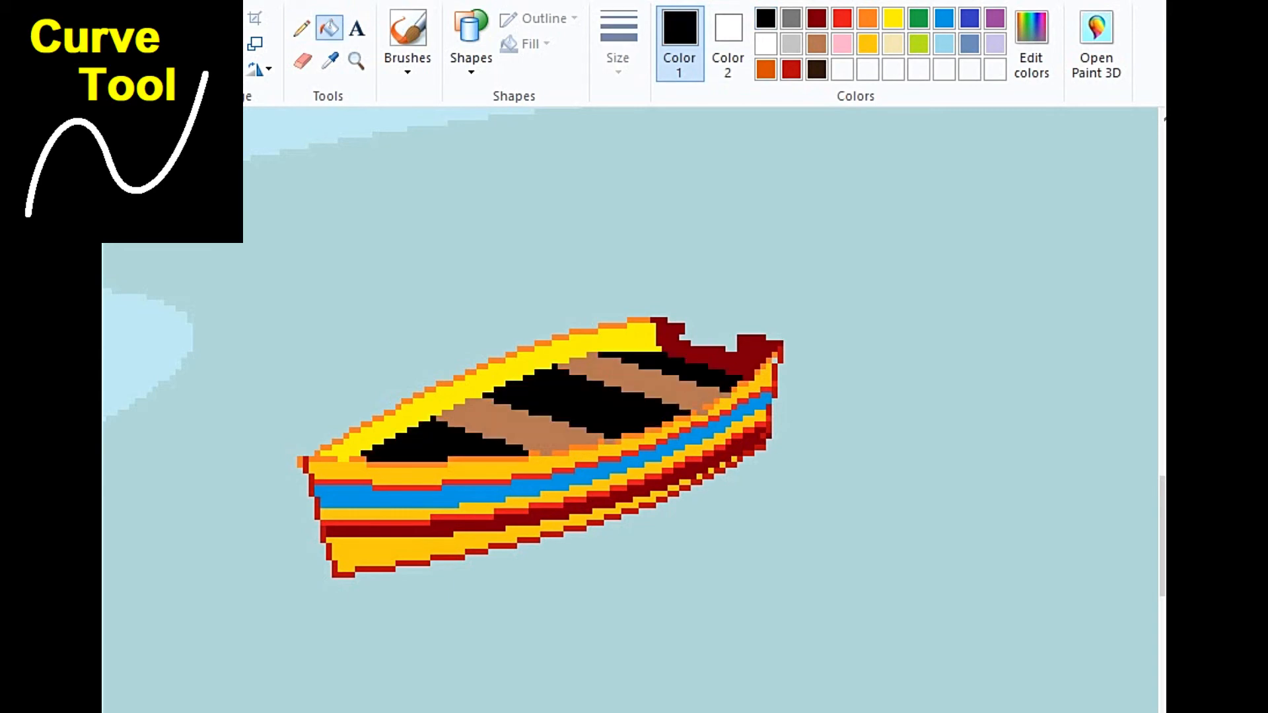
Step: Darken the brown to Red 124, Green 78, Blue 52 and fill both seat planks with it
{"action": "left_click", "coordinate": [817, 43]}
{"action": "left_click", "coordinate": [1031, 64]}
{"action": "left_click_drag", "start_coordinate": [885, 319], "coordinate": [885, 350]}
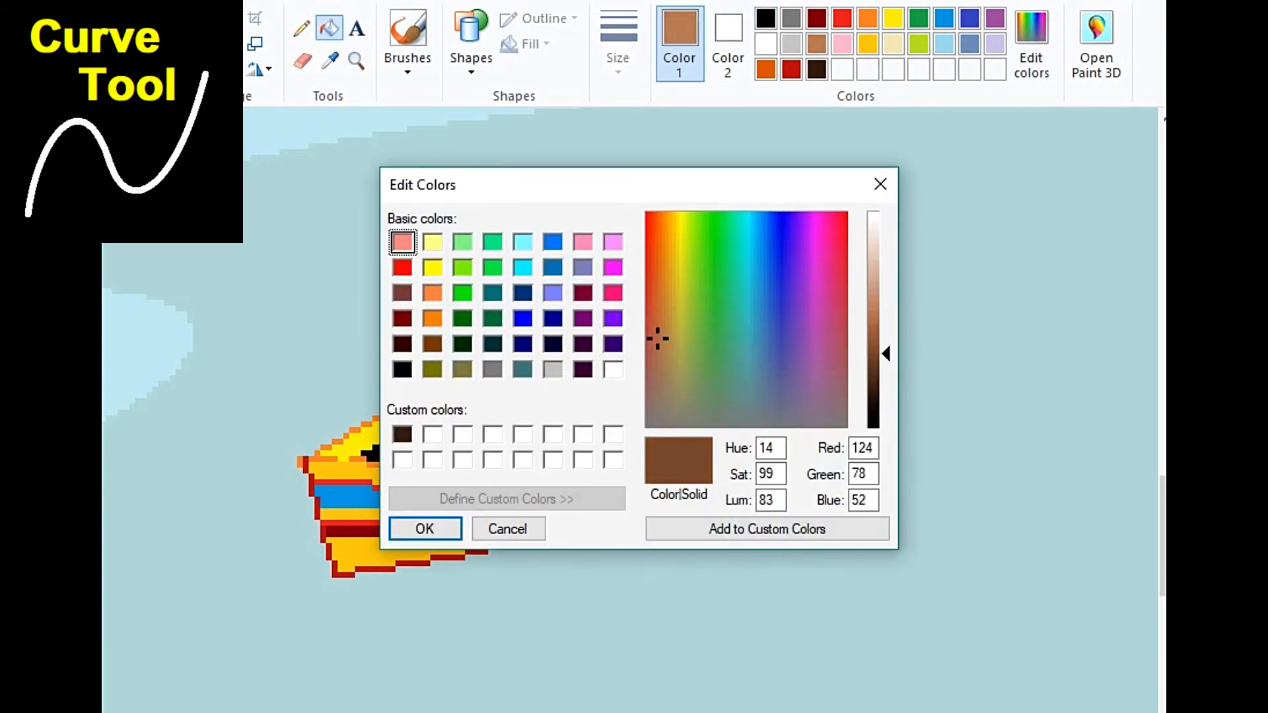
{"action": "left_click", "coordinate": [416, 526]}
{"action": "left_click", "coordinate": [516, 432]}
{"action": "left_click", "coordinate": [653, 383]}
Step: Outline the boat's reflection below the hull in dark maroon, with two side edges joined by a bent lower curve
{"action": "left_click_drag", "start_coordinate": [294, 439], "coordinate": [309, 569]}
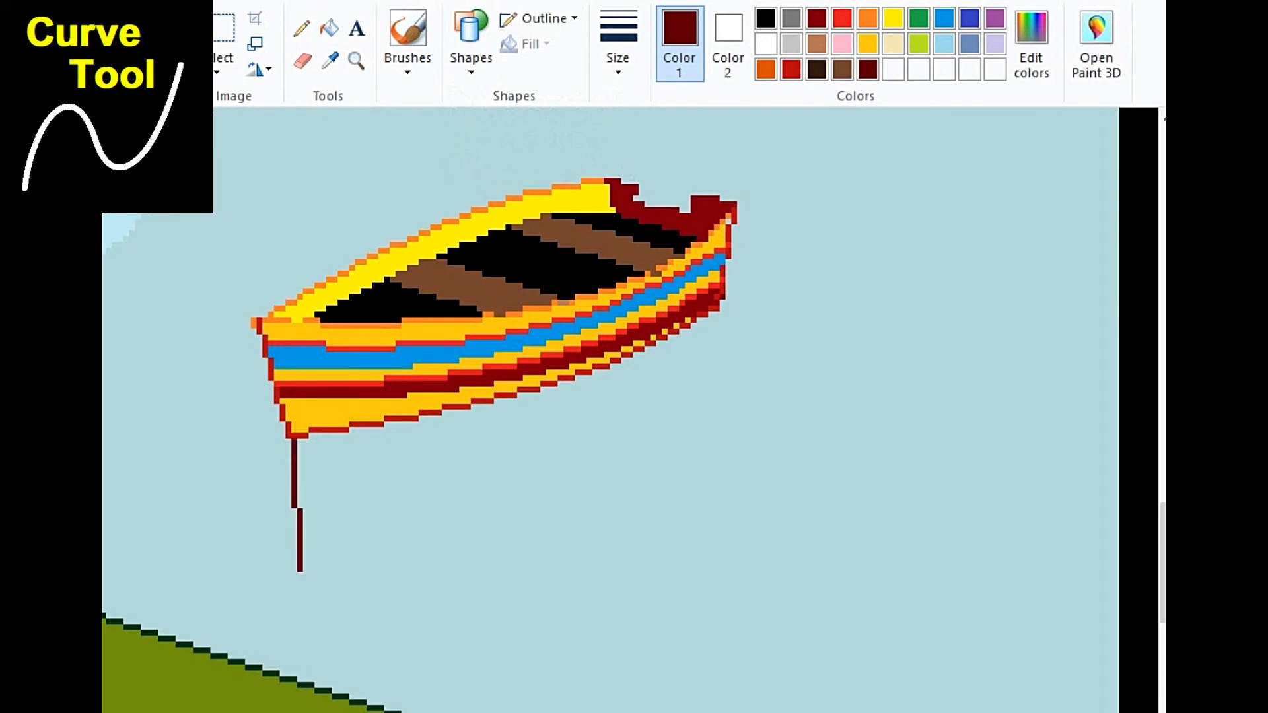
{"action": "left_click_drag", "start_coordinate": [301, 502], "coordinate": [305, 508]}
{"action": "left_click_drag", "start_coordinate": [312, 569], "coordinate": [288, 594]}
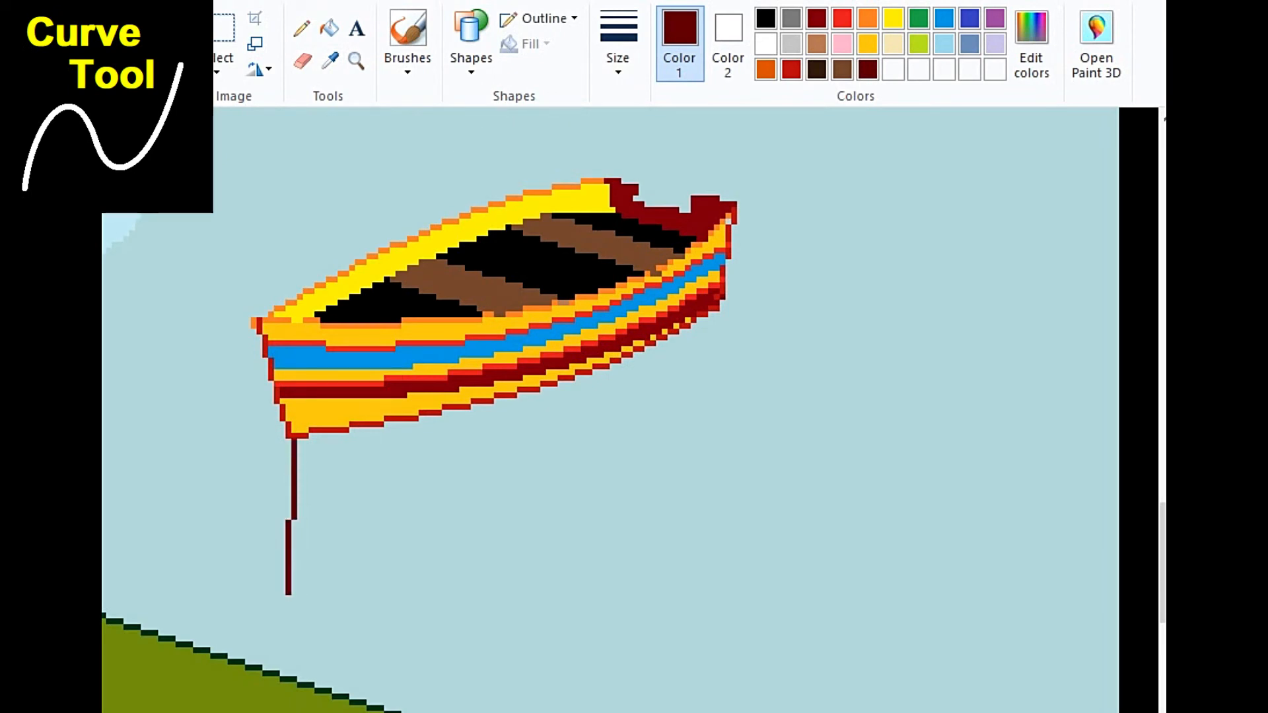
{"action": "left_click", "coordinate": [471, 41]}
{"action": "left_click", "coordinate": [483, 93]}
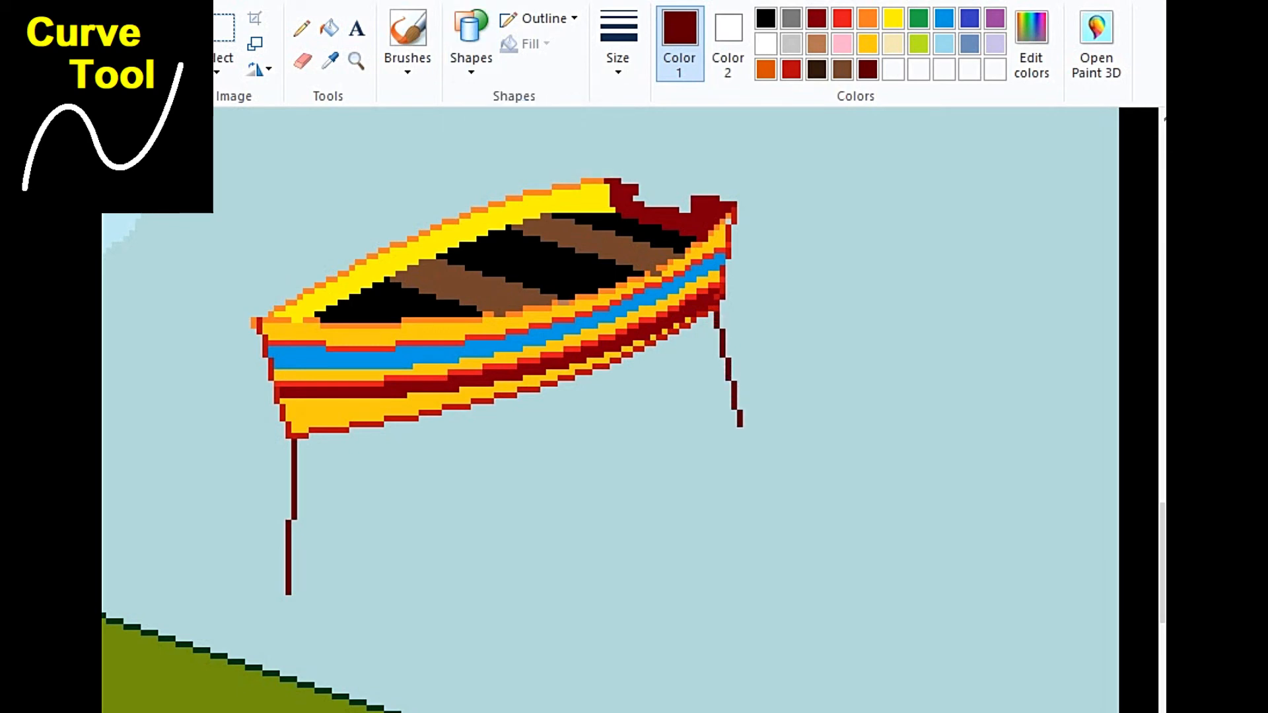
{"action": "left_click_drag", "start_coordinate": [740, 424], "coordinate": [739, 413]}
{"action": "left_click_drag", "start_coordinate": [291, 592], "coordinate": [738, 418]}
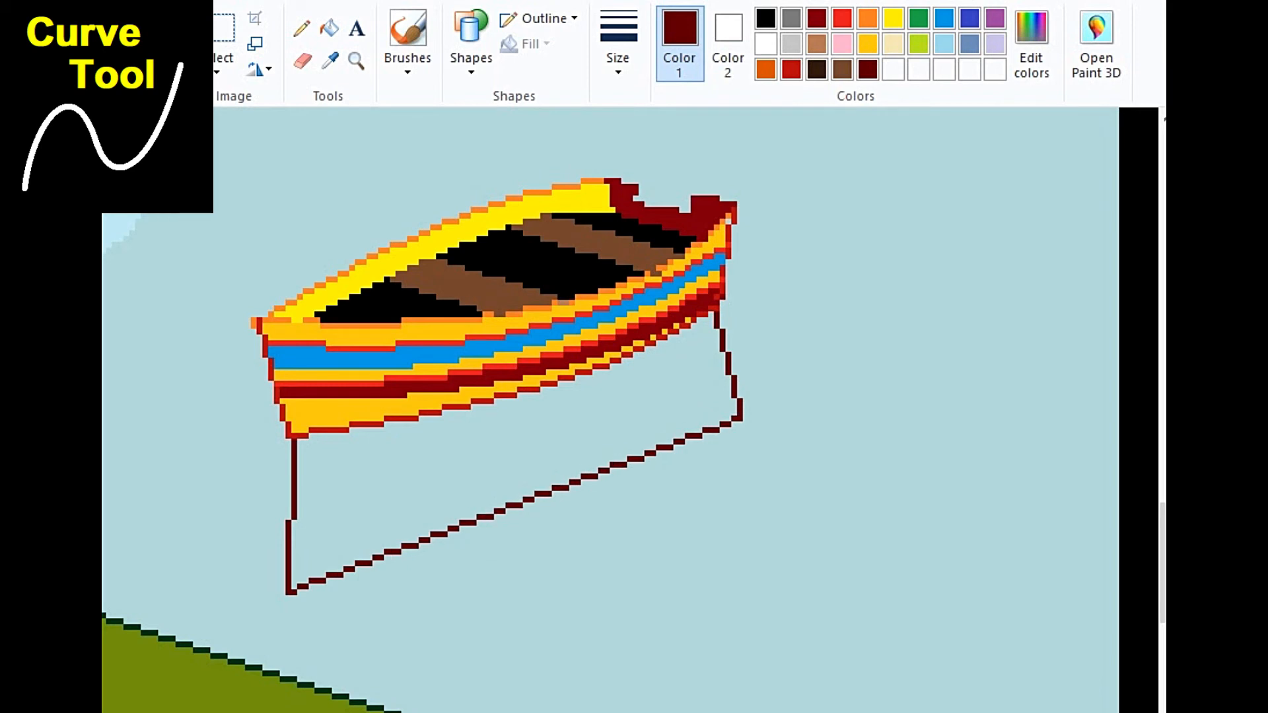
{"action": "left_click_drag", "start_coordinate": [512, 507], "coordinate": [585, 512]}
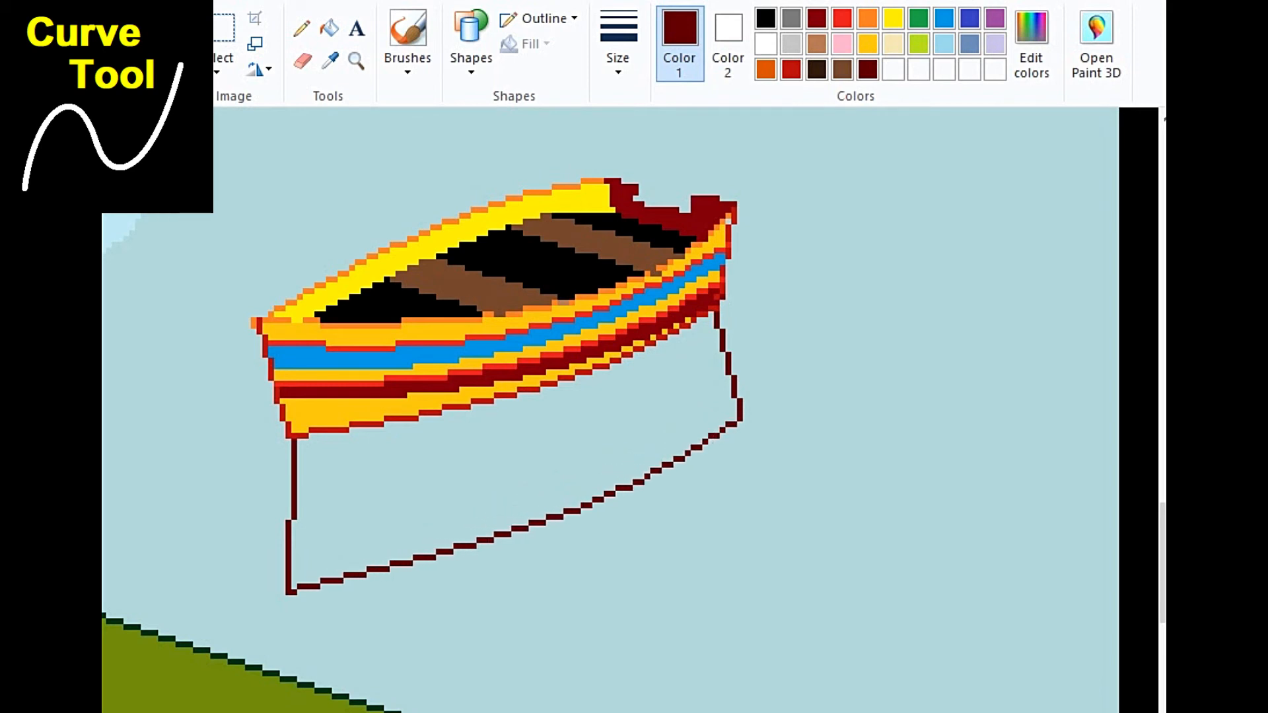
Step: Try filling the outlined reflection below the hull with orange
{"action": "left_click", "coordinate": [329, 28]}
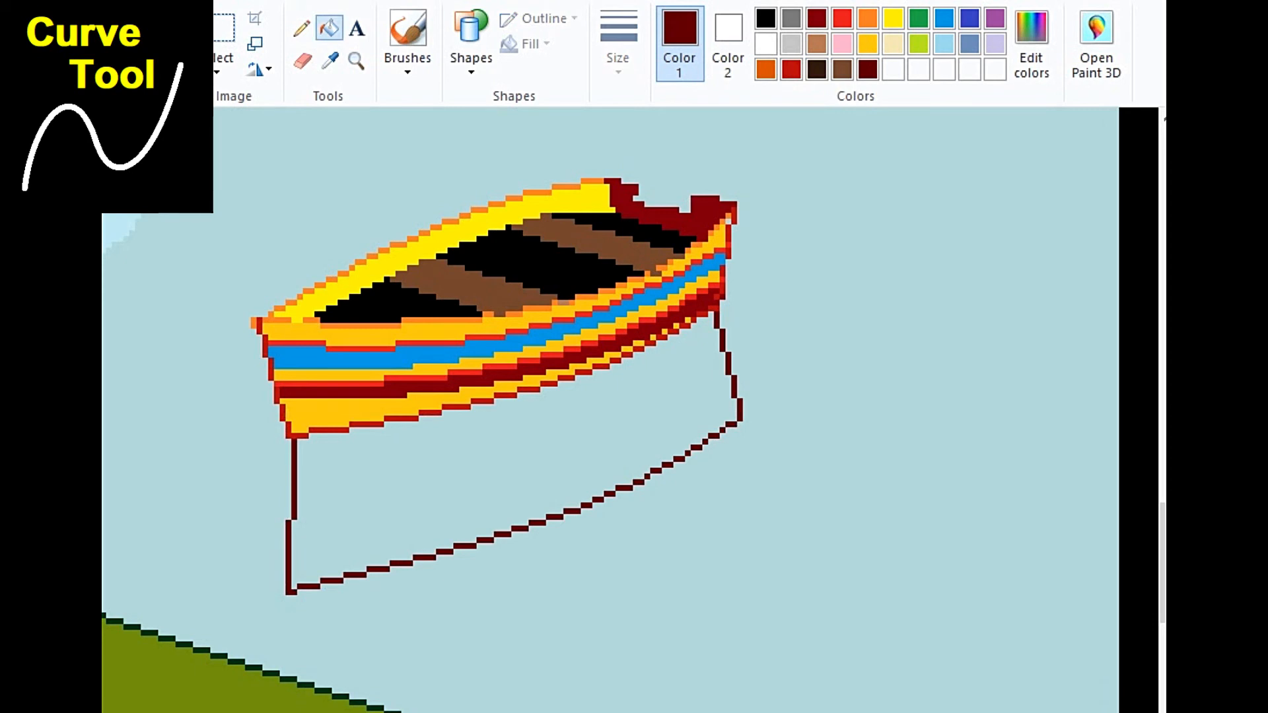
{"action": "left_click", "coordinate": [868, 19]}
{"action": "left_click", "coordinate": [515, 475]}
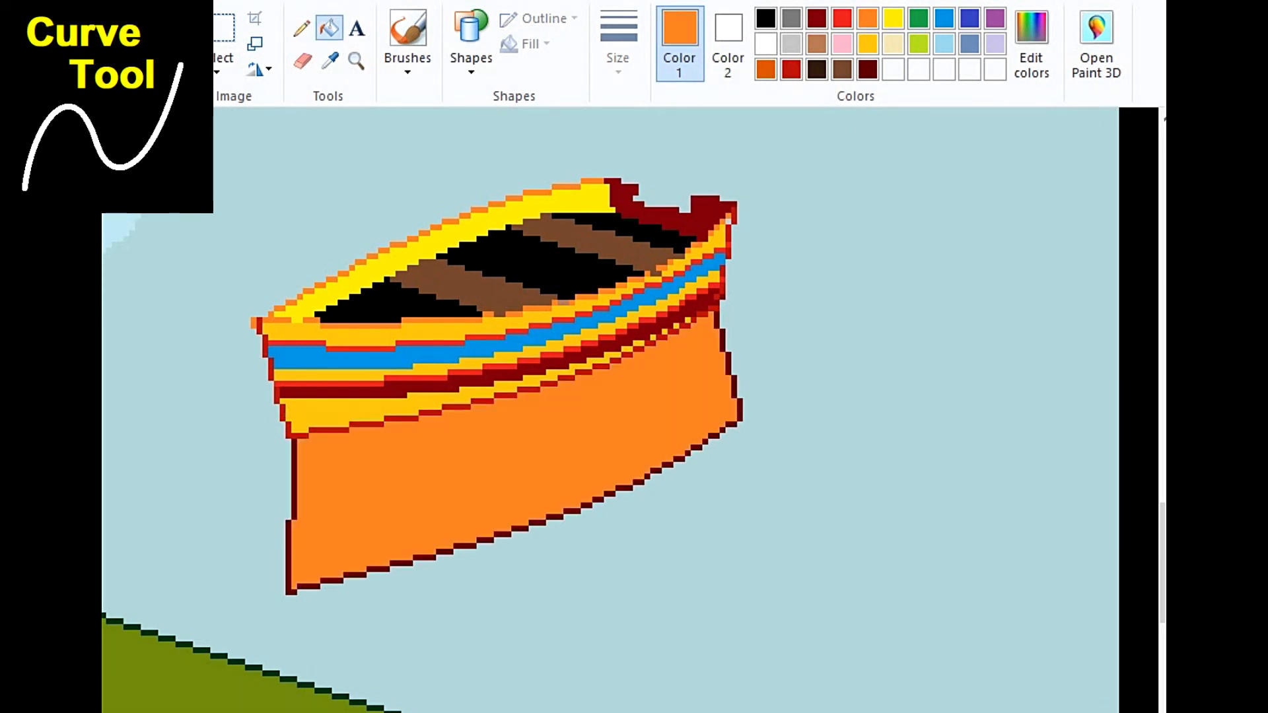
{"action": "key", "text": "ctrl+z"}
Step: Mix a darkened yellow as a custom color and fill the boat's reflection with it
{"action": "left_click", "coordinate": [329, 60]}
{"action": "left_click", "coordinate": [893, 18]}
{"action": "left_click", "coordinate": [1031, 40]}
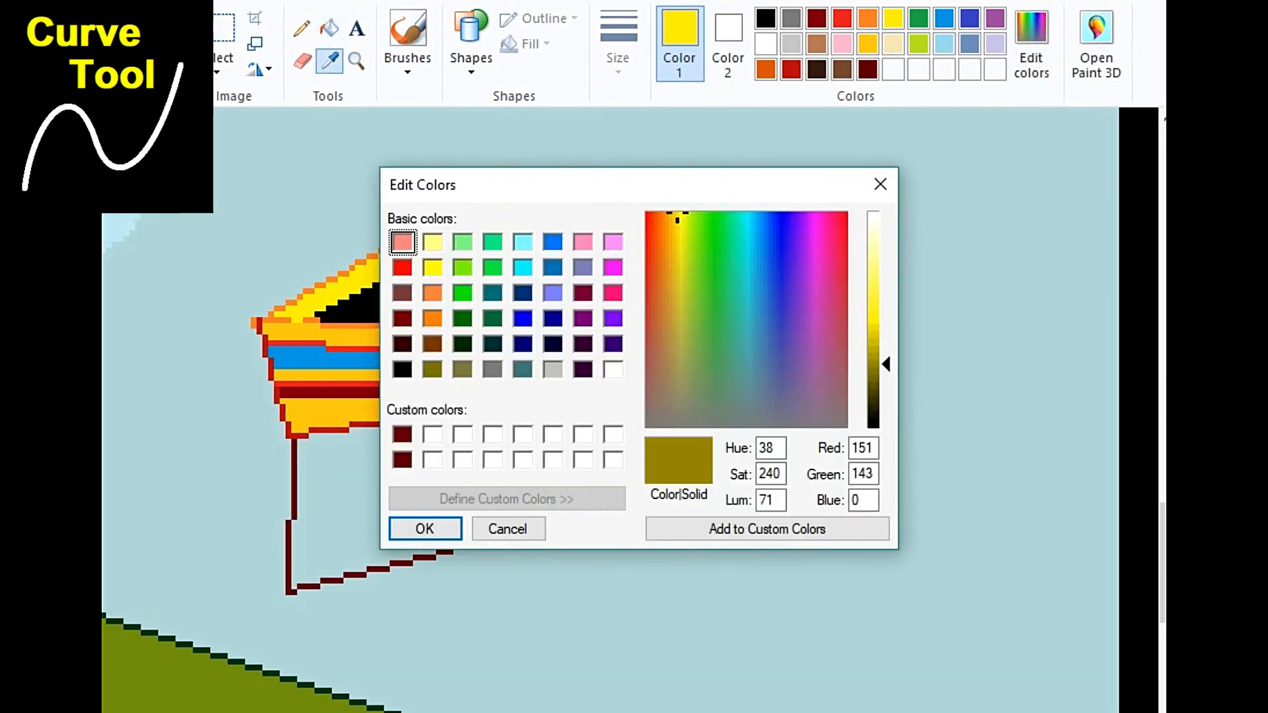
{"action": "left_click_drag", "start_coordinate": [887, 364], "coordinate": [887, 344]}
{"action": "left_click", "coordinate": [767, 529]}
{"action": "left_click", "coordinate": [424, 529]}
{"action": "left_click", "coordinate": [515, 475]}
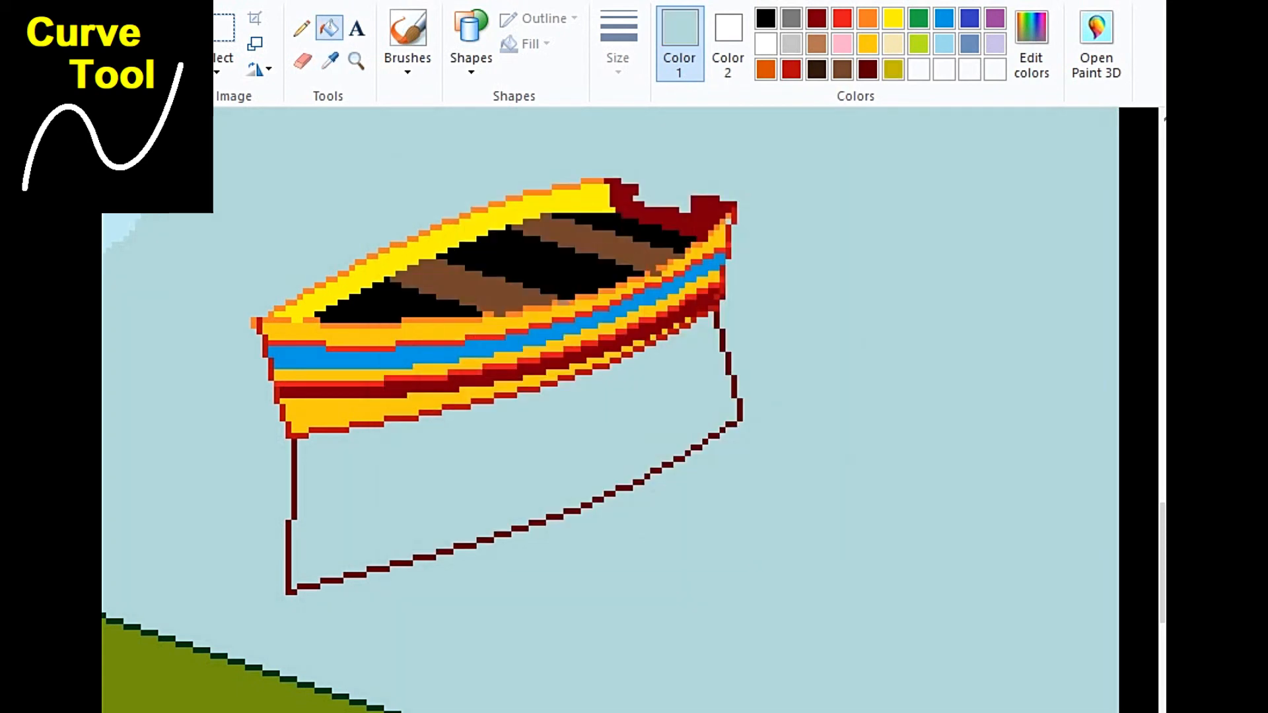
{"action": "left_click", "coordinate": [893, 68]}
{"action": "left_click", "coordinate": [515, 475]}
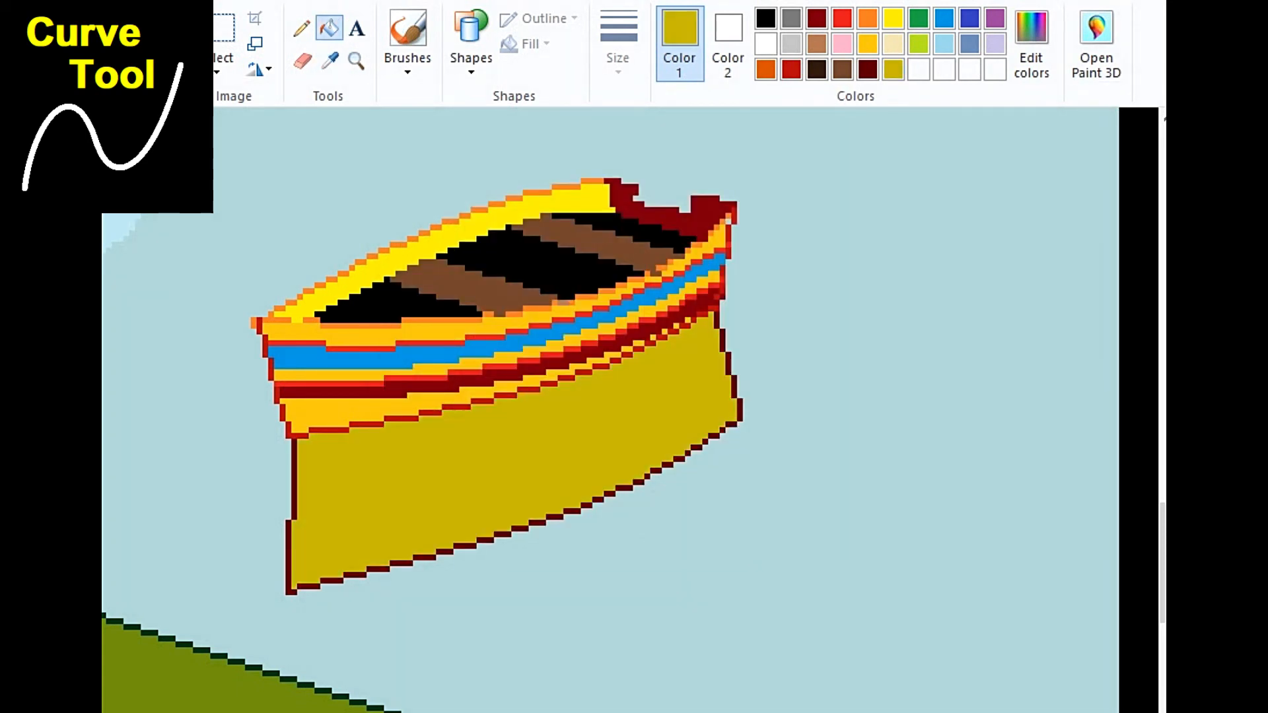
Step: Darken the hull's gold to Red 217, Green 168, Blue 0 and fill the boat's reflection with it
{"action": "left_click", "coordinate": [302, 27]}
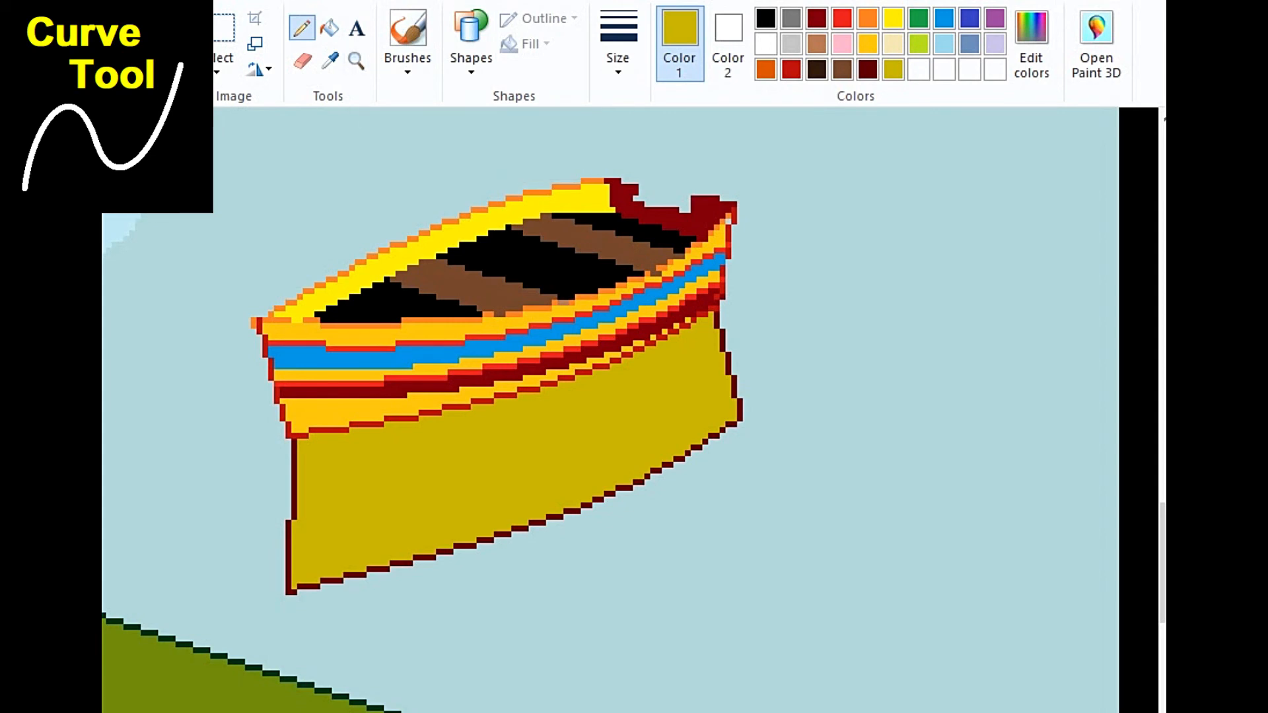
{"action": "left_click", "coordinate": [470, 40]}
{"action": "left_click", "coordinate": [481, 92]}
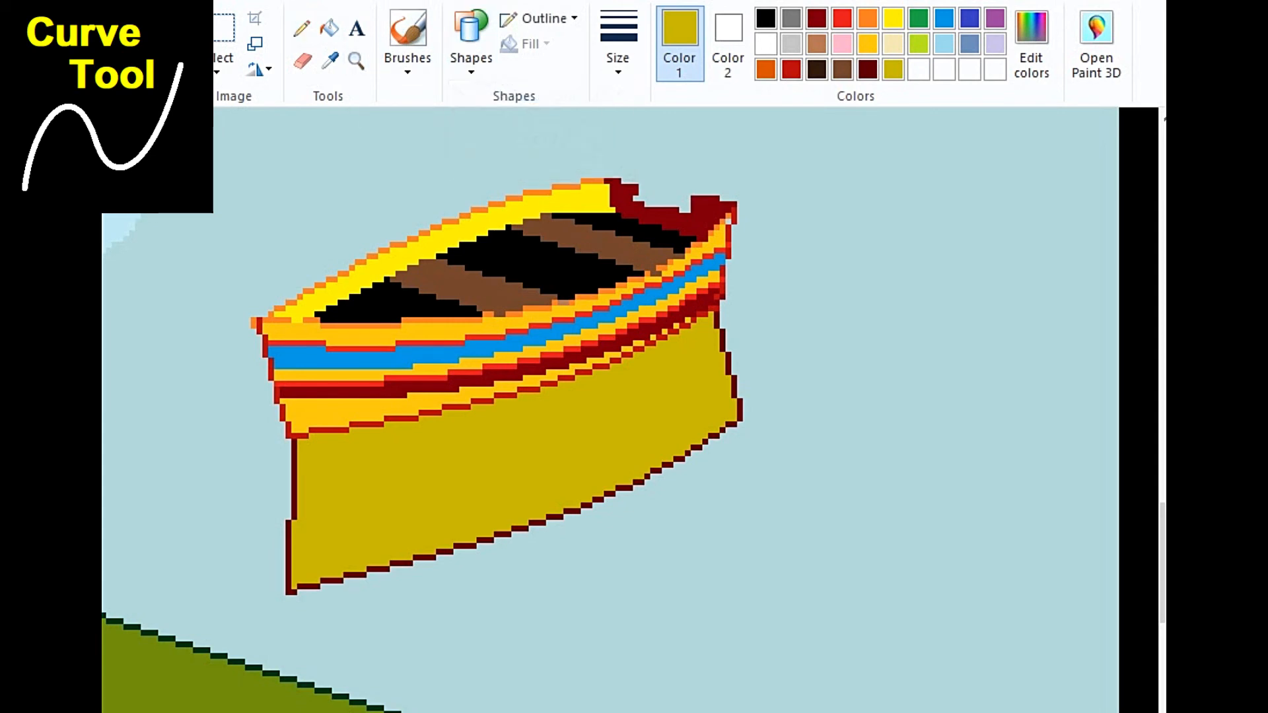
{"action": "left_click", "coordinate": [329, 28]}
{"action": "left_click", "coordinate": [330, 61]}
{"action": "left_click", "coordinate": [330, 410]}
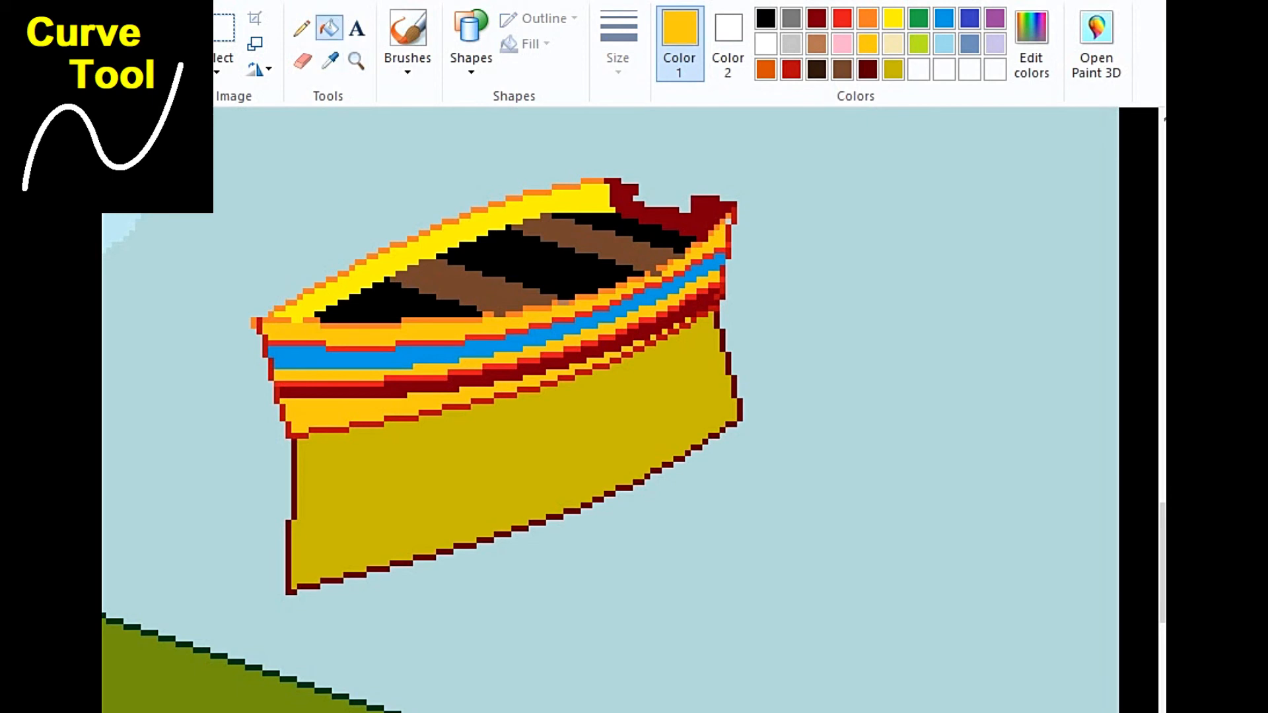
{"action": "left_click", "coordinate": [1031, 44]}
{"action": "left_click_drag", "start_coordinate": [885, 313], "coordinate": [885, 336]}
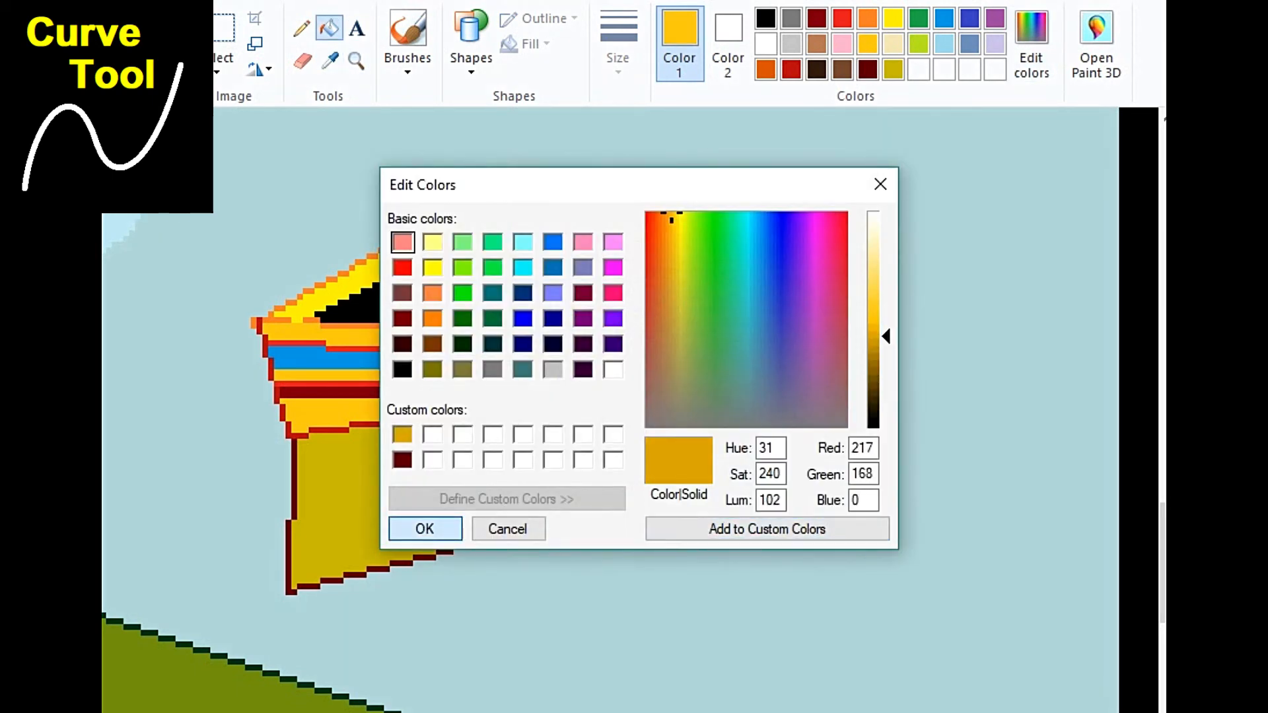
{"action": "left_click", "coordinate": [426, 528]}
Step: Draw a dark maroon arc across the reflection from its lower bow corner up to the hull's bottom edge
{"action": "left_click", "coordinate": [471, 40]}
{"action": "left_click", "coordinate": [481, 93]}
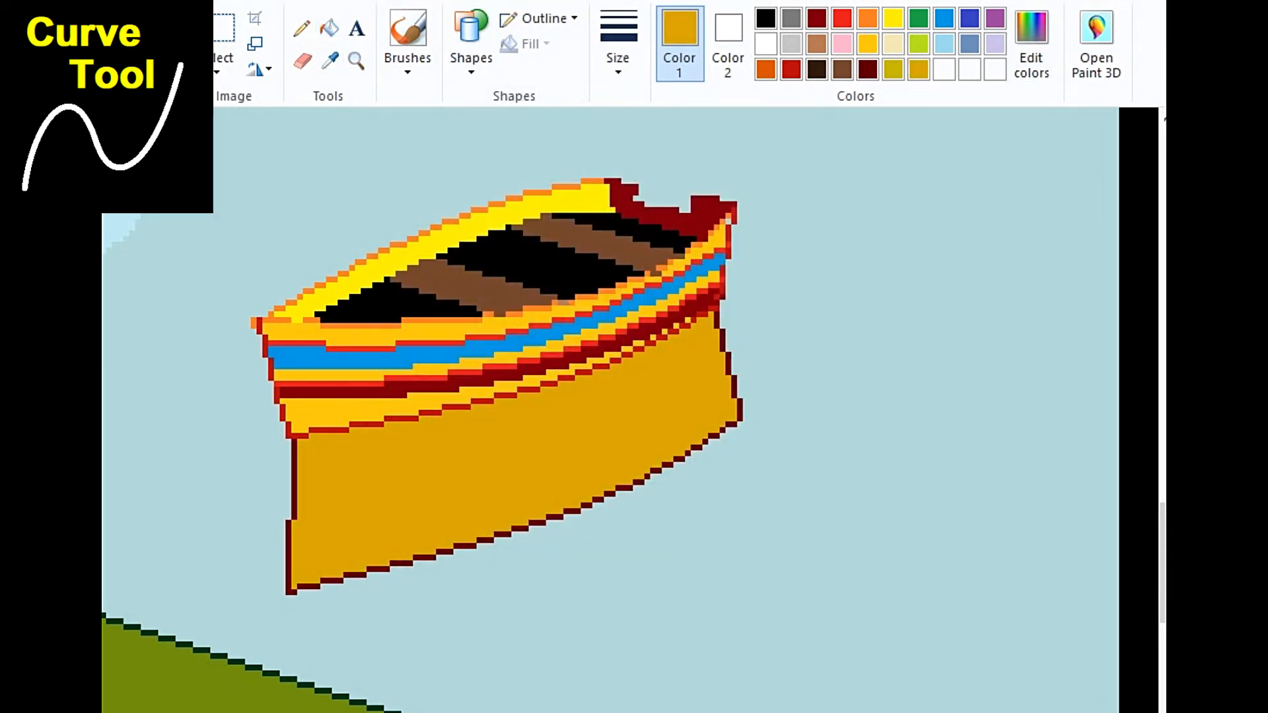
{"action": "left_click", "coordinate": [329, 61]}
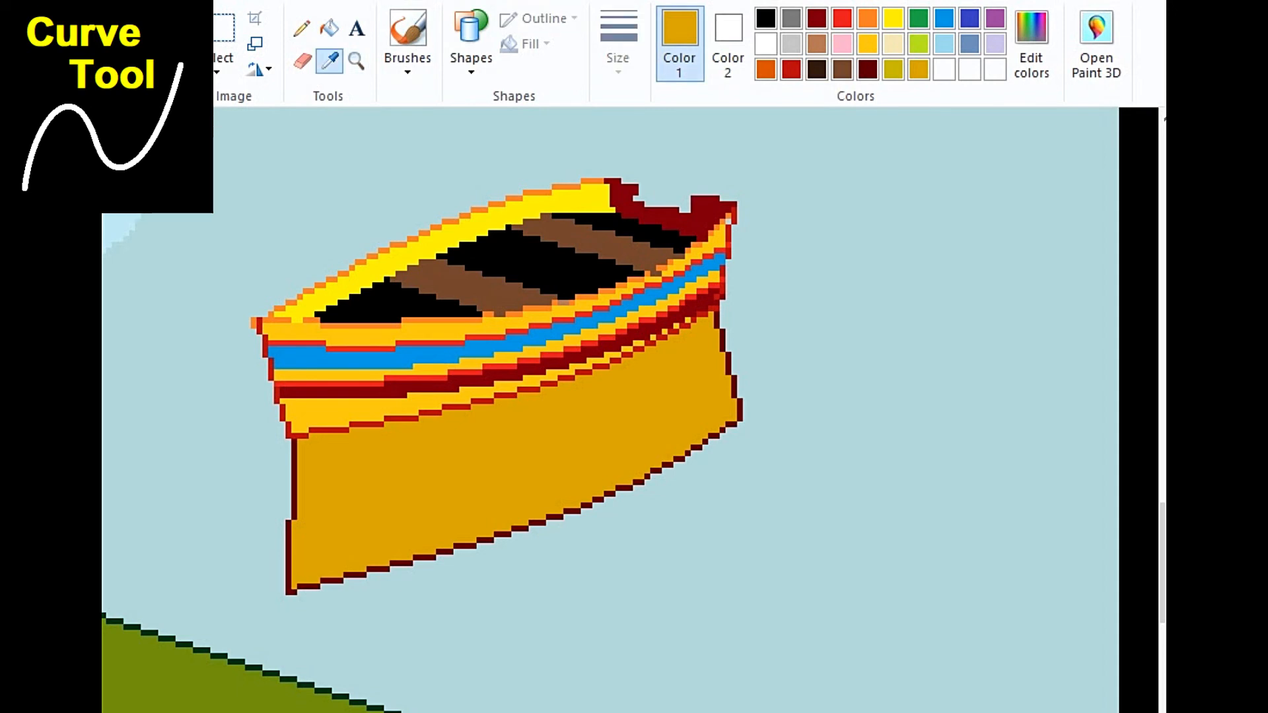
{"action": "left_click", "coordinate": [294, 479]}
{"action": "mouse_move", "coordinate": [301, 584]}
{"action": "left_mouse_down"}
{"action": "mouse_move", "coordinate": [505, 398]}
{"action": "mouse_move", "coordinate": [573, 373]}
{"action": "left_mouse_up"}
{"action": "left_click_drag", "start_coordinate": [370, 521], "coordinate": [328, 491]}
{"action": "left_click_drag", "start_coordinate": [396, 462], "coordinate": [433, 465]}
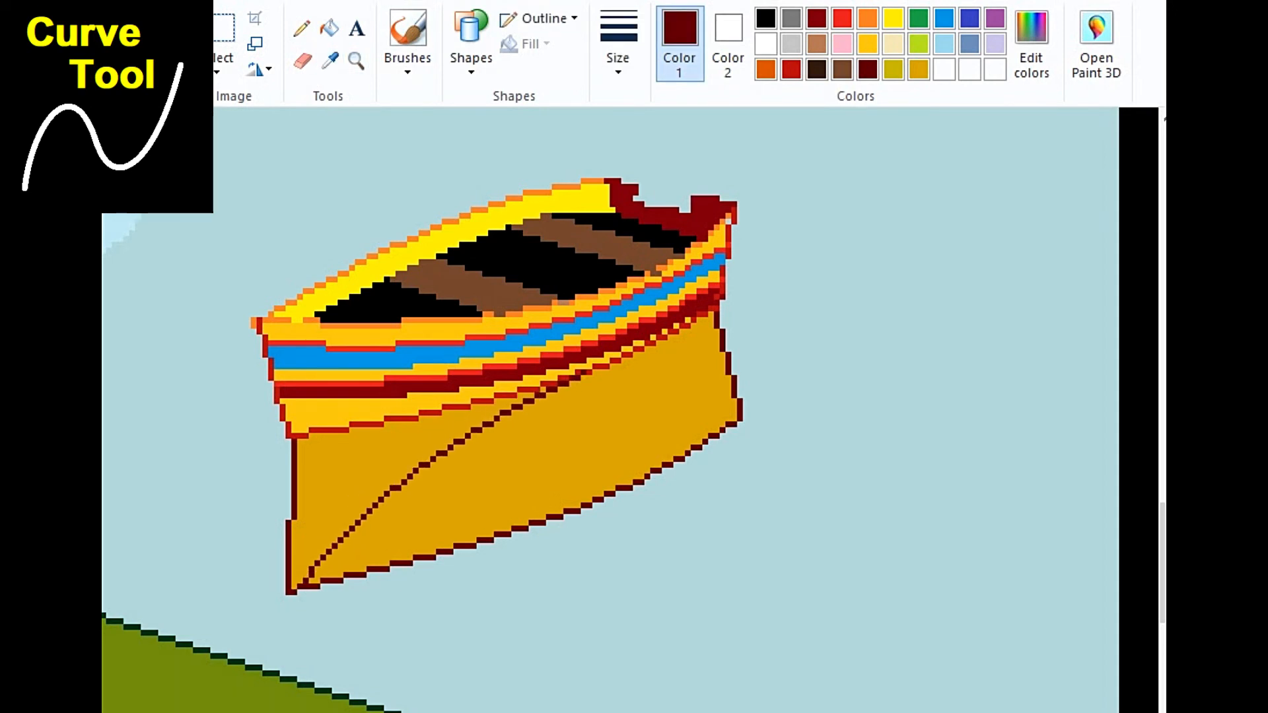
Step: Mix a darkened red as a custom color and draw a curve just above the reflection's lower edge, from bow to stern
{"action": "left_click", "coordinate": [667, 515]}
{"action": "left_click", "coordinate": [302, 29]}
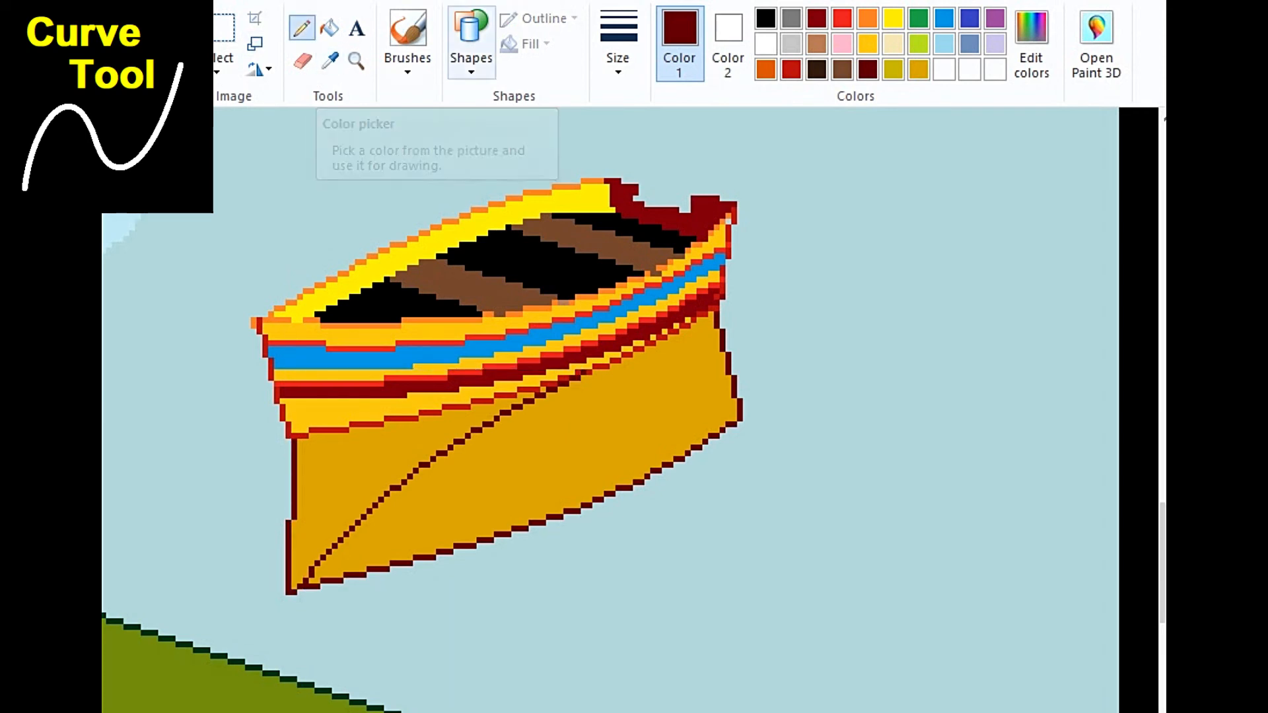
{"action": "left_click", "coordinate": [471, 60]}
{"action": "left_click", "coordinate": [484, 97]}
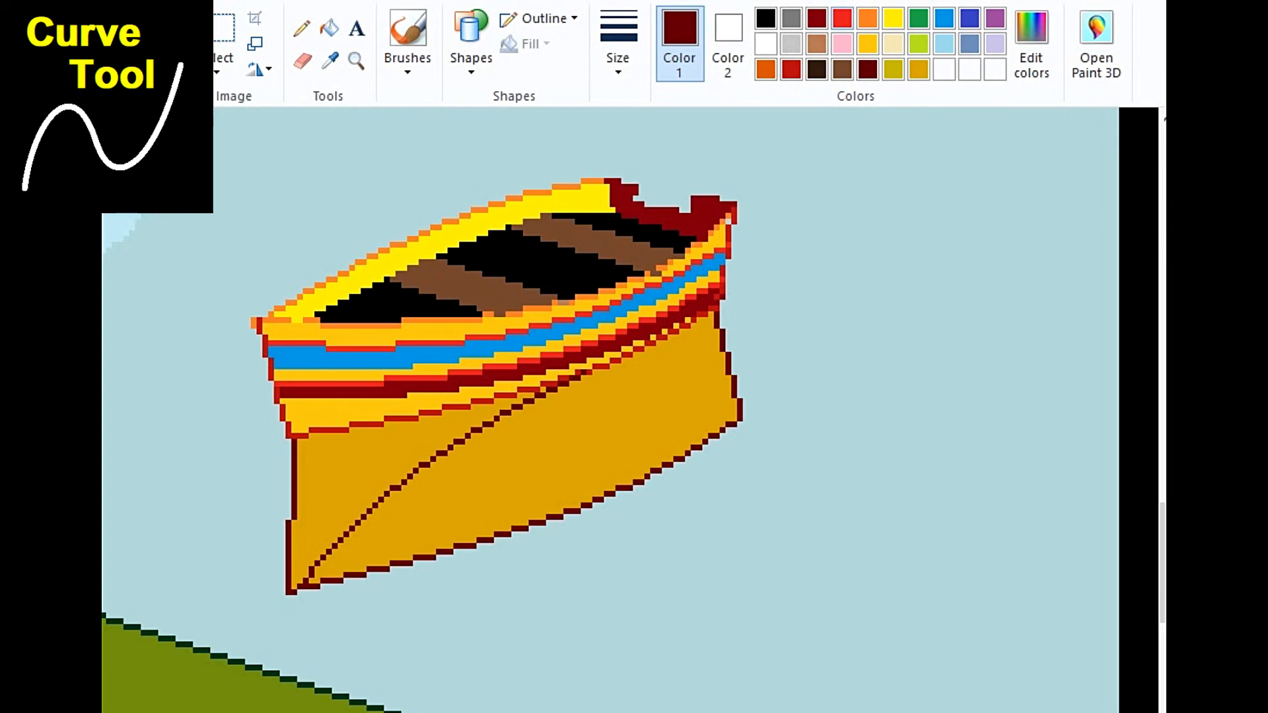
{"action": "left_click", "coordinate": [842, 19]}
{"action": "left_click", "coordinate": [1030, 44]}
{"action": "left_click_drag", "start_coordinate": [884, 315], "coordinate": [884, 342]}
{"action": "left_click", "coordinate": [424, 529]}
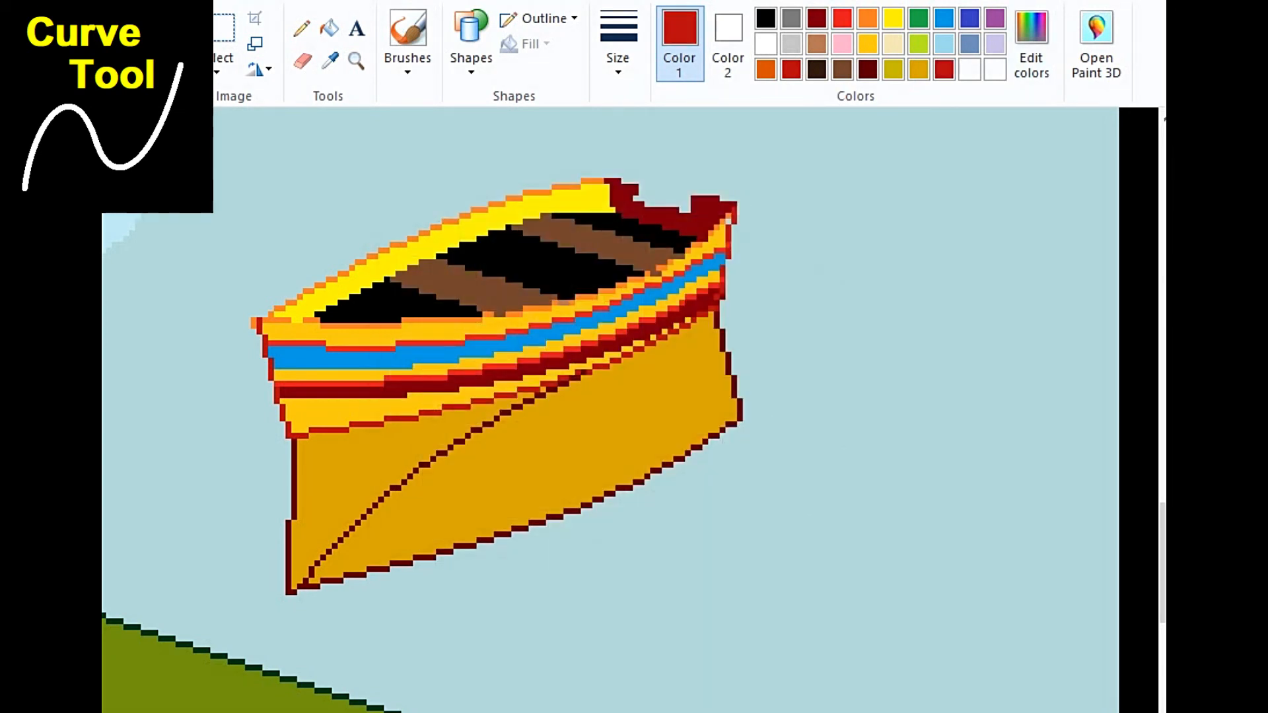
{"action": "mouse_move", "coordinate": [300, 563]}
{"action": "left_mouse_down"}
{"action": "mouse_move", "coordinate": [589, 475]}
{"action": "mouse_move", "coordinate": [733, 401]}
{"action": "left_mouse_up"}
{"action": "left_click_drag", "start_coordinate": [441, 520], "coordinate": [441, 535]}
{"action": "left_click_drag", "start_coordinate": [595, 463], "coordinate": [596, 485]}
{"action": "left_click", "coordinate": [799, 422]}
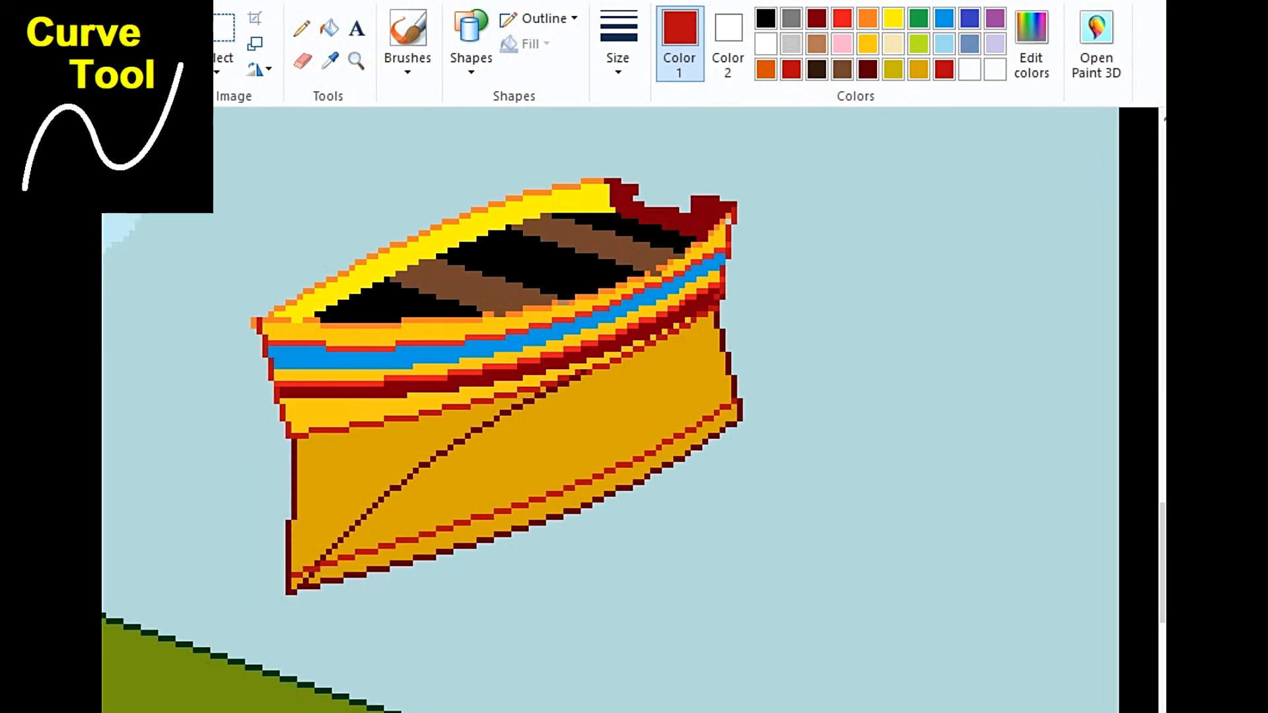
Step: Darken the hull's blue to Red 0, Green 122, Blue 174 and draw a curve across the reflection just above the red line
{"action": "left_click", "coordinate": [329, 61]}
{"action": "left_click", "coordinate": [370, 359]}
{"action": "left_click", "coordinate": [1032, 44]}
{"action": "left_click_drag", "start_coordinate": [885, 329], "coordinate": [886, 354]}
{"action": "left_click", "coordinate": [768, 529]}
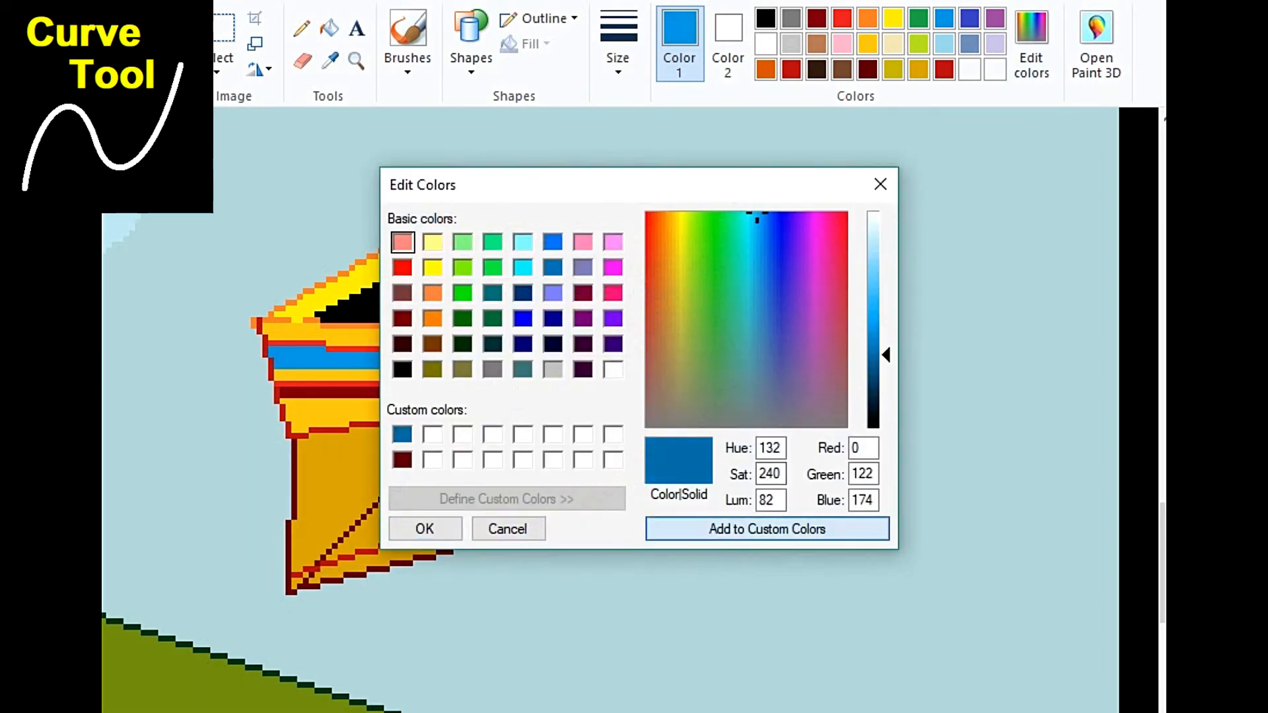
{"action": "left_click", "coordinate": [424, 529]}
{"action": "mouse_move", "coordinate": [294, 552]}
{"action": "left_mouse_down"}
{"action": "mouse_move", "coordinate": [485, 516]}
{"action": "mouse_move", "coordinate": [730, 378]}
{"action": "left_mouse_up"}
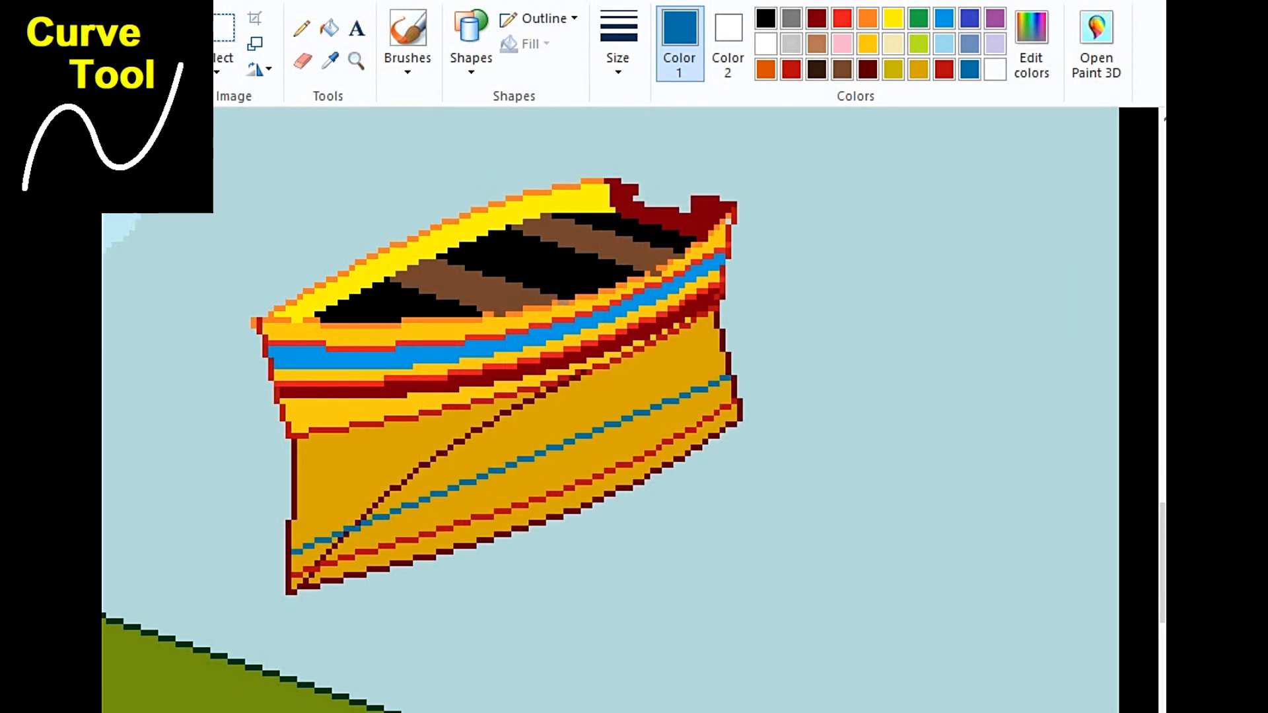
{"action": "left_click_drag", "start_coordinate": [585, 436], "coordinate": [595, 461]}
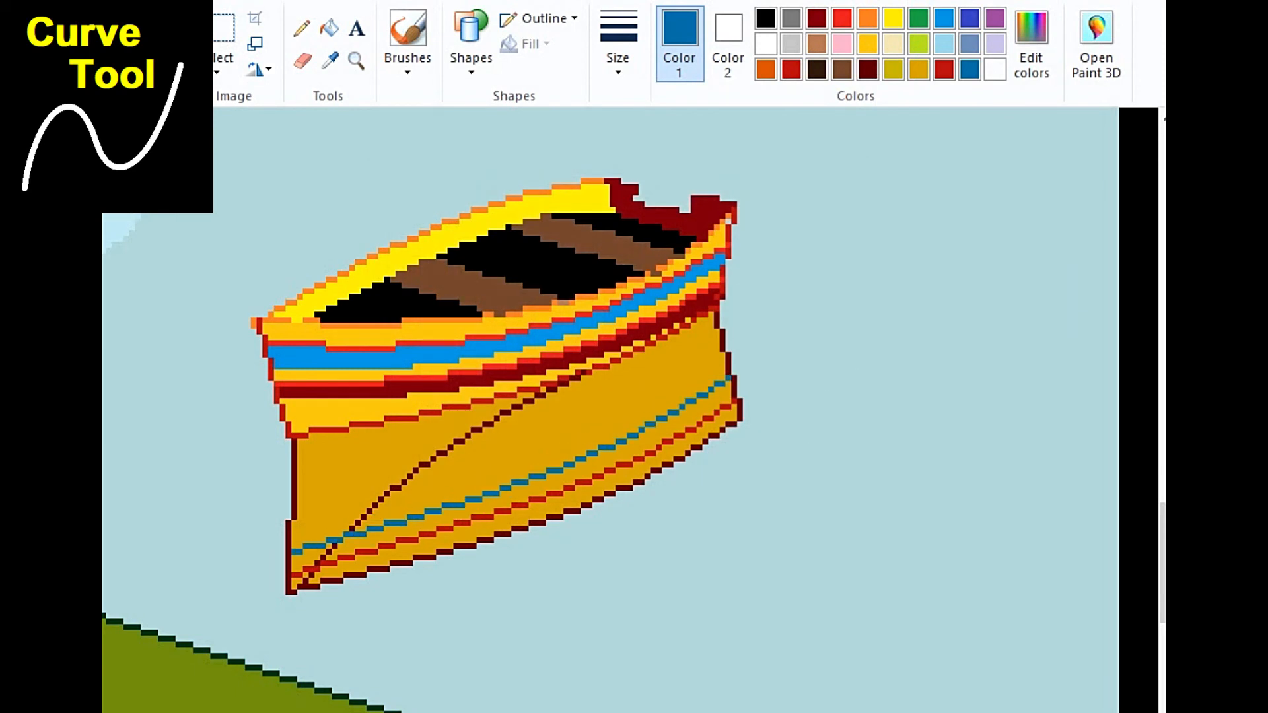
{"action": "left_click", "coordinate": [595, 461]}
Step: Fill the band between the red and blue curves on the reflection with the dark blue
{"action": "left_click", "coordinate": [329, 28]}
{"action": "left_click", "coordinate": [403, 530]}
{"action": "left_click", "coordinate": [304, 561]}
{"action": "left_click", "coordinate": [301, 27]}
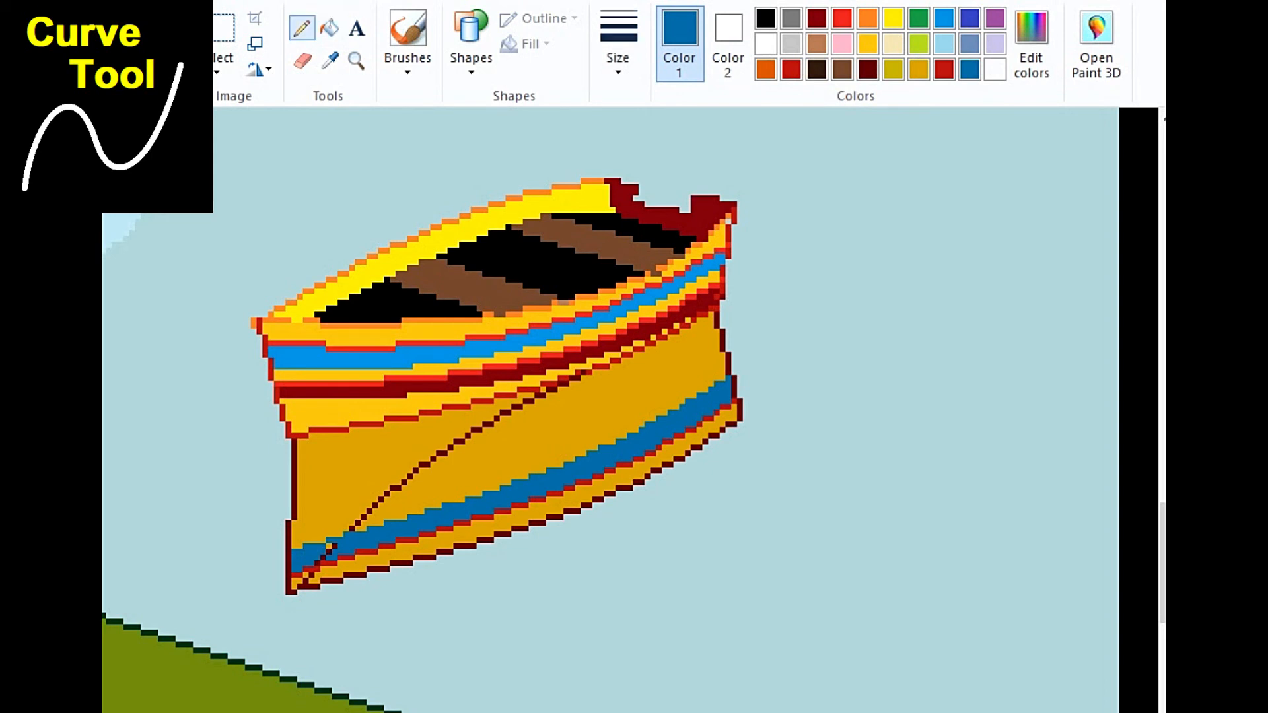
{"action": "left_click", "coordinate": [331, 61]}
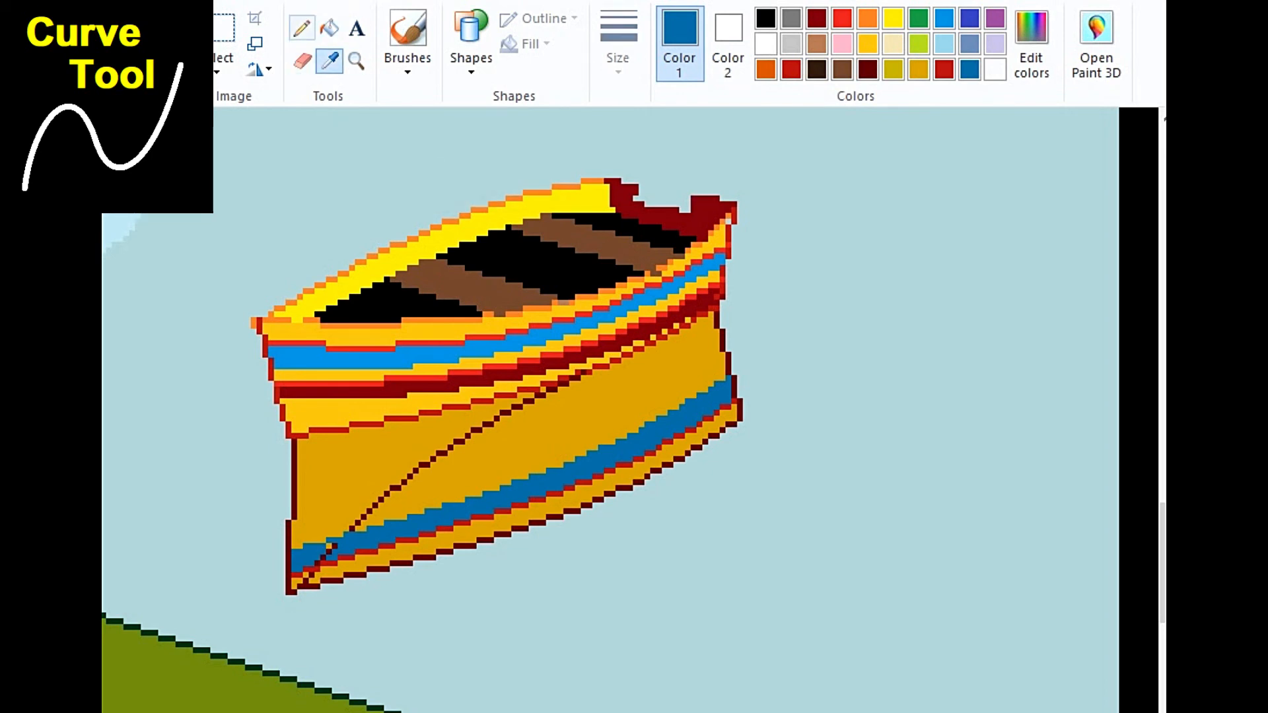
{"action": "left_click", "coordinate": [343, 469]}
{"action": "left_click", "coordinate": [329, 61]}
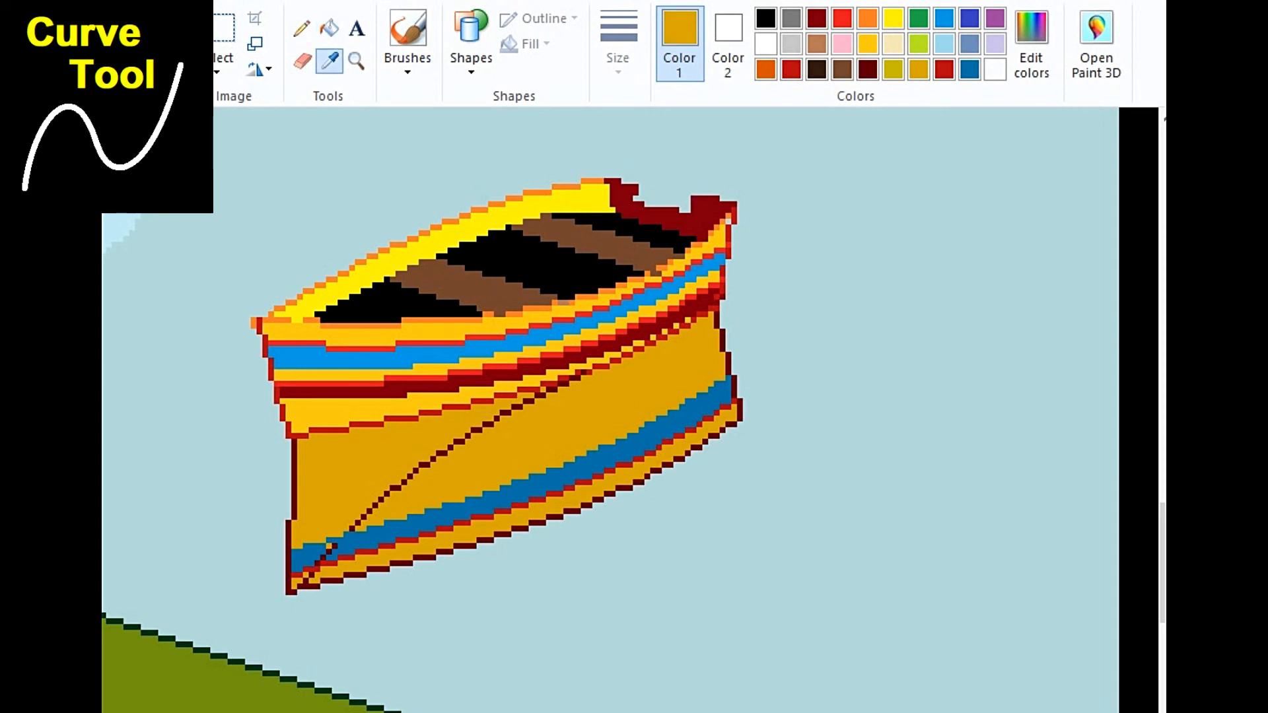
{"action": "left_click", "coordinate": [365, 439]}
{"action": "left_click", "coordinate": [329, 61]}
{"action": "left_click", "coordinate": [366, 424]}
{"action": "left_click", "coordinate": [471, 58]}
{"action": "left_click", "coordinate": [485, 97]}
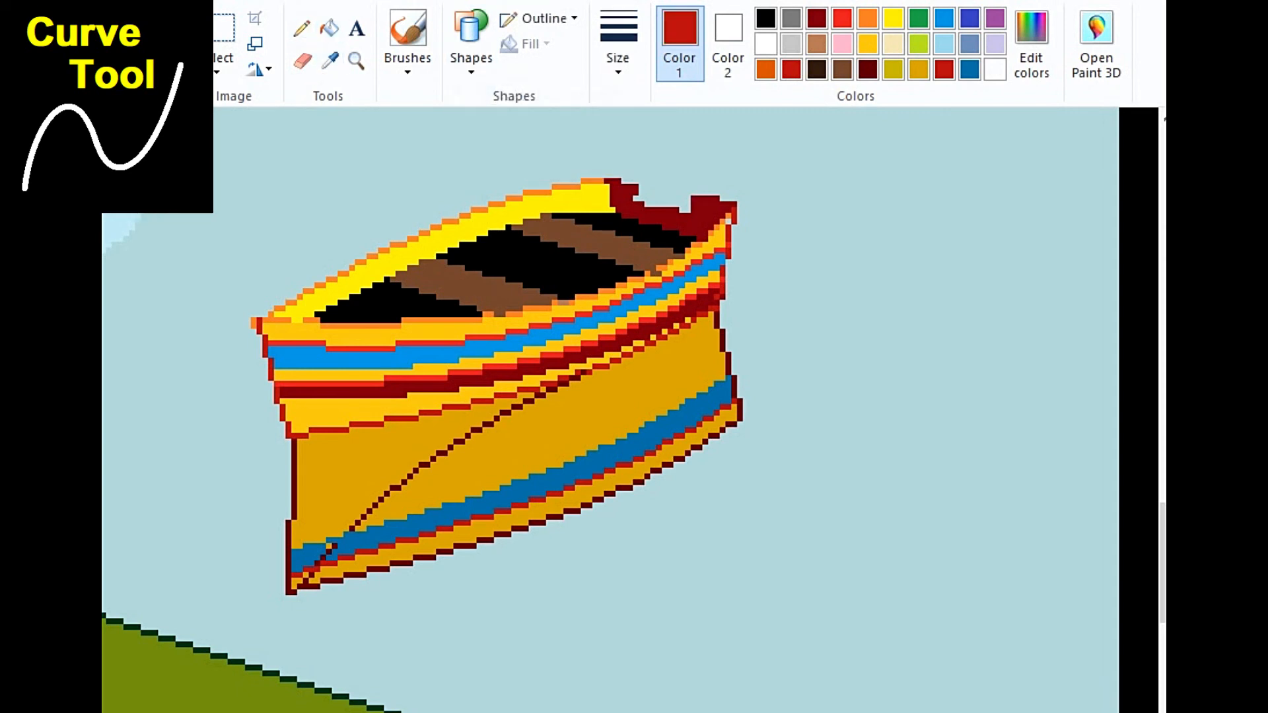
{"action": "left_click", "coordinate": [364, 438]}
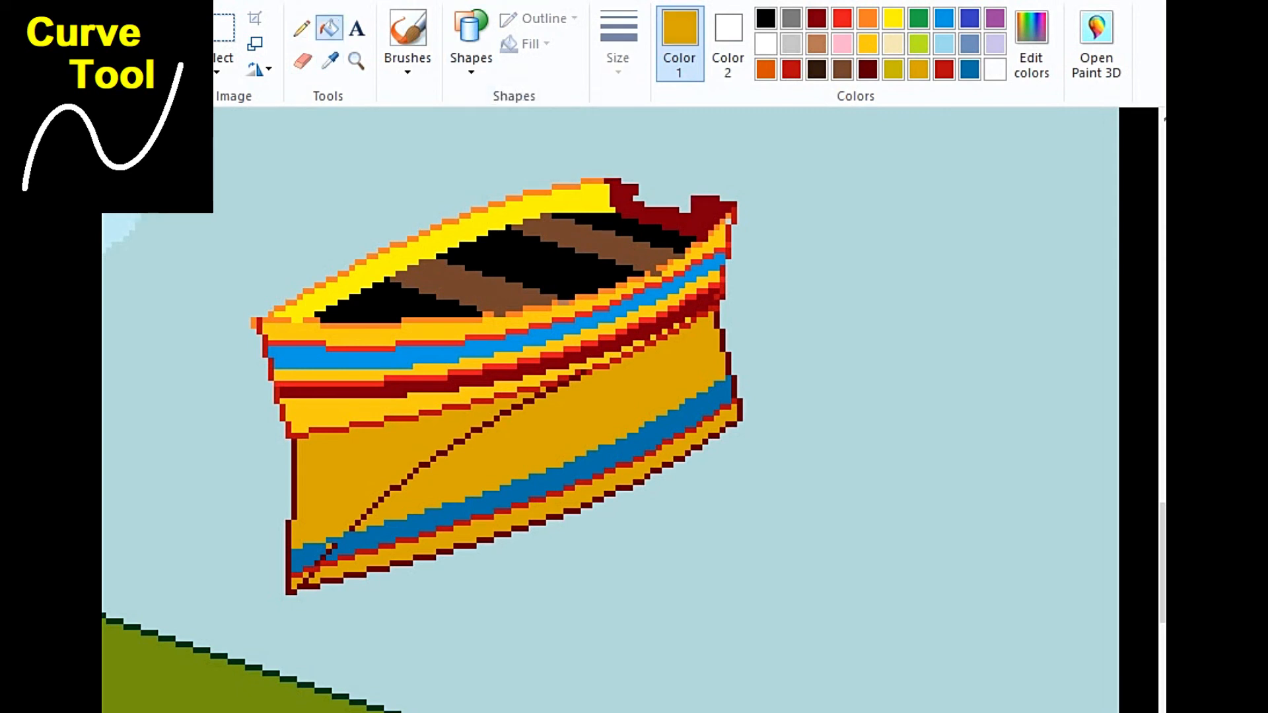
Step: Sample the red from the hull's bottom edge and draw a matching curve across the reflection above the blue stripe
{"action": "left_click", "coordinate": [330, 61]}
{"action": "left_click", "coordinate": [366, 425]}
{"action": "left_click", "coordinate": [470, 58]}
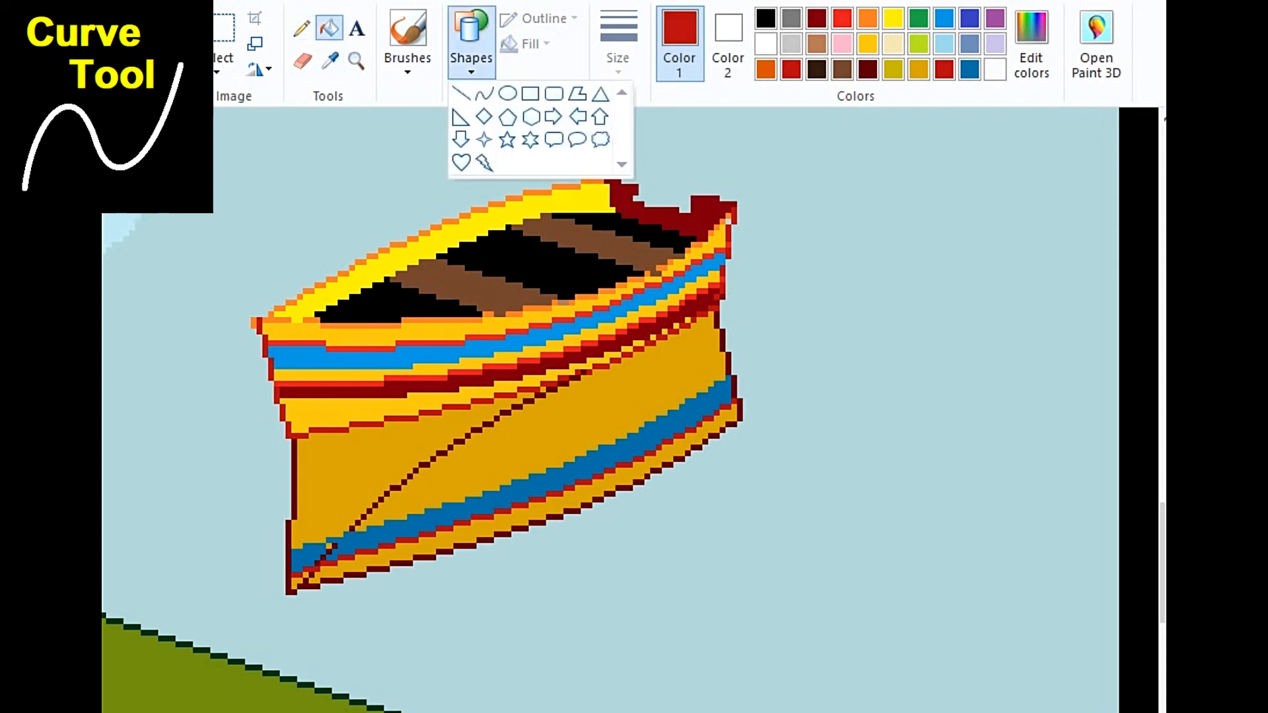
{"action": "left_click", "coordinate": [485, 94]}
{"action": "left_click_drag", "start_coordinate": [295, 522], "coordinate": [725, 357]}
{"action": "left_click_drag", "start_coordinate": [432, 470], "coordinate": [434, 485]}
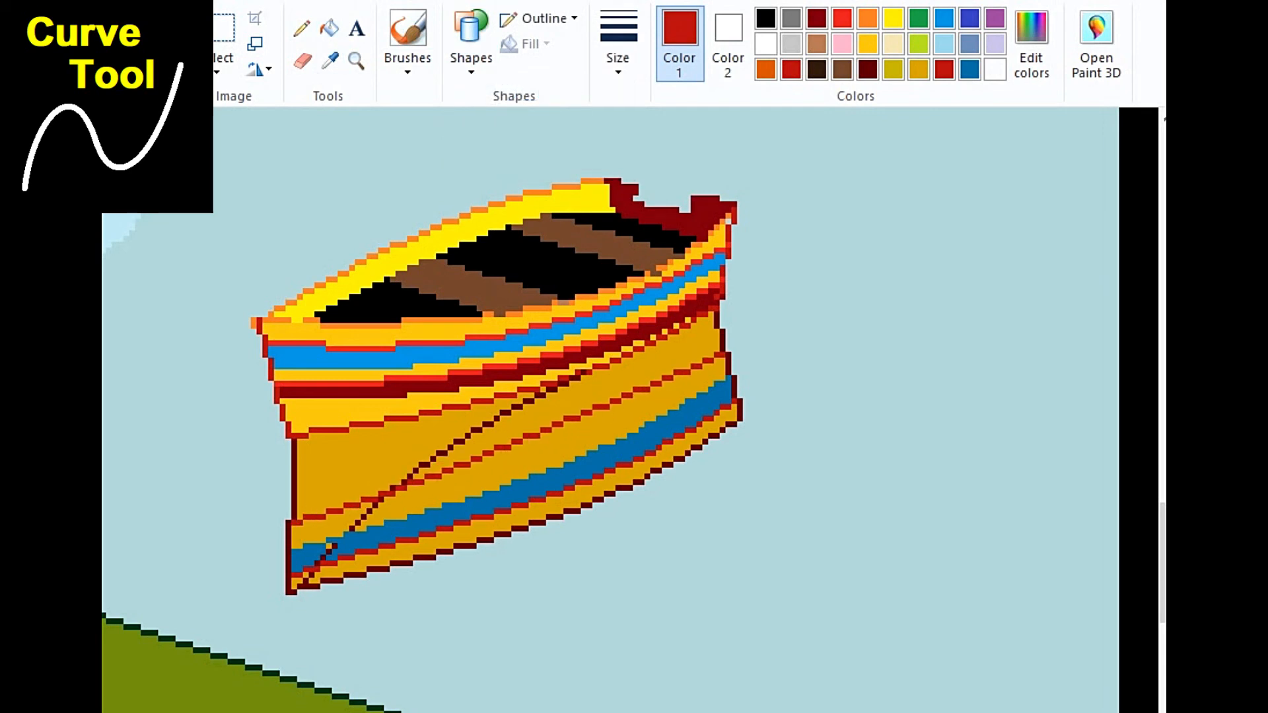
{"action": "left_click_drag", "start_coordinate": [614, 402], "coordinate": [619, 422]}
{"action": "left_click", "coordinate": [475, 158]}
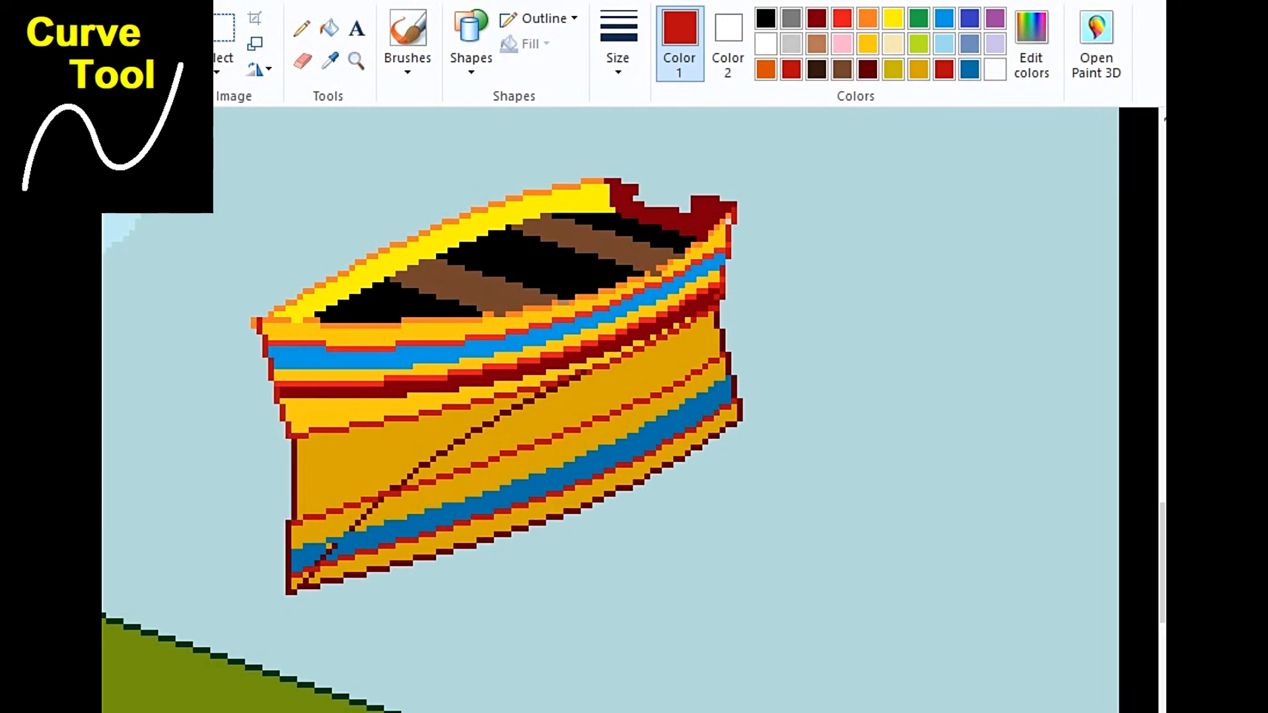
Step: Darken the stern's maroon to Red 85, Green 0, Blue 13 and draw a curve across the reflection above the upper red line
{"action": "left_click", "coordinate": [329, 61]}
{"action": "left_click", "coordinate": [708, 217]}
{"action": "left_click", "coordinate": [1031, 44]}
{"action": "left_click_drag", "start_coordinate": [882, 369], "coordinate": [882, 390]}
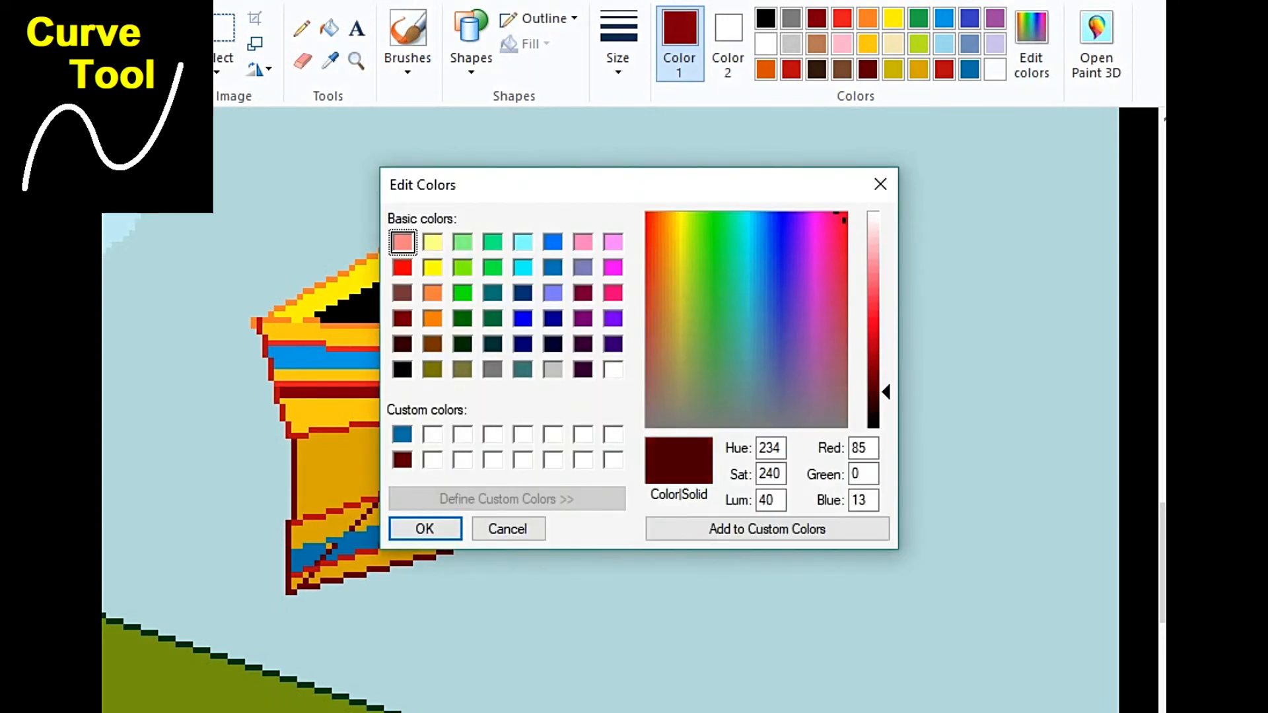
{"action": "left_click", "coordinate": [413, 527]}
{"action": "left_click", "coordinate": [471, 46]}
{"action": "left_click", "coordinate": [484, 93]}
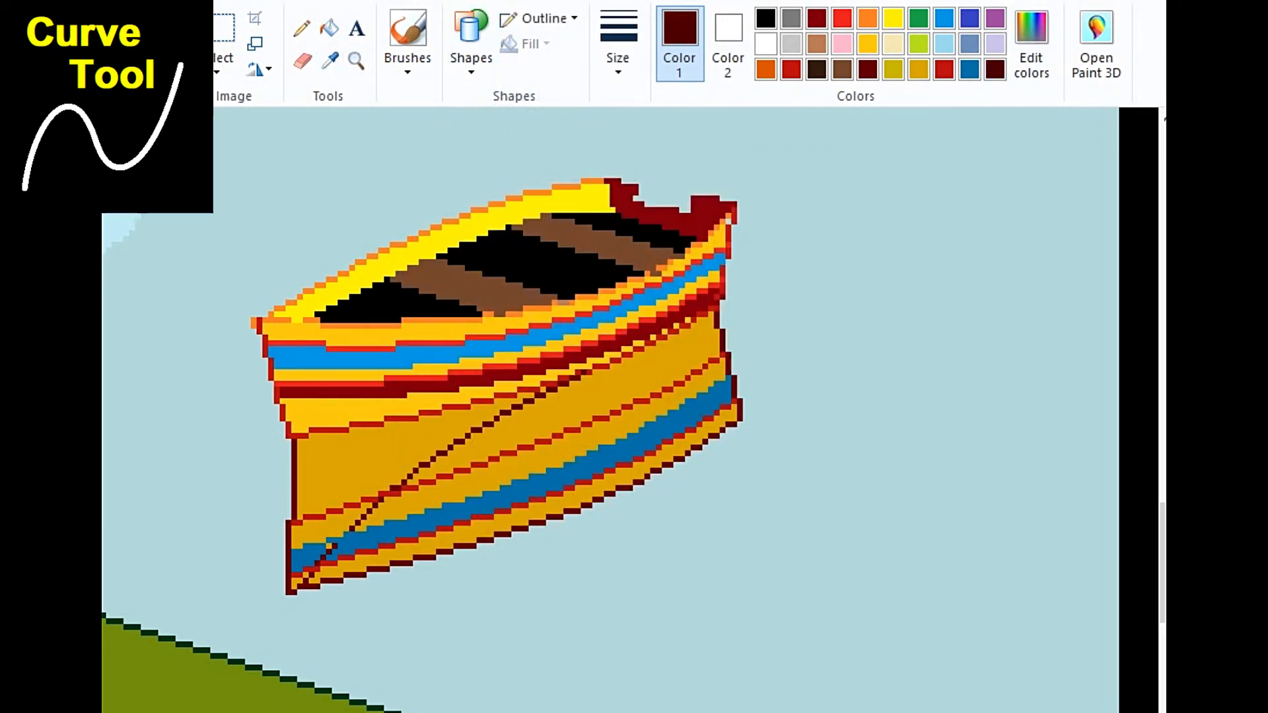
{"action": "mouse_move", "coordinate": [299, 500]}
{"action": "left_mouse_down"}
{"action": "mouse_move", "coordinate": [608, 407]}
{"action": "mouse_move", "coordinate": [710, 343]}
{"action": "left_mouse_up"}
{"action": "left_click_drag", "start_coordinate": [473, 436], "coordinate": [474, 446]}
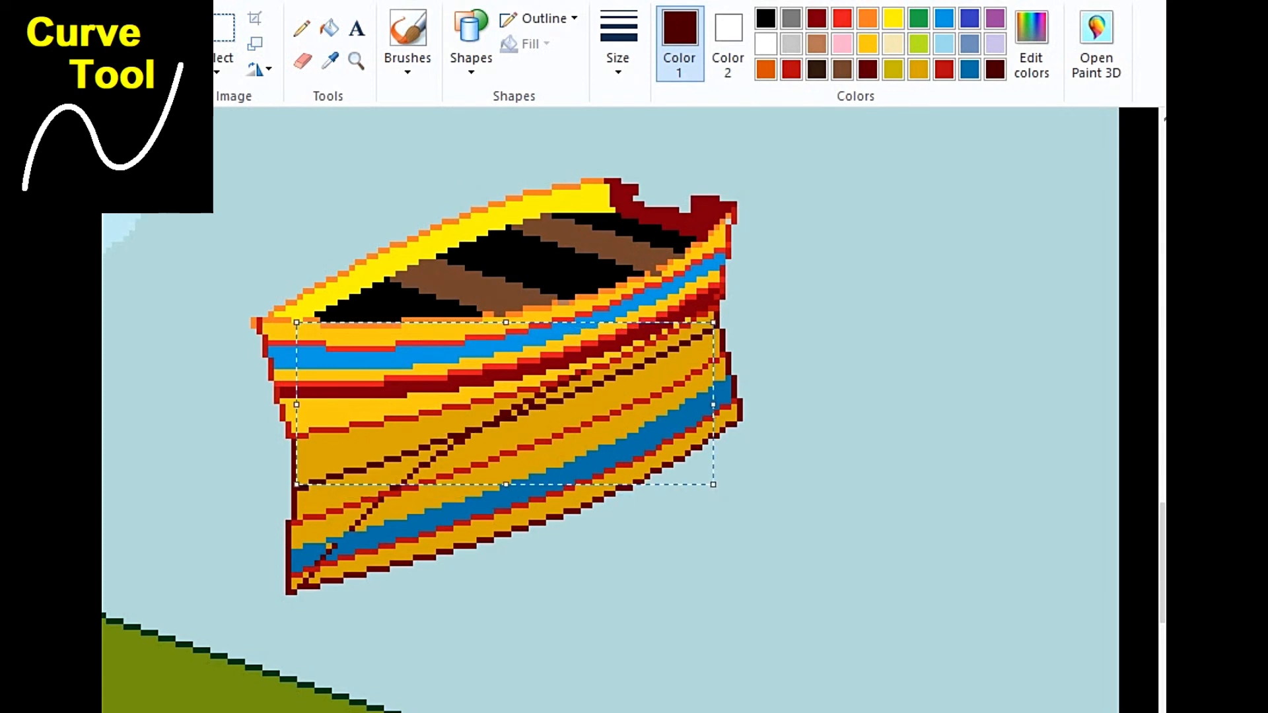
{"action": "left_click_drag", "start_coordinate": [713, 404], "coordinate": [719, 404]}
{"action": "left_click", "coordinate": [329, 61]}
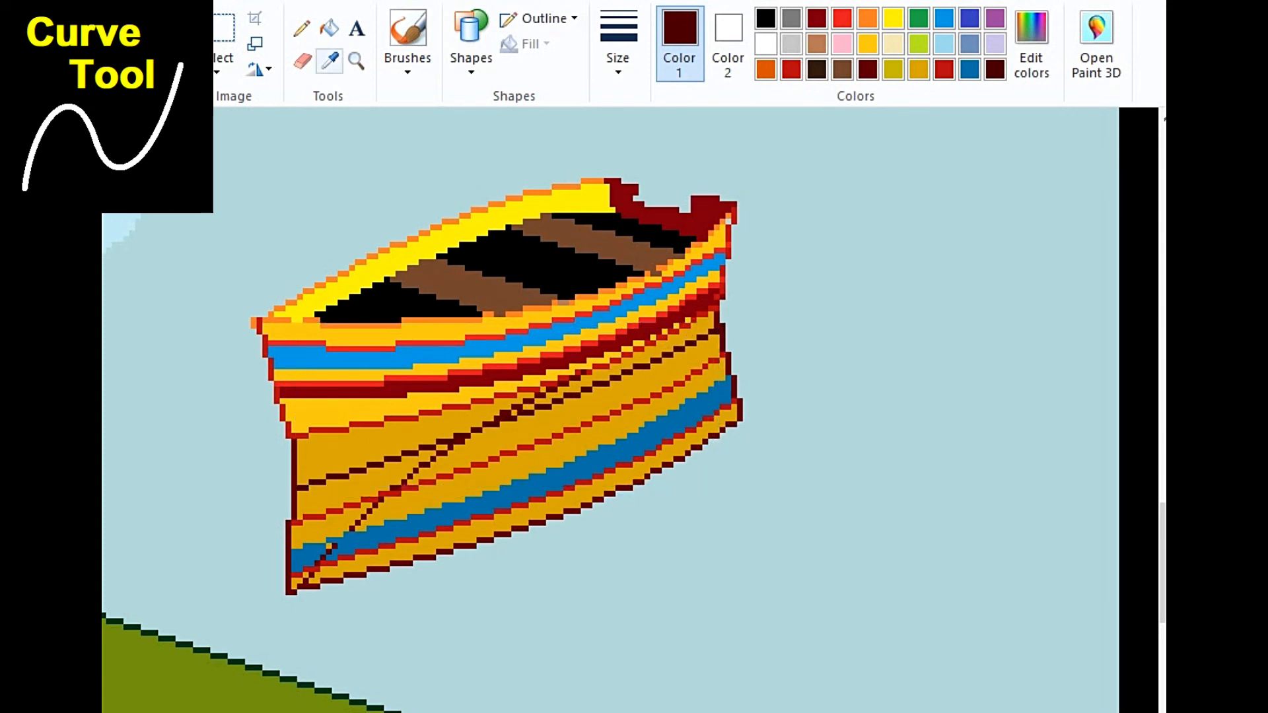
Step: Fill the reflection's upper band, the area directly below the hull and the sections at its lower bow corner with the dark maroon
{"action": "left_click", "coordinate": [329, 28]}
{"action": "left_click", "coordinate": [561, 413]}
{"action": "left_click", "coordinate": [356, 487]}
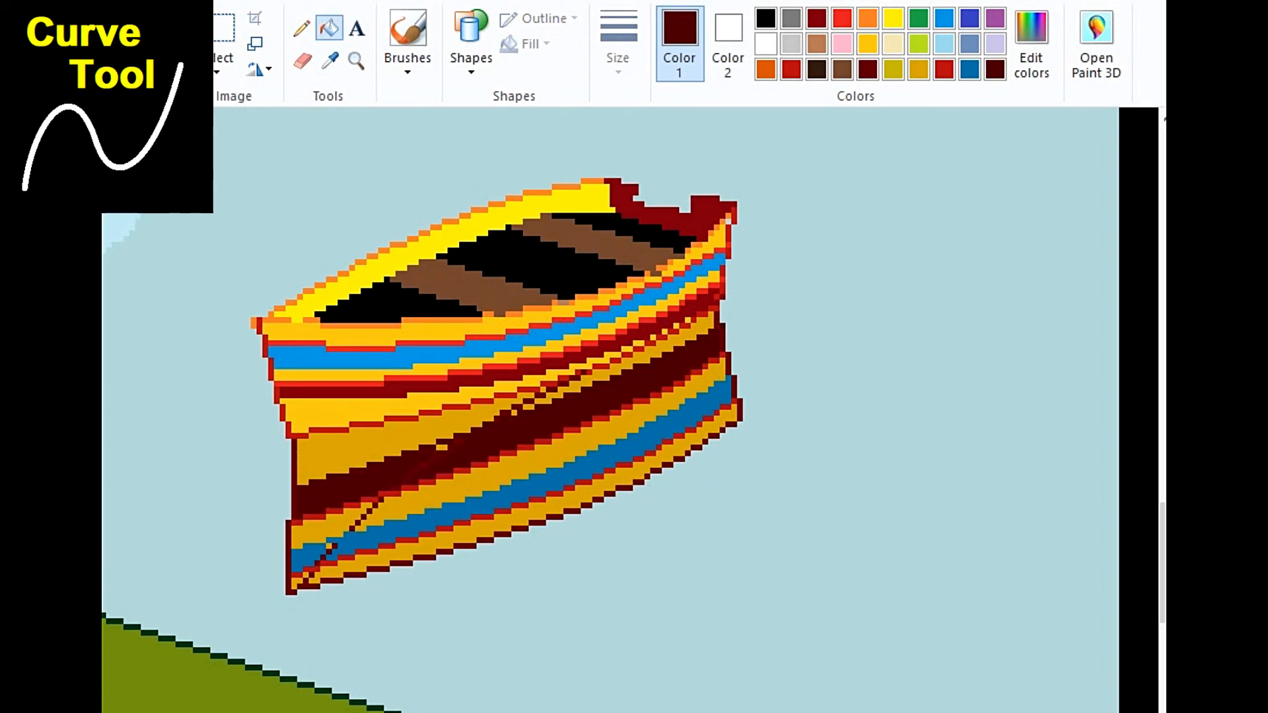
{"action": "left_click", "coordinate": [324, 529]}
{"action": "left_click", "coordinate": [306, 558]}
{"action": "left_click", "coordinate": [350, 453]}
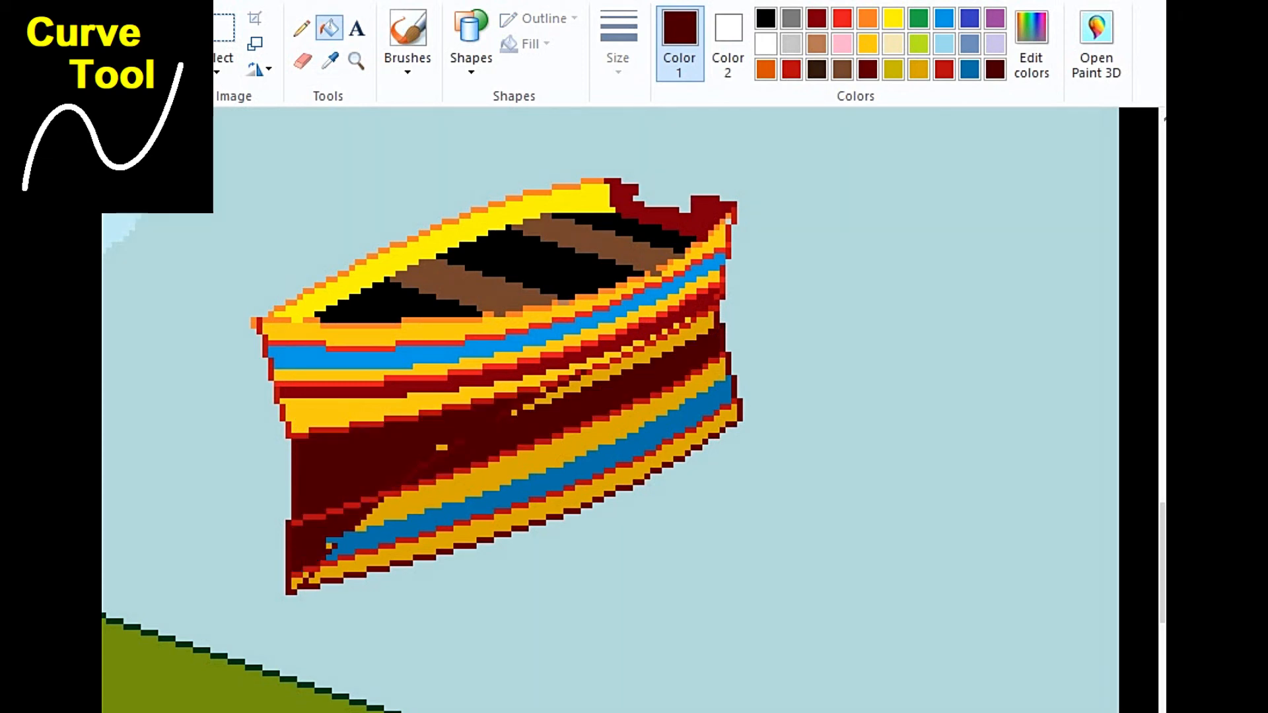
{"action": "left_click", "coordinate": [687, 340]}
{"action": "left_click", "coordinate": [302, 28]}
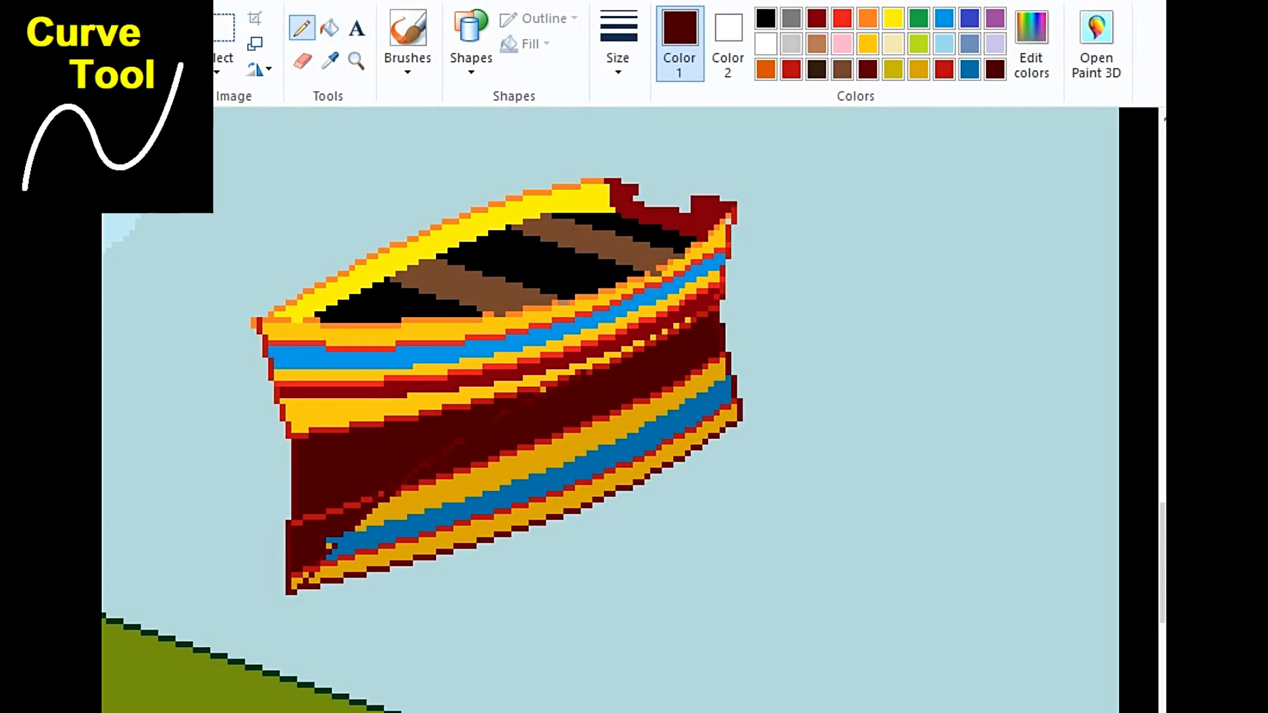
Step: Mix a near-black green drawing color with Red 0, Green 28, Blue 0
{"action": "scroll", "coordinate": [631, 409], "scroll_direction": "down", "scroll_amount": 4}
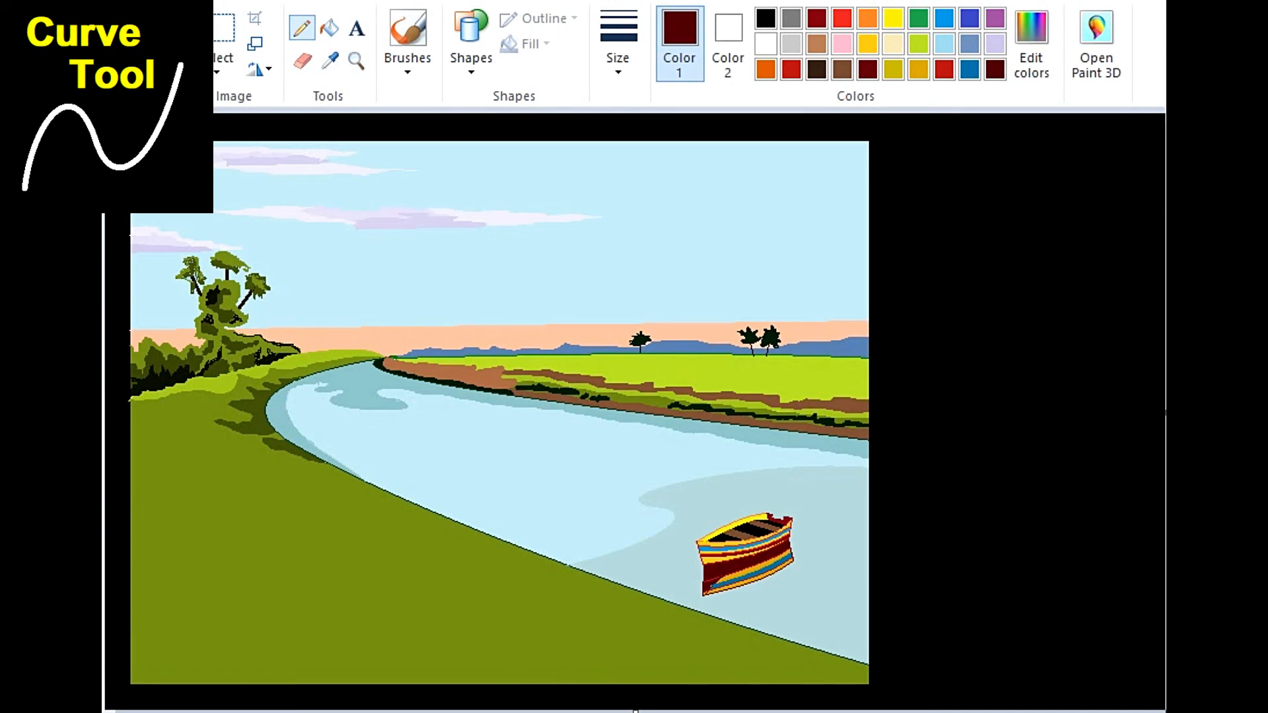
{"action": "left_click", "coordinate": [817, 69]}
{"action": "left_click", "coordinate": [919, 18]}
{"action": "left_click", "coordinate": [1031, 40]}
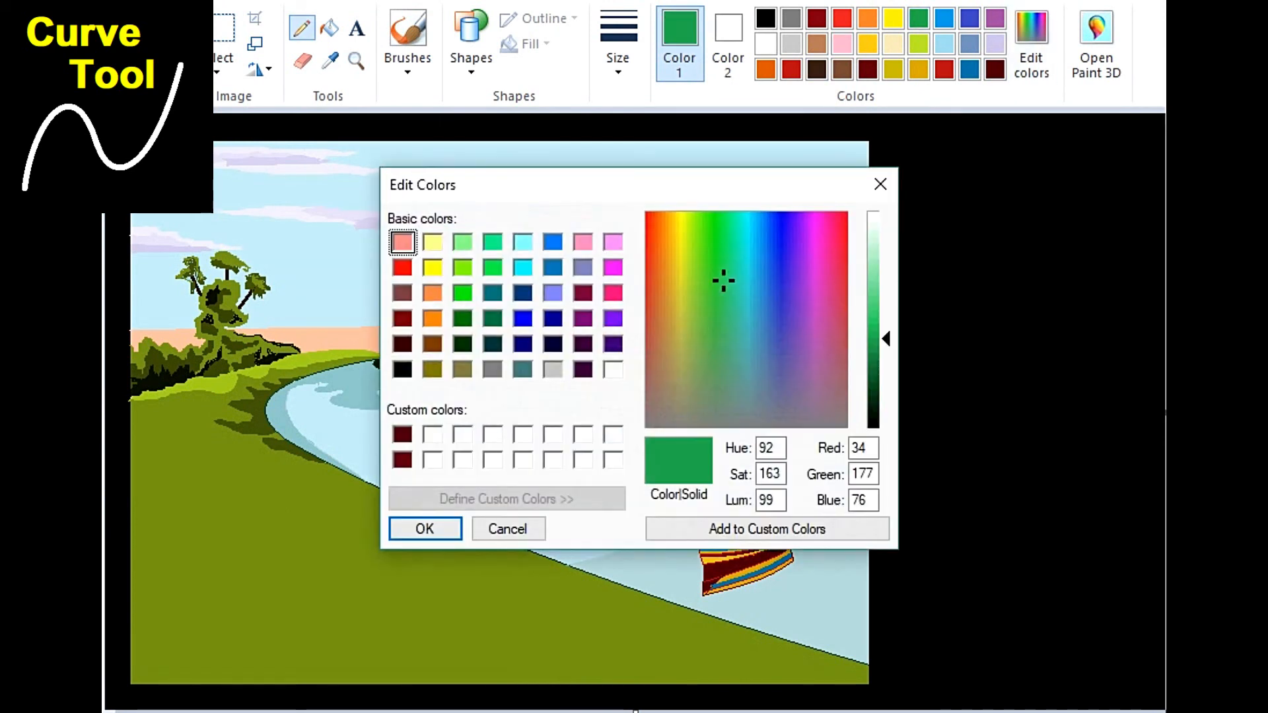
{"action": "left_click", "coordinate": [522, 293]}
{"action": "left_click", "coordinate": [463, 344]}
{"action": "left_click", "coordinate": [463, 318]}
{"action": "left_click_drag", "start_coordinate": [885, 374], "coordinate": [885, 416]}
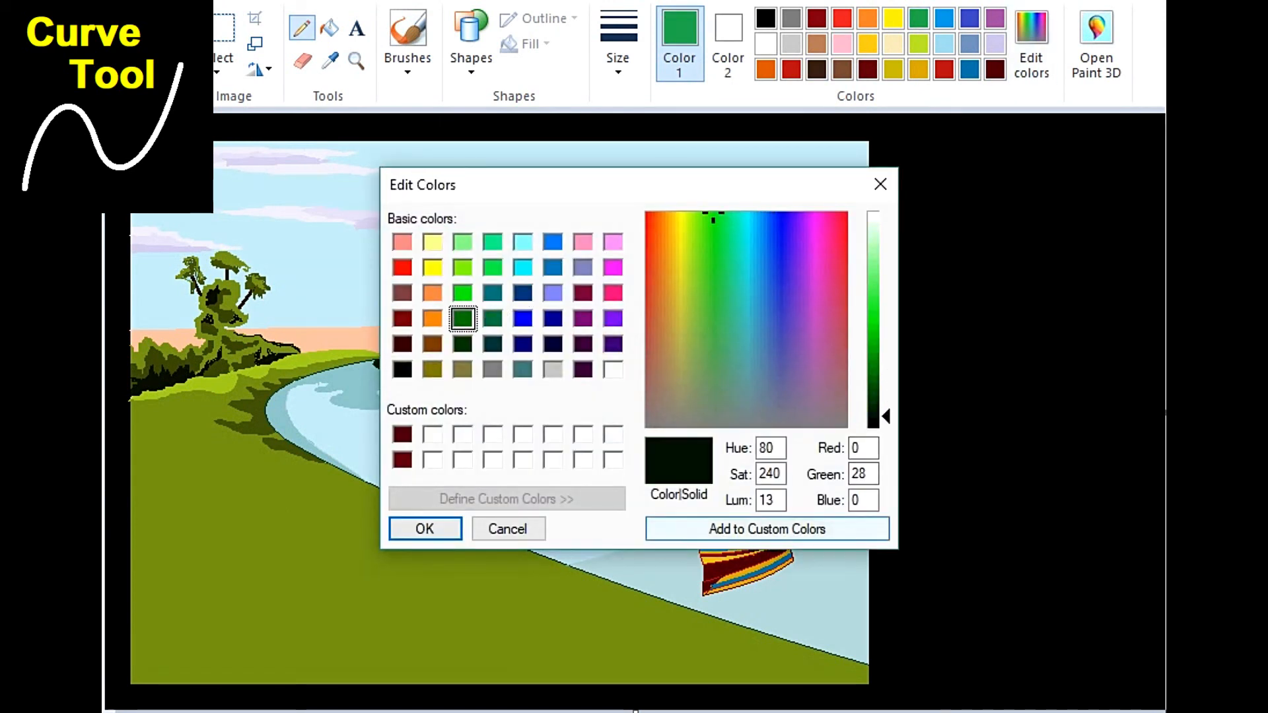
{"action": "left_click", "coordinate": [424, 529]}
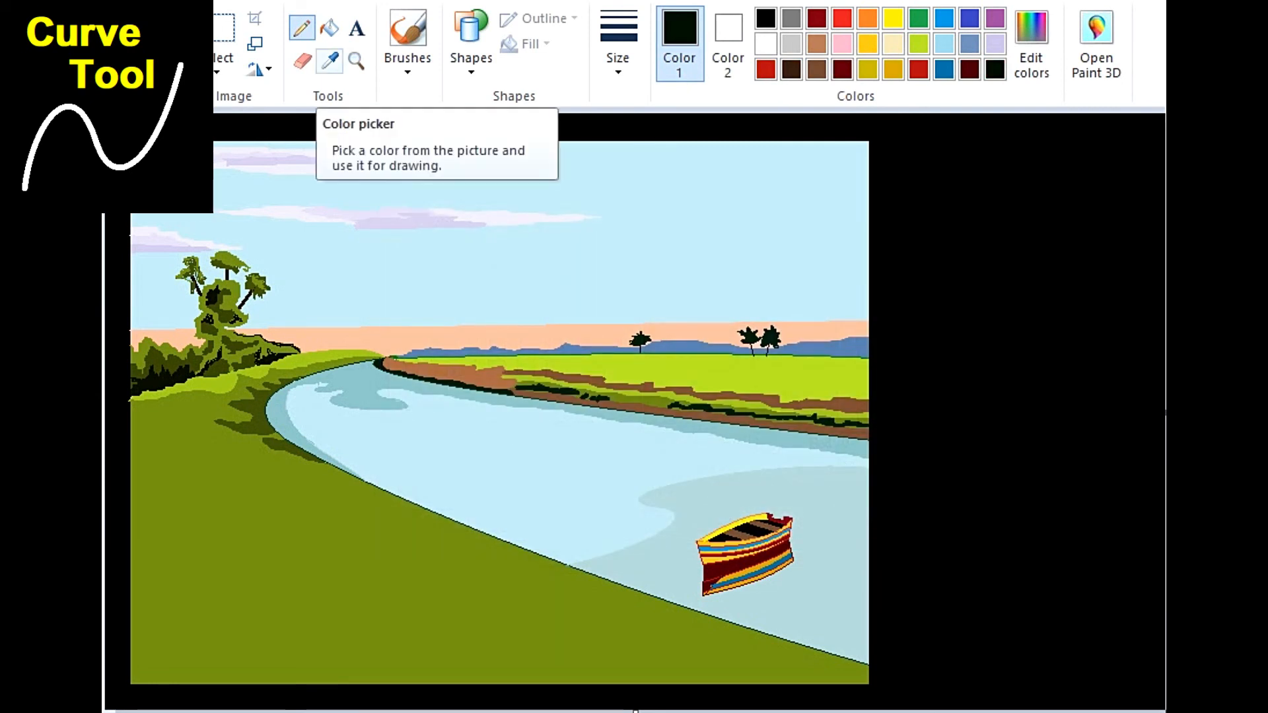
Step: Outline a small irregular patch with the Pencil just below the near bank's waterline and fill it with the near-black green
{"action": "left_click", "coordinate": [356, 60]}
{"action": "left_click", "coordinate": [377, 492]}
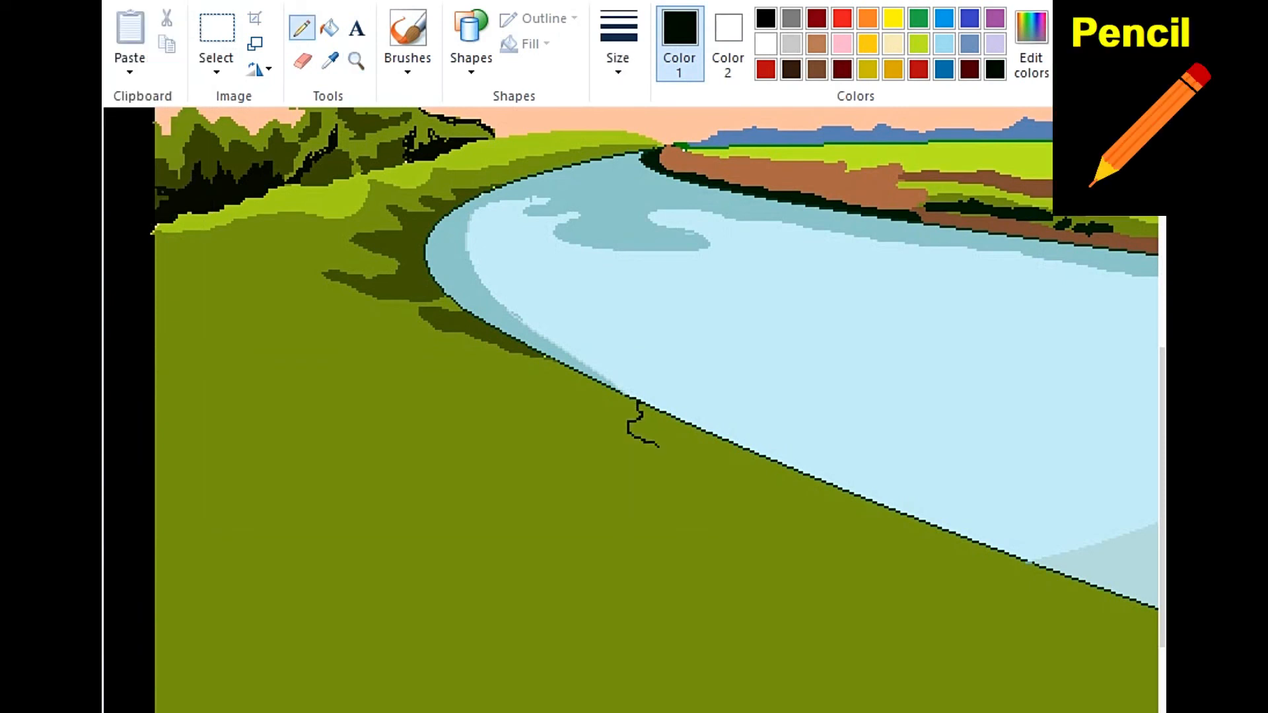
{"action": "left_click", "coordinate": [329, 28]}
{"action": "left_click", "coordinate": [669, 433]}
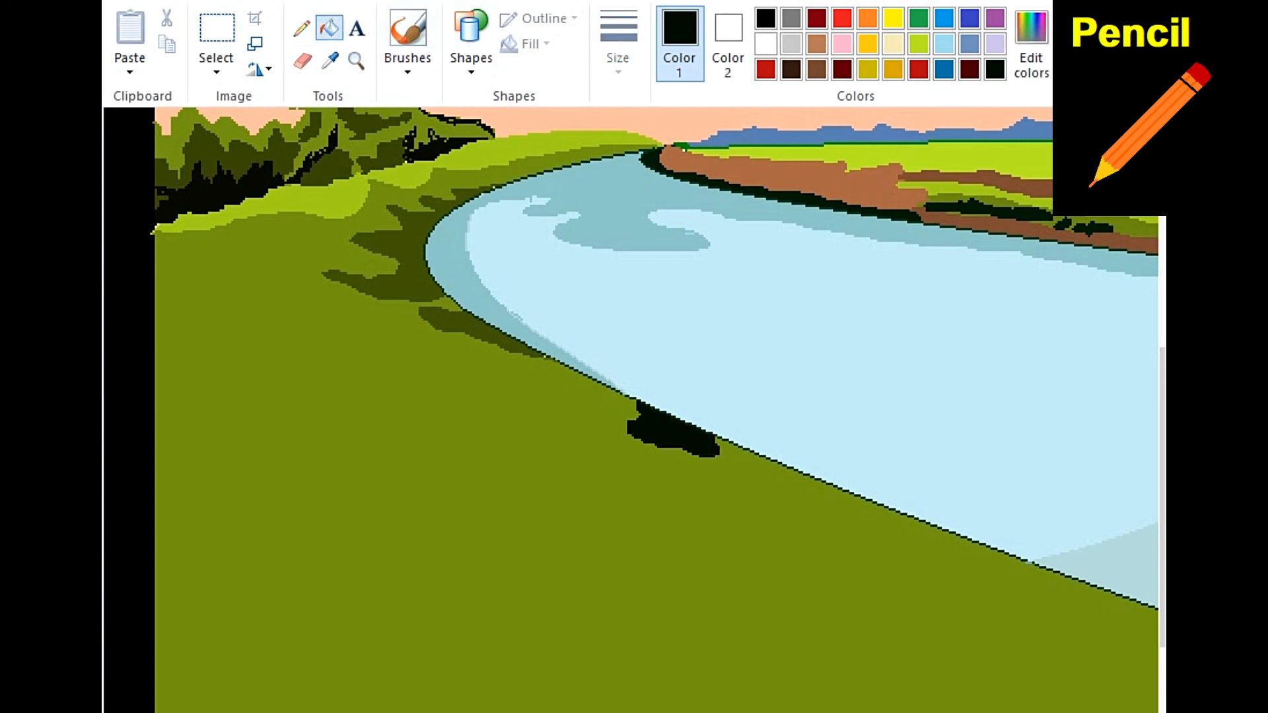
Step: Outline a second small patch across the near bank's edge where the water shading meets it, and fill it near-black green
{"action": "scroll", "coordinate": [634, 410], "scroll_direction": "right", "scroll_amount": 1}
{"action": "scroll", "coordinate": [634, 409], "scroll_direction": "right", "scroll_amount": 6}
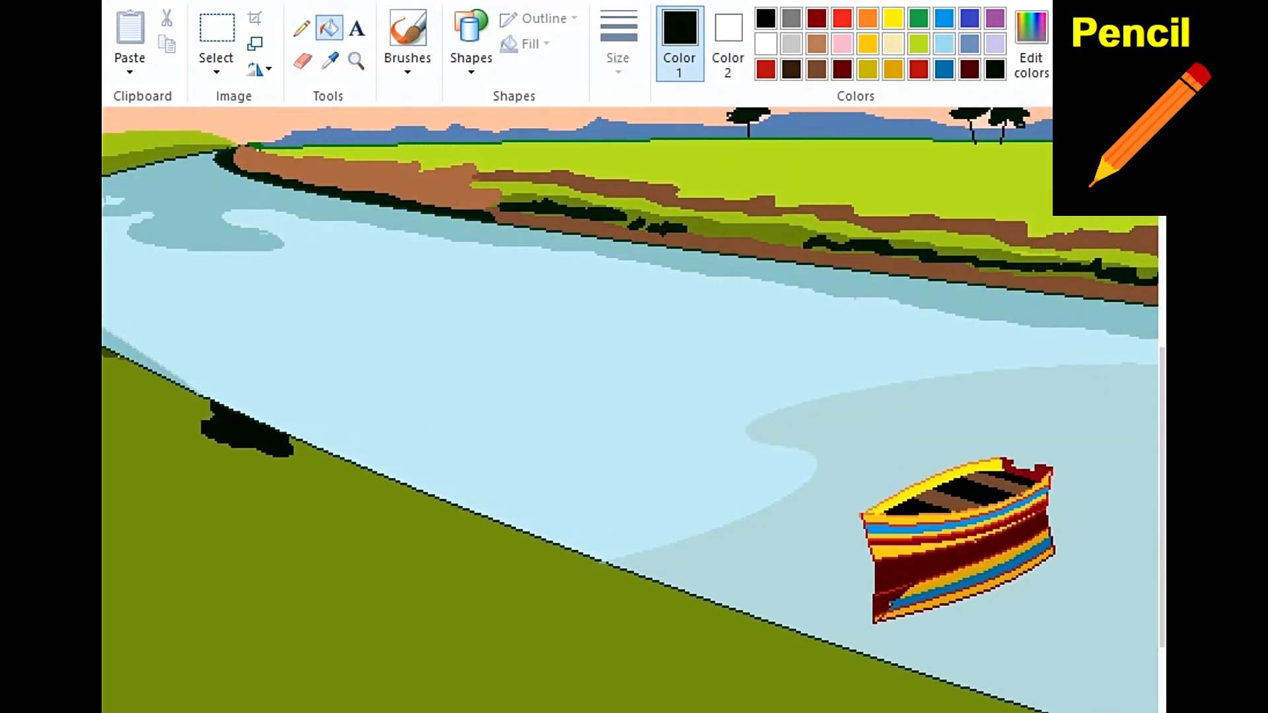
{"action": "scroll", "coordinate": [634, 410], "scroll_direction": "down", "scroll_amount": 3}
{"action": "left_click", "coordinate": [302, 27]}
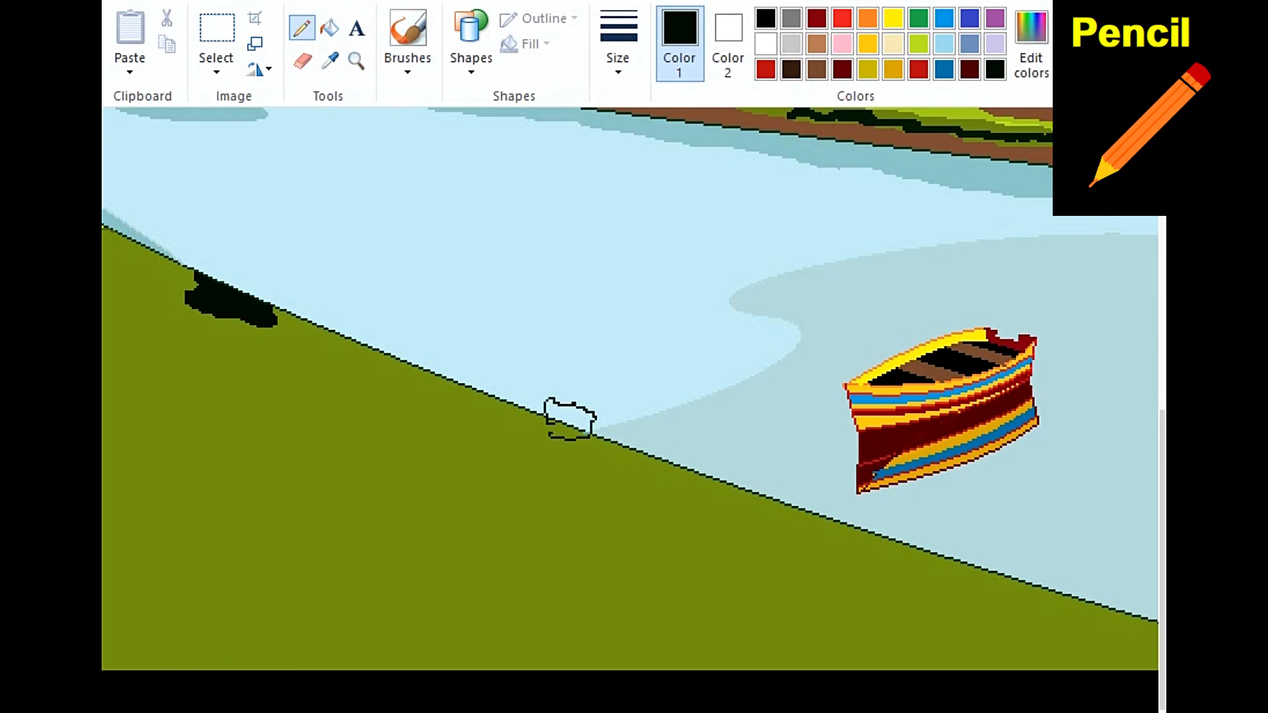
{"action": "left_click", "coordinate": [329, 28]}
{"action": "left_click", "coordinate": [568, 413]}
{"action": "left_click", "coordinate": [570, 435]}
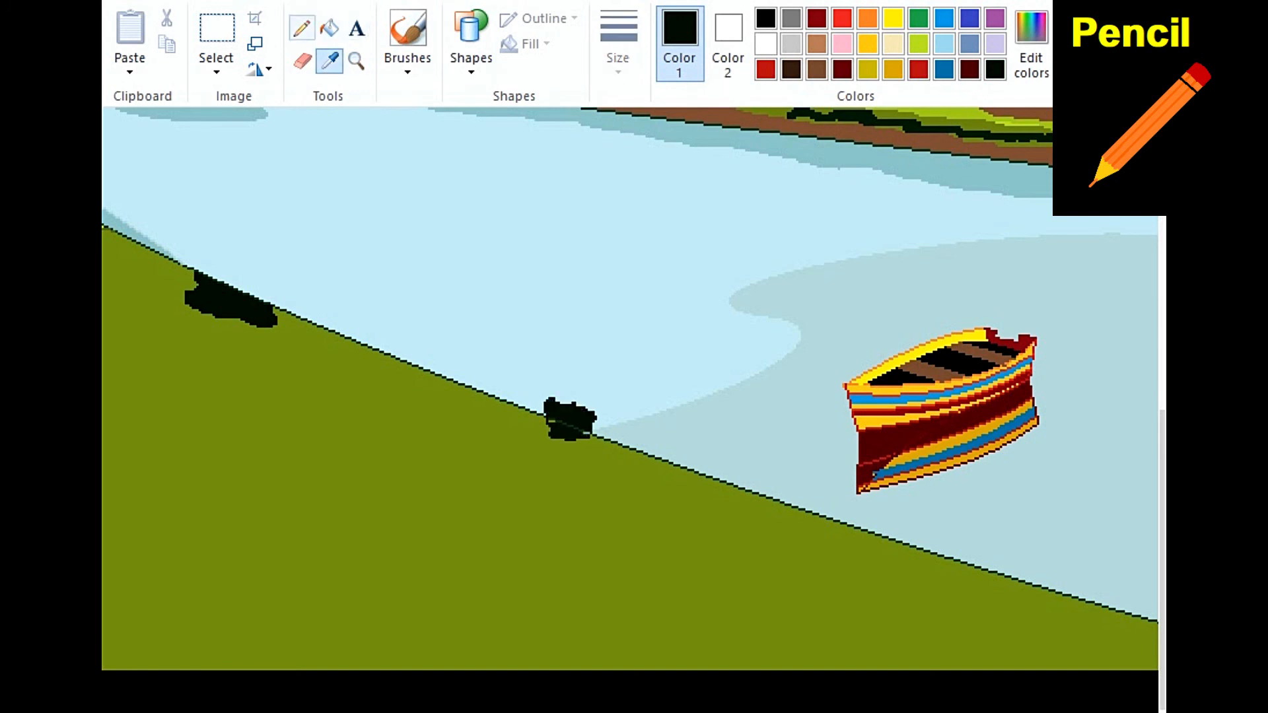
Step: Paint over the leftover light pixels and bank line inside the second dark patch with the Pencil
{"action": "left_click", "coordinate": [301, 28]}
{"action": "left_click", "coordinate": [357, 61]}
{"action": "left_click", "coordinate": [707, 466]}
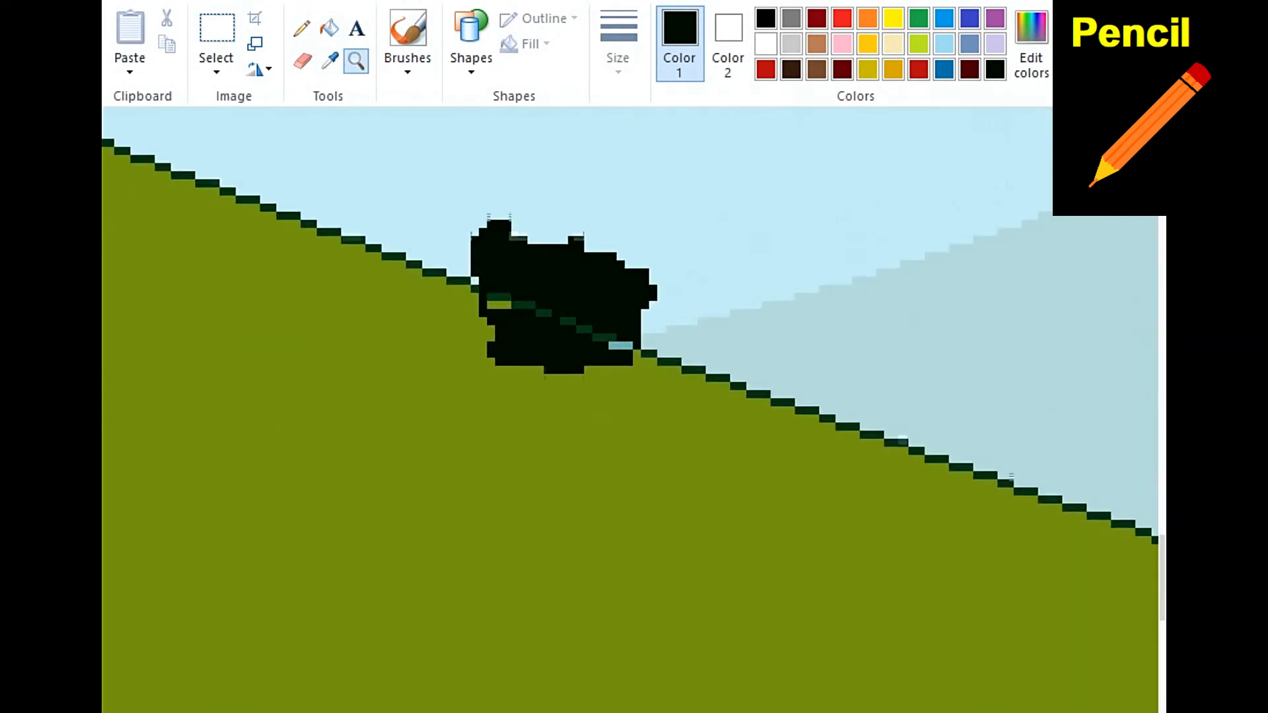
{"action": "left_click", "coordinate": [302, 28]}
{"action": "mouse_move", "coordinate": [428, 313]}
{"action": "left_mouse_down"}
{"action": "mouse_move", "coordinate": [398, 308]}
{"action": "mouse_move", "coordinate": [555, 360]}
{"action": "left_mouse_up"}
Step: Outline jagged grass blades above the second dark patch in green with the Pencil and fill them green
{"action": "scroll", "coordinate": [555, 360], "scroll_direction": "up", "scroll_amount": 3}
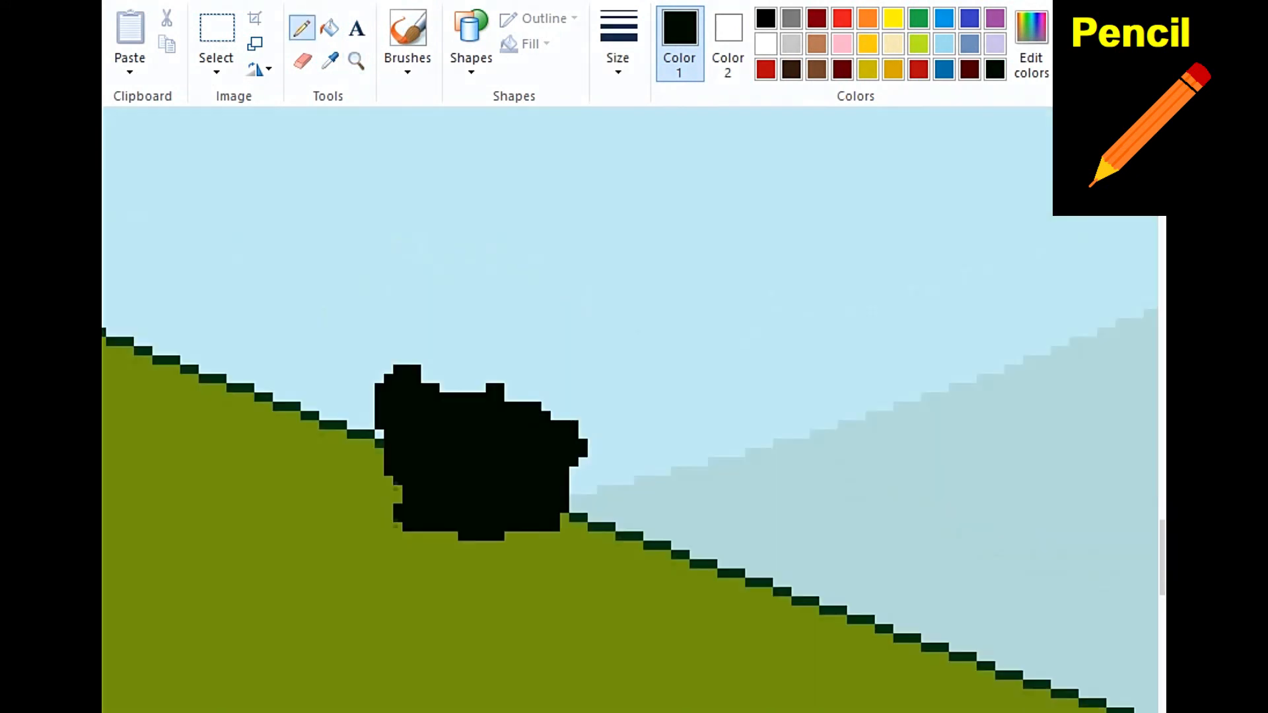
{"action": "left_click", "coordinate": [918, 18]}
{"action": "mouse_move", "coordinate": [390, 379]}
{"action": "left_mouse_down"}
{"action": "mouse_move", "coordinate": [408, 309]}
{"action": "mouse_move", "coordinate": [470, 304]}
{"action": "mouse_move", "coordinate": [592, 389]}
{"action": "mouse_move", "coordinate": [592, 437]}
{"action": "left_mouse_up"}
{"action": "left_click", "coordinate": [329, 28]}
{"action": "left_click", "coordinate": [449, 357]}
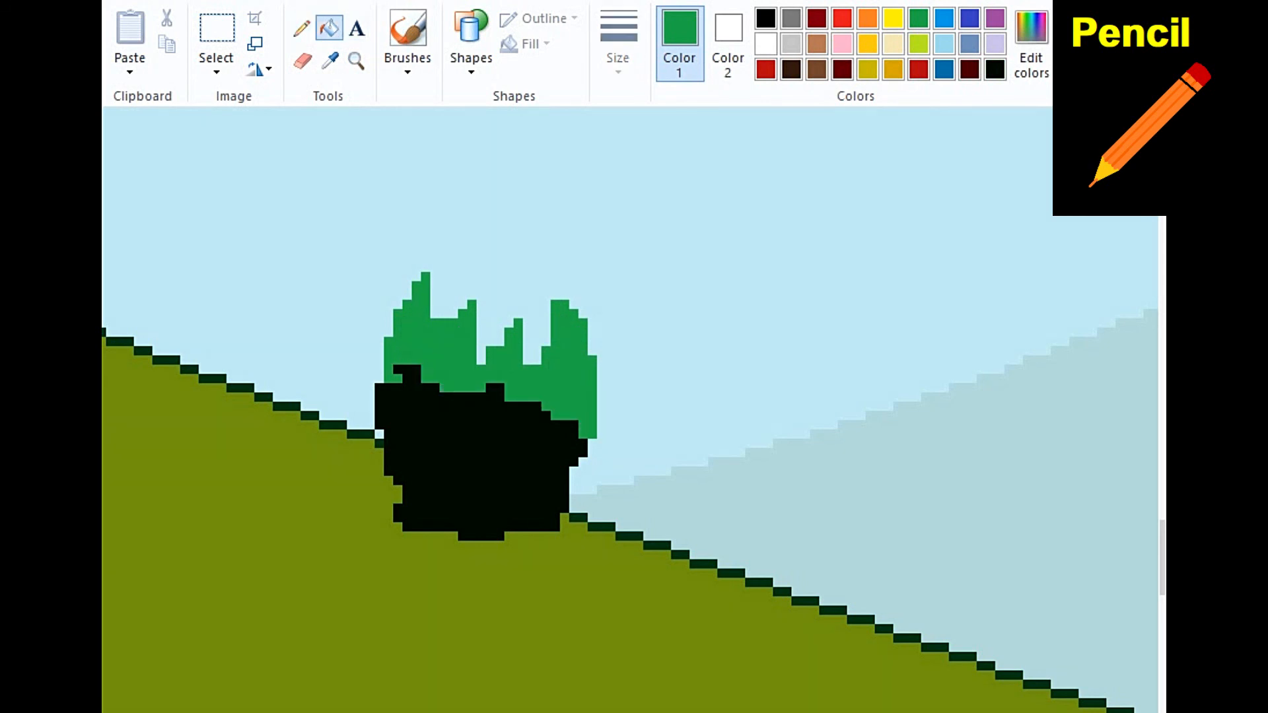
Step: Mix a darker green, separate the right side of the grass tuft with a Pencil line, and fill that side with it
{"action": "left_click", "coordinate": [302, 27]}
{"action": "left_click", "coordinate": [1031, 43]}
{"action": "left_click_drag", "start_coordinate": [882, 338], "coordinate": [881, 374]}
{"action": "left_click", "coordinate": [425, 528]}
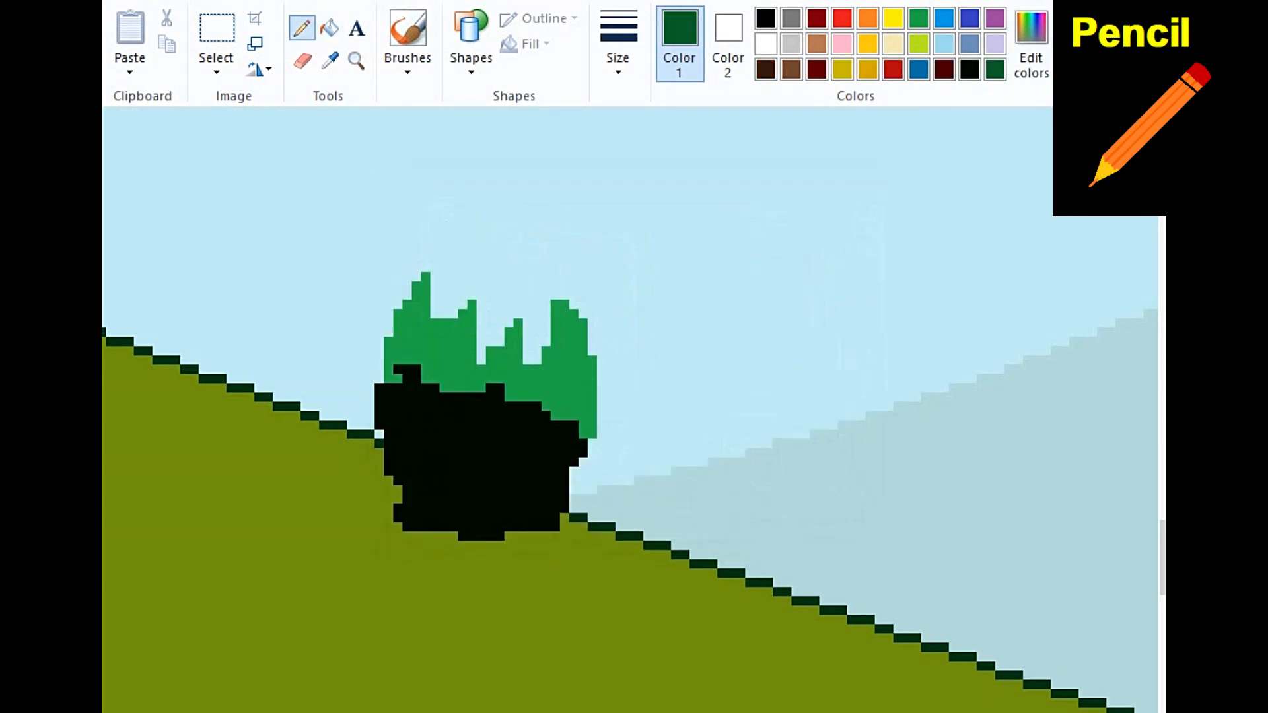
{"action": "left_click_drag", "start_coordinate": [500, 388], "coordinate": [546, 360]}
{"action": "left_click", "coordinate": [329, 28]}
{"action": "left_click", "coordinate": [568, 376]}
Step: Draw two wavy dark green Pencil lines across the near bank from its left edge to the grass tuft and fill the band between them
{"action": "scroll", "coordinate": [568, 377], "scroll_direction": "down", "scroll_amount": 1}
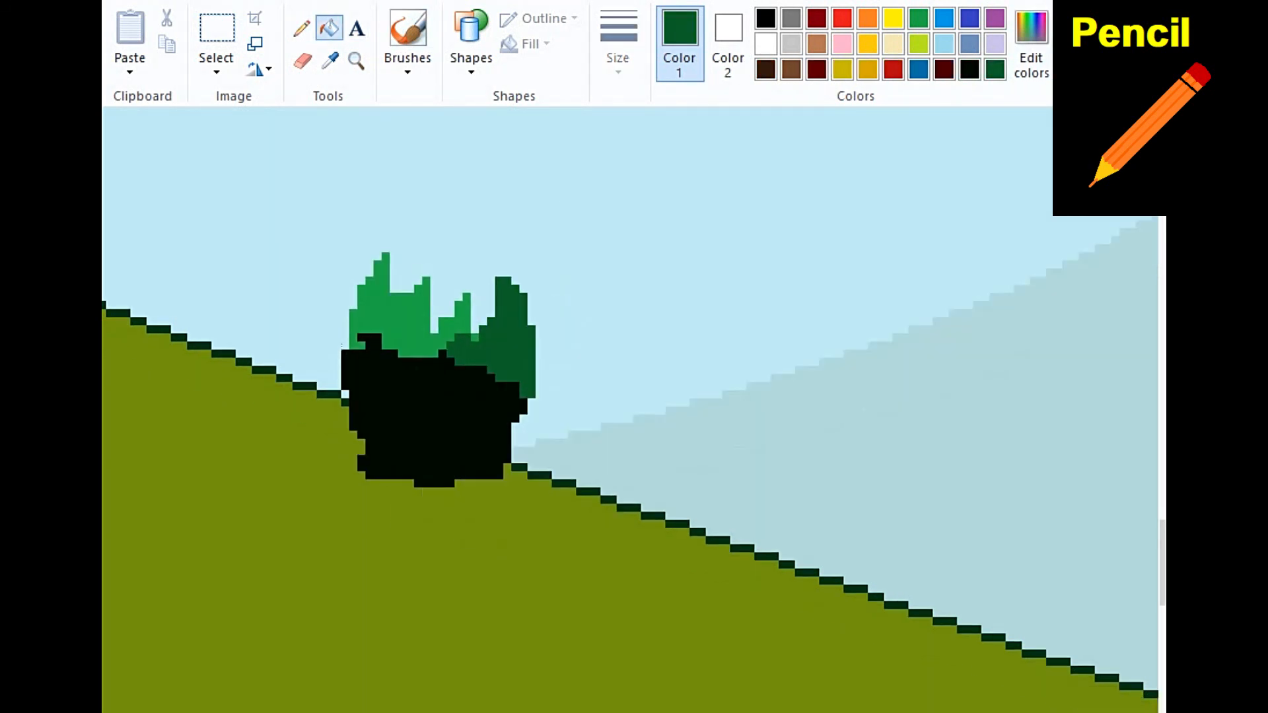
{"action": "scroll", "coordinate": [568, 376], "scroll_direction": "down", "scroll_amount": 3}
{"action": "scroll", "coordinate": [630, 389], "scroll_direction": "left", "scroll_amount": 8}
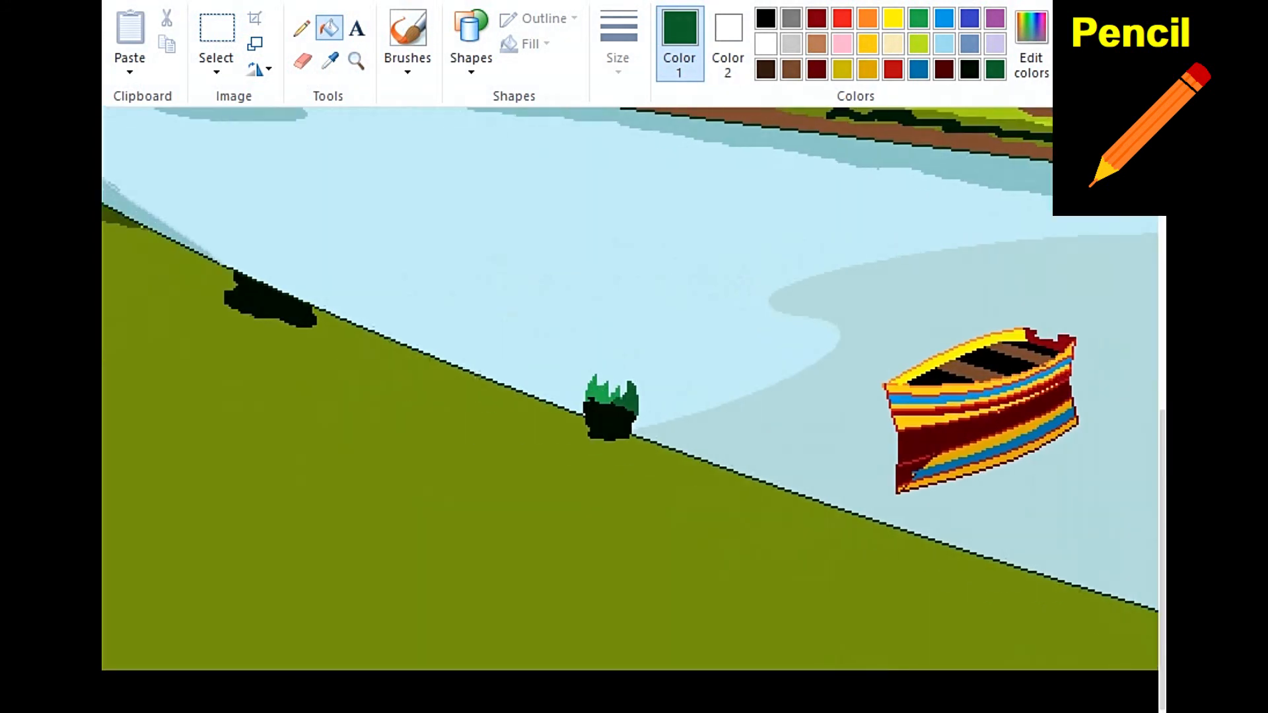
{"action": "left_click", "coordinate": [301, 27]}
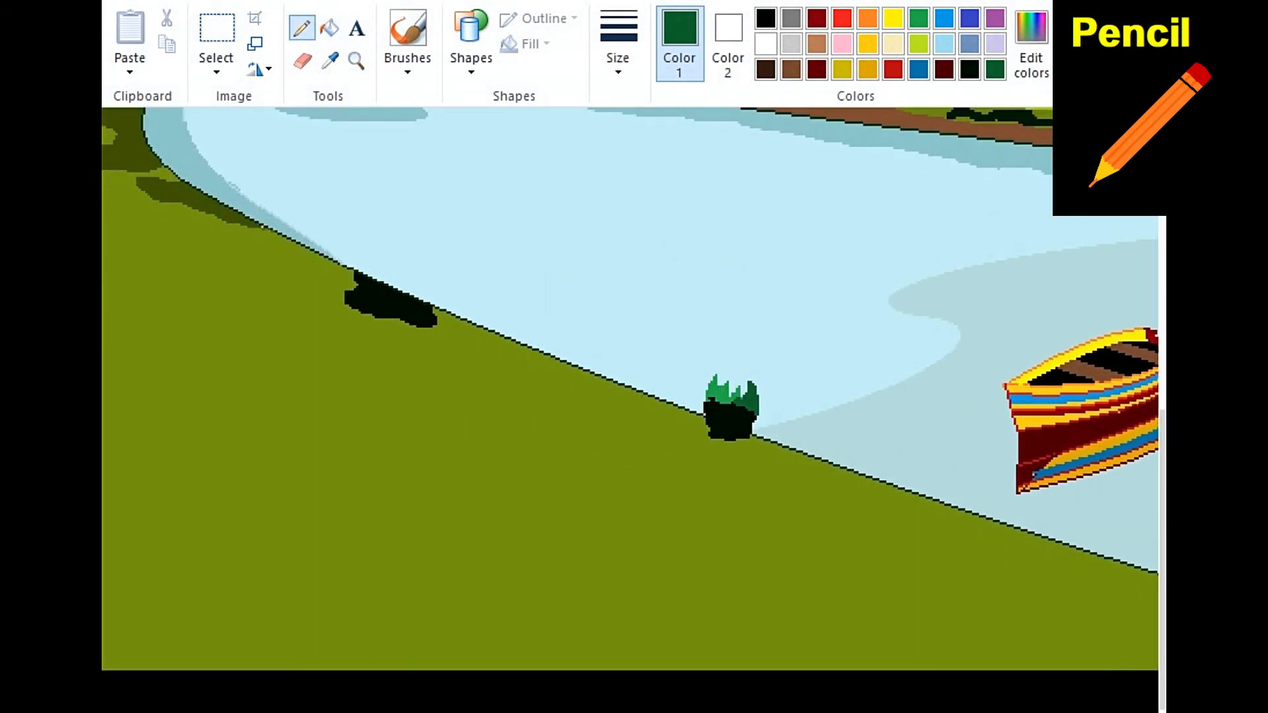
{"action": "scroll", "coordinate": [630, 390], "scroll_direction": "left", "scroll_amount": 4}
{"action": "scroll", "coordinate": [631, 389], "scroll_direction": "up", "scroll_amount": 3}
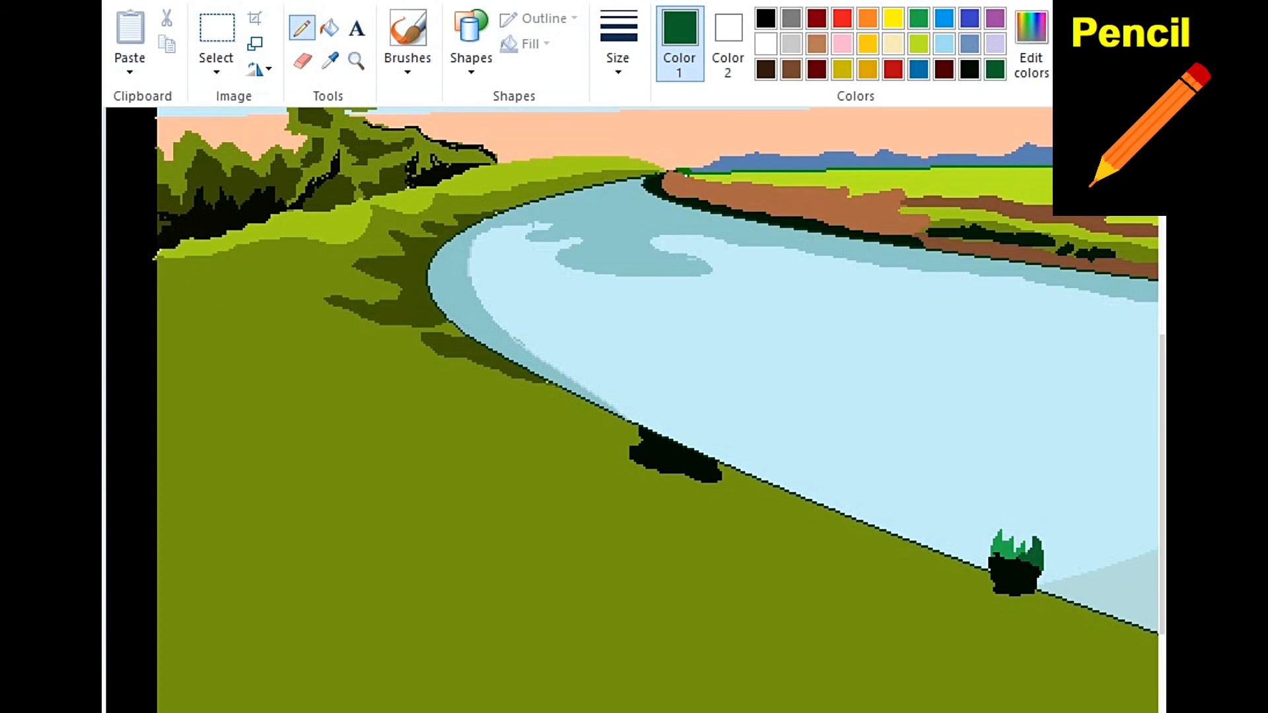
{"action": "mouse_move", "coordinate": [202, 309]}
{"action": "left_mouse_down"}
{"action": "mouse_move", "coordinate": [241, 331]}
{"action": "mouse_move", "coordinate": [281, 390]}
{"action": "mouse_move", "coordinate": [364, 428]}
{"action": "mouse_move", "coordinate": [691, 523]}
{"action": "left_mouse_up"}
{"action": "mouse_move", "coordinate": [170, 352]}
{"action": "left_mouse_down"}
{"action": "mouse_move", "coordinate": [290, 439]}
{"action": "mouse_move", "coordinate": [387, 476]}
{"action": "mouse_move", "coordinate": [627, 541]}
{"action": "mouse_move", "coordinate": [897, 565]}
{"action": "left_mouse_up"}
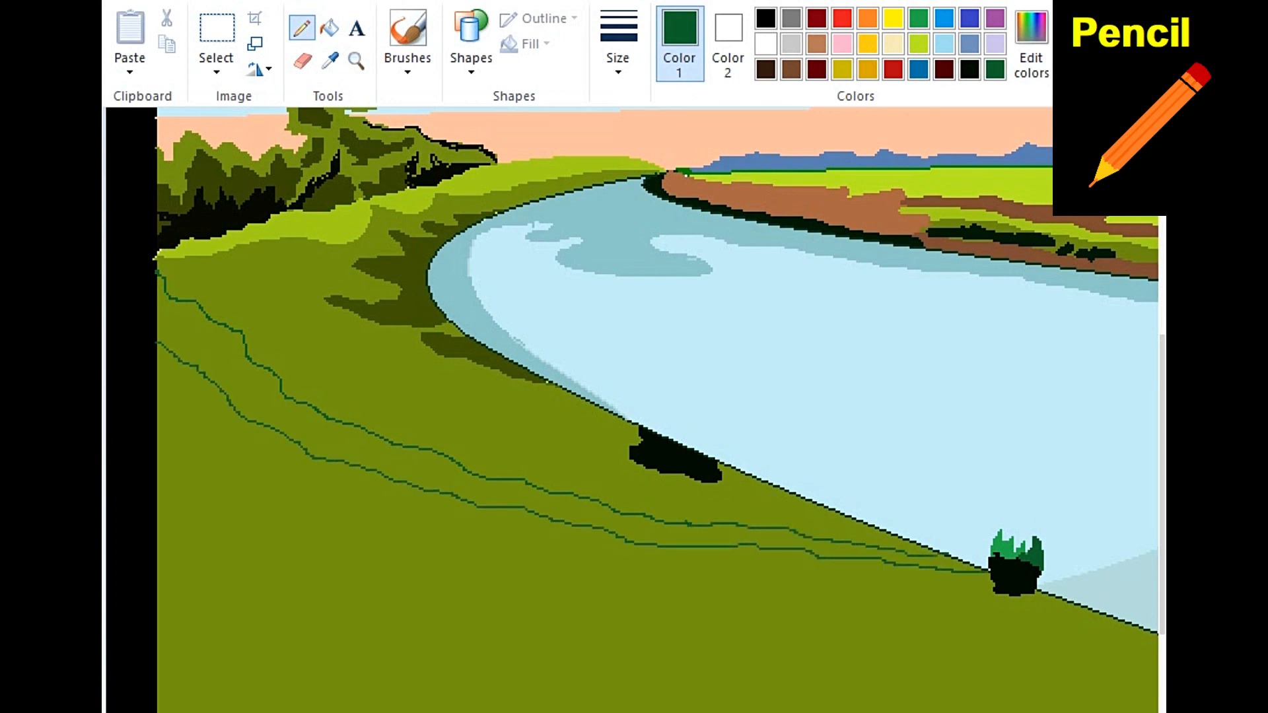
{"action": "left_click", "coordinate": [329, 28]}
{"action": "left_click", "coordinate": [370, 452]}
Step: Outline an irregular lime patch around the dark bank shadows at the river bend with the second-thinnest Pencil and fill it lime
{"action": "left_click", "coordinate": [302, 27]}
{"action": "left_click", "coordinate": [919, 43]}
{"action": "left_click", "coordinate": [618, 44]}
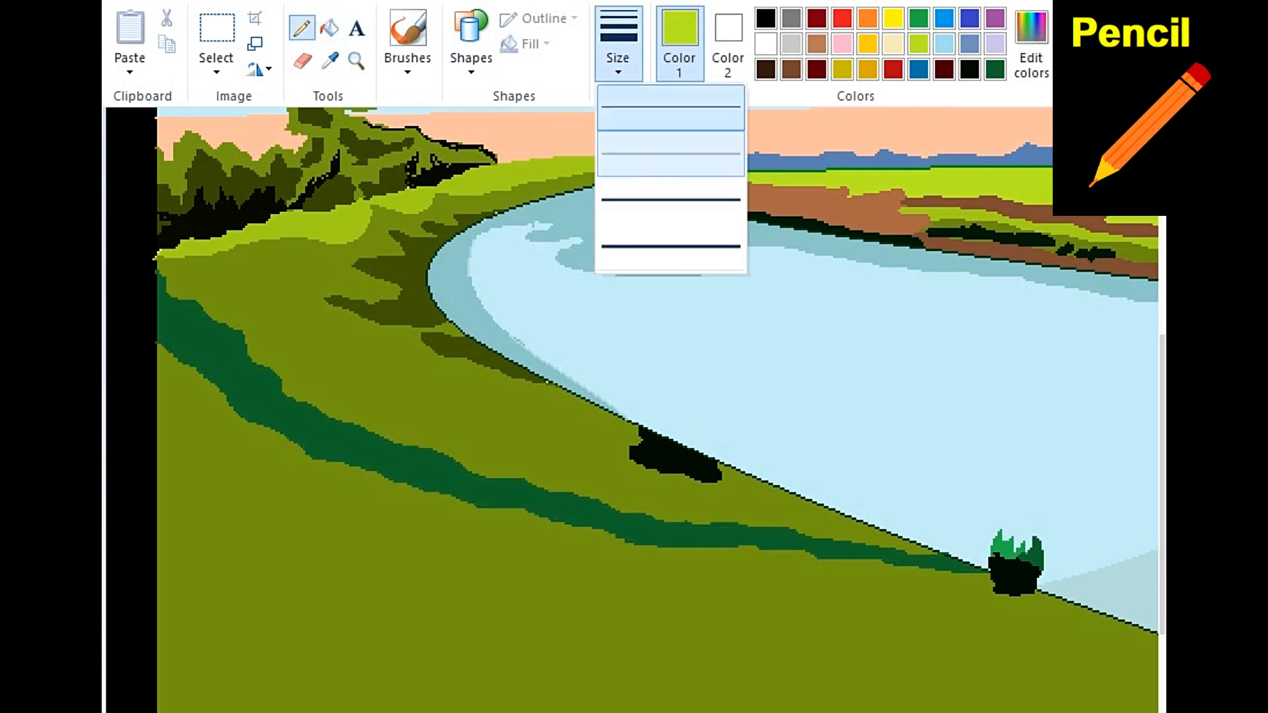
{"action": "left_click", "coordinate": [672, 153]}
{"action": "mouse_move", "coordinate": [353, 265]}
{"action": "left_mouse_down"}
{"action": "mouse_move", "coordinate": [296, 286]}
{"action": "mouse_move", "coordinate": [310, 323]}
{"action": "mouse_move", "coordinate": [391, 362]}
{"action": "mouse_move", "coordinate": [542, 401]}
{"action": "left_mouse_up"}
{"action": "left_click", "coordinate": [328, 27]}
{"action": "left_click", "coordinate": [370, 343]}
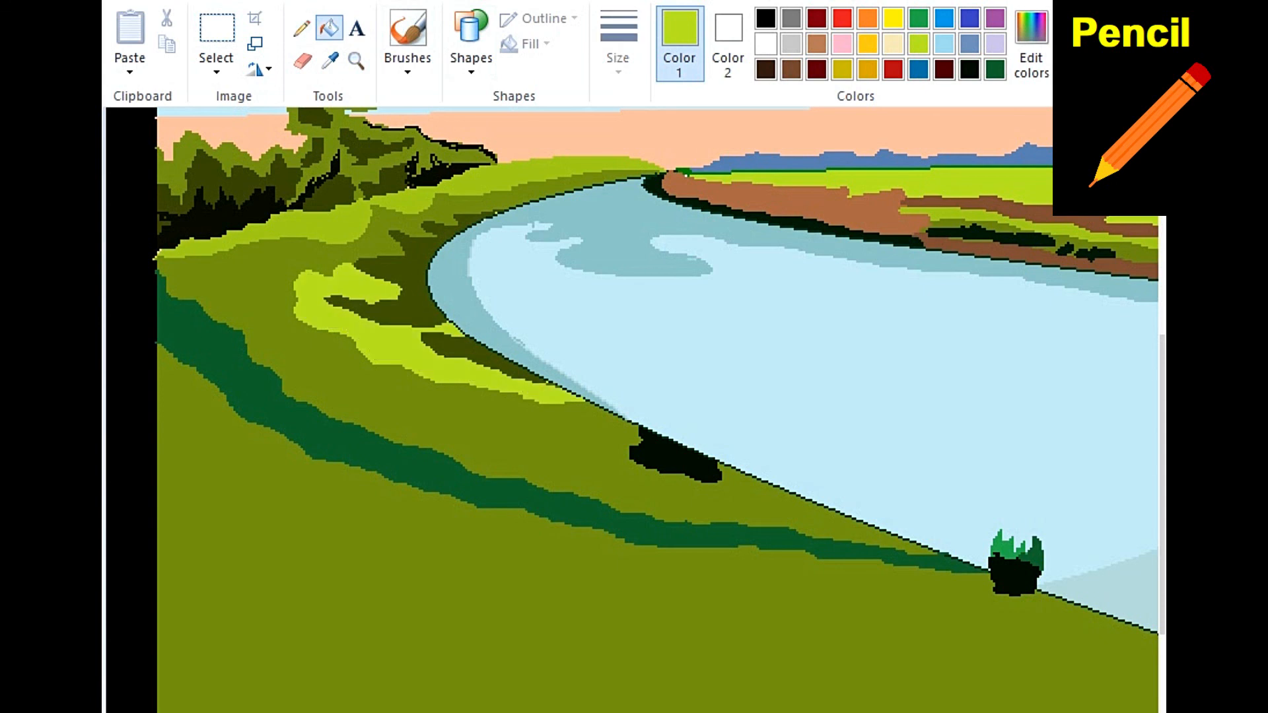
Step: Draw a wavy yellow-green line between the lime patch and the dark green band, and fill the strip down to the band yellow-green
{"action": "mouse_move", "coordinate": [218, 262]}
{"action": "left_mouse_down"}
{"action": "mouse_move", "coordinate": [286, 343]}
{"action": "mouse_move", "coordinate": [428, 413]}
{"action": "mouse_move", "coordinate": [704, 502]}
{"action": "mouse_move", "coordinate": [779, 490]}
{"action": "left_mouse_up"}
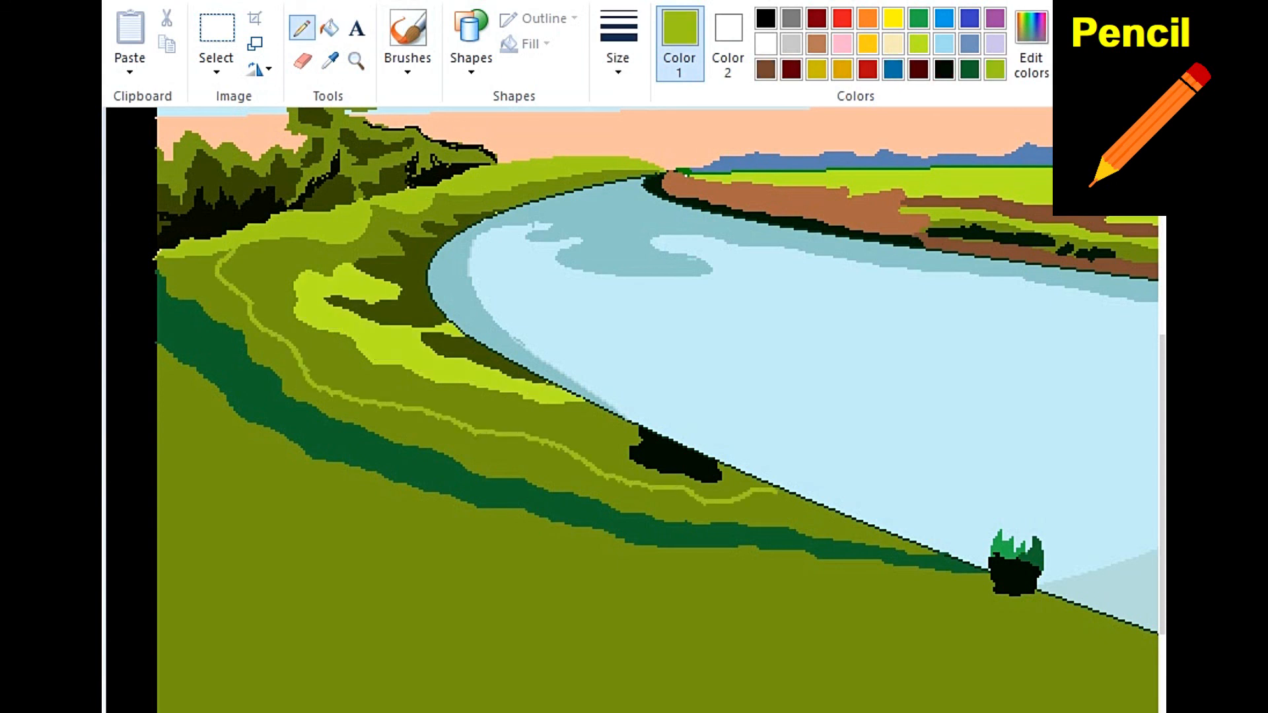
{"action": "left_click", "coordinate": [329, 28]}
{"action": "left_click", "coordinate": [396, 422]}
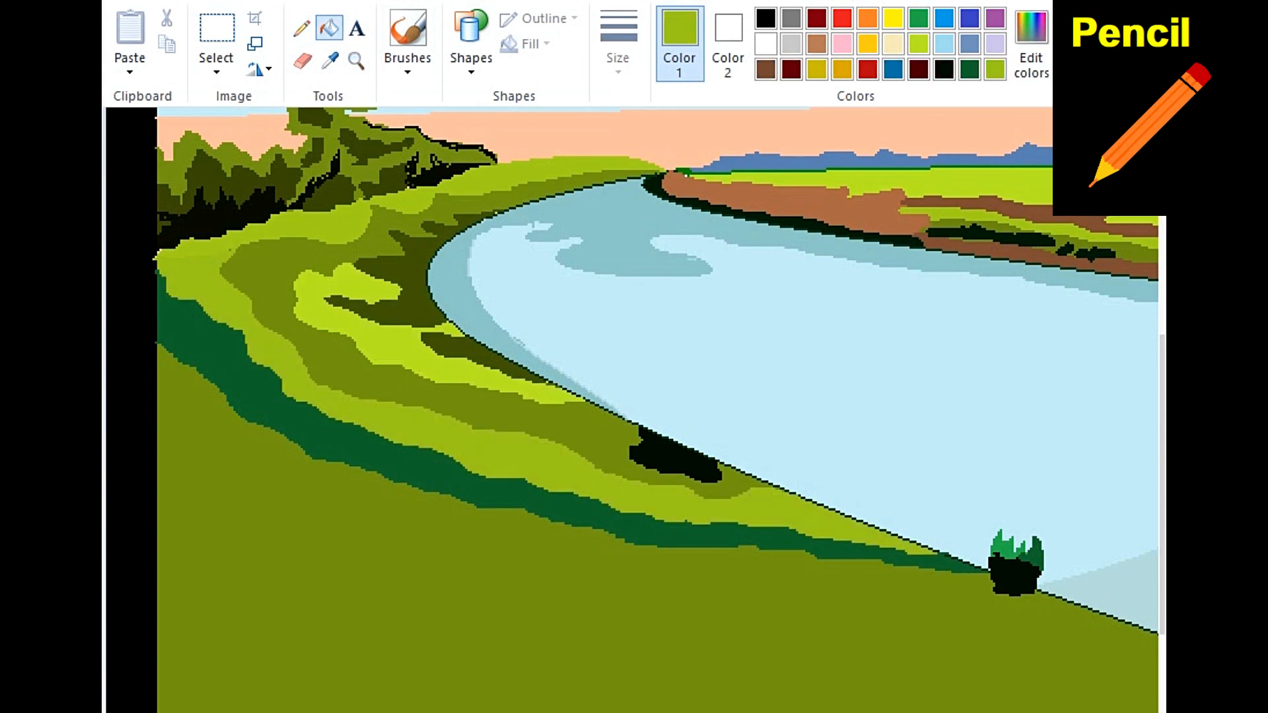
Step: Outline a jagged band directly below the dark green band with the Pencil and fill it near-black green
{"action": "scroll", "coordinate": [657, 410], "scroll_direction": "down", "scroll_amount": 5}
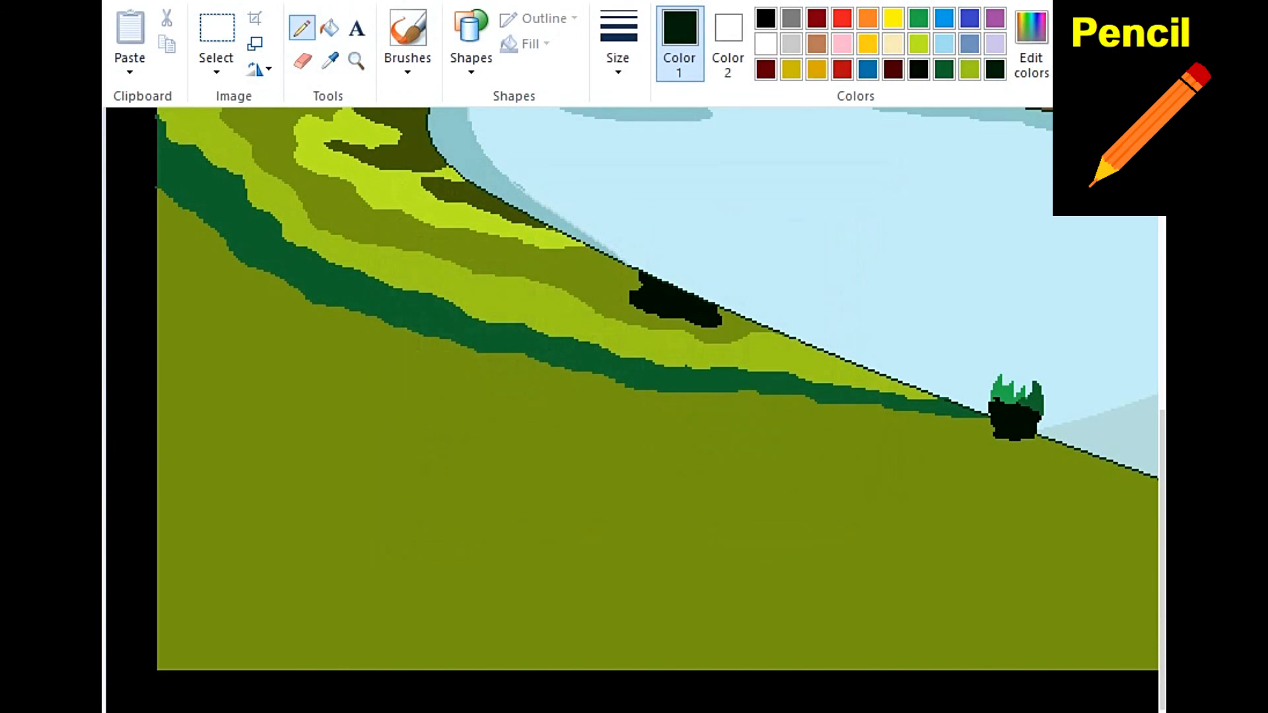
{"action": "mouse_move", "coordinate": [157, 239]}
{"action": "left_mouse_down"}
{"action": "mouse_move", "coordinate": [202, 285]}
{"action": "mouse_move", "coordinate": [375, 381]}
{"action": "mouse_move", "coordinate": [827, 554]}
{"action": "left_mouse_up"}
{"action": "left_click_drag", "start_coordinate": [356, 312], "coordinate": [760, 519]}
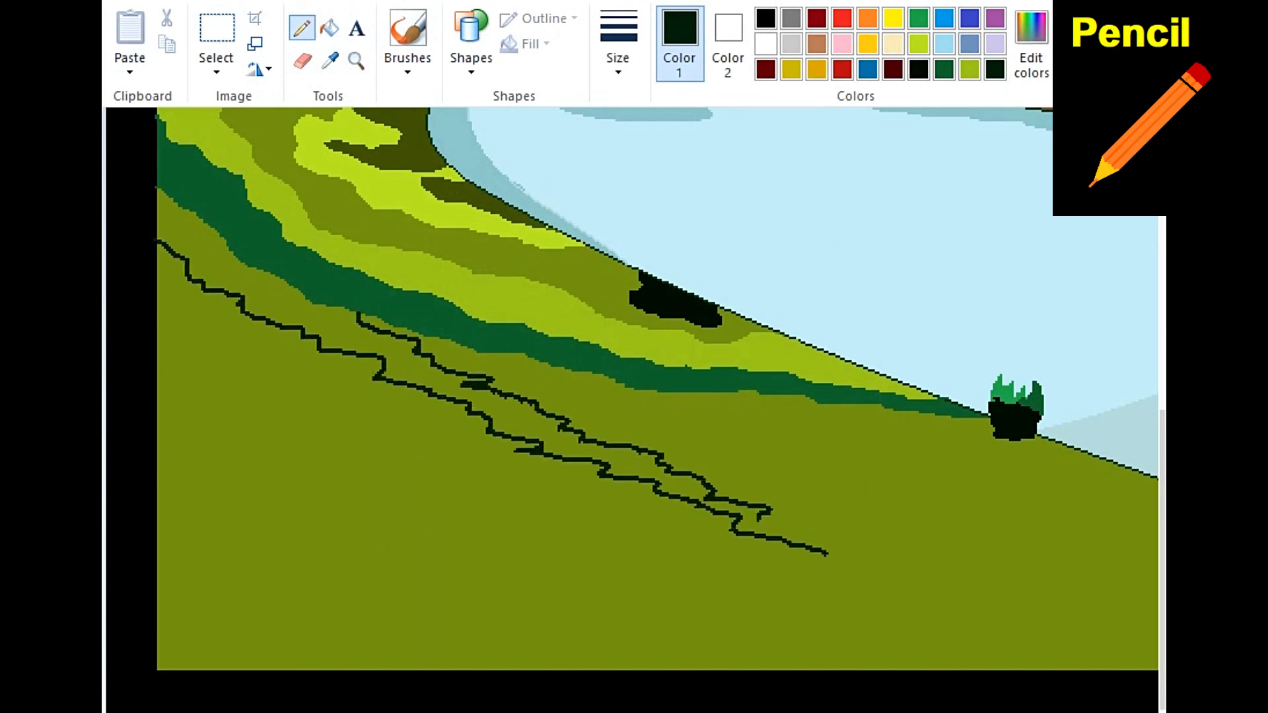
{"action": "left_click", "coordinate": [329, 28]}
{"action": "left_click", "coordinate": [410, 362]}
Step: Outline a jagged band along the underside of the near-black band in medium green and fill it
{"action": "left_click", "coordinate": [329, 60]}
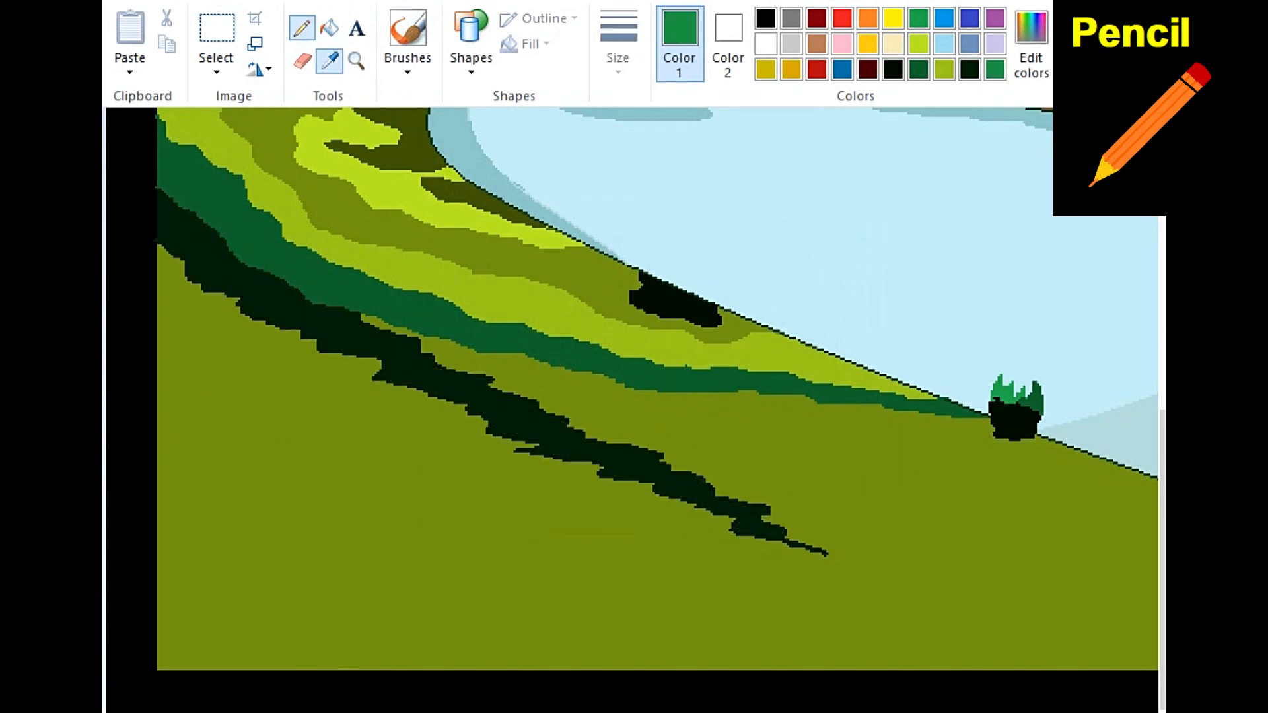
{"action": "left_click", "coordinate": [302, 28]}
{"action": "mouse_move", "coordinate": [153, 319]}
{"action": "left_mouse_down"}
{"action": "mouse_move", "coordinate": [410, 455]}
{"action": "mouse_move", "coordinate": [913, 582]}
{"action": "mouse_move", "coordinate": [839, 559]}
{"action": "left_mouse_up"}
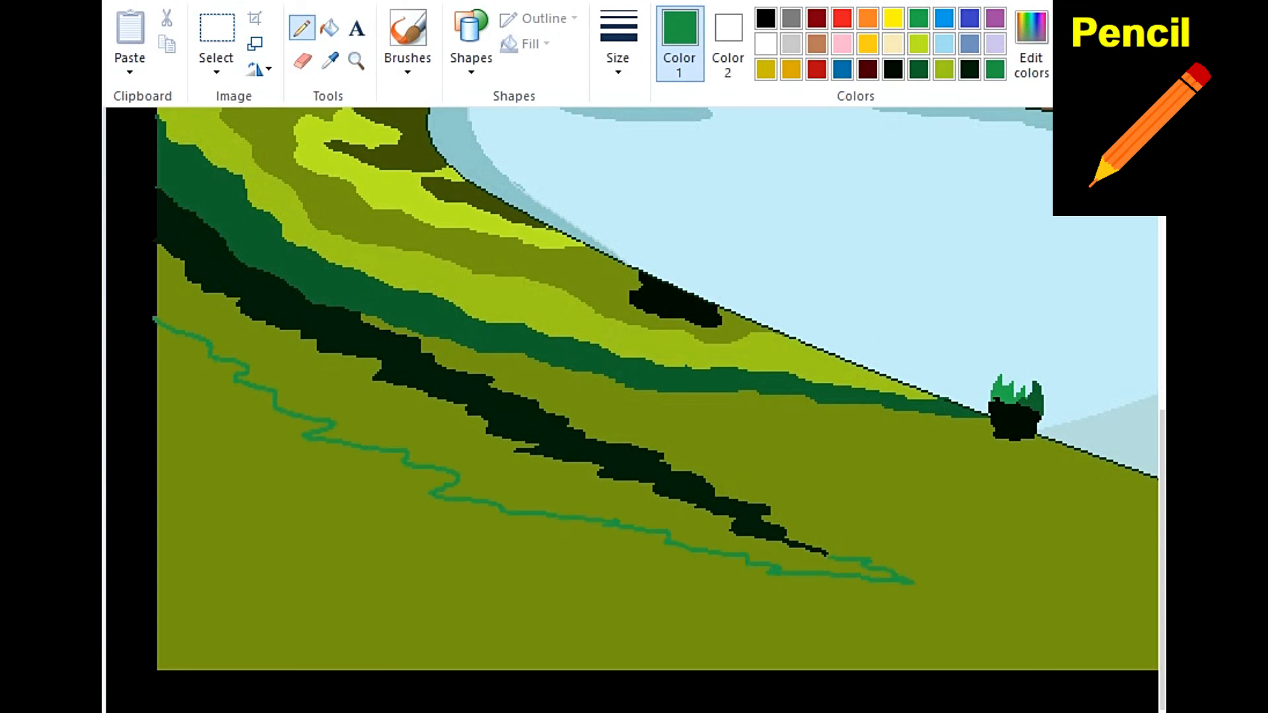
{"action": "left_click", "coordinate": [329, 27]}
{"action": "left_click", "coordinate": [594, 499]}
Step: Mix a darker green, outline a stepped band below the medium green one down to the bank's lower edge, and fill it
{"action": "left_click", "coordinate": [1031, 44]}
{"action": "left_click_drag", "start_coordinate": [886, 345], "coordinate": [886, 372]}
{"action": "left_click", "coordinate": [425, 528]}
{"action": "left_click", "coordinate": [302, 27]}
{"action": "mouse_move", "coordinate": [156, 443]}
{"action": "left_mouse_down"}
{"action": "mouse_move", "coordinate": [782, 602]}
{"action": "mouse_move", "coordinate": [992, 672]}
{"action": "left_mouse_up"}
{"action": "left_click_drag", "start_coordinate": [638, 391], "coordinate": [892, 495]}
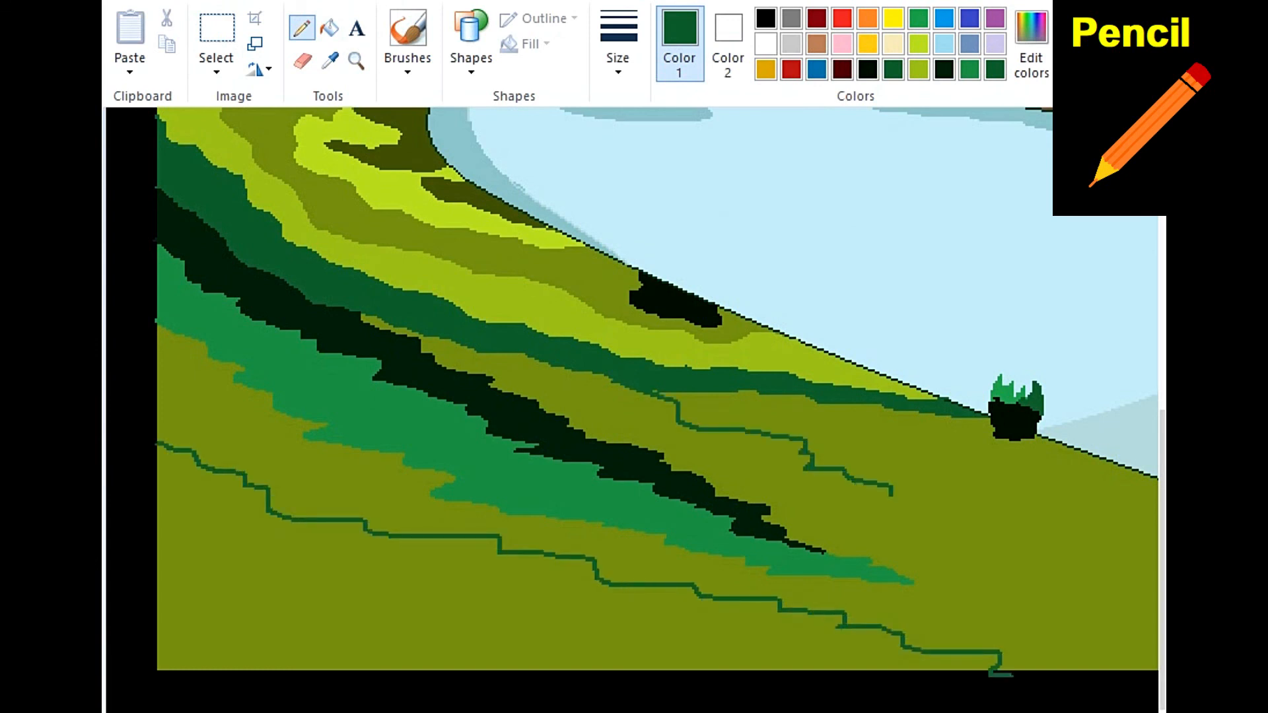
{"action": "key", "text": "ctrl+z"}
{"action": "mouse_move", "coordinate": [885, 567]}
{"action": "left_mouse_down"}
{"action": "mouse_move", "coordinate": [966, 582]}
{"action": "mouse_move", "coordinate": [1093, 659]}
{"action": "left_mouse_up"}
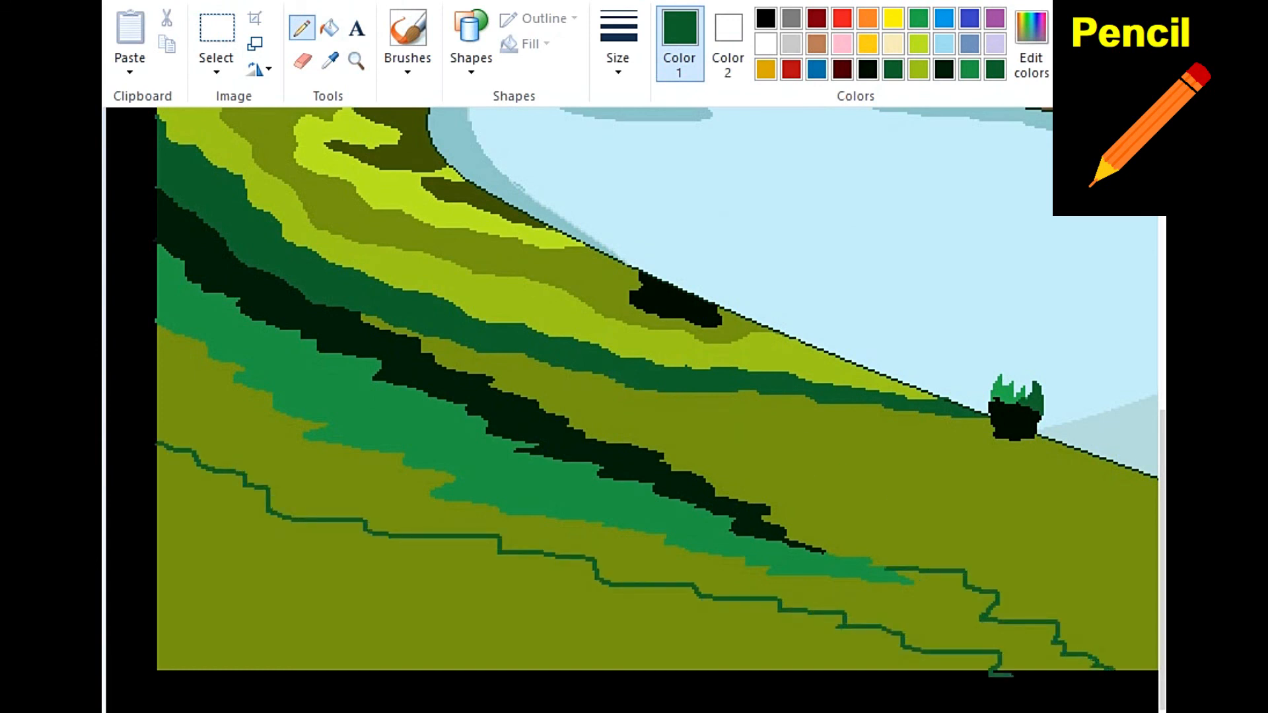
{"action": "left_click", "coordinate": [328, 28]}
{"action": "left_click", "coordinate": [528, 529]}
Step: Draw jagged deep green lines across the middle of the near bank and below its waterline, and fill both enclosed bands deep green
{"action": "scroll", "coordinate": [631, 409], "scroll_direction": "down", "scroll_amount": 1}
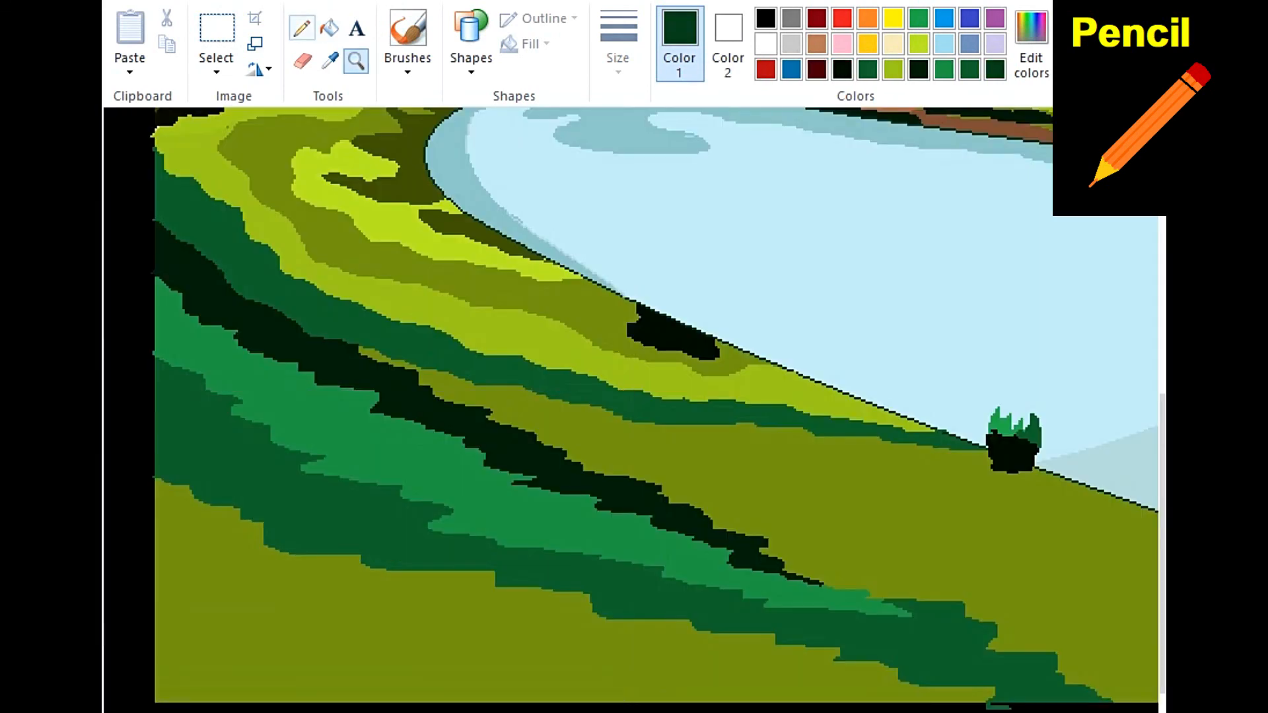
{"action": "left_click", "coordinate": [302, 28]}
{"action": "scroll", "coordinate": [632, 410], "scroll_direction": "right", "scroll_amount": 5}
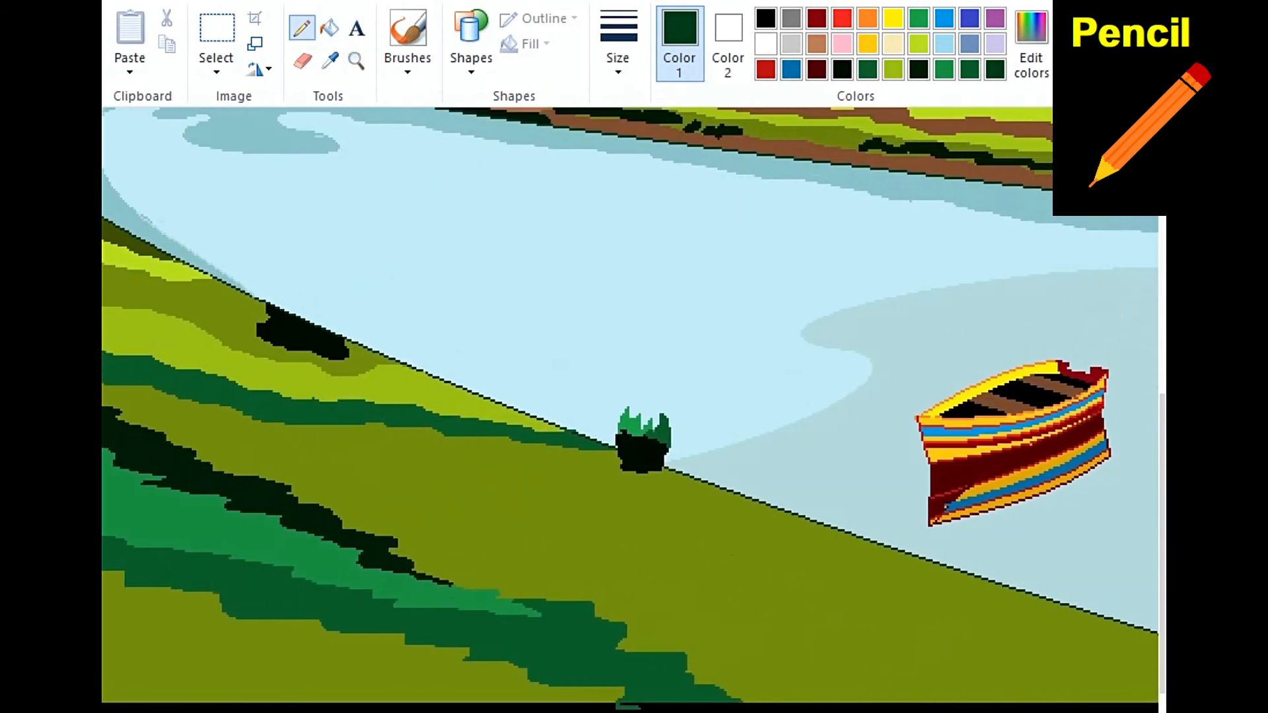
{"action": "scroll", "coordinate": [631, 409], "scroll_direction": "down", "scroll_amount": 1}
{"action": "scroll", "coordinate": [630, 392], "scroll_direction": "right", "scroll_amount": 3}
{"action": "mouse_move", "coordinate": [173, 392]}
{"action": "left_mouse_down"}
{"action": "mouse_move", "coordinate": [649, 579]}
{"action": "mouse_move", "coordinate": [782, 658]}
{"action": "mouse_move", "coordinate": [842, 671]}
{"action": "left_mouse_up"}
{"action": "mouse_move", "coordinate": [581, 457]}
{"action": "left_mouse_down"}
{"action": "mouse_move", "coordinate": [732, 517]}
{"action": "mouse_move", "coordinate": [805, 569]}
{"action": "mouse_move", "coordinate": [945, 586]}
{"action": "mouse_move", "coordinate": [1153, 653]}
{"action": "left_mouse_up"}
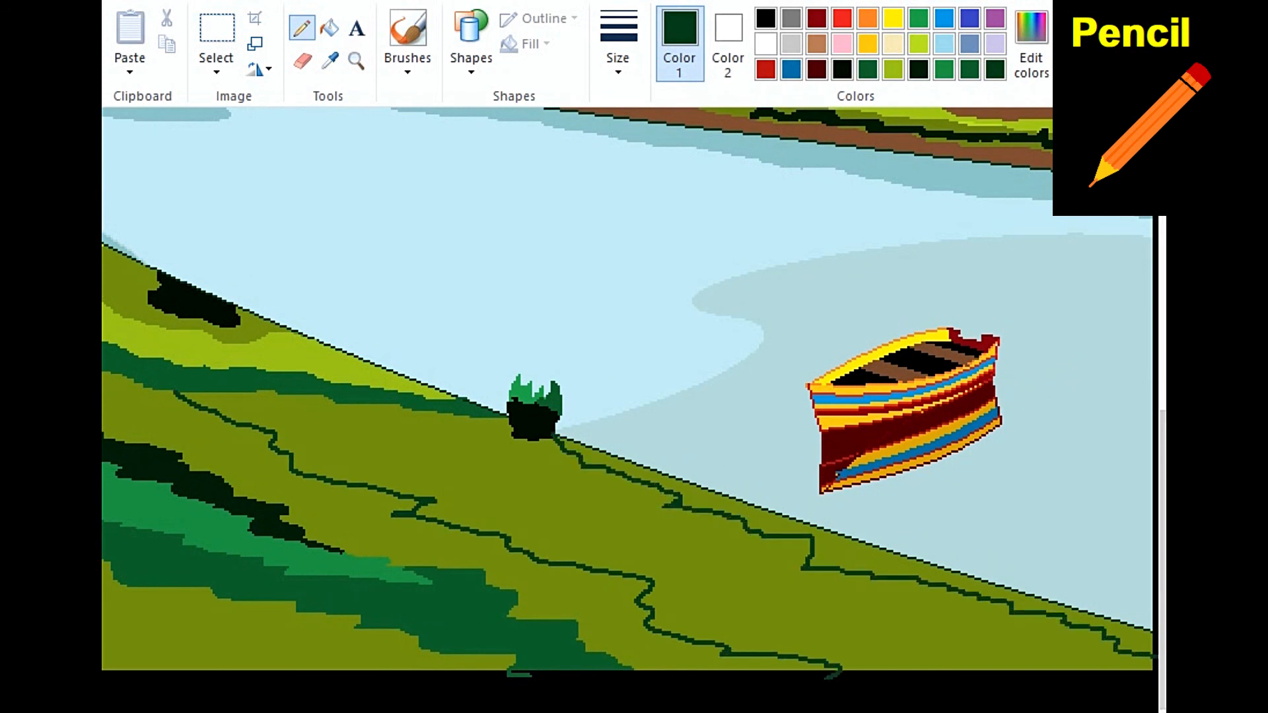
{"action": "left_click", "coordinate": [329, 28]}
{"action": "left_click", "coordinate": [423, 545]}
{"action": "left_click", "coordinate": [852, 555]}
Step: Pick the dark olive of the river-bend shadow, outline a band below the lowest dark green one, and fill it
{"action": "scroll", "coordinate": [630, 392], "scroll_direction": "left", "scroll_amount": 1}
{"action": "scroll", "coordinate": [630, 392], "scroll_direction": "left", "scroll_amount": 7}
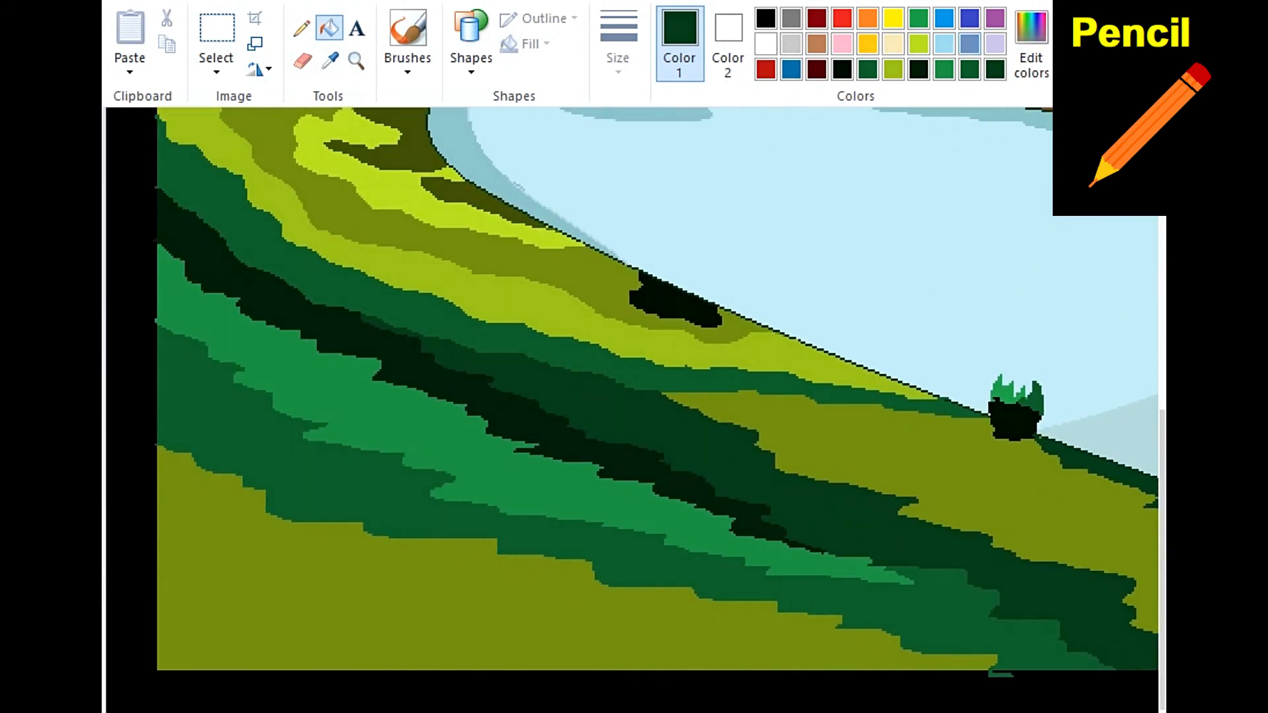
{"action": "left_click", "coordinate": [330, 61]}
{"action": "left_click", "coordinate": [418, 136]}
{"action": "left_click", "coordinate": [302, 28]}
{"action": "mouse_move", "coordinate": [157, 517]}
{"action": "left_mouse_down"}
{"action": "mouse_move", "coordinate": [313, 571]}
{"action": "mouse_move", "coordinate": [708, 673]}
{"action": "left_mouse_up"}
{"action": "left_click", "coordinate": [329, 28]}
{"action": "left_click", "coordinate": [462, 575]}
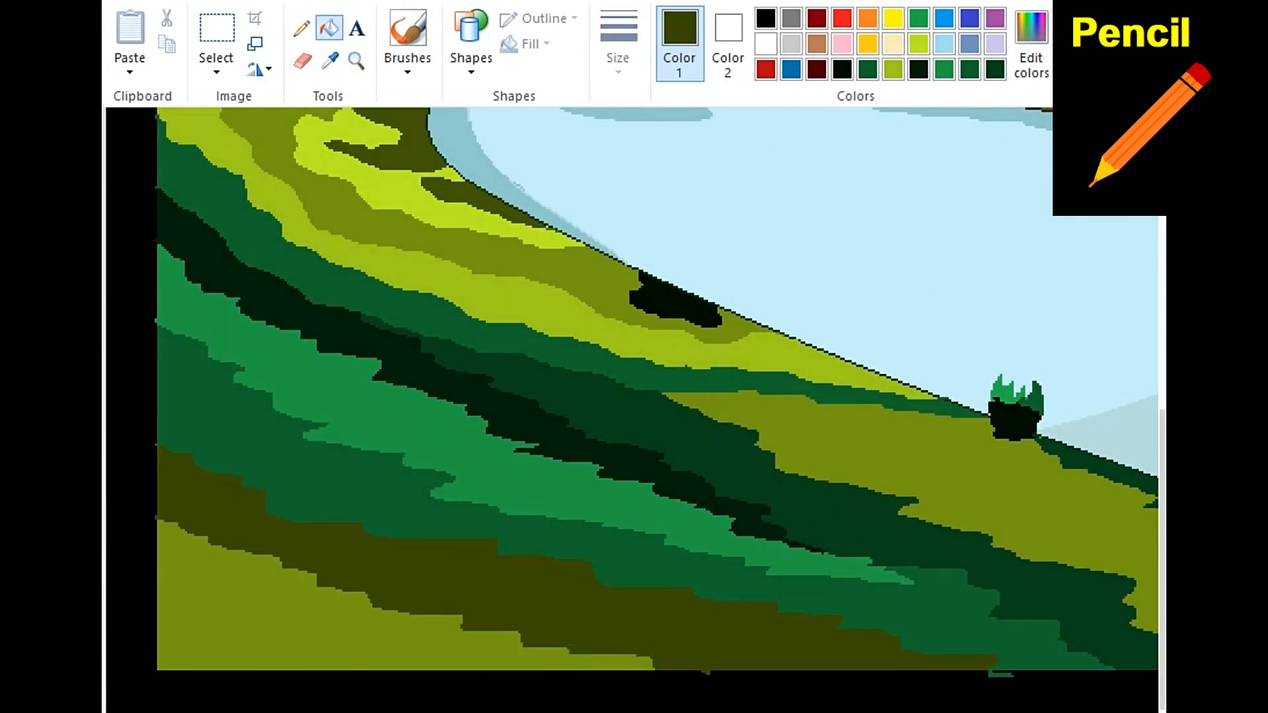
Step: Fill the bank's bottom-left corner with a sampled yellow-green
{"action": "scroll", "coordinate": [658, 410], "scroll_direction": "up", "scroll_amount": 9}
{"action": "left_click", "coordinate": [330, 60]}
{"action": "left_click", "coordinate": [594, 555]}
{"action": "scroll", "coordinate": [657, 409], "scroll_direction": "down", "scroll_amount": 9}
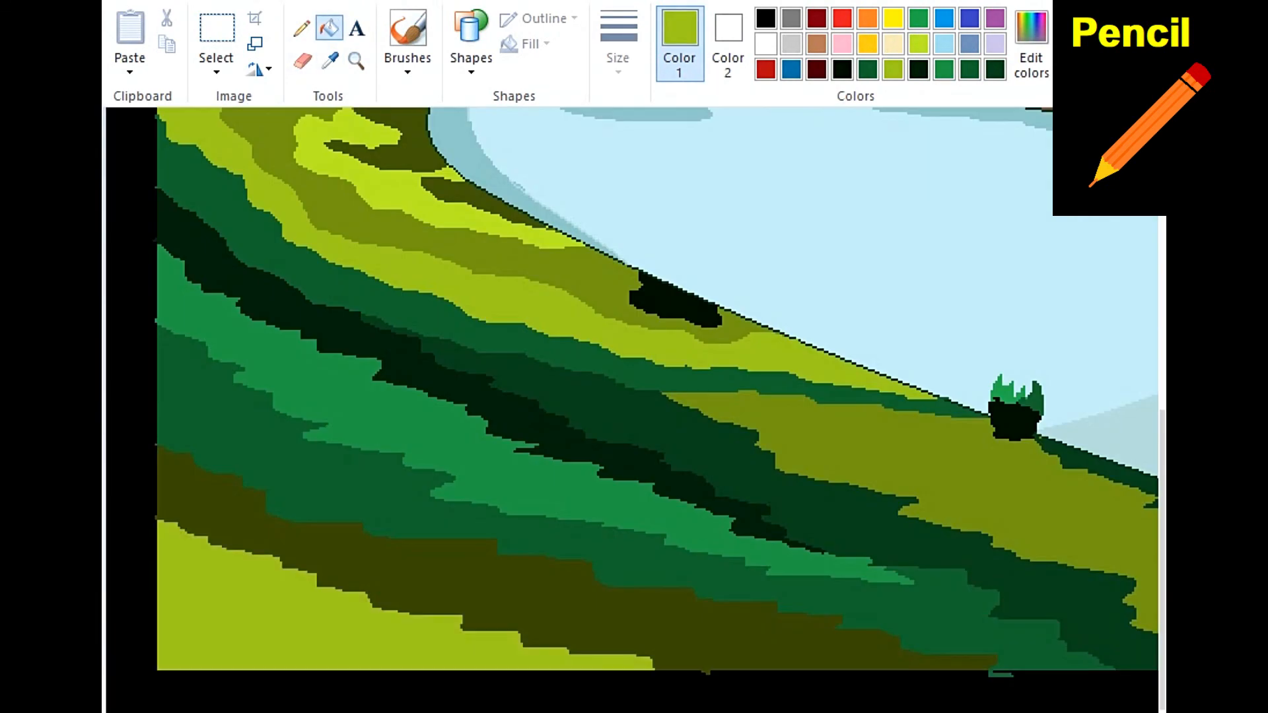
Step: Sample the bank's olive green and fill the bottom-left corner of the bank with it
{"action": "scroll", "coordinate": [657, 410], "scroll_direction": "up", "scroll_amount": 5}
{"action": "left_click", "coordinate": [302, 28]}
{"action": "left_click", "coordinate": [330, 60]}
{"action": "left_click", "coordinate": [554, 426]}
{"action": "scroll", "coordinate": [658, 410], "scroll_direction": "down", "scroll_amount": 5}
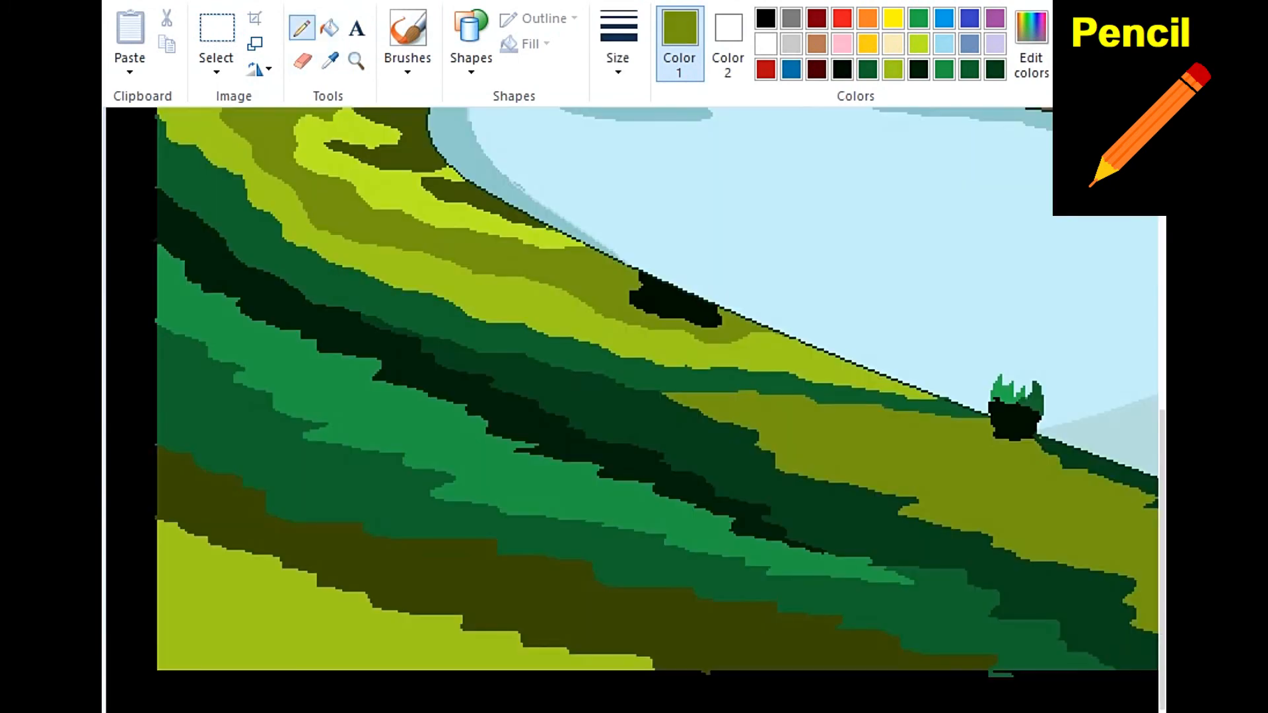
{"action": "left_click", "coordinate": [329, 28]}
{"action": "left_click", "coordinate": [463, 574]}
Step: Draw a jagged lime line through the olive strip beside the grass tuft and fill the area between it and the deep green band lime
{"action": "scroll", "coordinate": [657, 409], "scroll_direction": "up", "scroll_amount": 5}
{"action": "scroll", "coordinate": [658, 409], "scroll_direction": "down", "scroll_amount": 5}
{"action": "scroll", "coordinate": [657, 410], "scroll_direction": "right", "scroll_amount": 10}
{"action": "scroll", "coordinate": [658, 409], "scroll_direction": "up", "scroll_amount": 5}
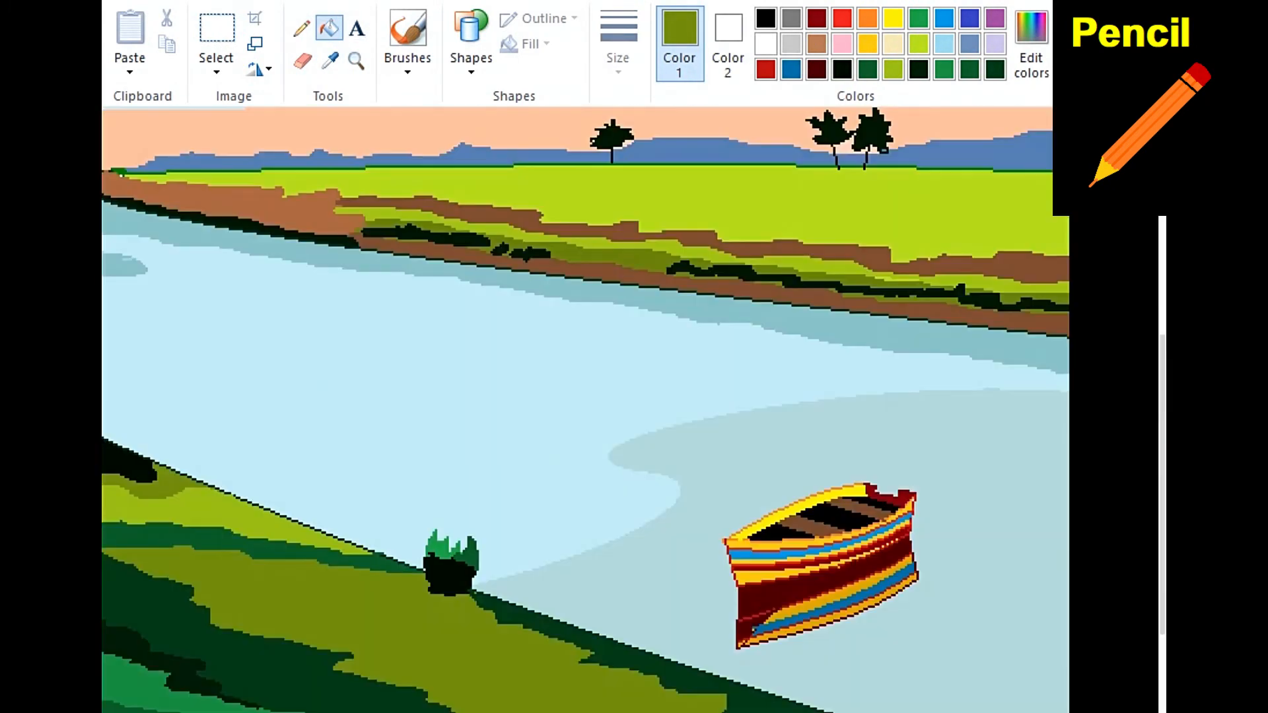
{"action": "scroll", "coordinate": [658, 409], "scroll_direction": "down", "scroll_amount": 5}
{"action": "left_click", "coordinate": [302, 28]}
{"action": "left_click", "coordinate": [919, 44]}
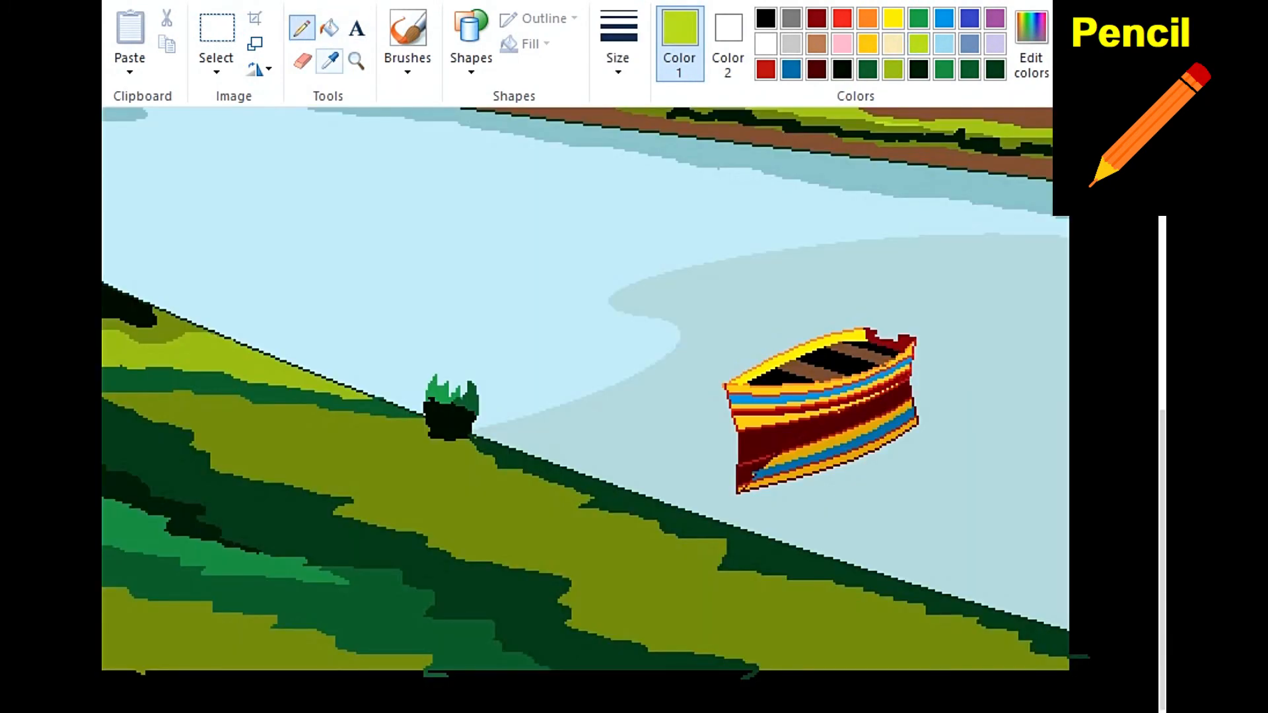
{"action": "left_click", "coordinate": [256, 404]}
{"action": "mouse_move", "coordinate": [257, 404]}
{"action": "left_mouse_down"}
{"action": "mouse_move", "coordinate": [475, 511]}
{"action": "mouse_move", "coordinate": [954, 668]}
{"action": "left_mouse_up"}
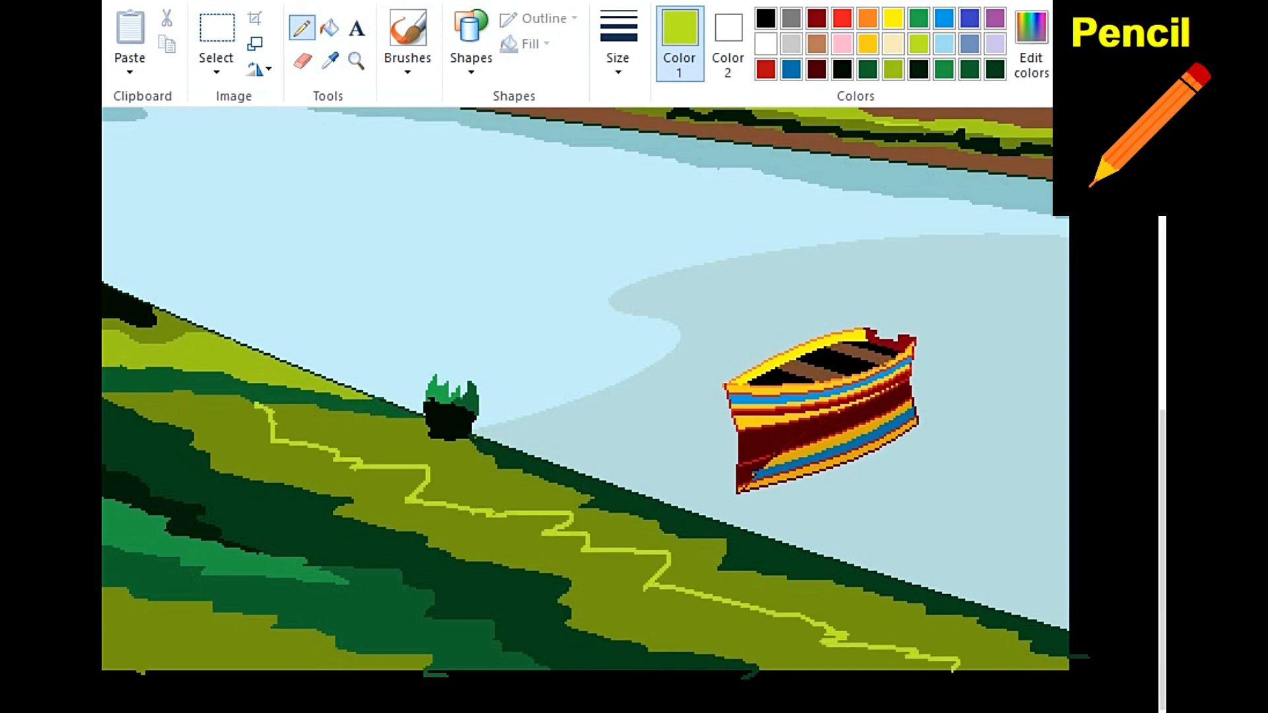
{"action": "left_click", "coordinate": [329, 29]}
{"action": "left_click", "coordinate": [489, 542]}
{"action": "scroll", "coordinate": [489, 541], "scroll_direction": "down", "scroll_amount": 3}
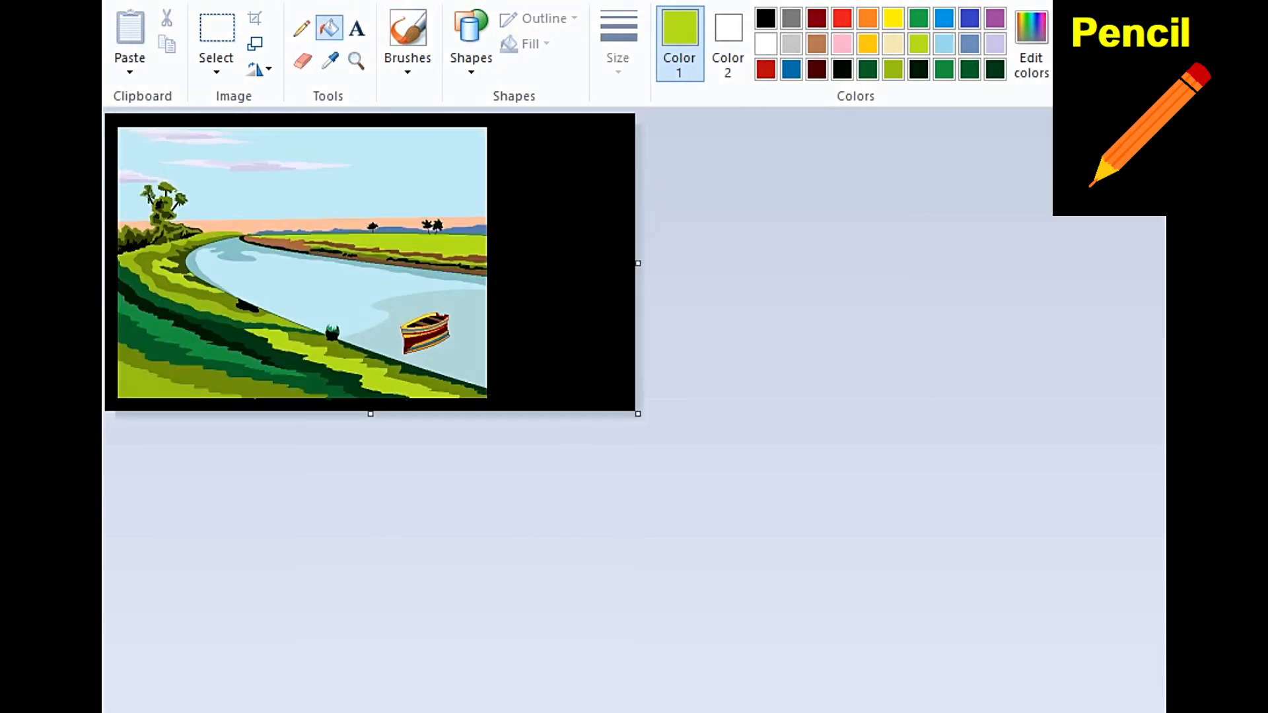
{"action": "scroll", "coordinate": [634, 411], "scroll_direction": "up", "scroll_amount": 1}
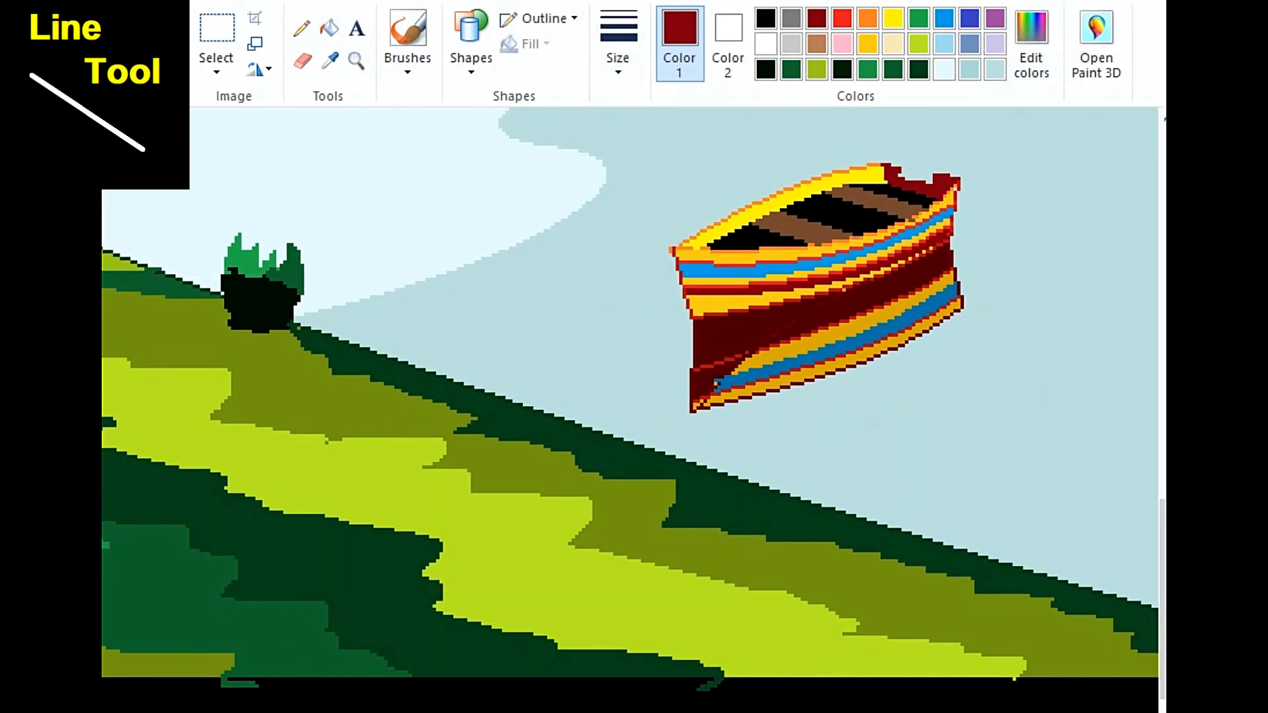